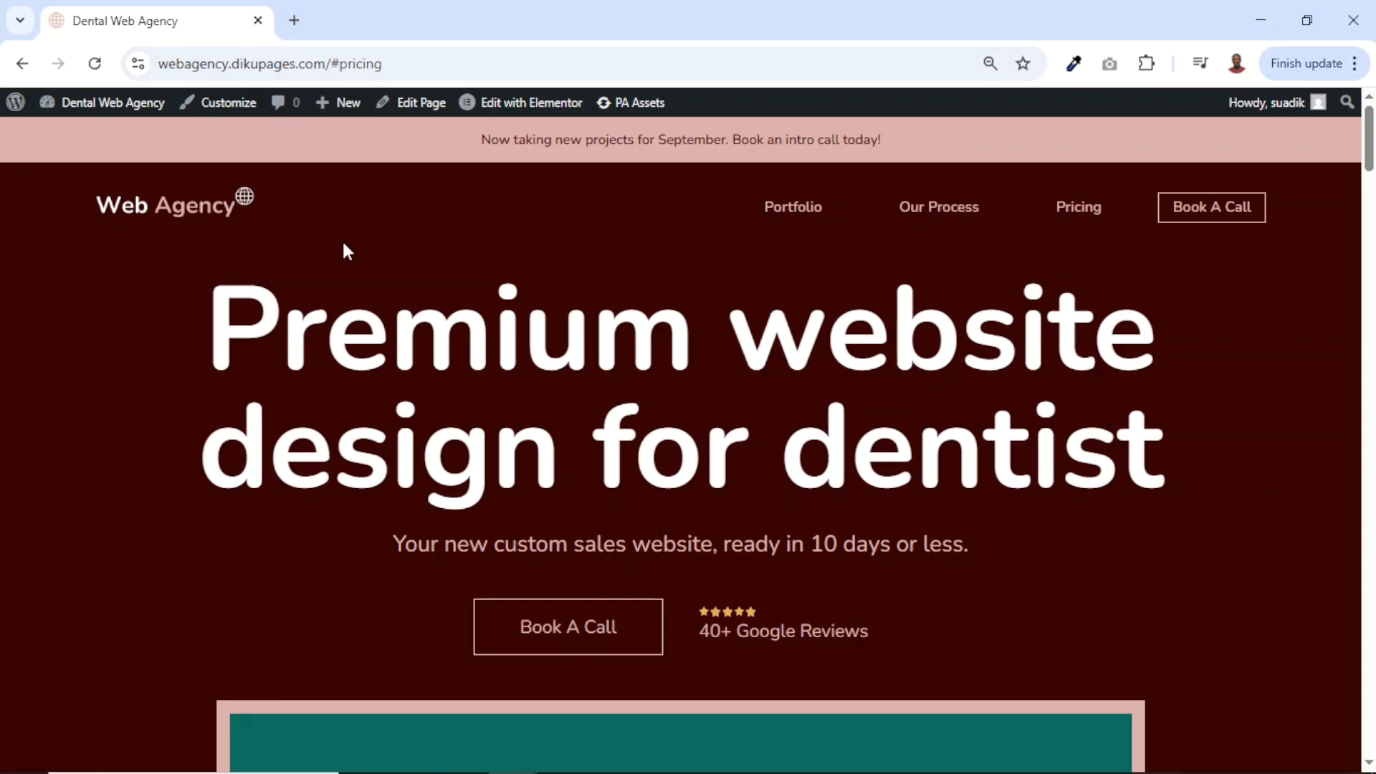
# - Load calendly.com in a new Chrome tab
pyautogui.click(294, 20)
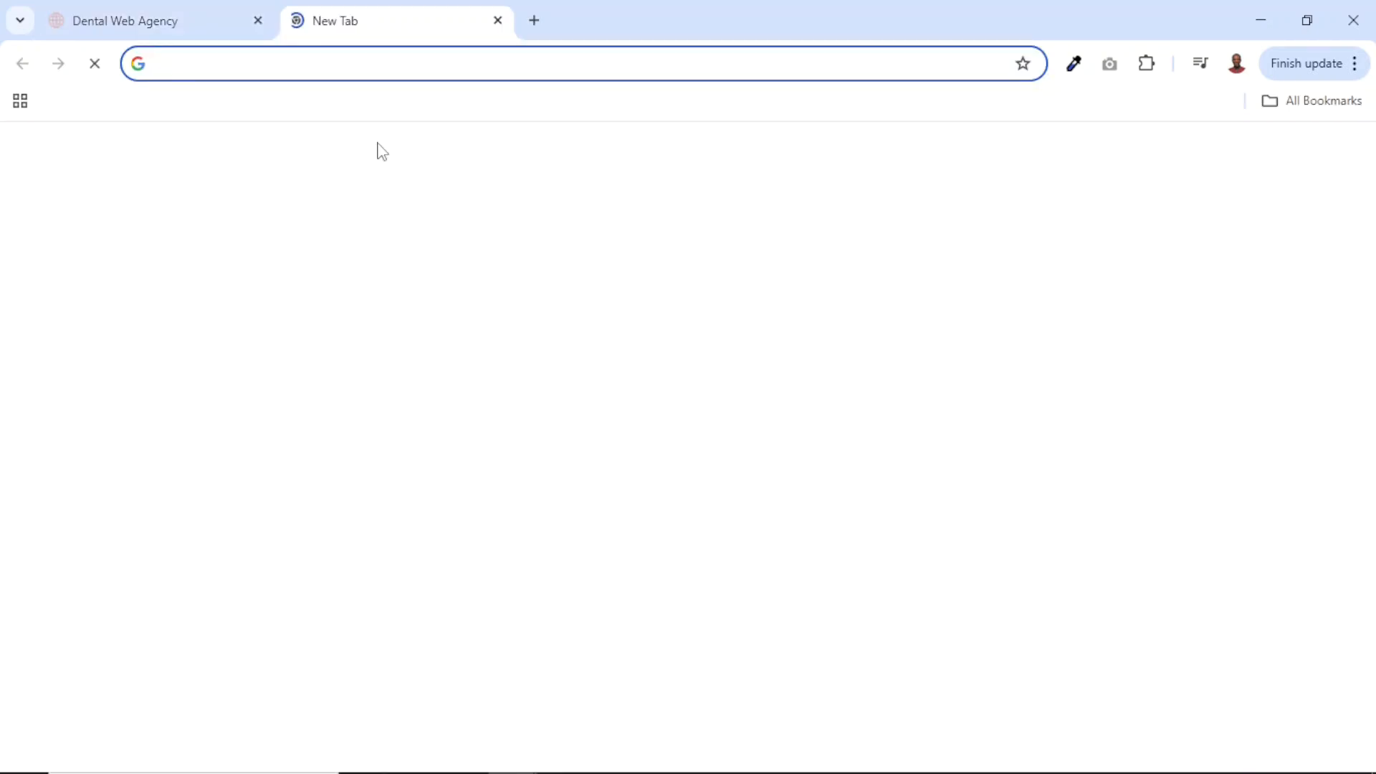
pyautogui.write('calendly.com')
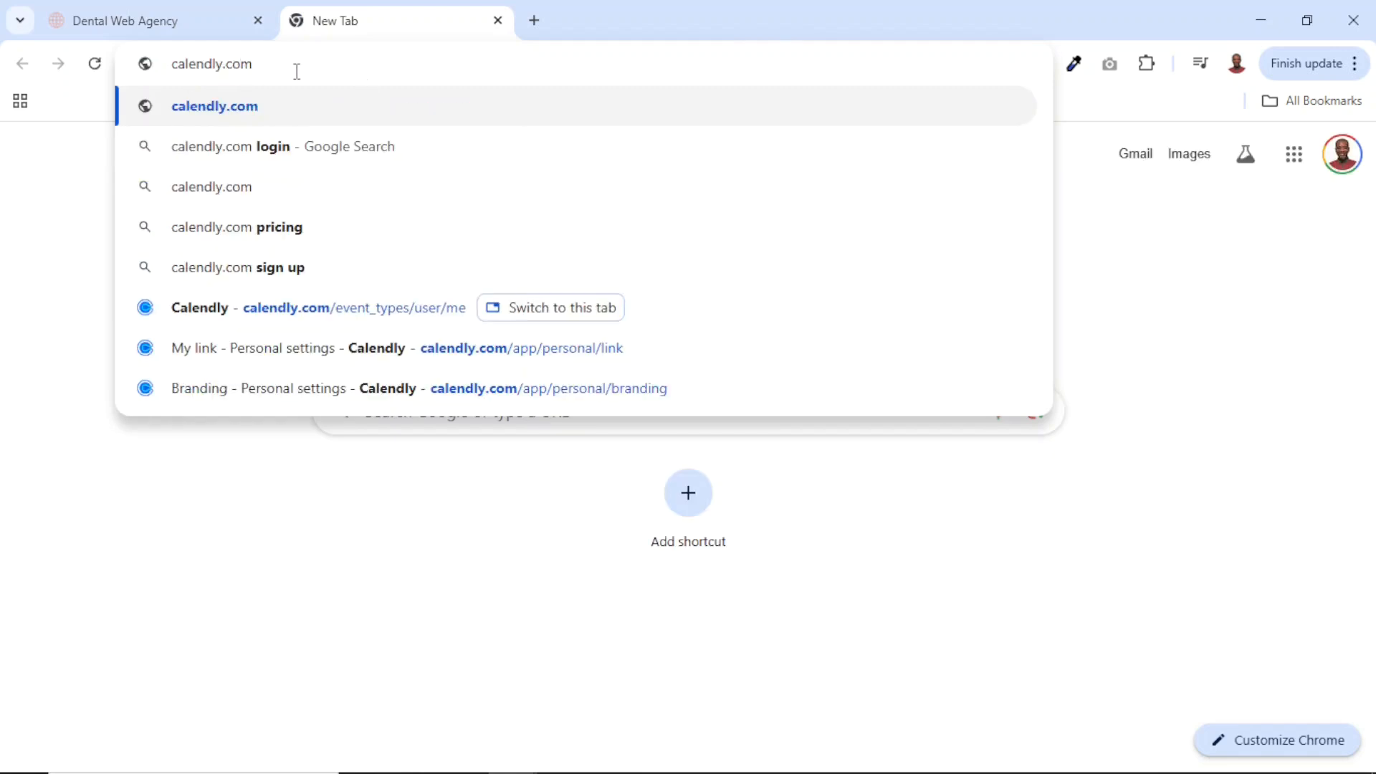
pyautogui.press('Return')
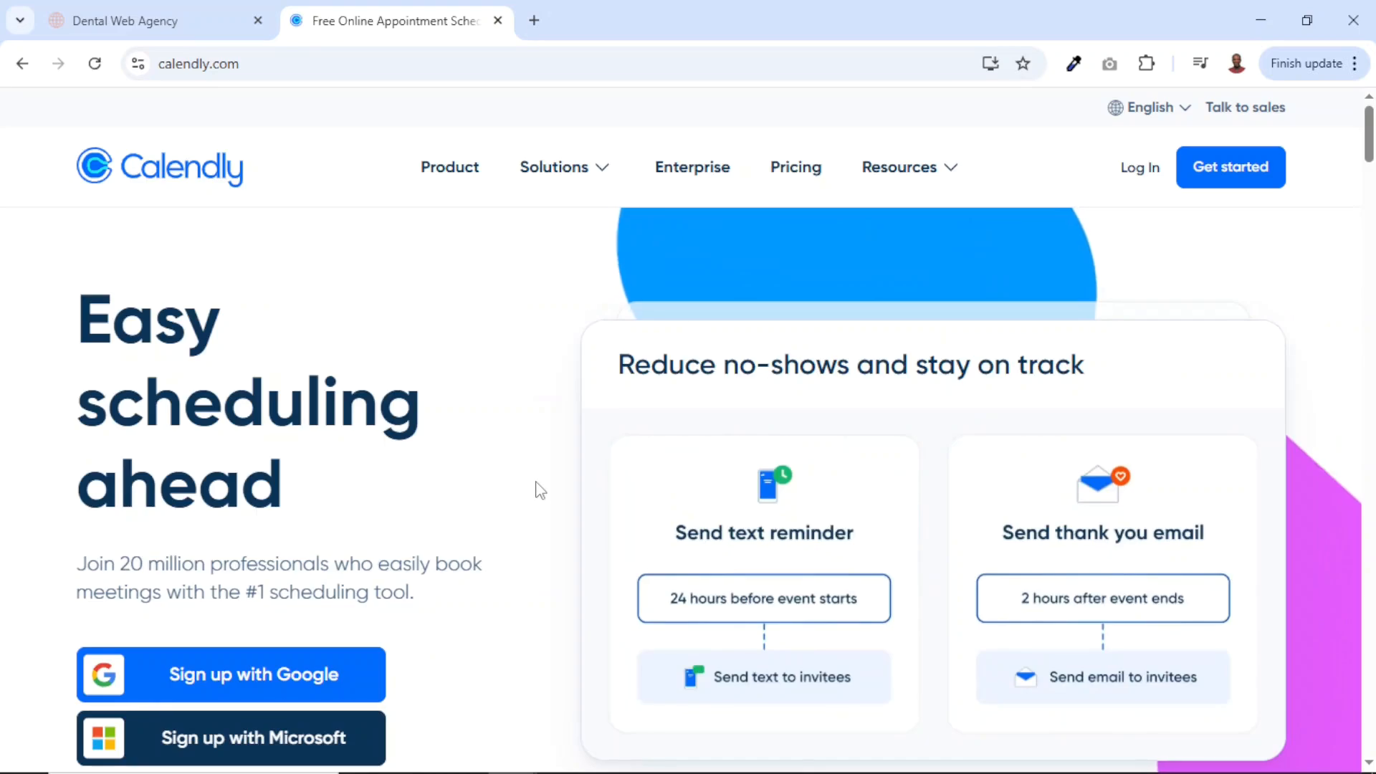
pyautogui.scroll(-4, 537, 488)
pyautogui.scroll(1, 292, 470)
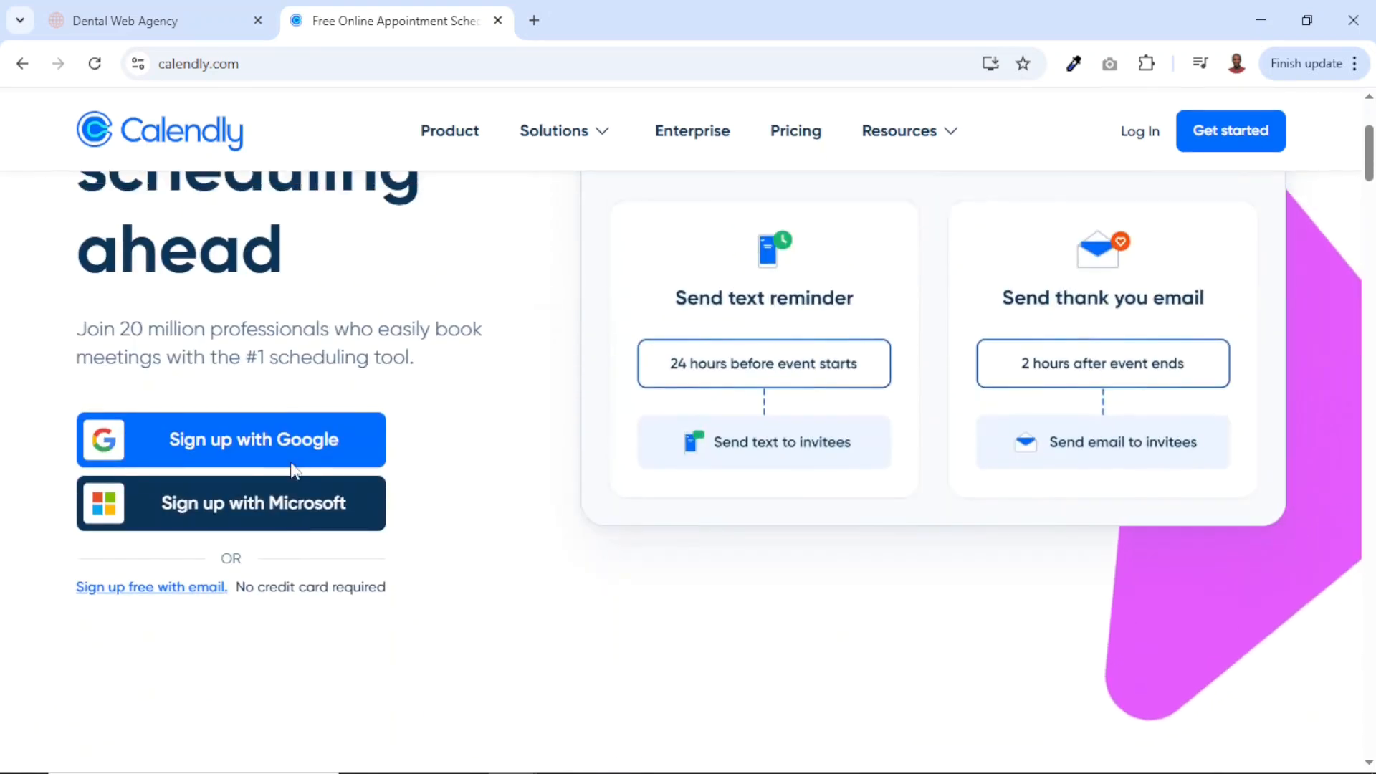
# - Sign up for Calendly with the Google account and grant it access
pyautogui.click(242, 439)
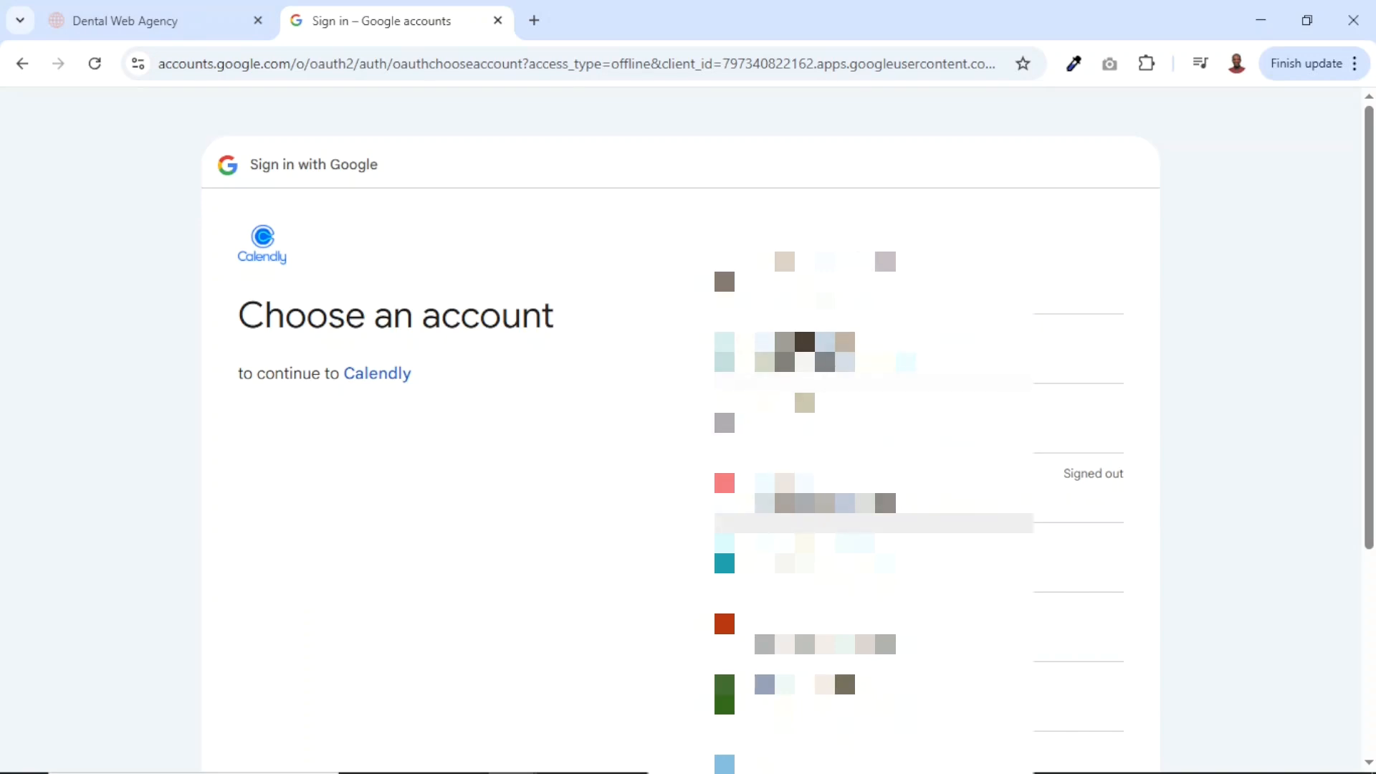
pyautogui.click(795, 358)
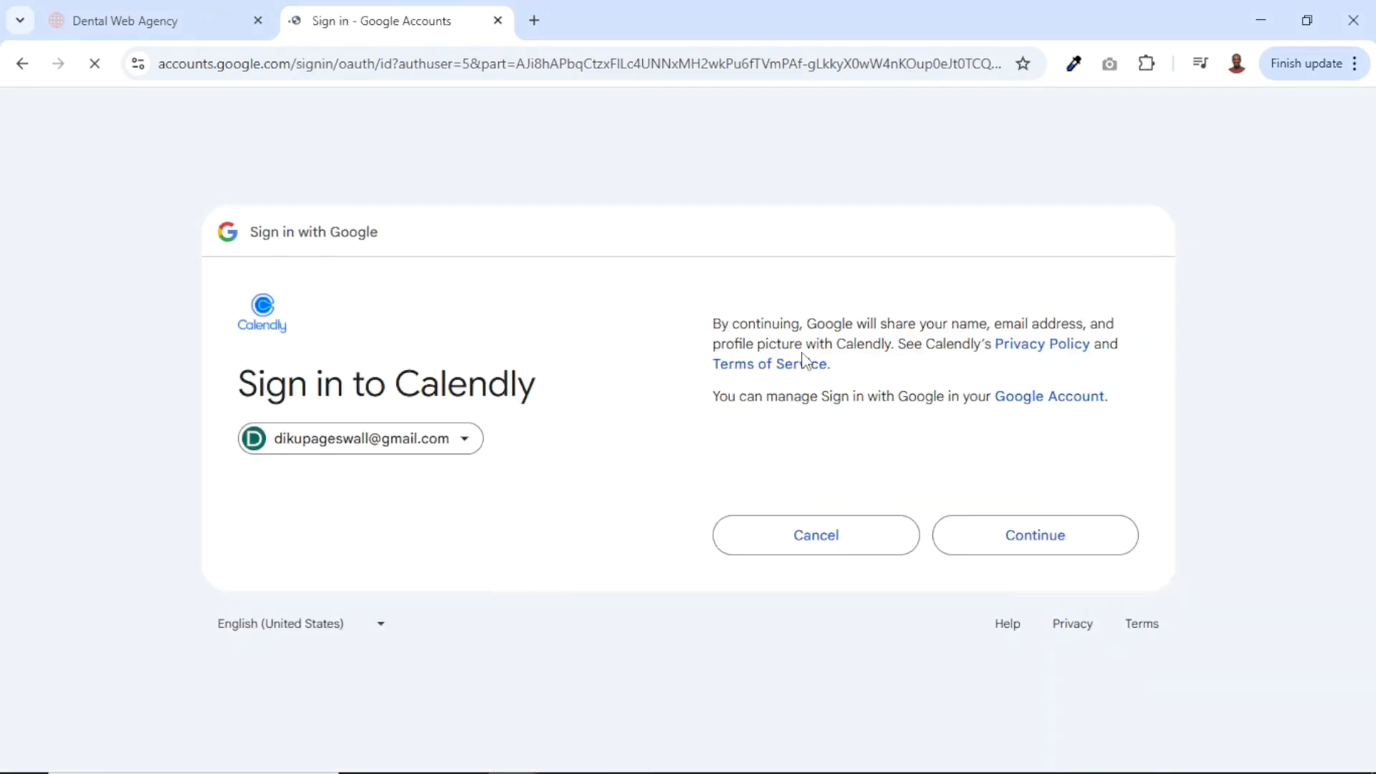
pyautogui.click(1036, 551)
pyautogui.scroll(-5, 1032, 553)
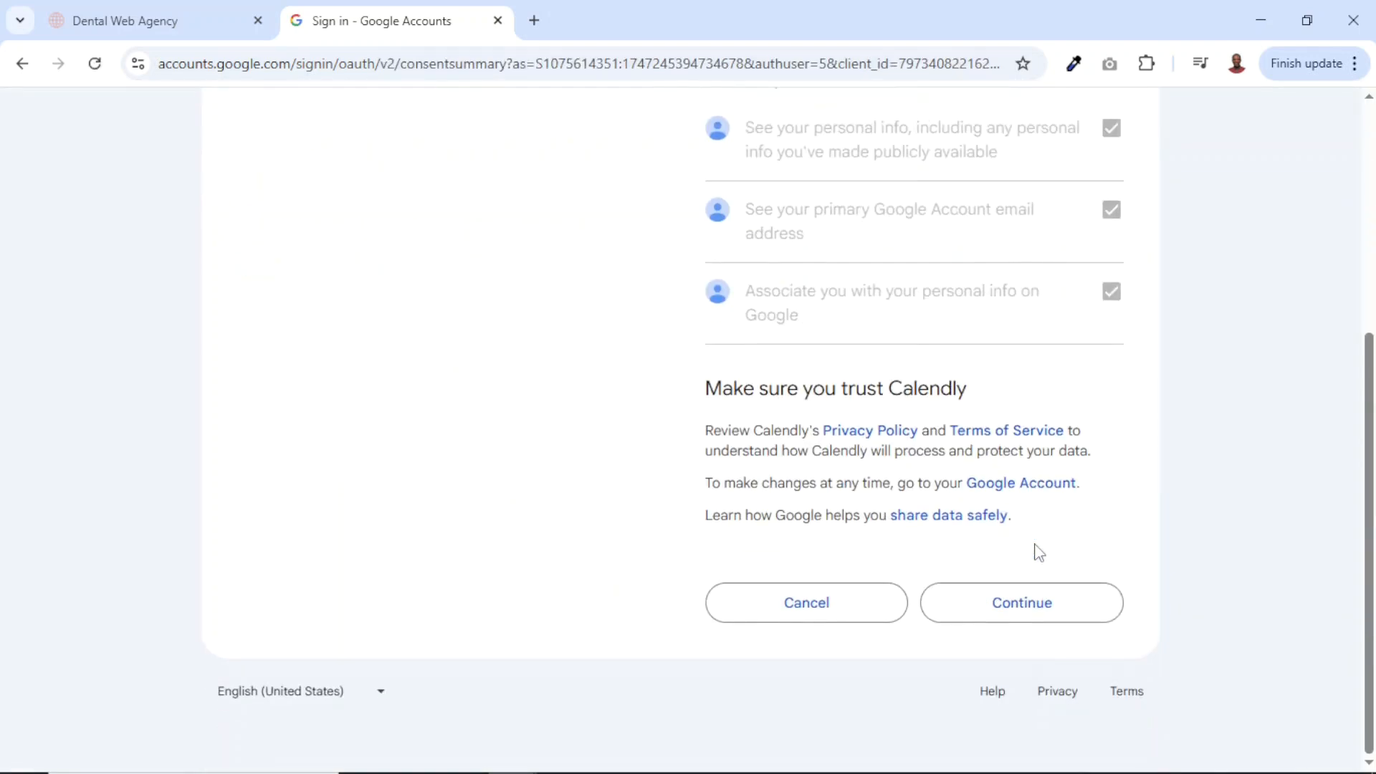
pyautogui.click(996, 620)
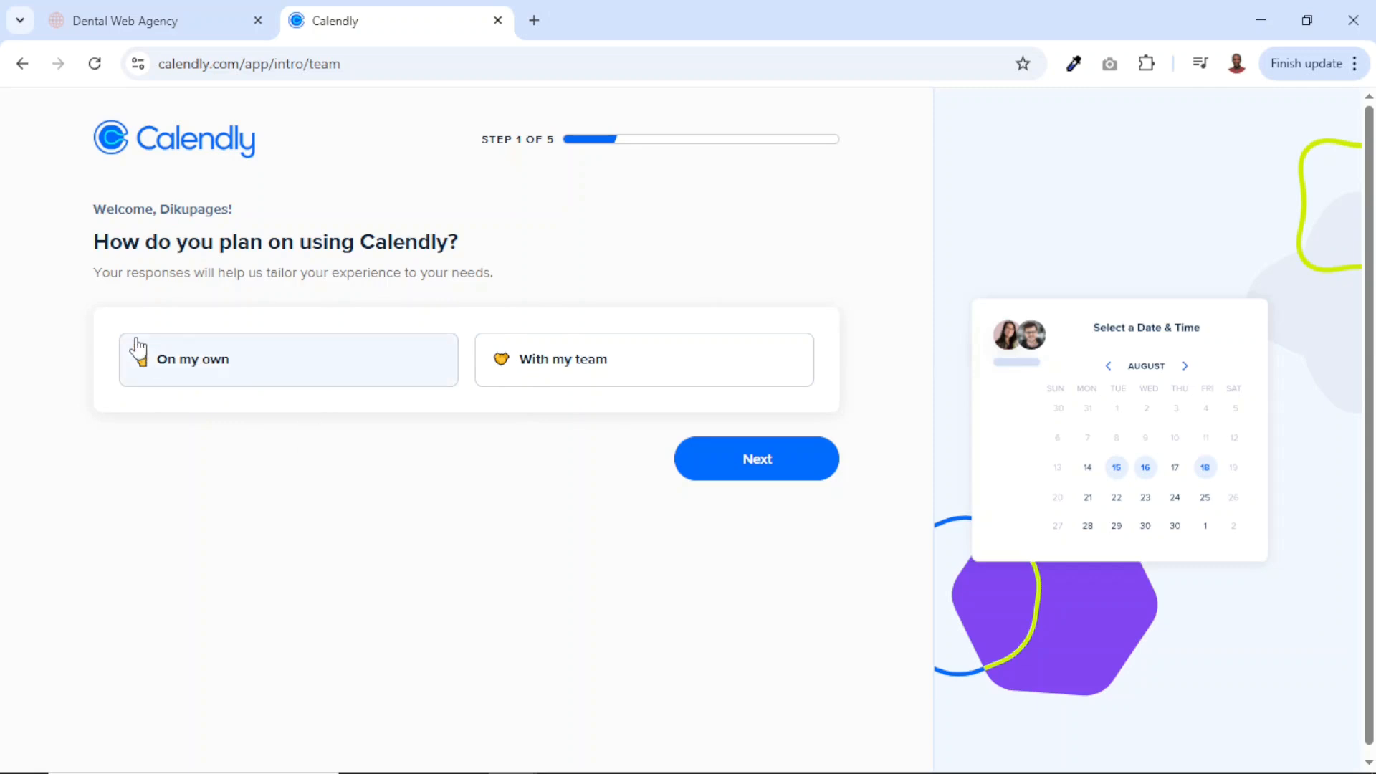
# - Answer onboarding as solo use with role Other, specified as 'Freelancer'
pyautogui.click(209, 372)
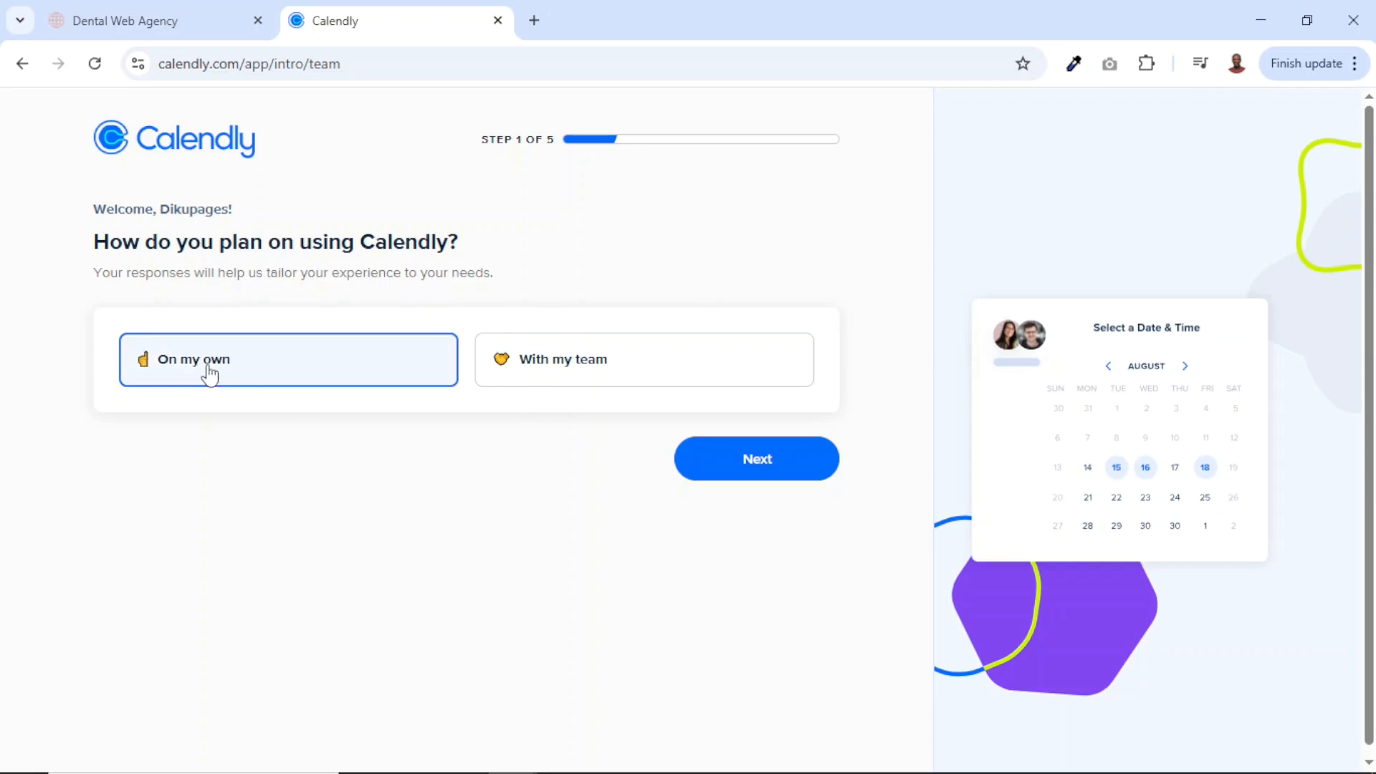
pyautogui.click(724, 458)
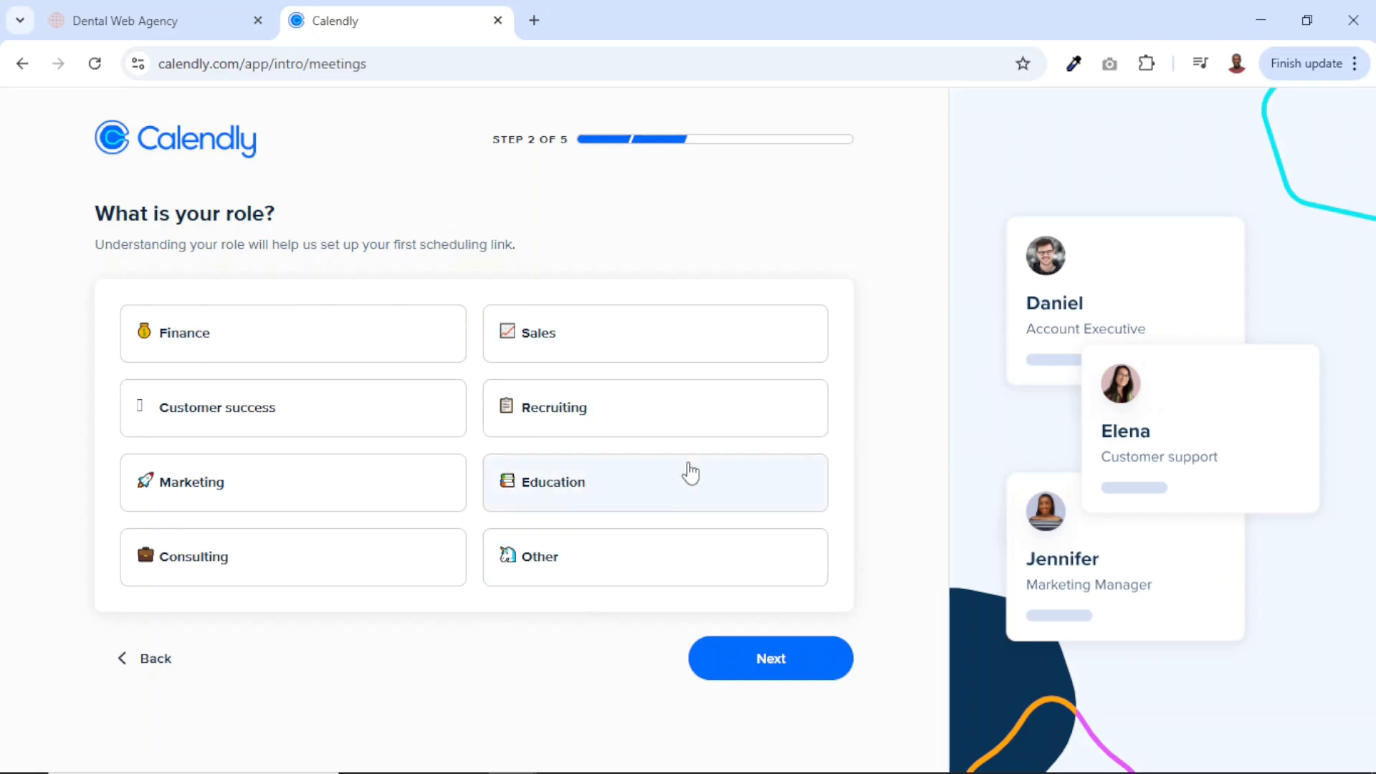
pyautogui.click(536, 565)
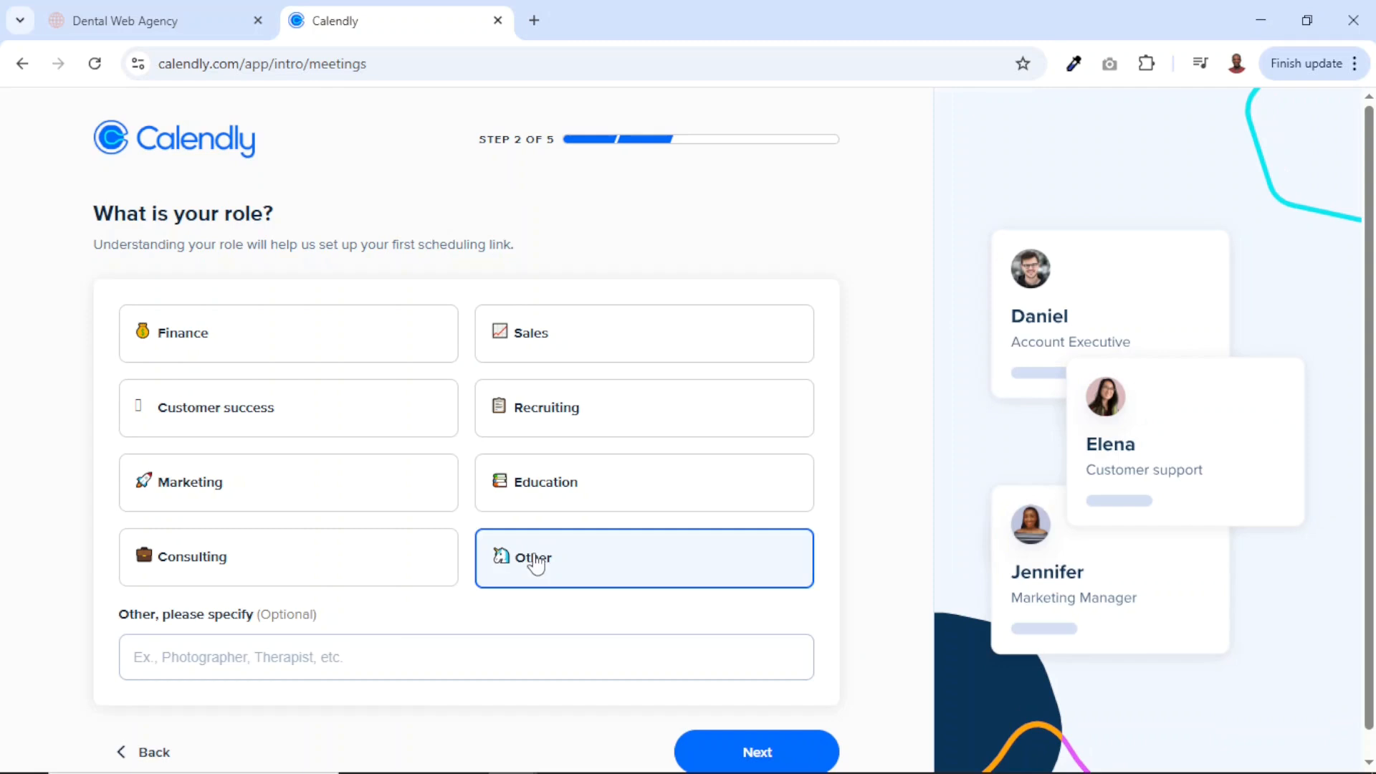
pyautogui.click(292, 665)
pyautogui.write('Freelancer')
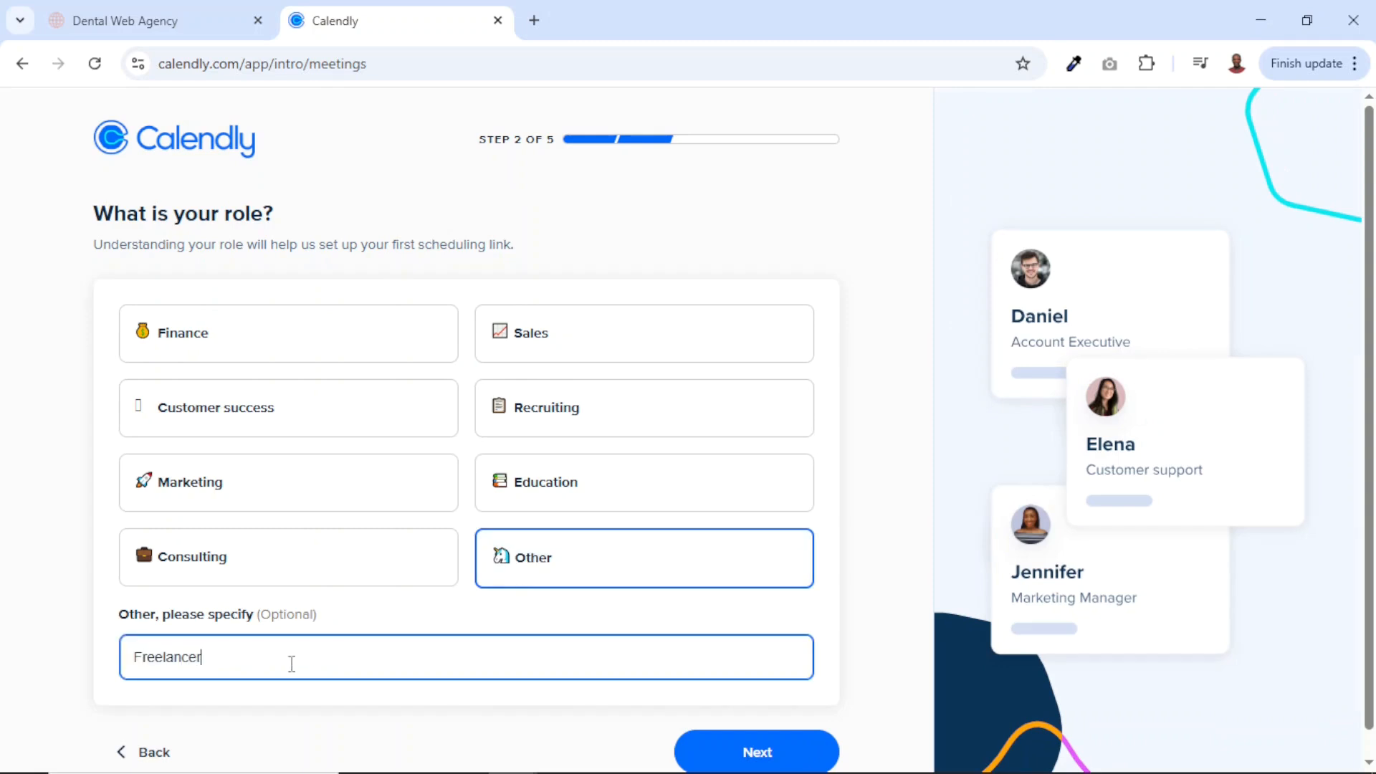
pyautogui.click(763, 758)
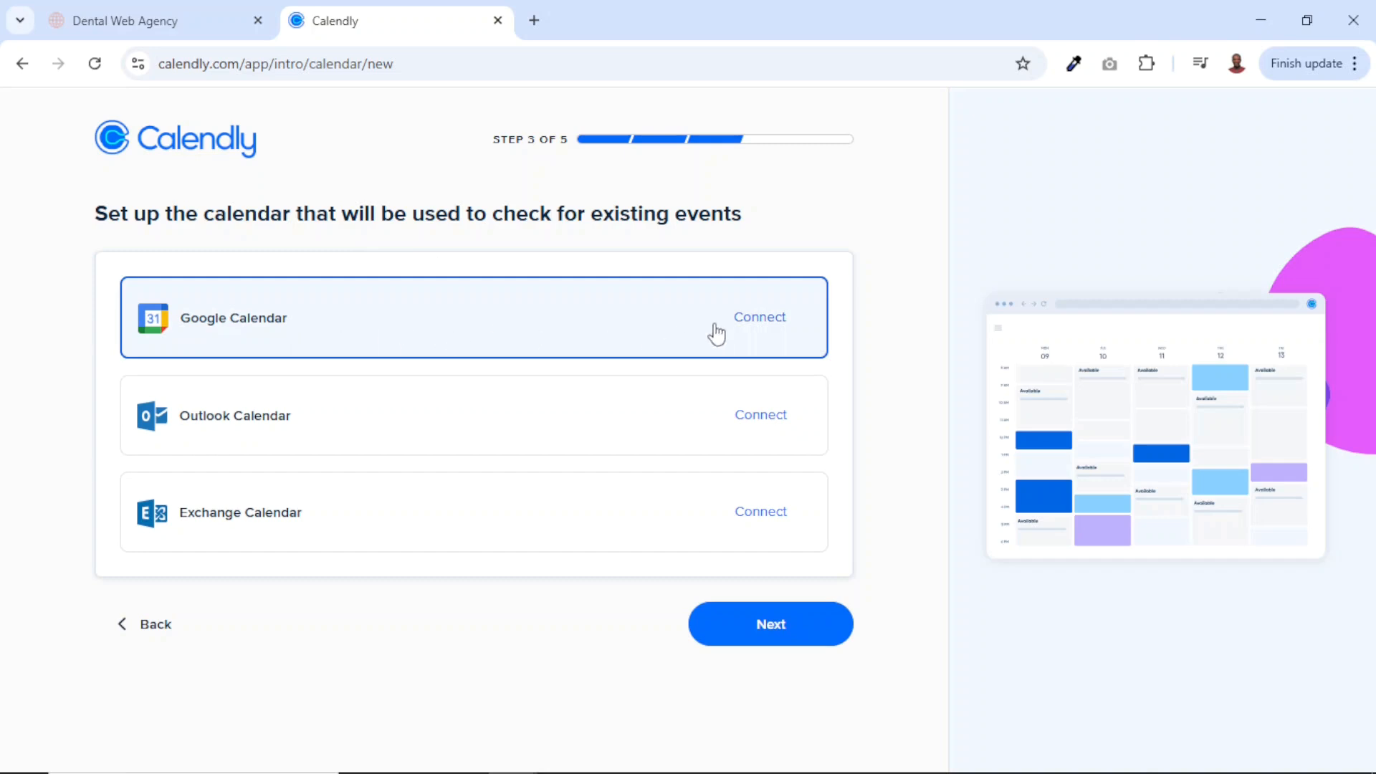
# - Connect the Google account's calendar to Calendly and accept the calendar settings
pyautogui.click(749, 322)
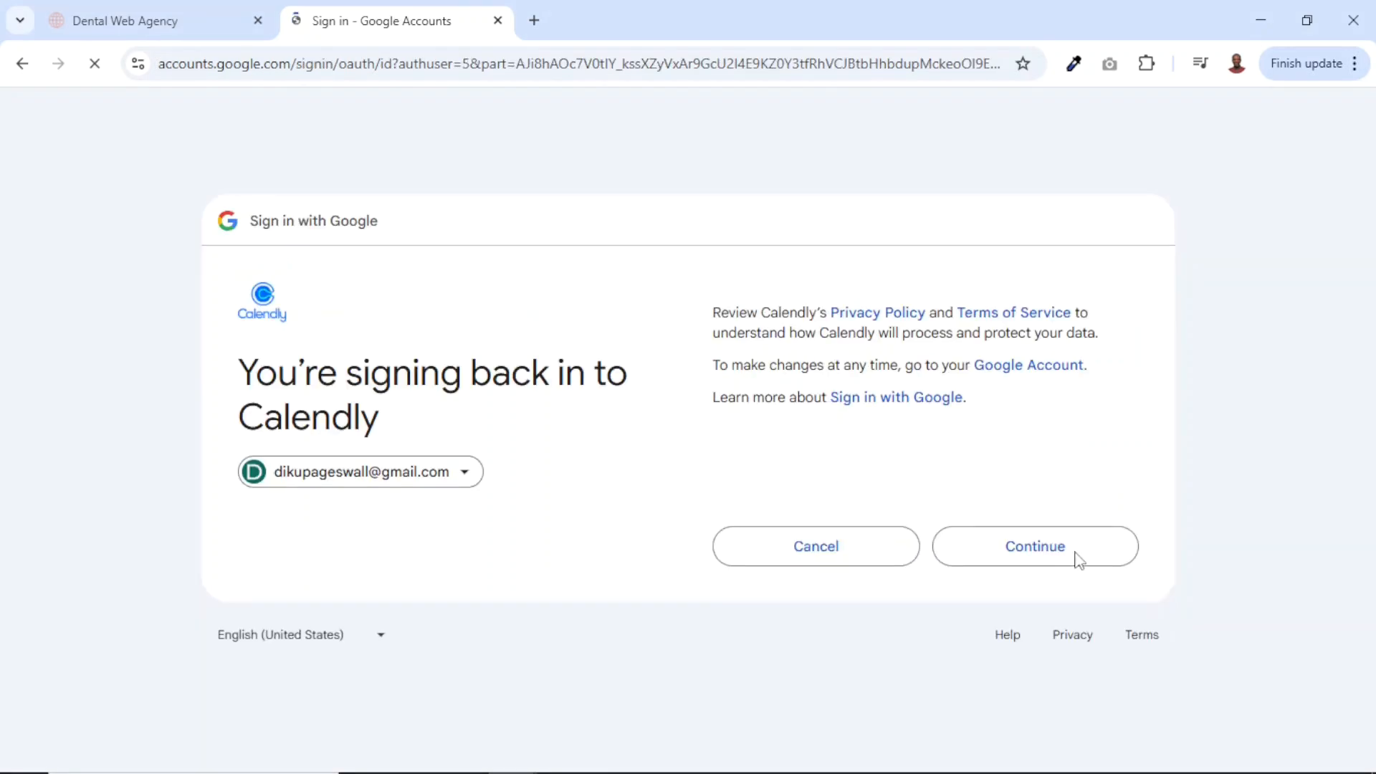
pyautogui.click(1040, 559)
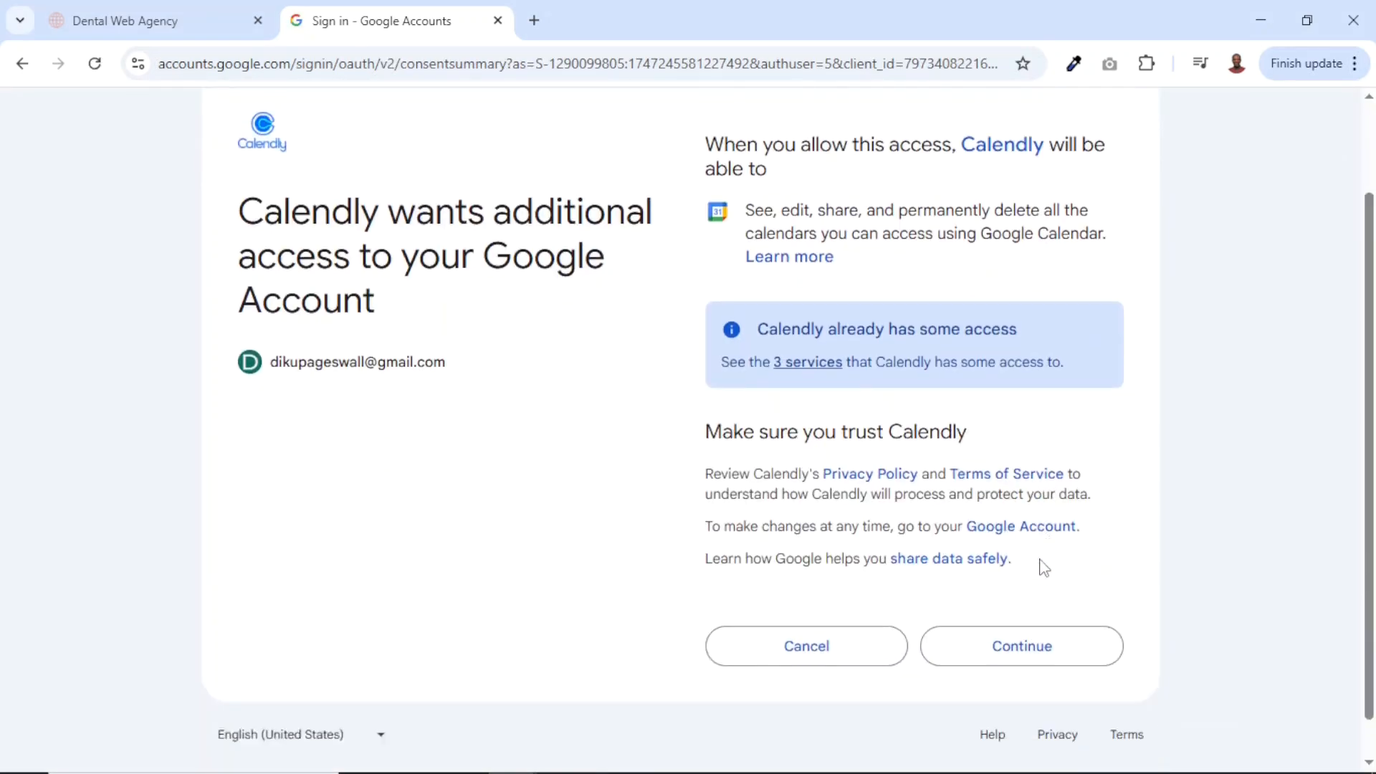
pyautogui.scroll(-1, 1032, 573)
pyautogui.click(1017, 611)
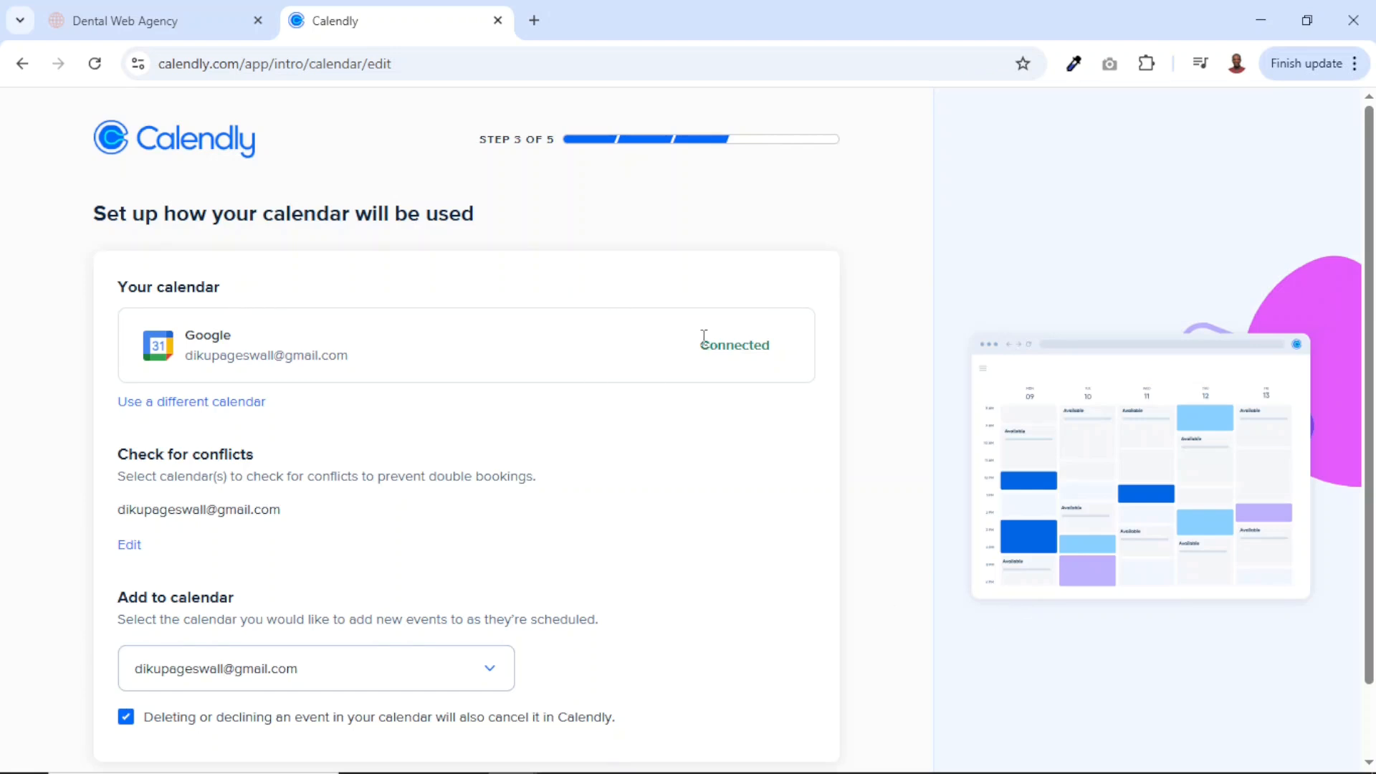
pyautogui.scroll(-1, 630, 448)
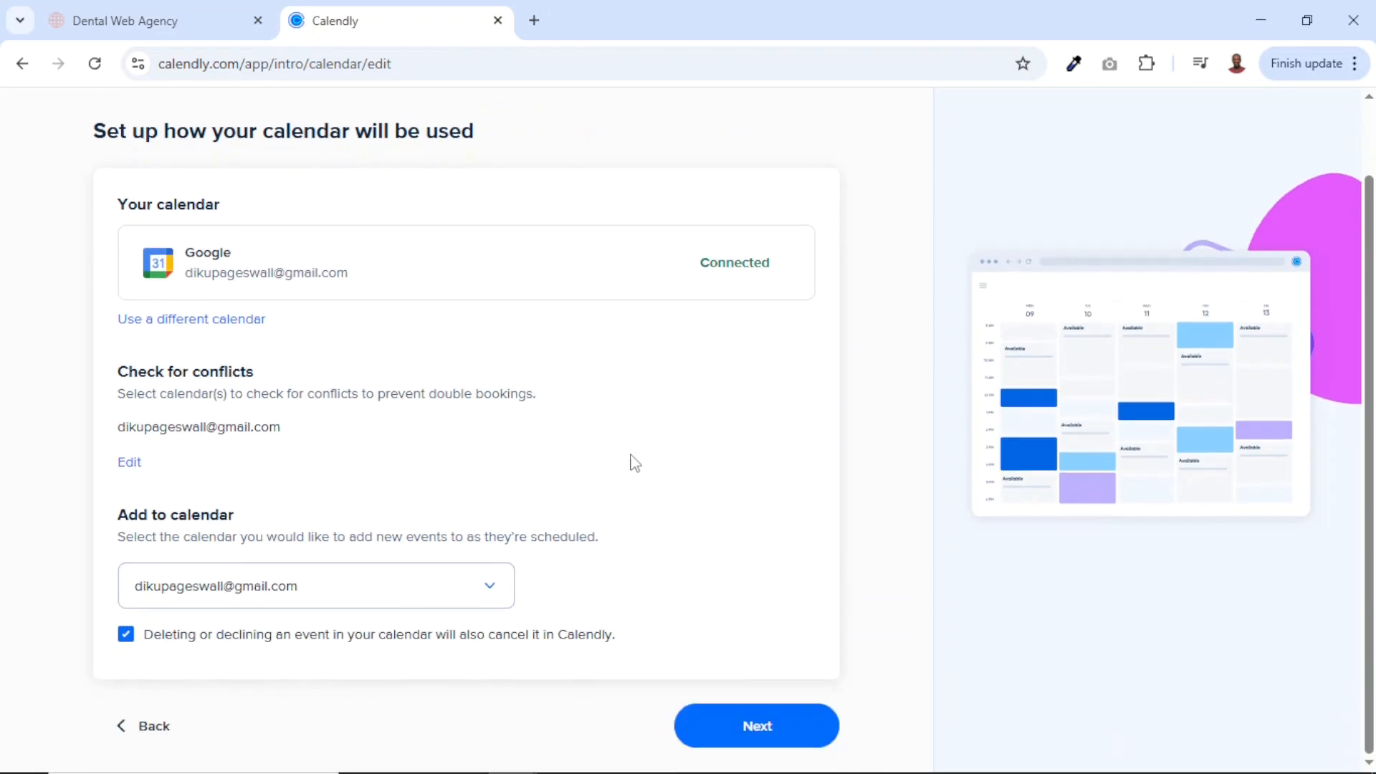
pyautogui.click(748, 727)
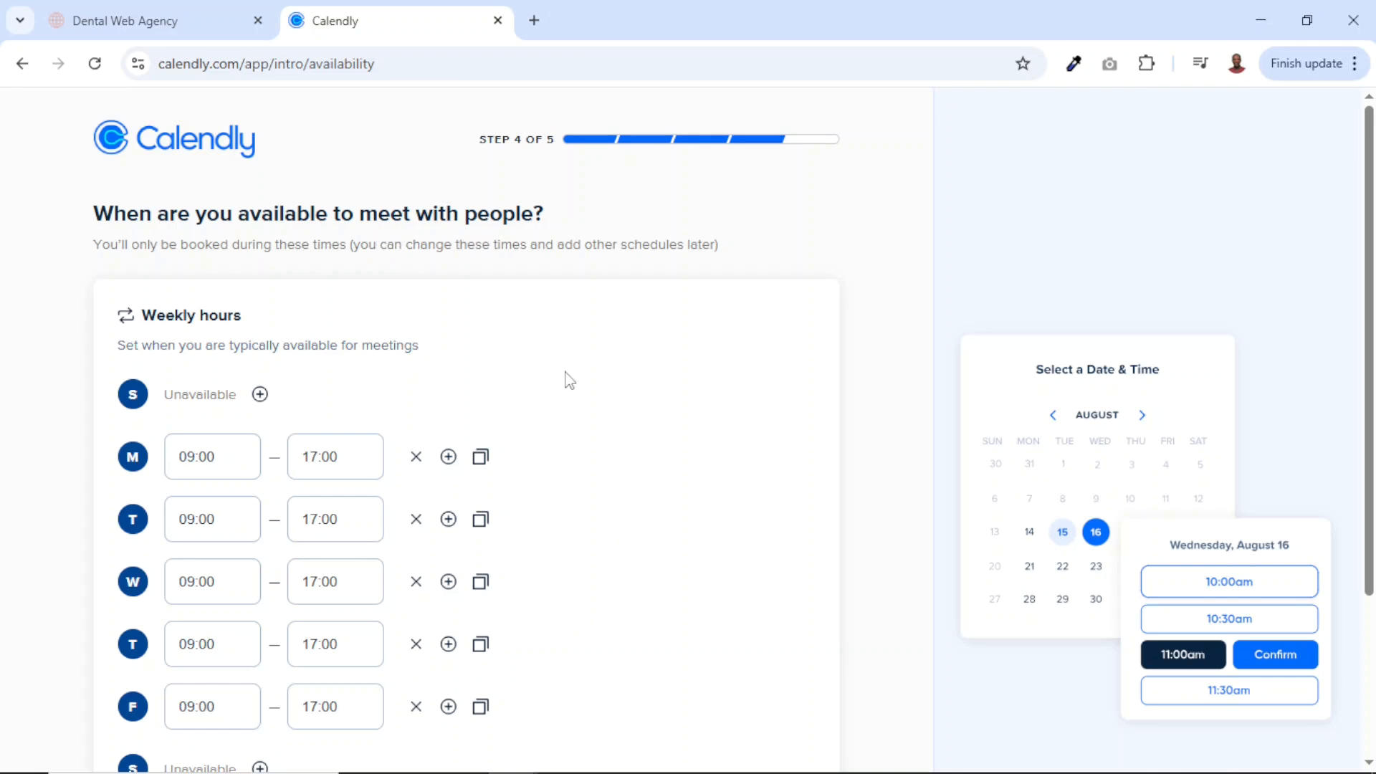
# - Keep weekly hours at Monday–Friday 09:00–17:00, with no Saturday hours
pyautogui.scroll(-2, 570, 380)
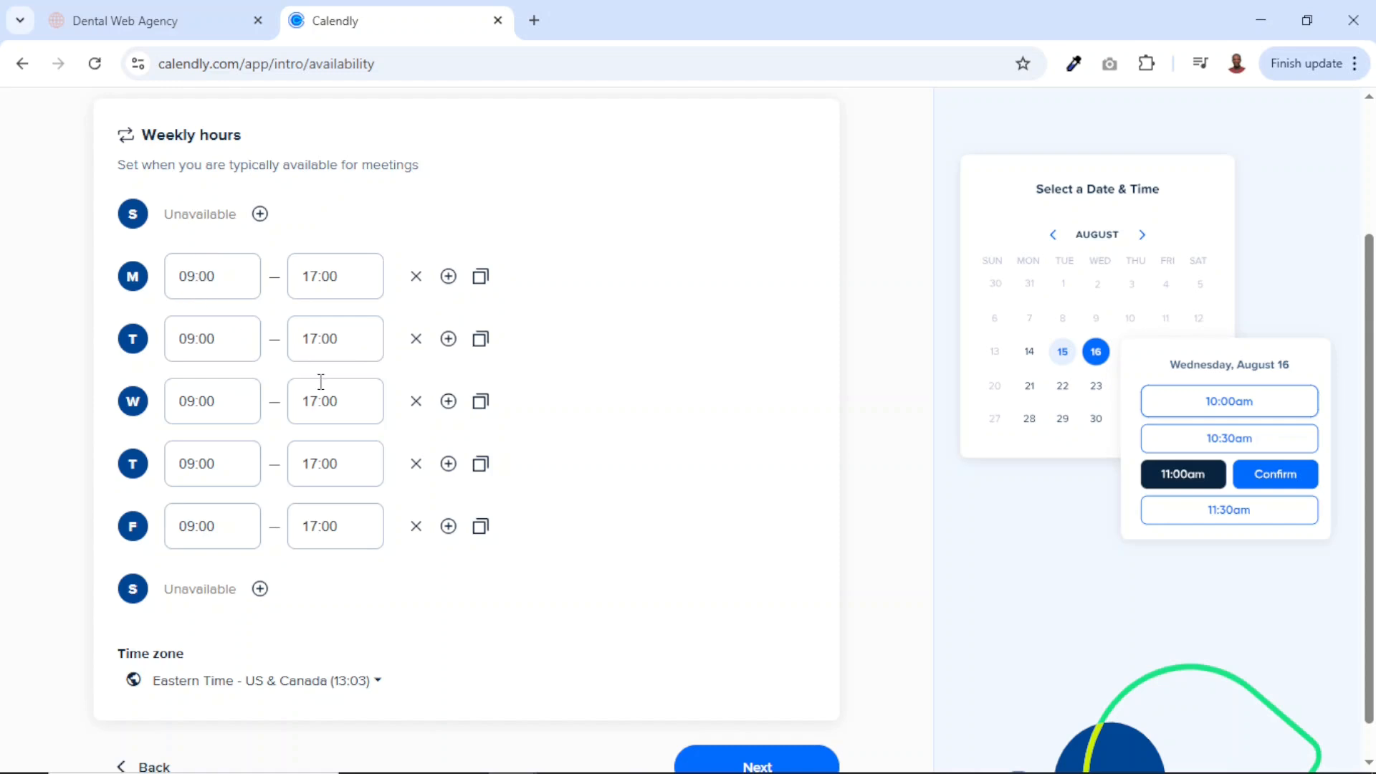
pyautogui.click(219, 276)
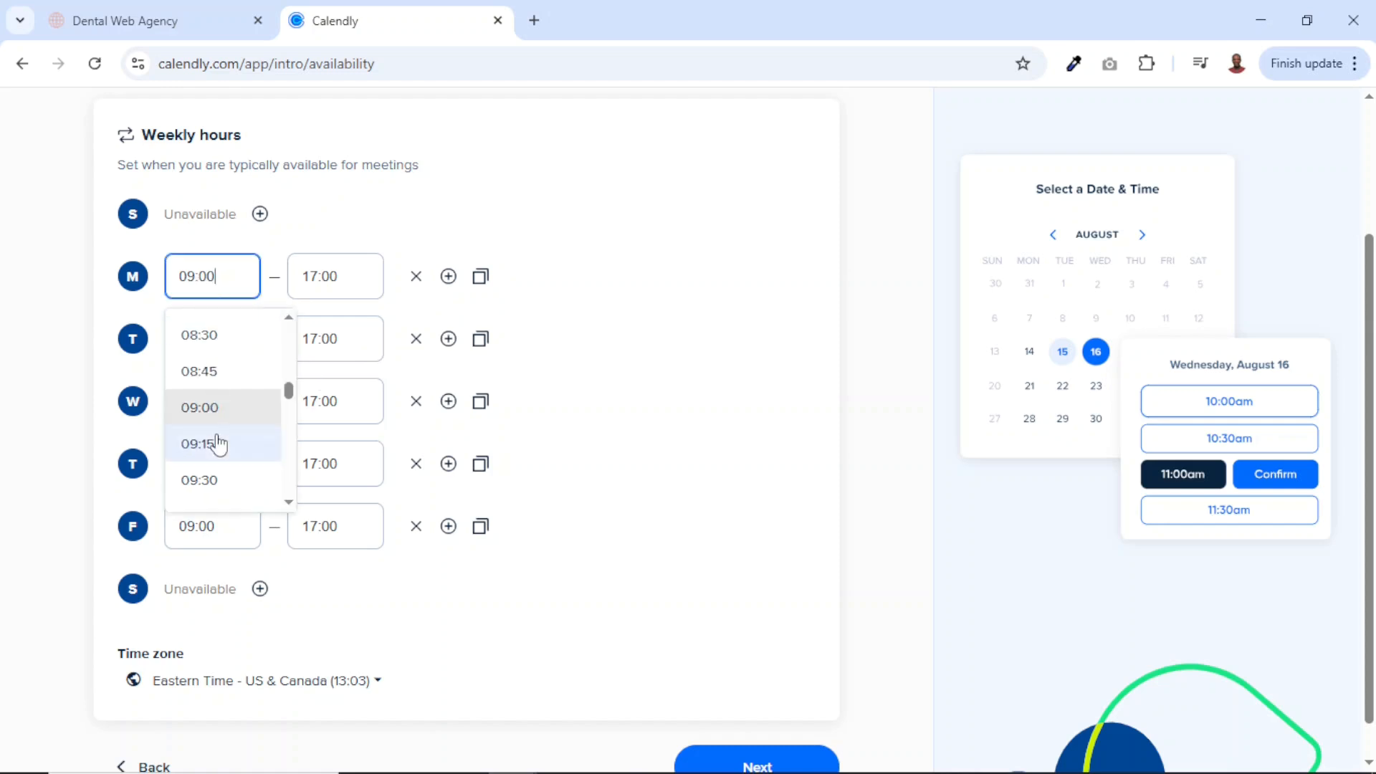
pyautogui.scroll(-3, 217, 442)
pyautogui.scroll(16, 218, 442)
pyautogui.click(511, 574)
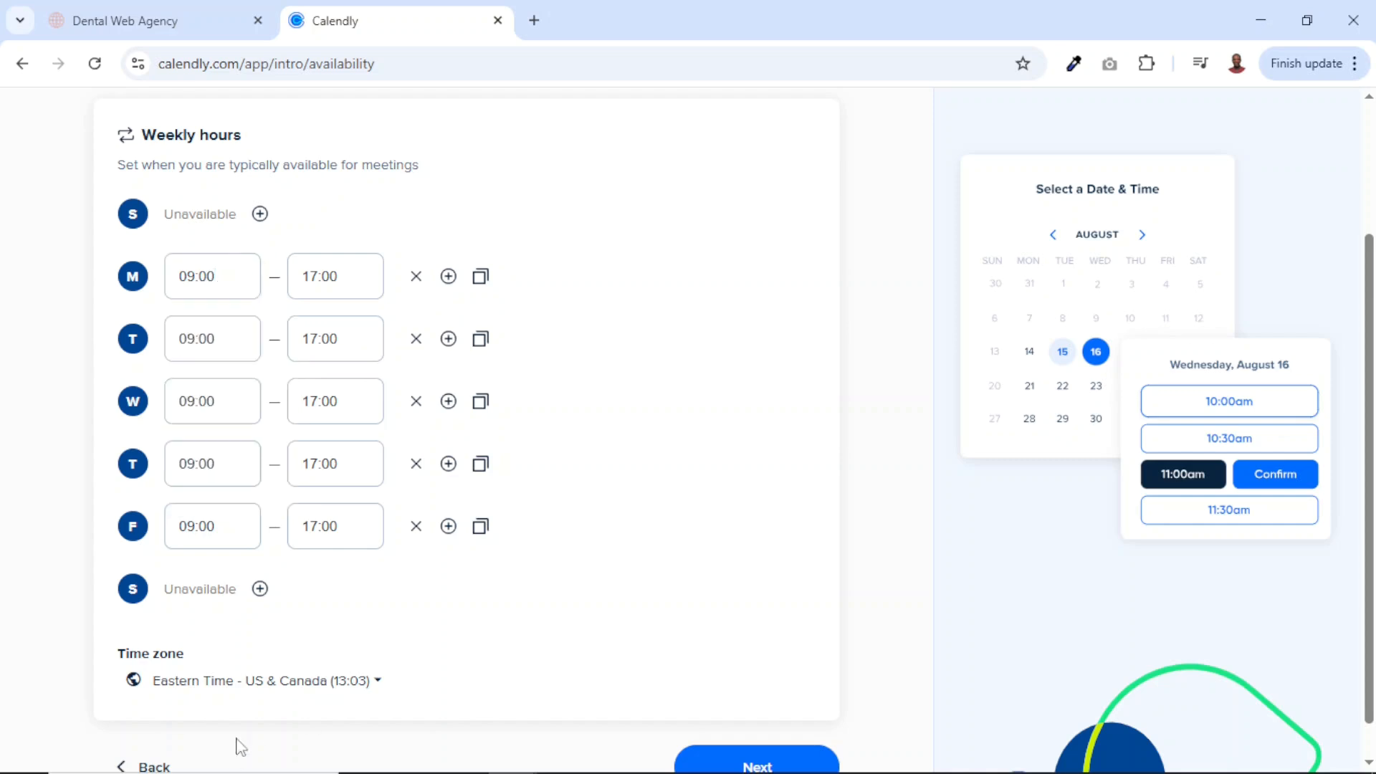
pyautogui.click(259, 588)
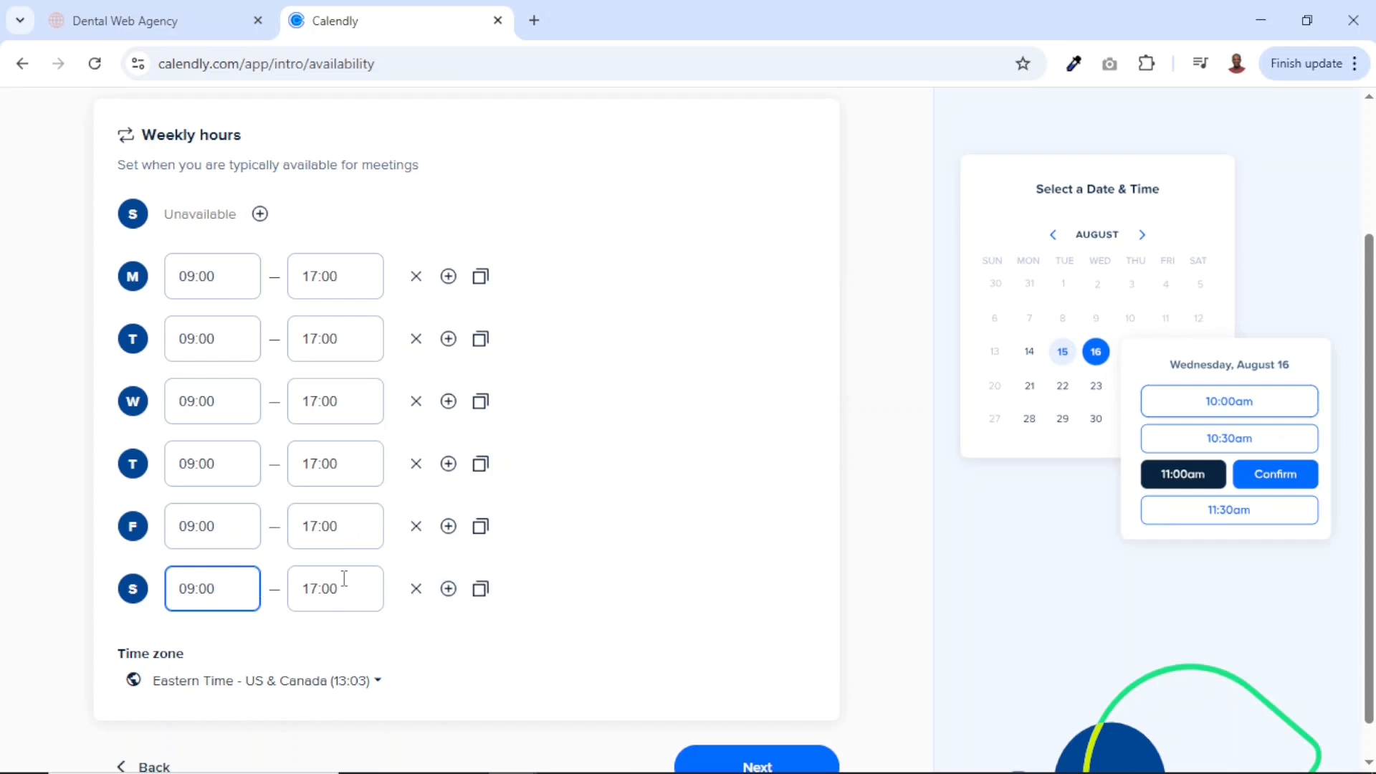
pyautogui.click(417, 589)
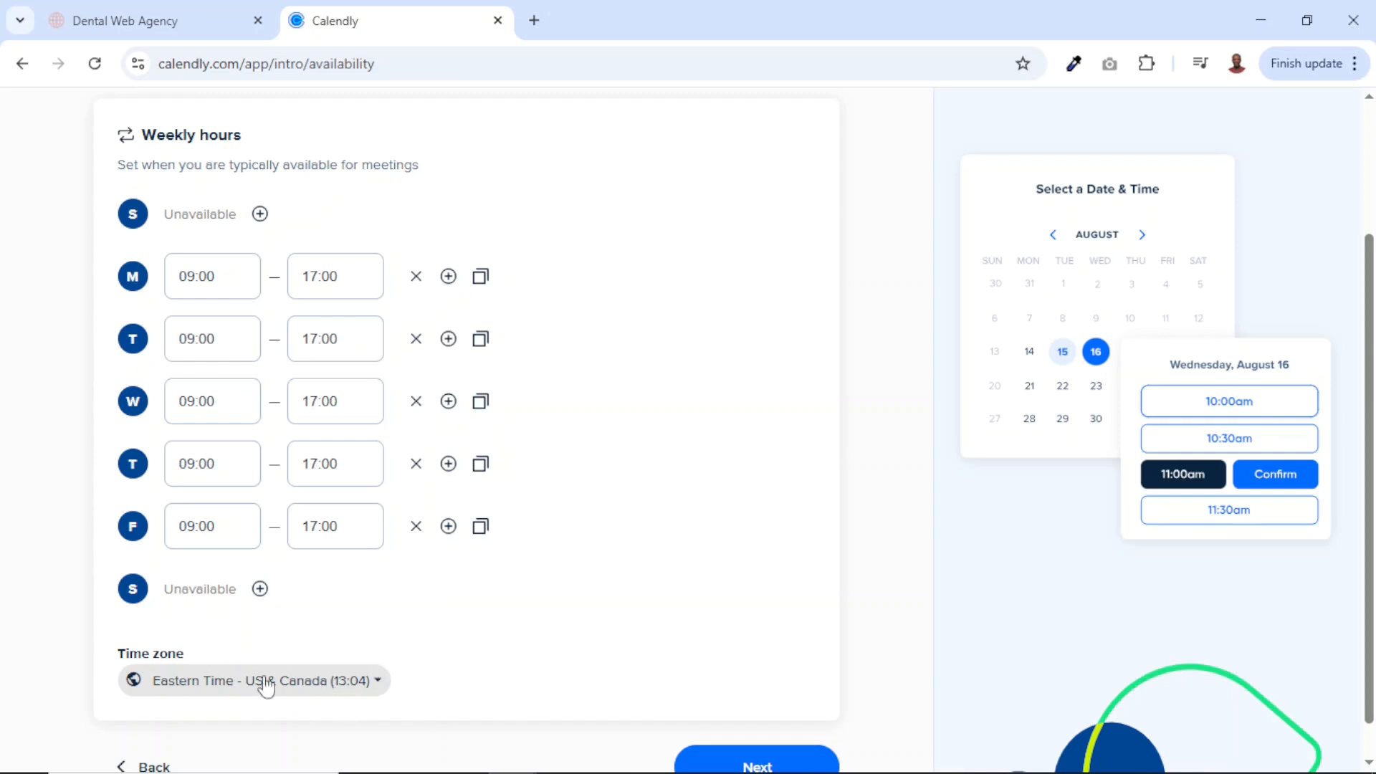
# - Set the time zone to West Africa Time and continue to meeting location
pyautogui.click(329, 688)
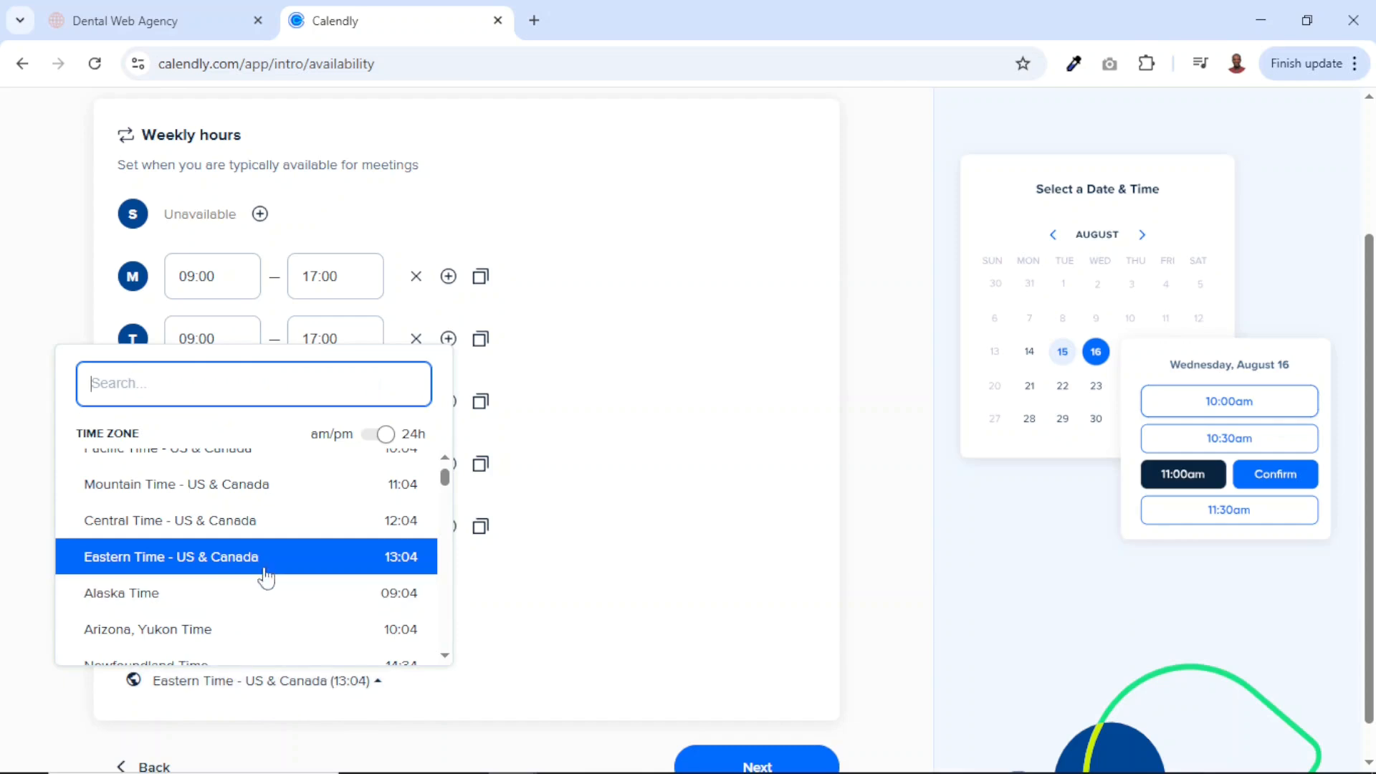
pyautogui.scroll(-3, 280, 578)
pyautogui.scroll(-5, 282, 580)
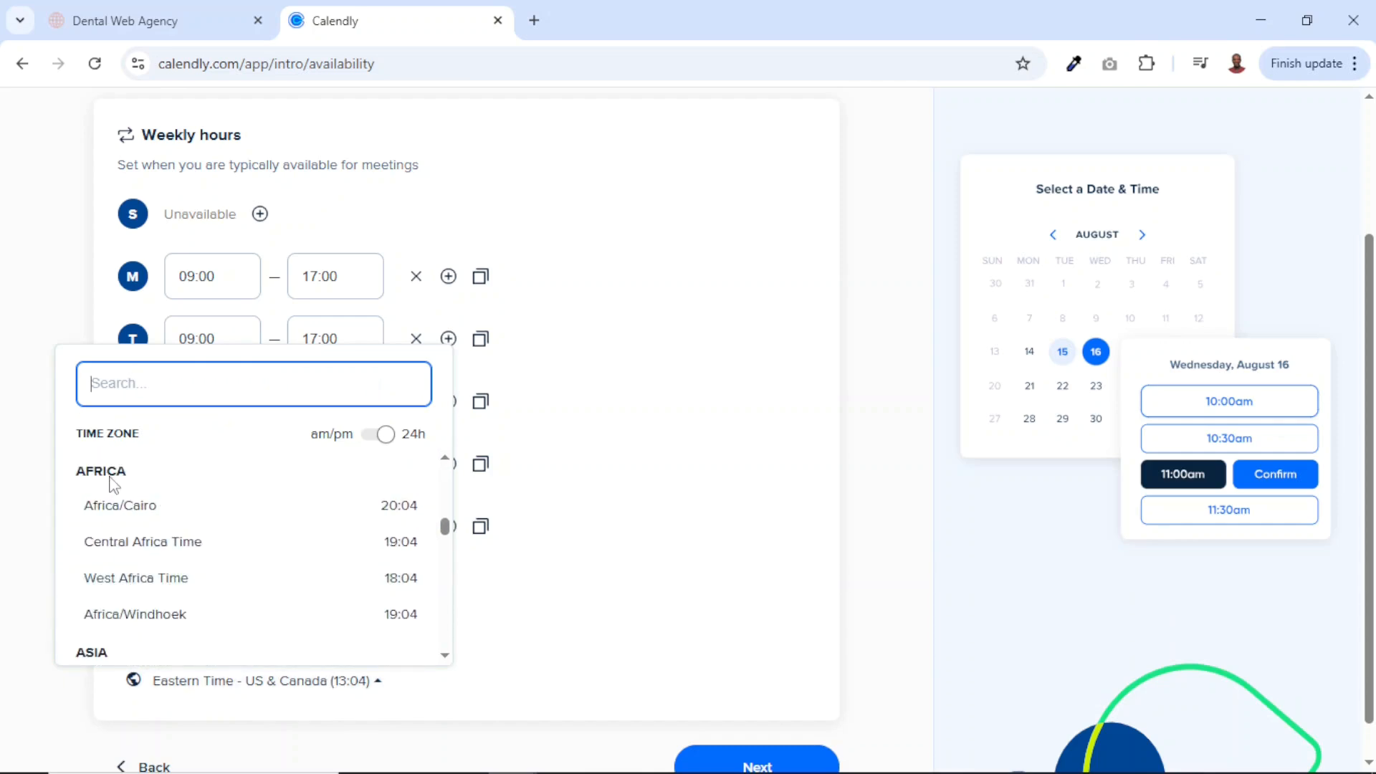
pyautogui.click(163, 590)
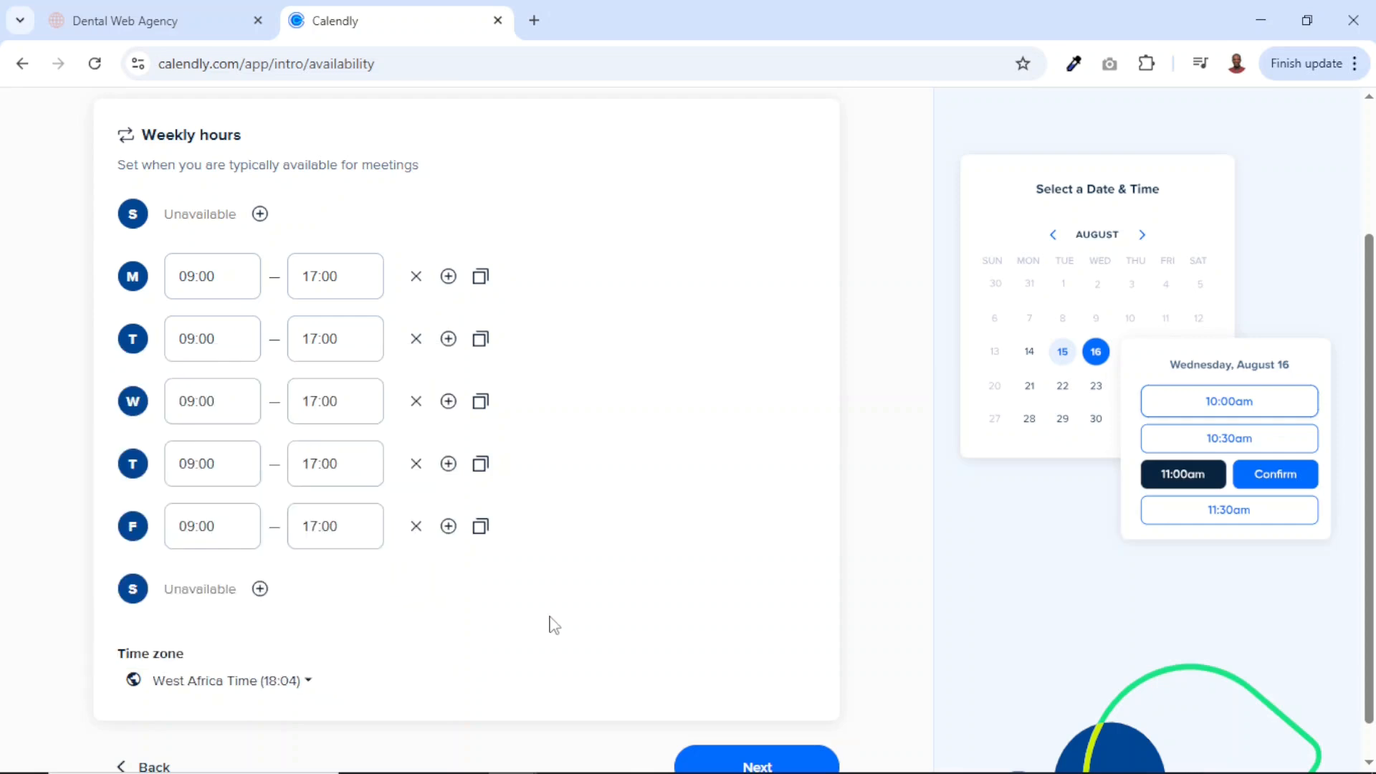
pyautogui.scroll(-1, 552, 626)
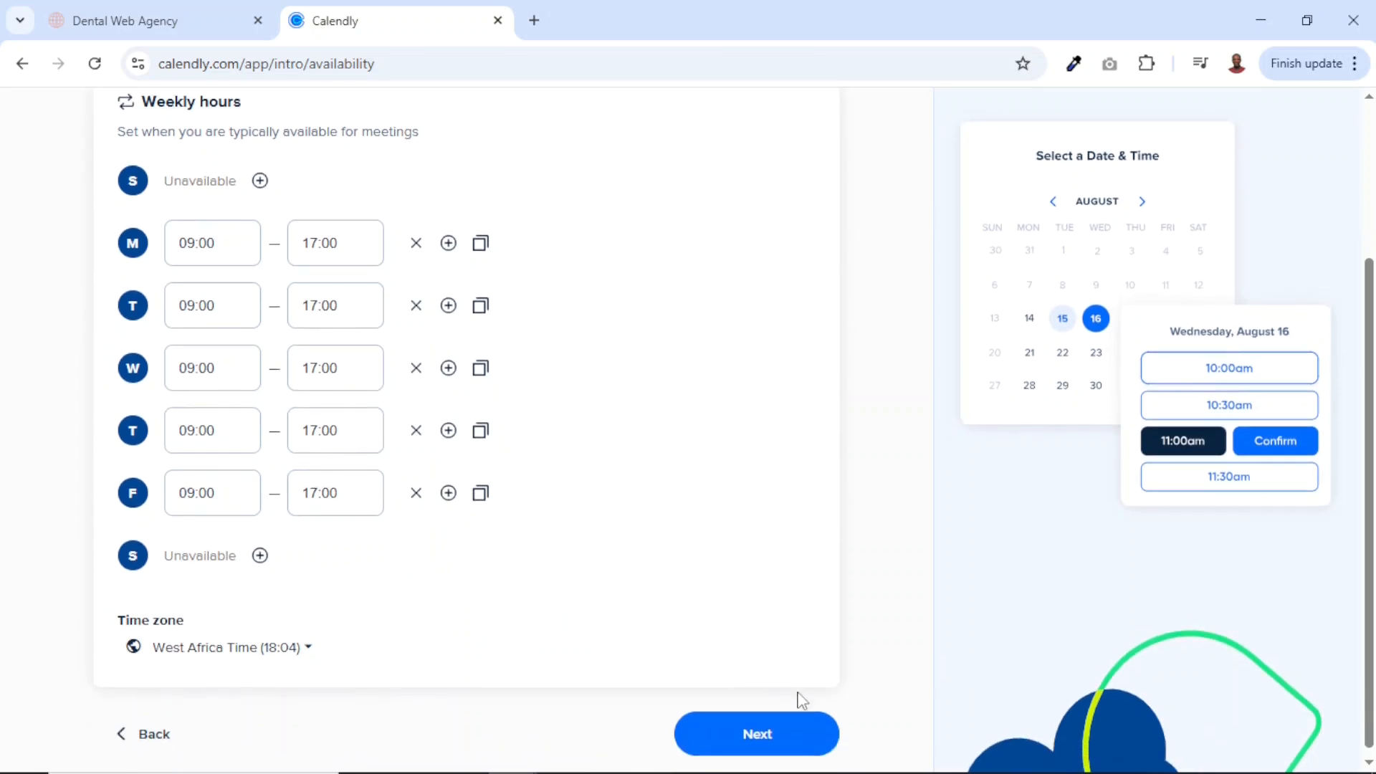
pyautogui.click(770, 739)
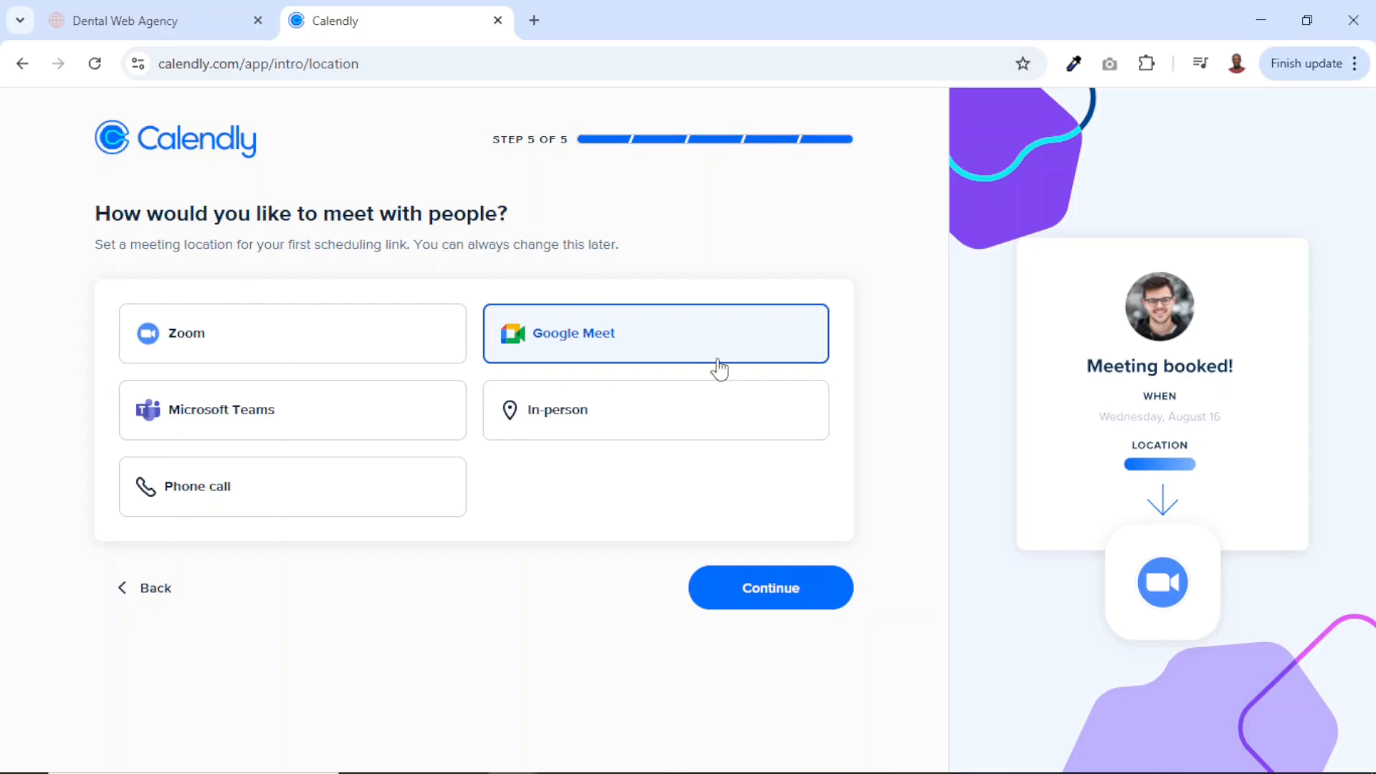
# - Choose Phone call, with the host calling the invitee, and finish onboarding
pyautogui.click(189, 504)
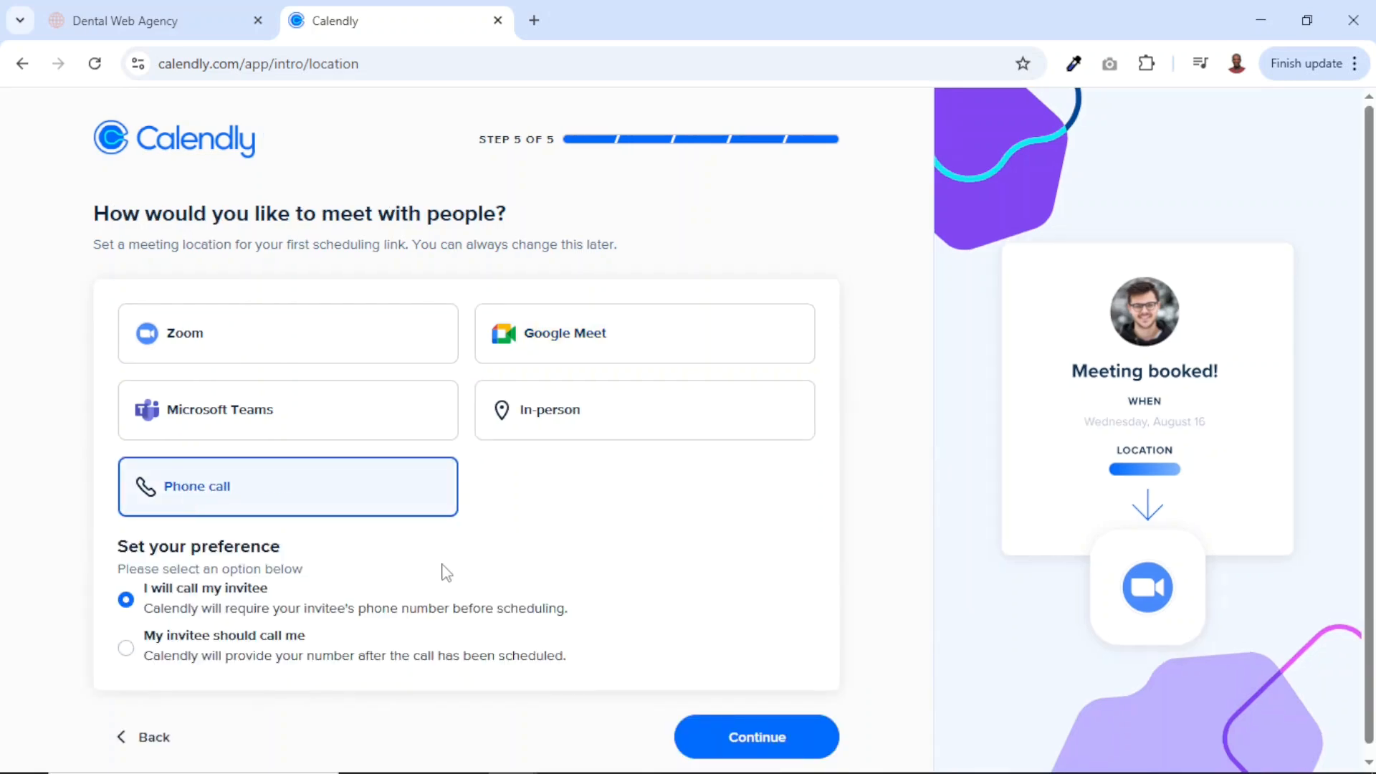
pyautogui.scroll(-1, 442, 571)
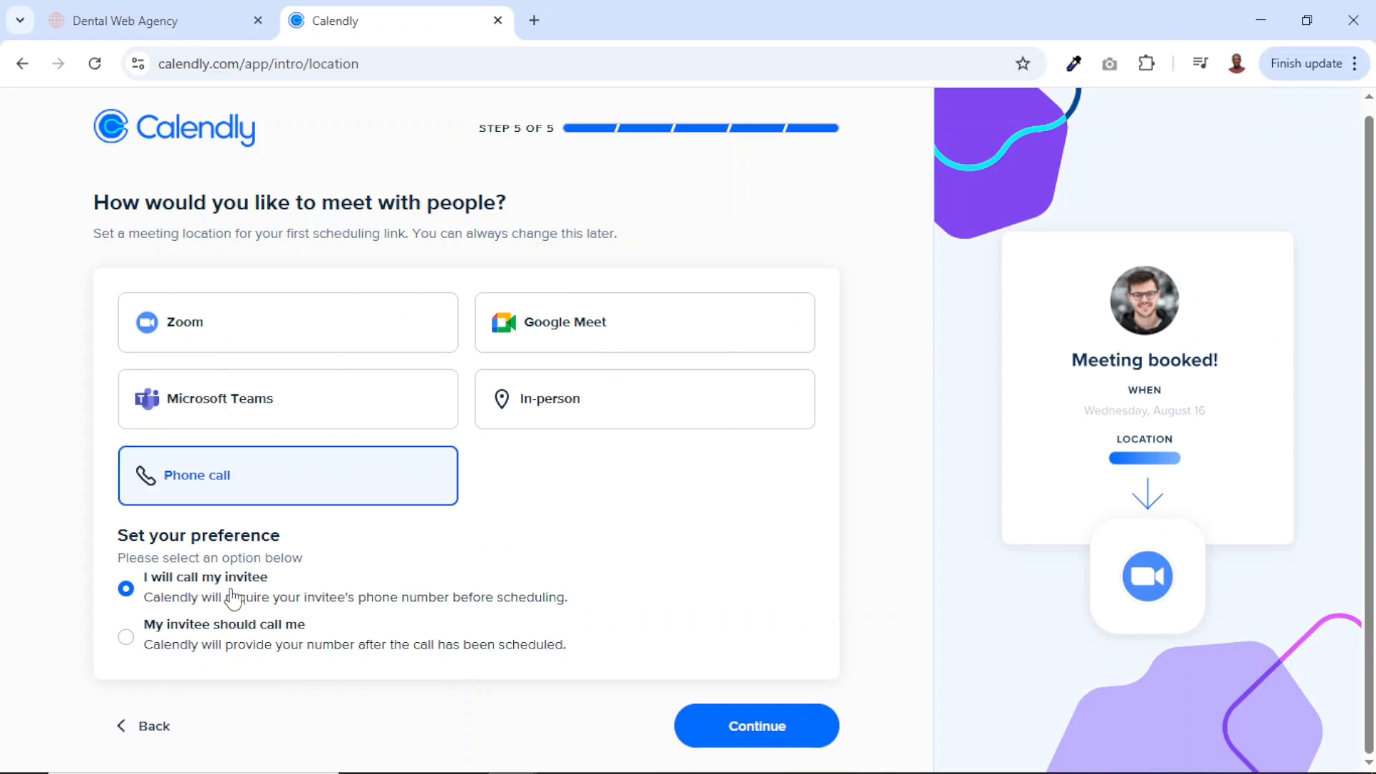
pyautogui.click(752, 731)
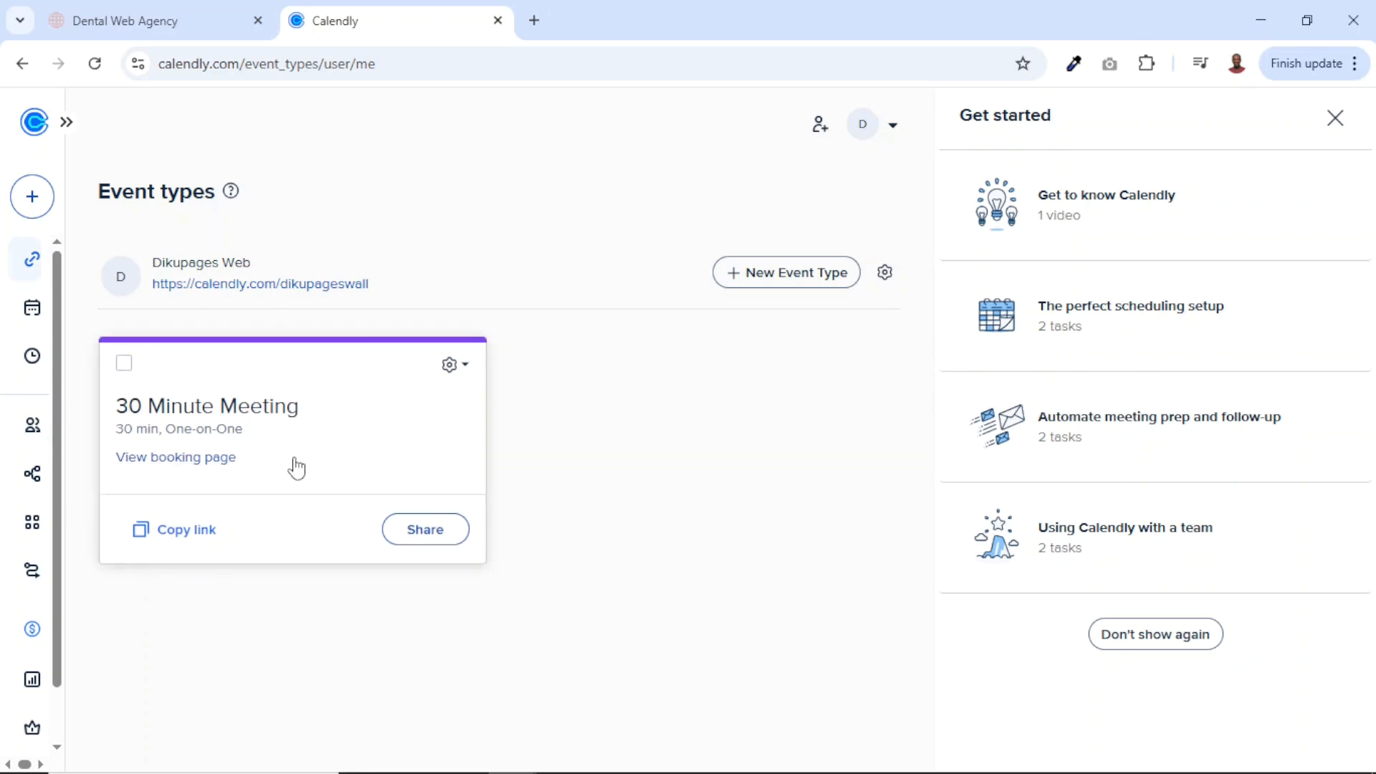
# - Delete the default 30 Minute Meeting event type
pyautogui.click(452, 367)
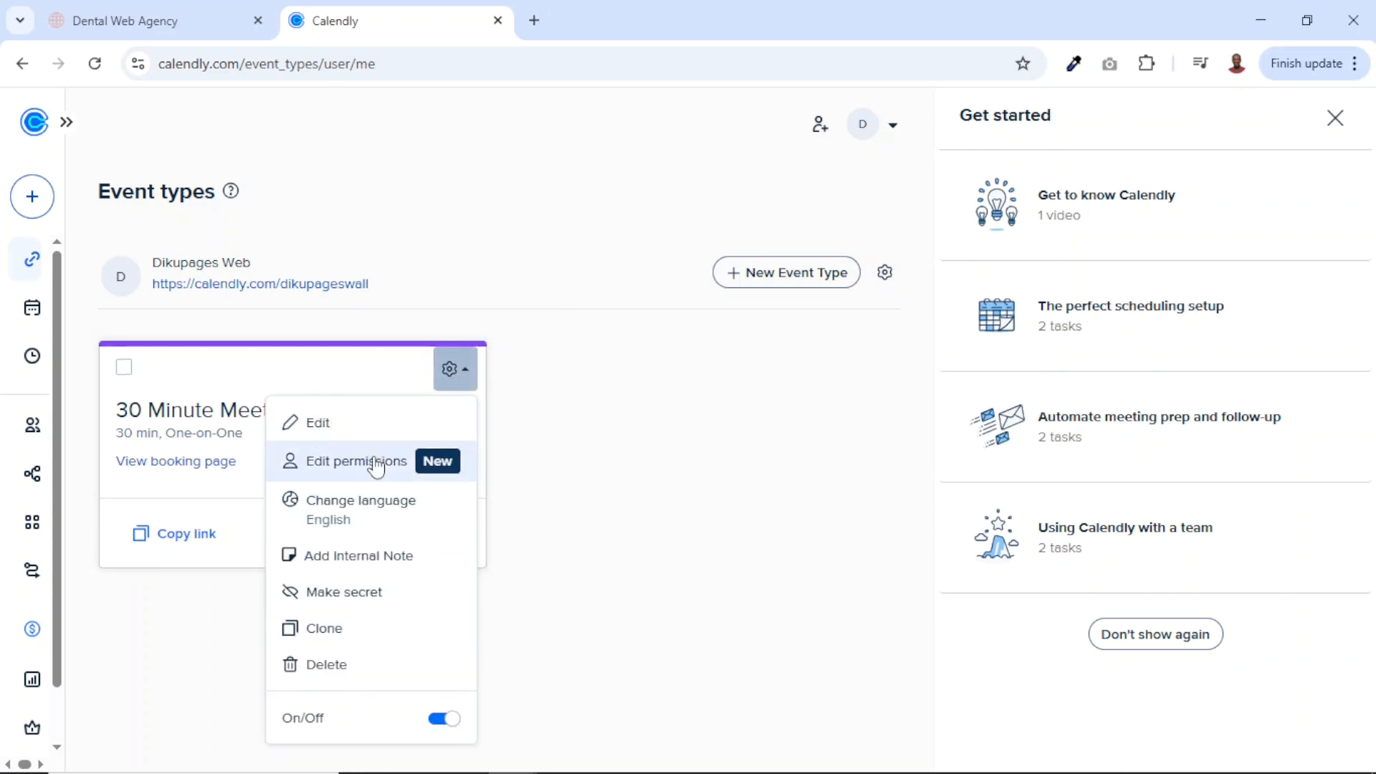
pyautogui.click(334, 667)
pyautogui.click(760, 382)
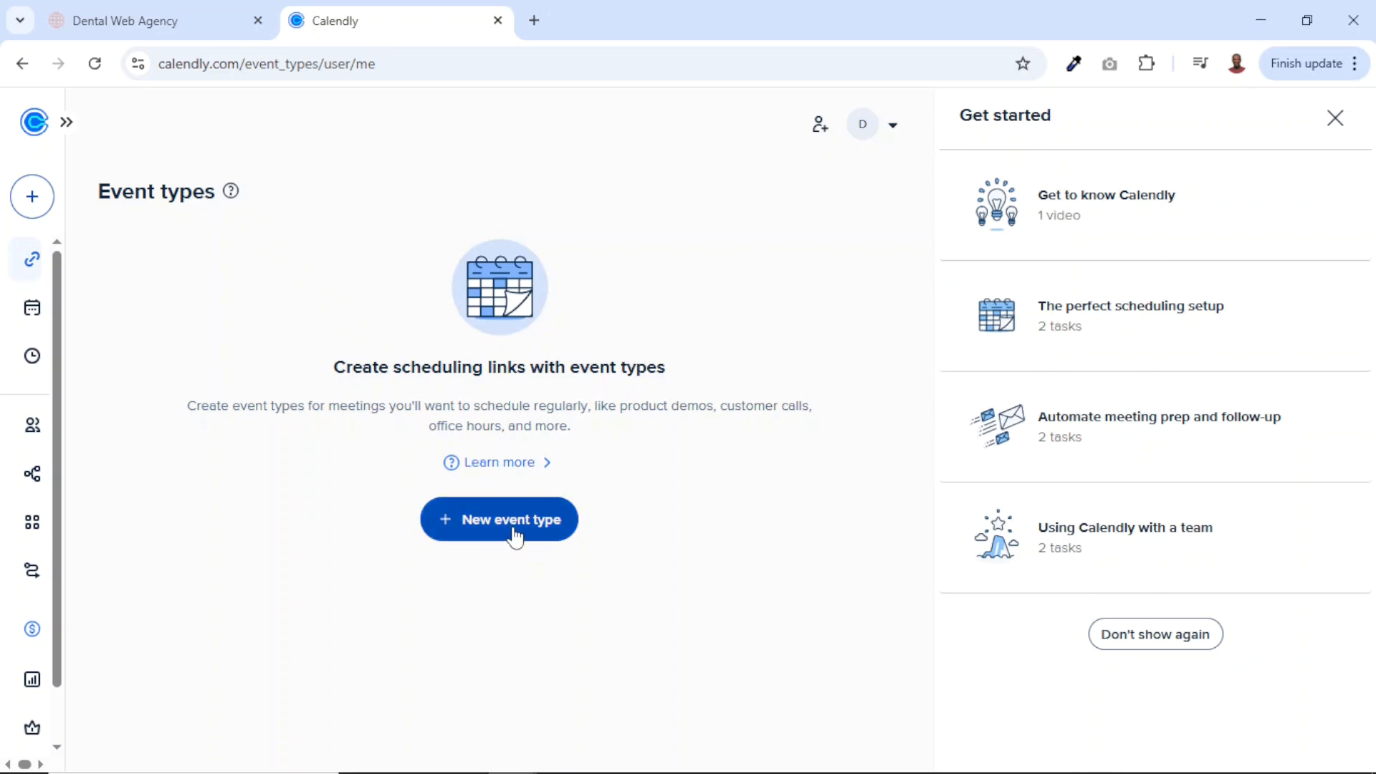
# - Create a new one-on-one event type named 'Website Intro Call'
pyautogui.click(32, 197)
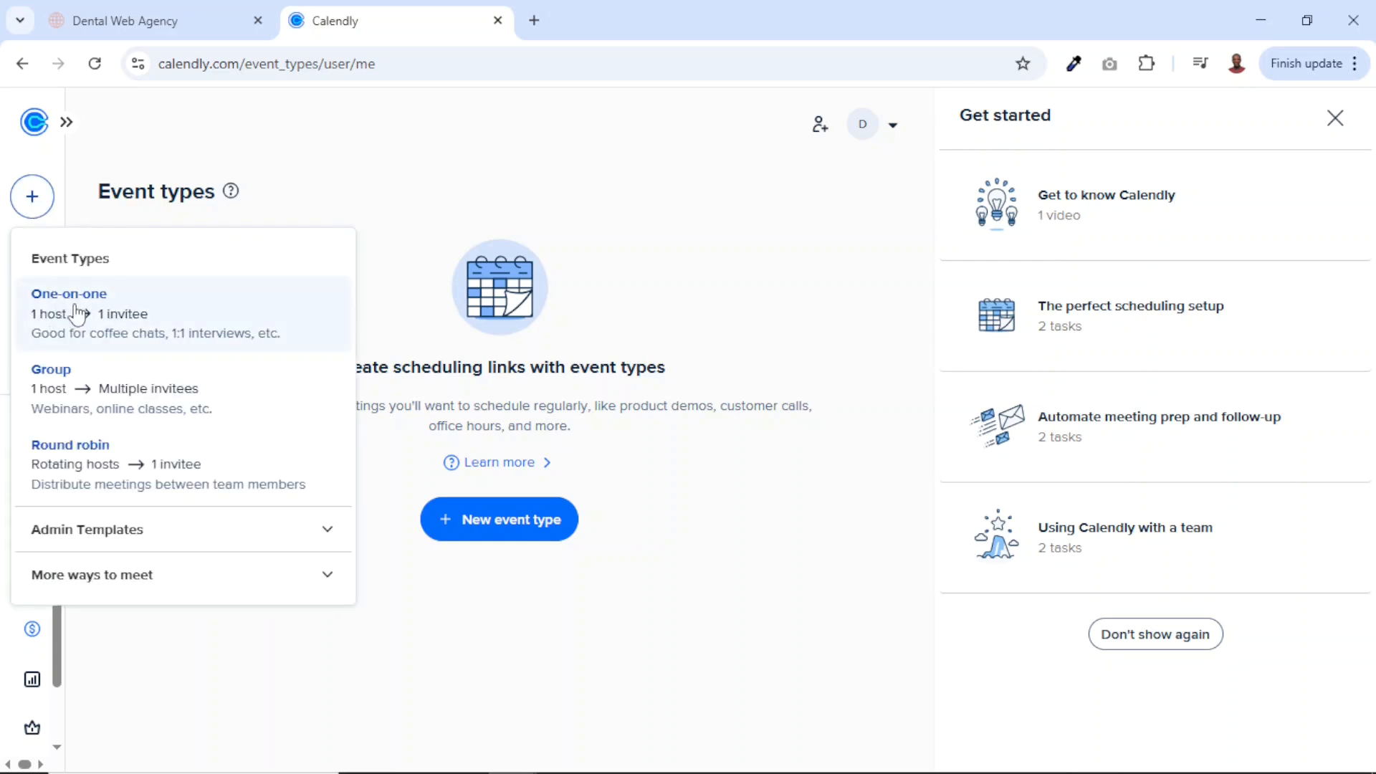
pyautogui.click(77, 313)
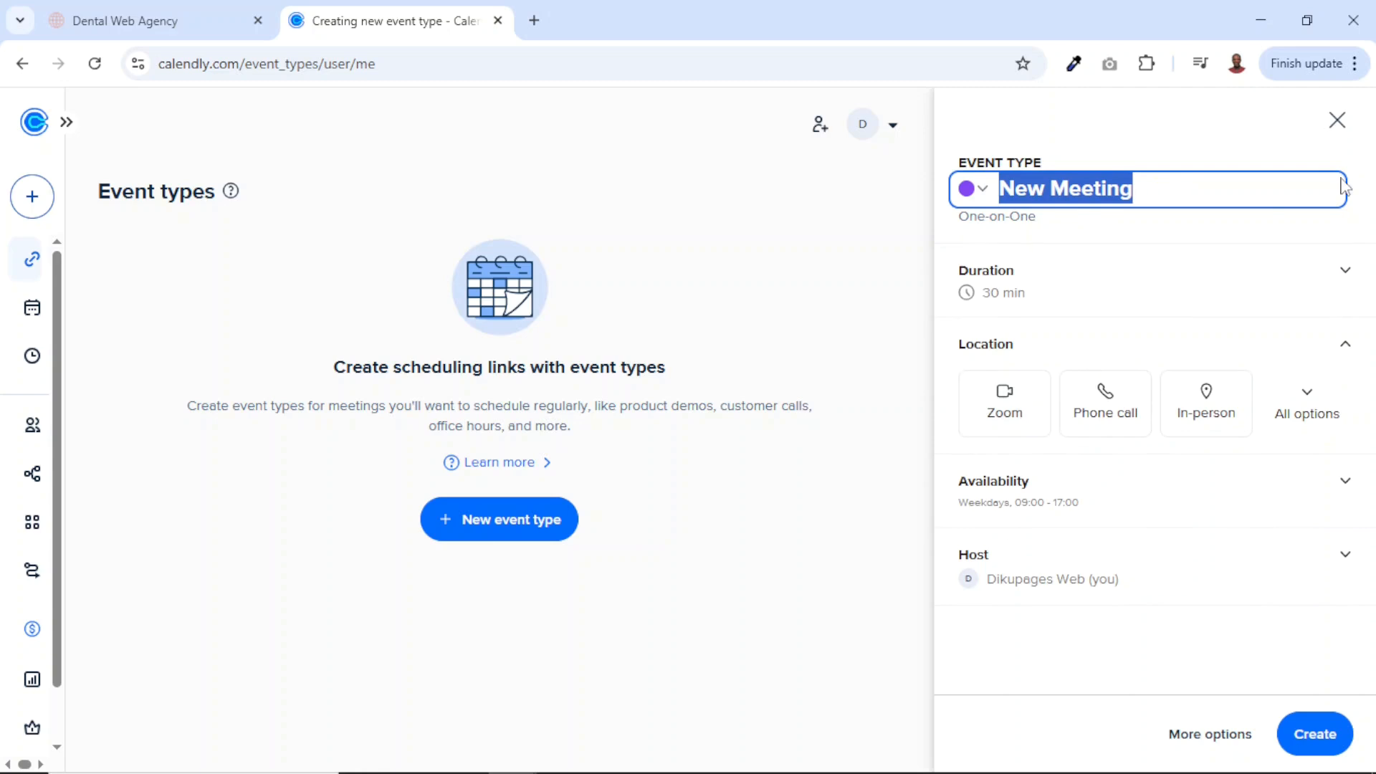
pyautogui.write('Website Intro Call')
# - Set the event duration to 30 min after trying 60 min and custom
pyautogui.click(1345, 279)
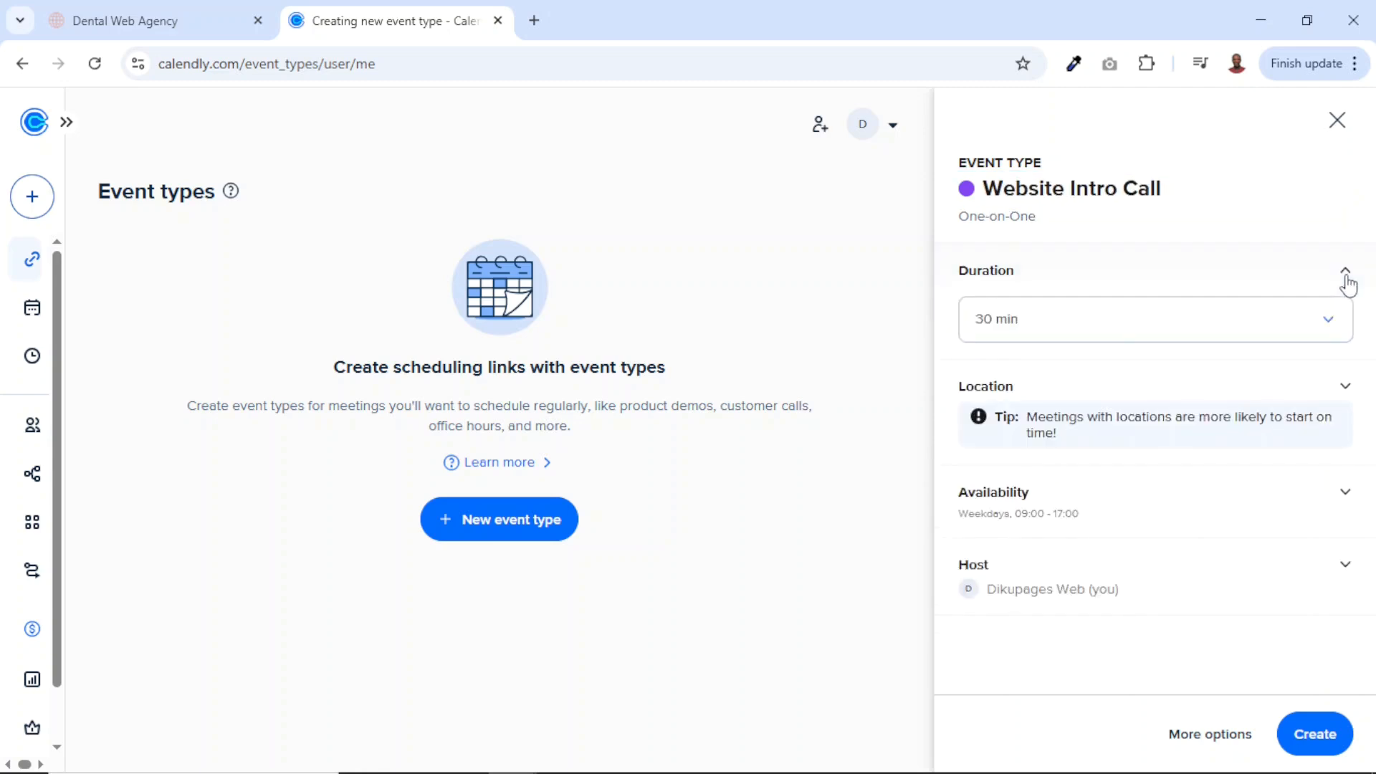
pyautogui.click(1085, 332)
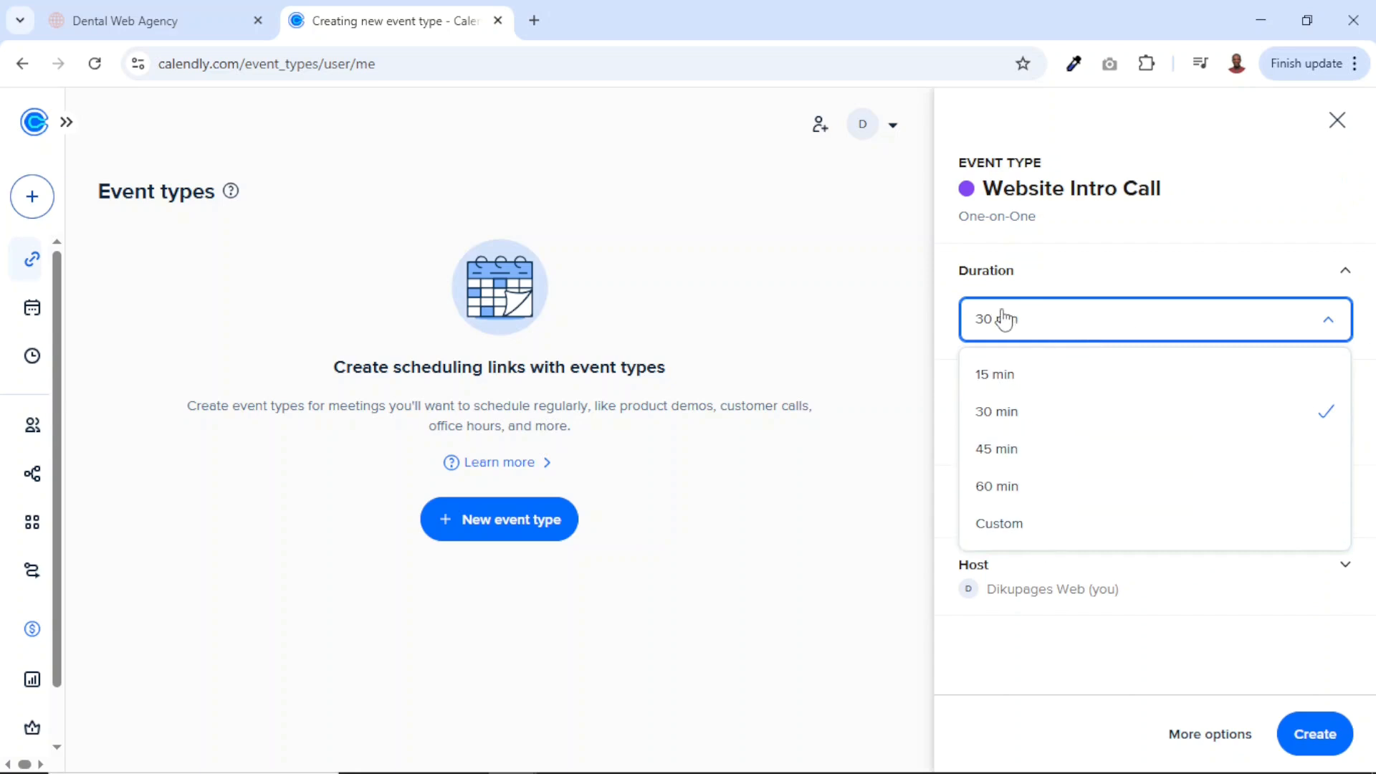
pyautogui.click(1037, 496)
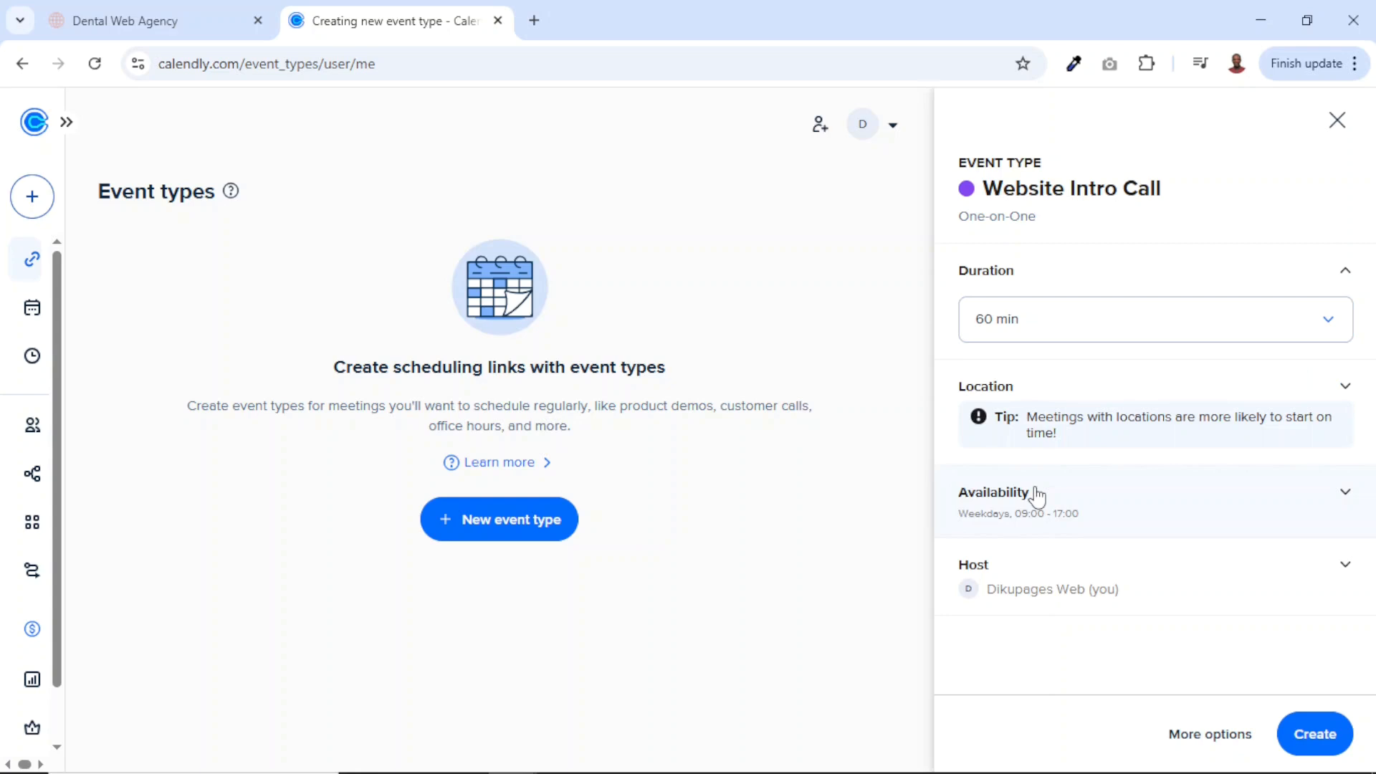
pyautogui.click(1041, 333)
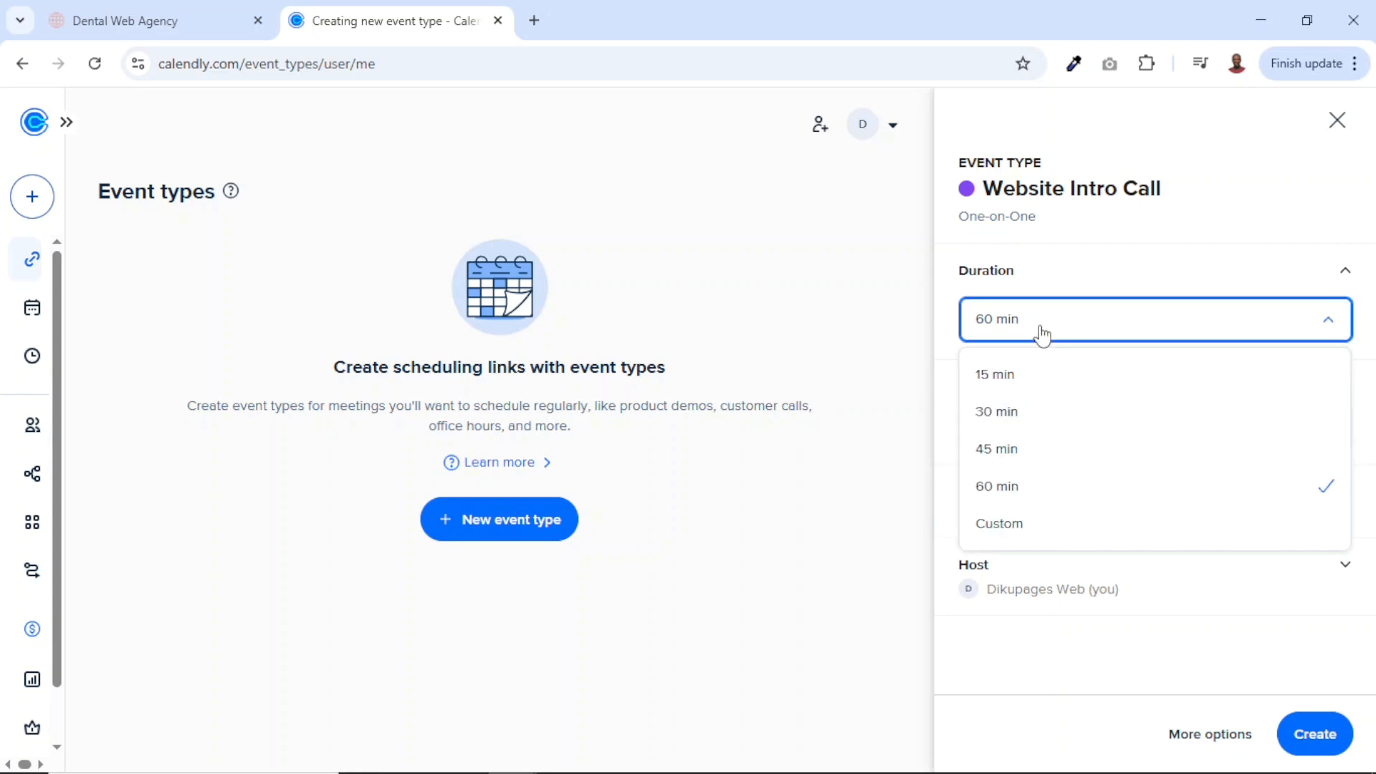
pyautogui.click(1024, 529)
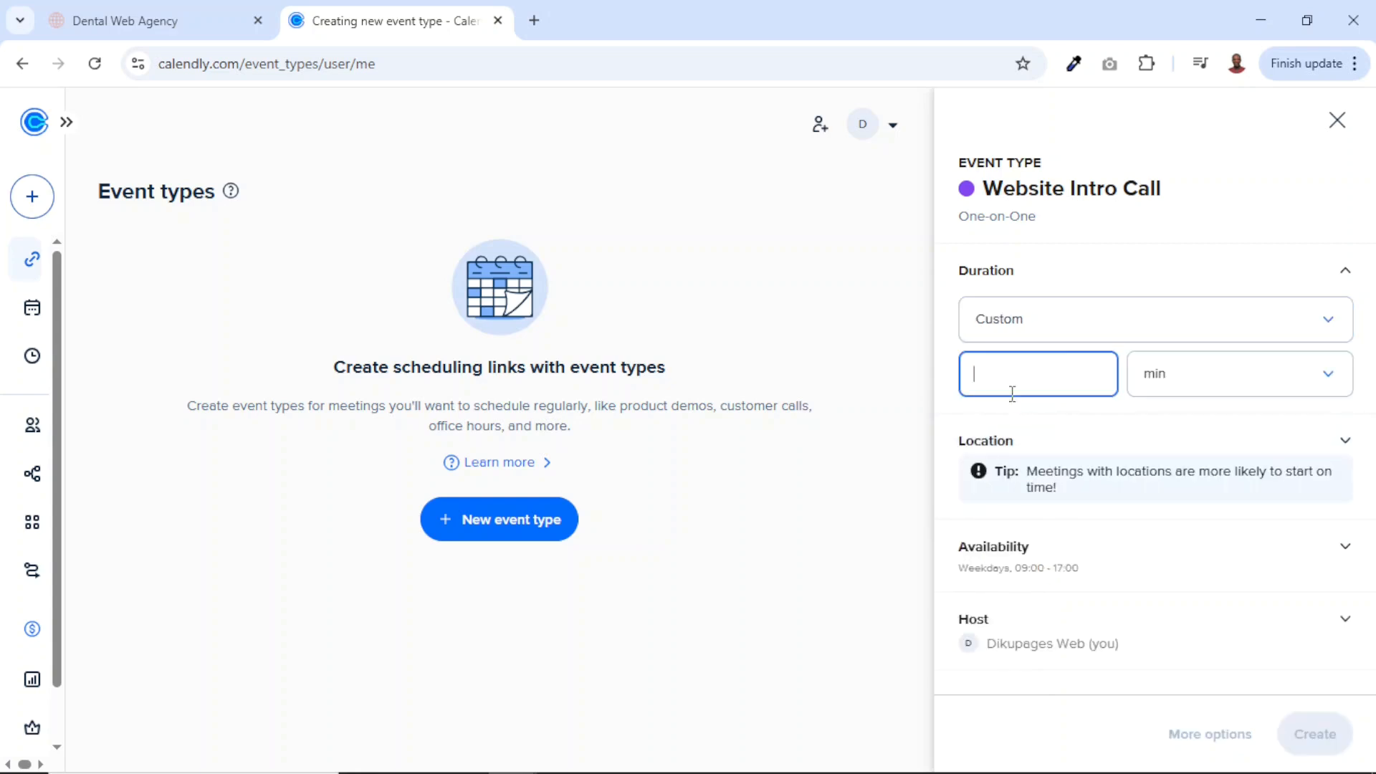
pyautogui.click(1058, 317)
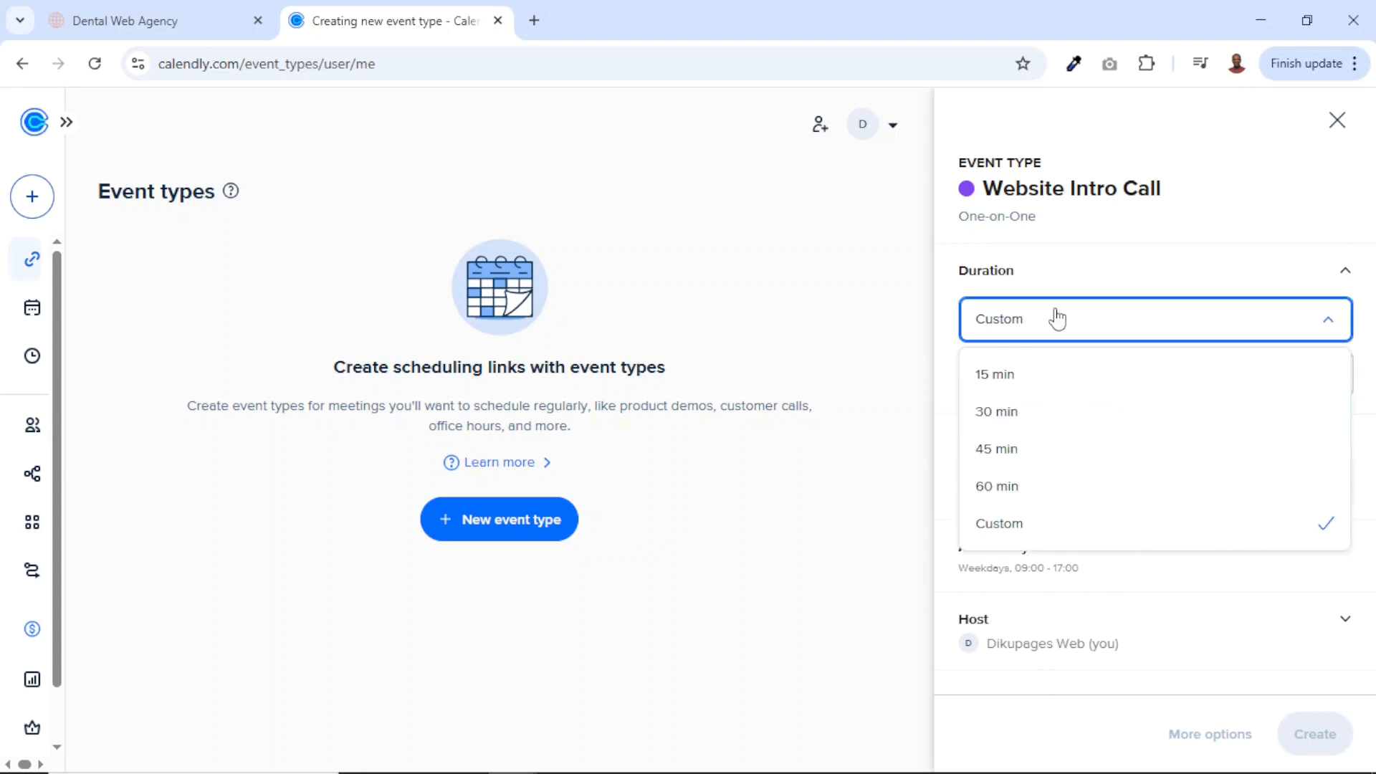
pyautogui.click(1052, 426)
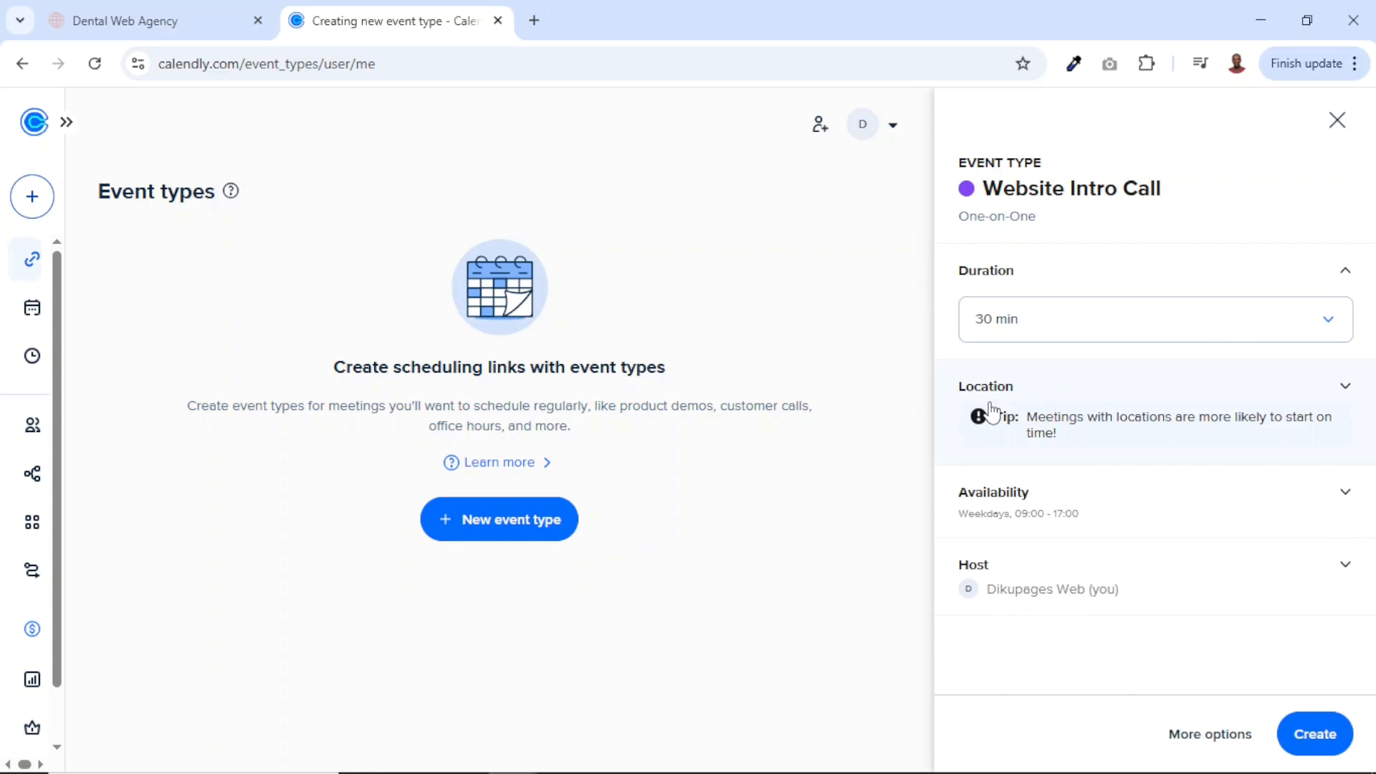
# - Make Phone call the only meeting location, removing the added Google Meet option
pyautogui.click(1348, 392)
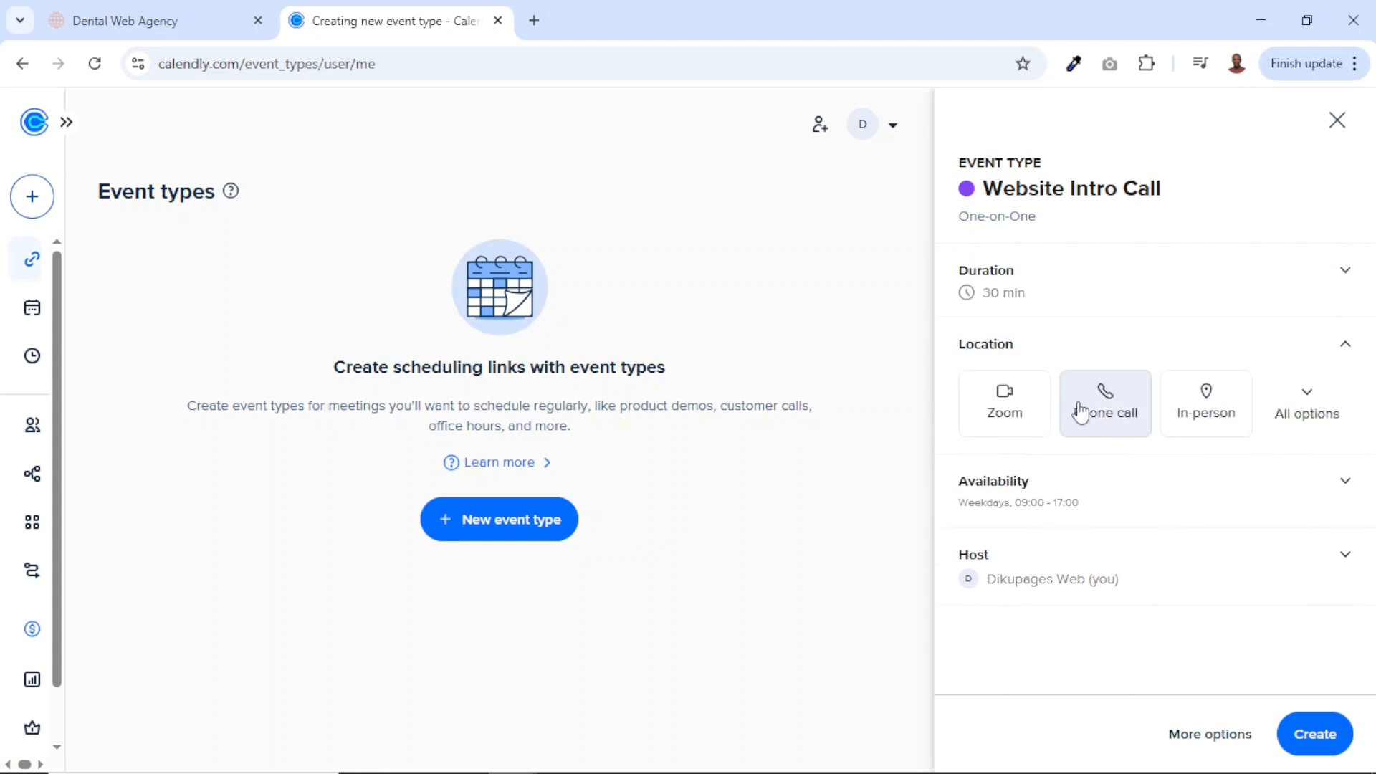
pyautogui.click(1104, 410)
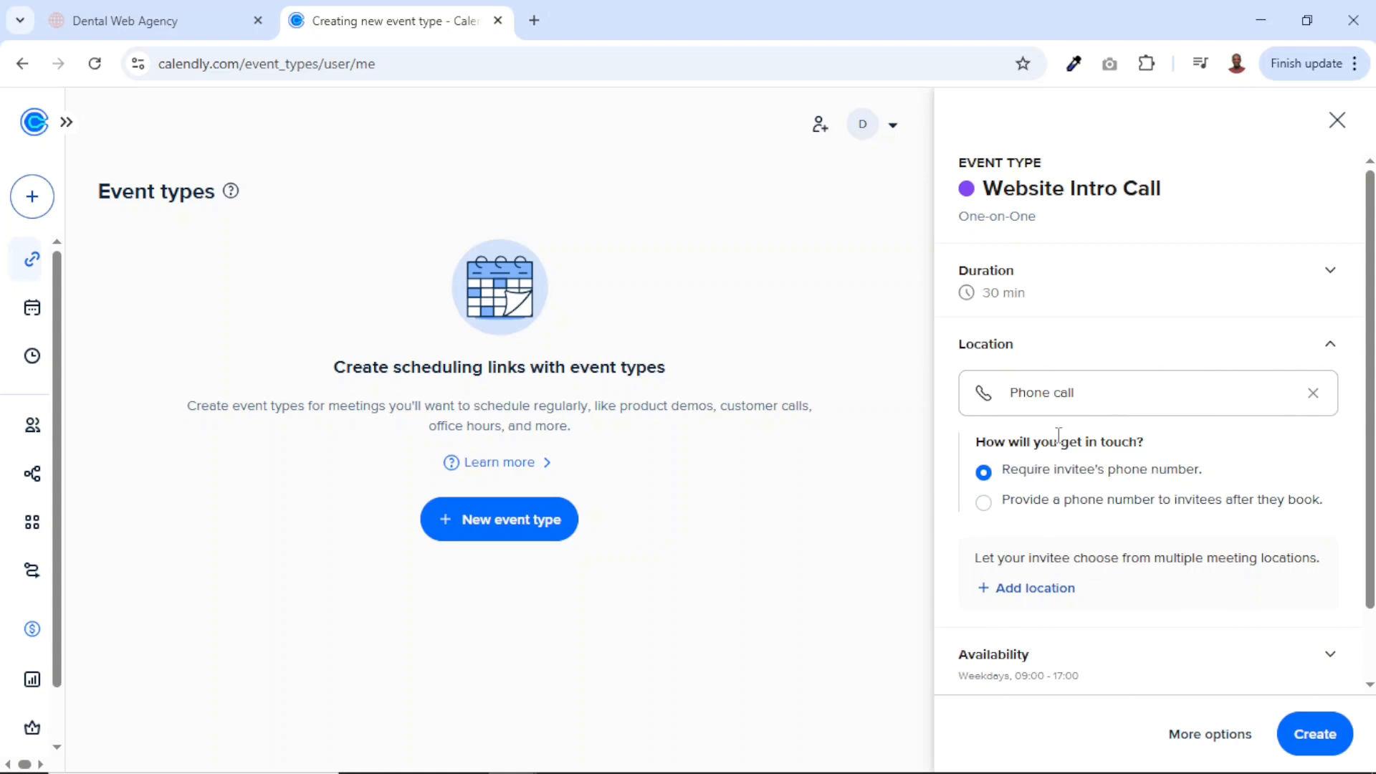
pyautogui.scroll(-1, 1073, 489)
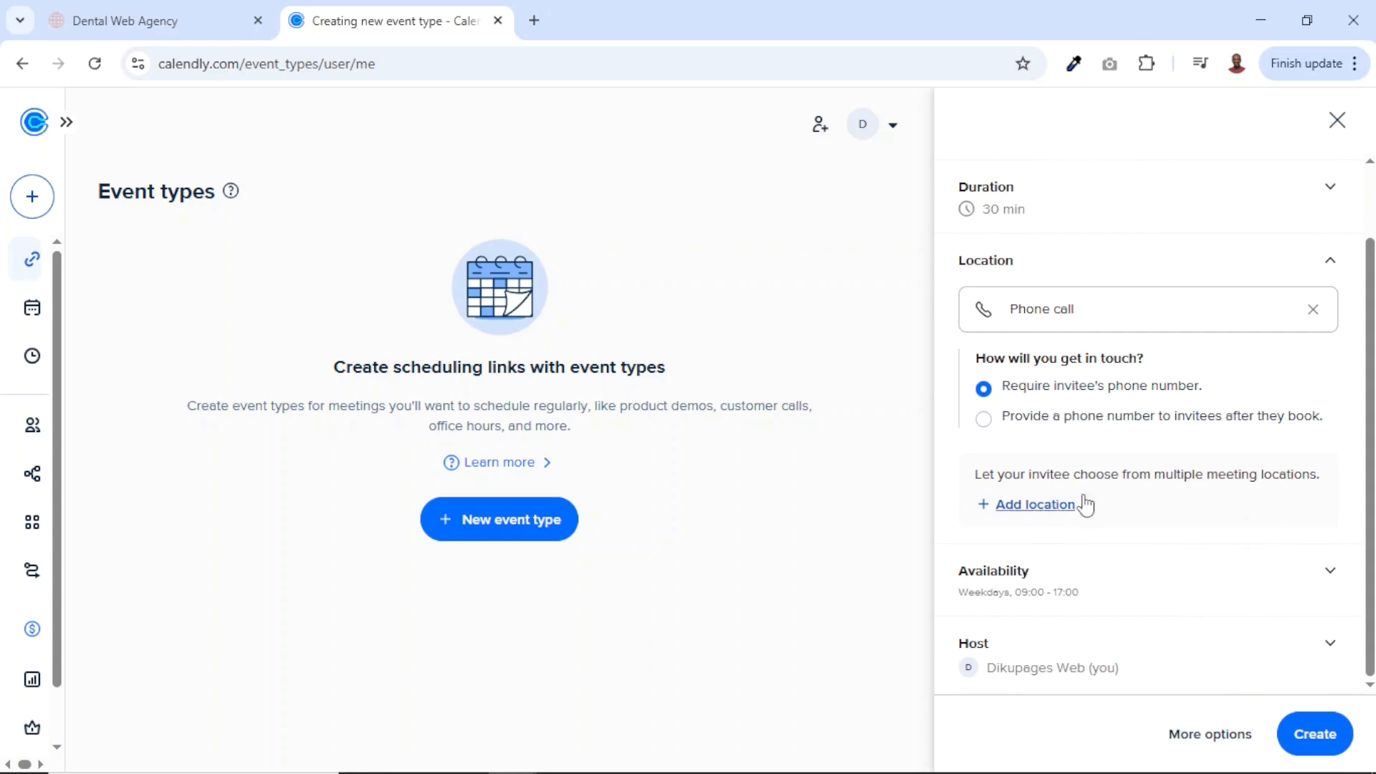
pyautogui.click(1036, 505)
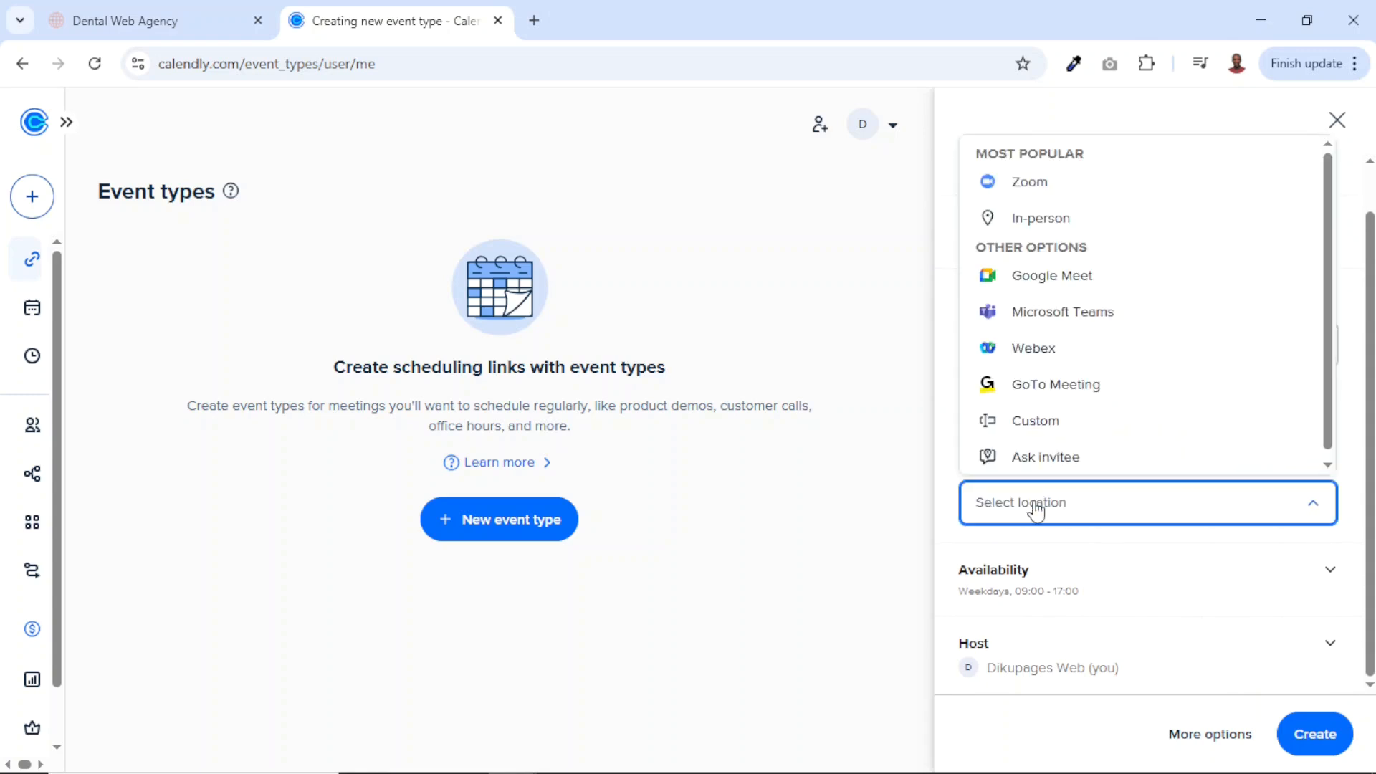
pyautogui.click(1055, 292)
pyautogui.click(1038, 577)
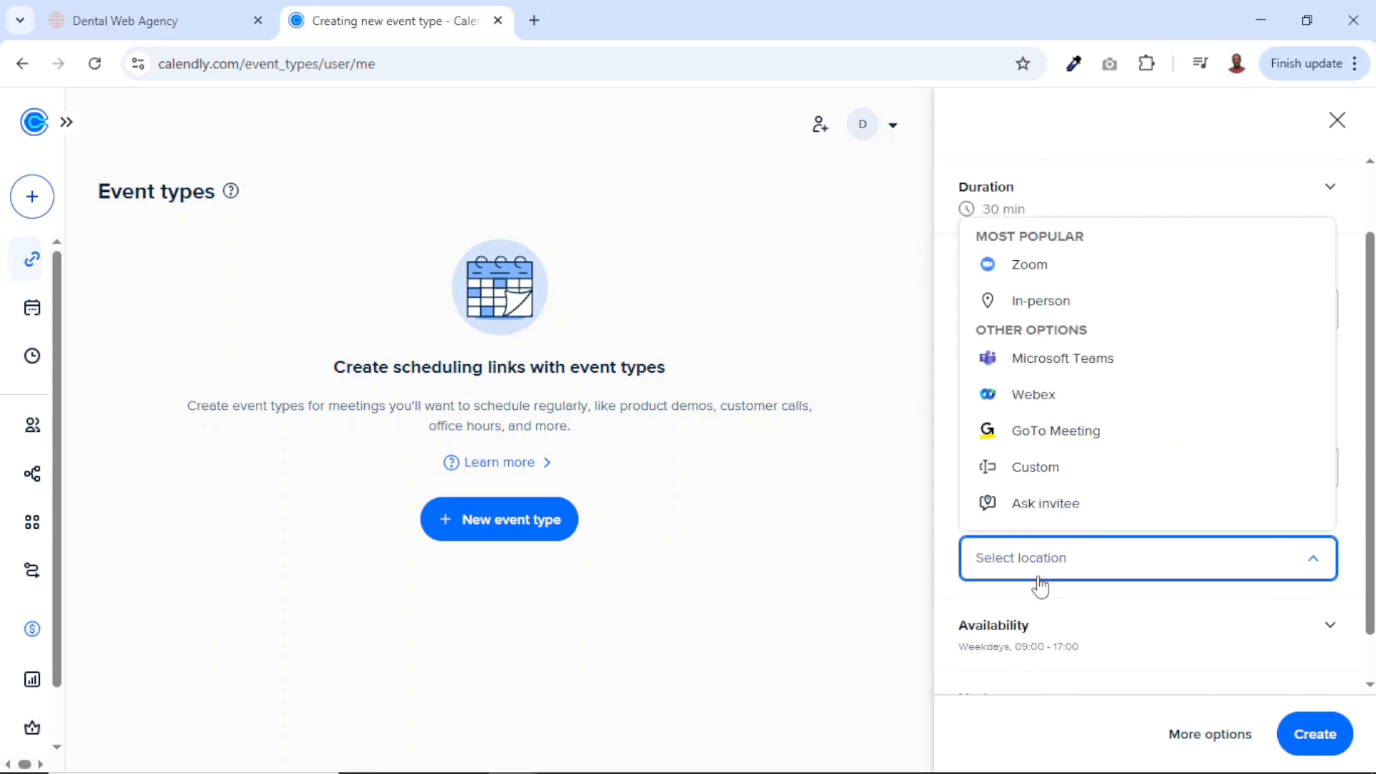
pyautogui.click(1238, 574)
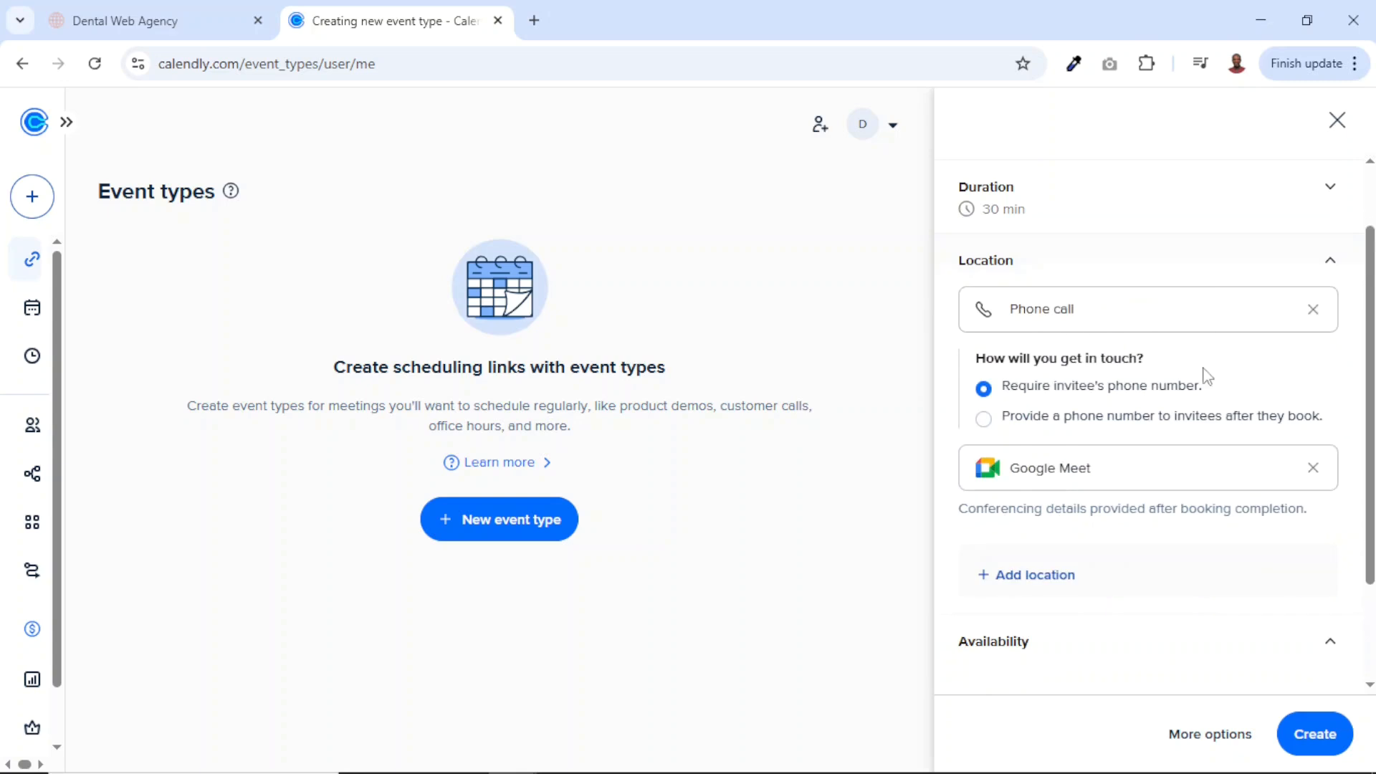
pyautogui.click(1316, 471)
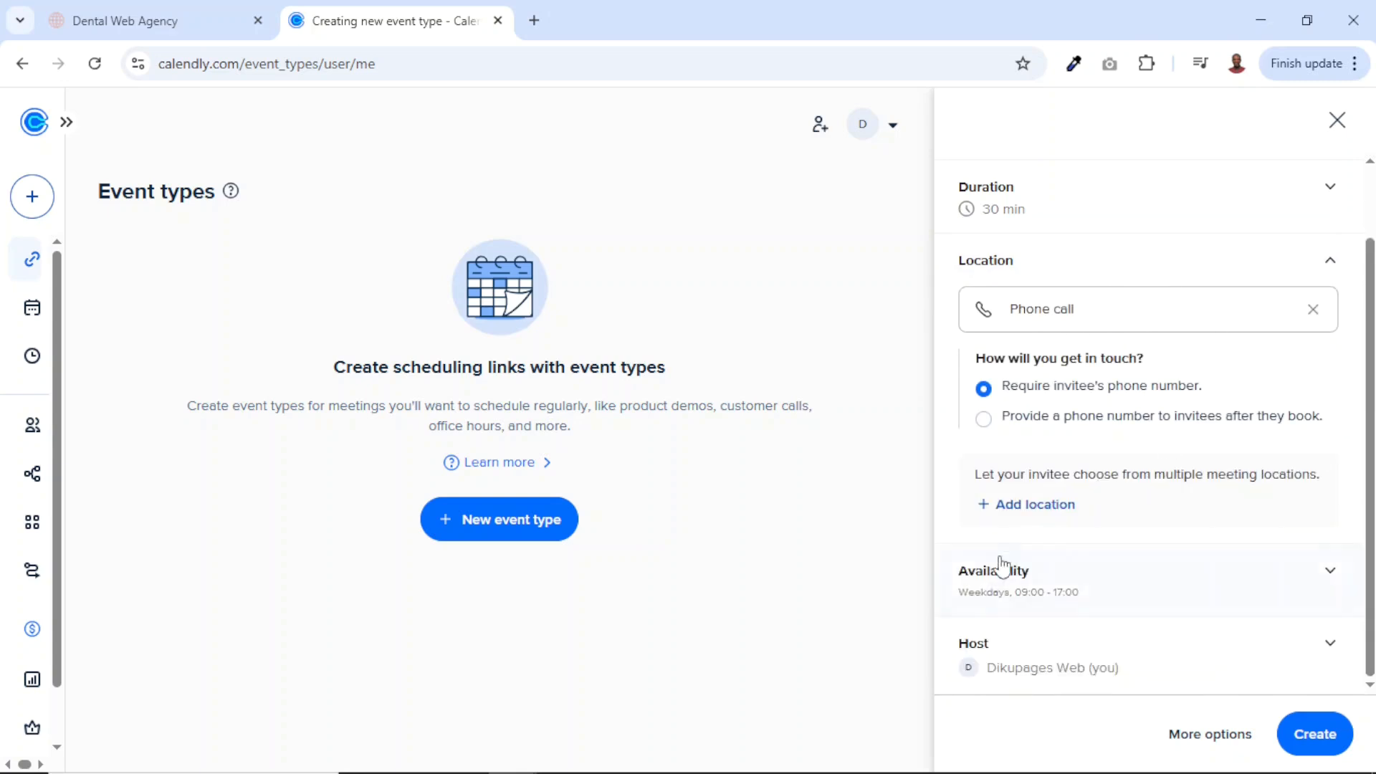
pyautogui.click(1331, 573)
# - Review the Working hours schedule (weekdays 09:00–17:00) and close it unchanged
pyautogui.scroll(-5, 985, 350)
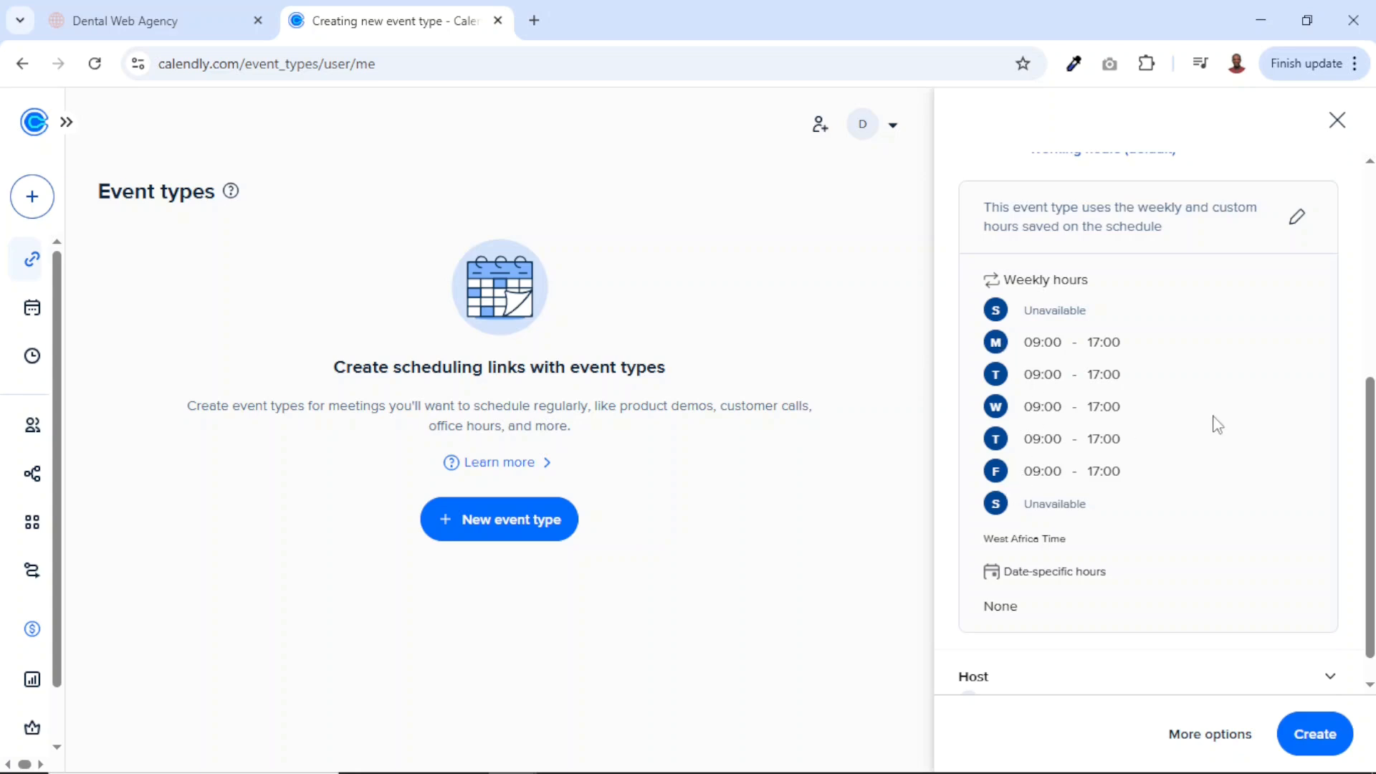
pyautogui.click(1297, 223)
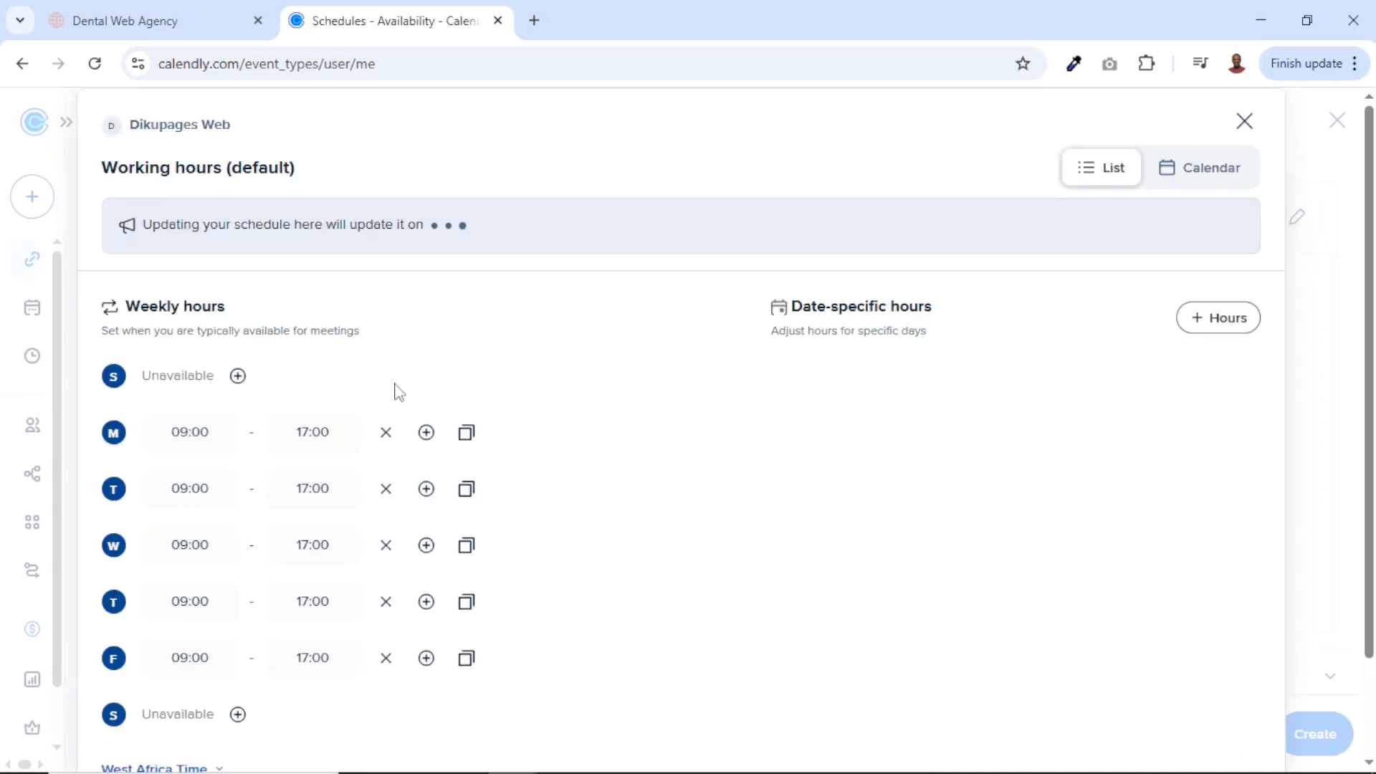
pyautogui.scroll(-2, 342, 406)
pyautogui.scroll(2, 347, 408)
pyautogui.scroll(-2, 347, 409)
pyautogui.scroll(2, 346, 409)
pyautogui.click(1244, 121)
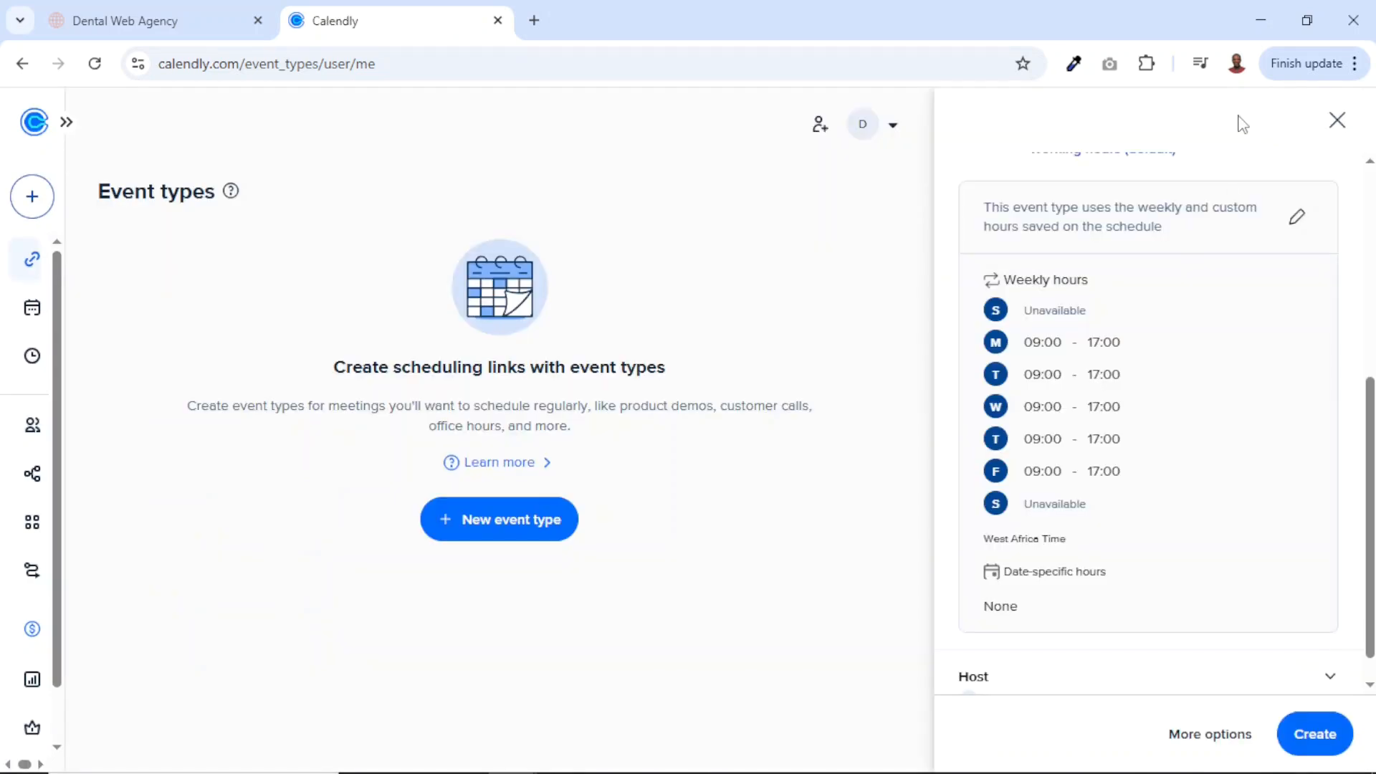
pyautogui.scroll(4, 1294, 409)
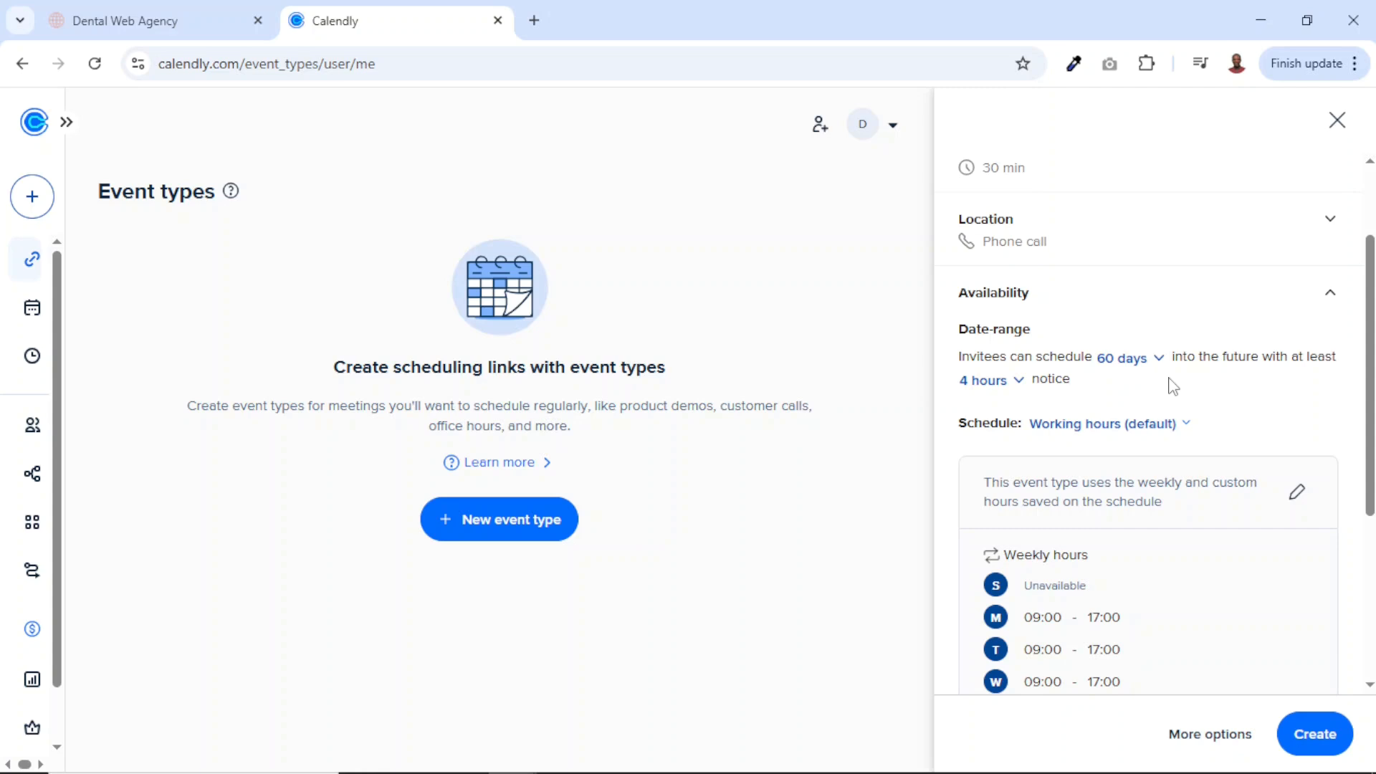
# - Try 90 days, date range and Indefinitely, then keep a 60-day booking window
pyautogui.click(1159, 358)
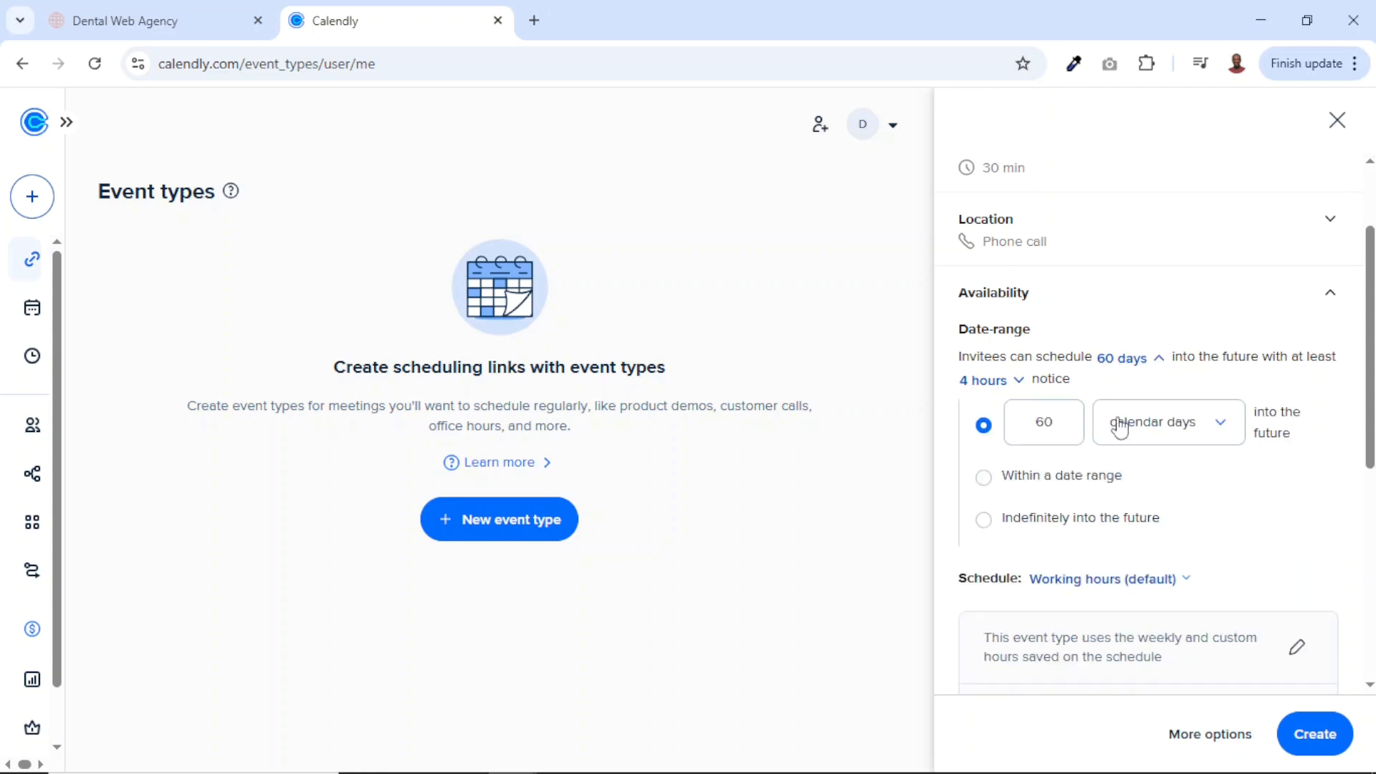
pyautogui.click(1056, 422)
pyautogui.moveTo(1057, 423); pyautogui.dragTo(1017, 423)
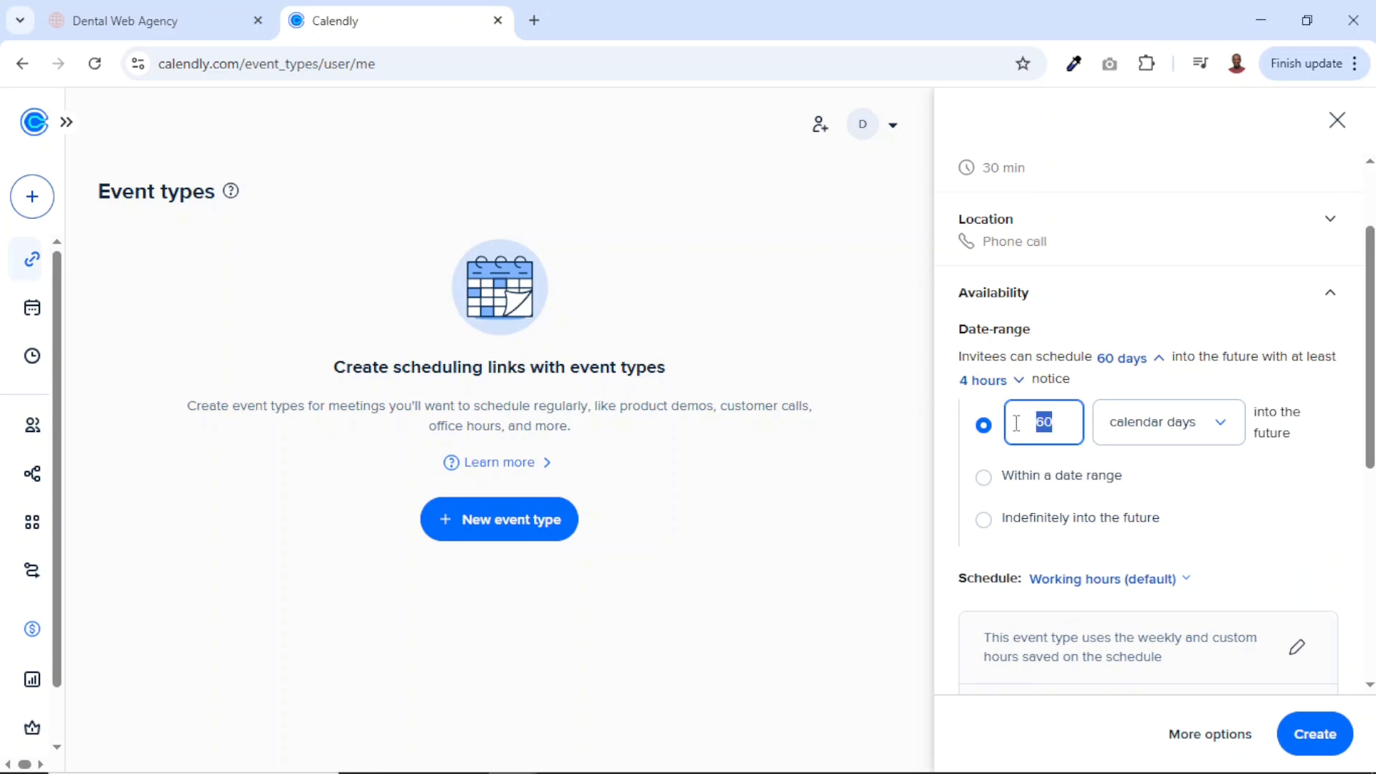
pyautogui.write('90')
pyautogui.doubleClick(1032, 423)
pyautogui.click(985, 487)
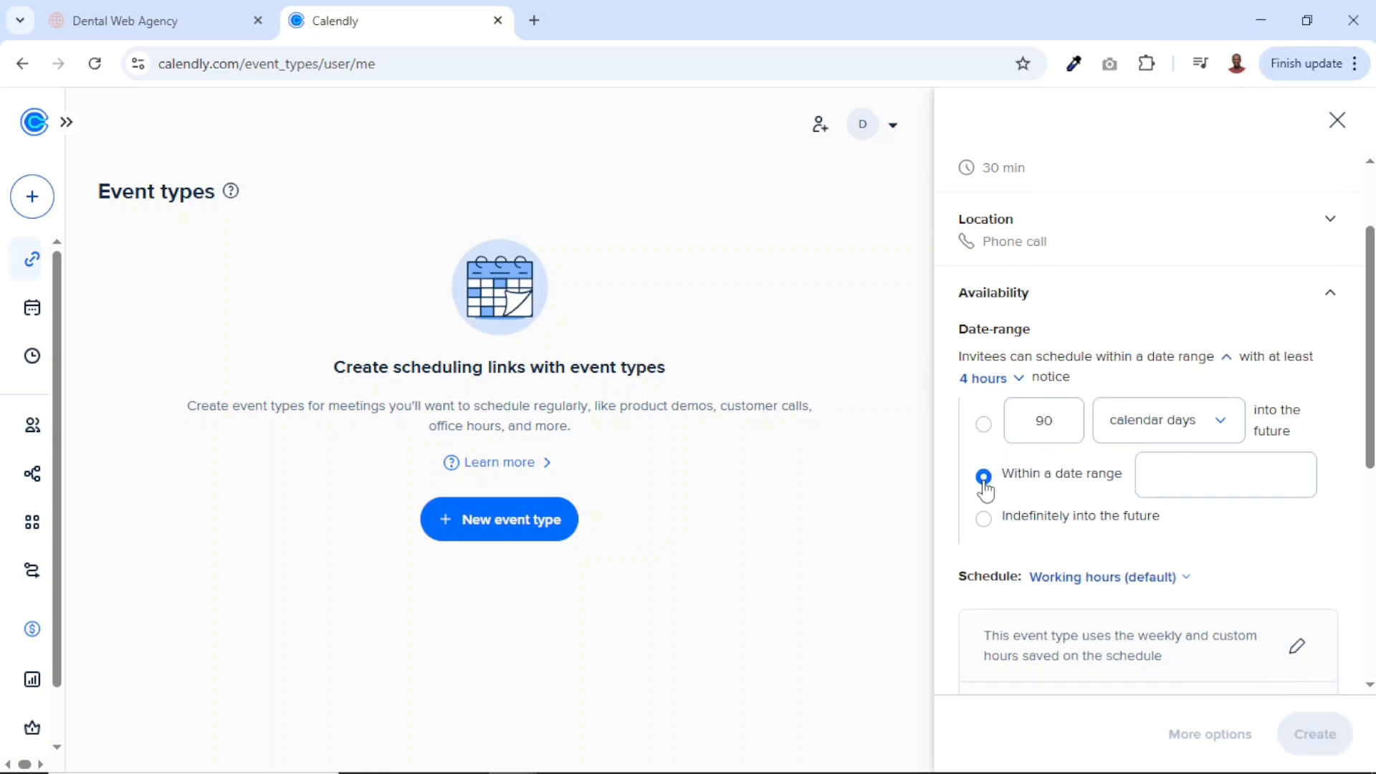
pyautogui.click(1177, 485)
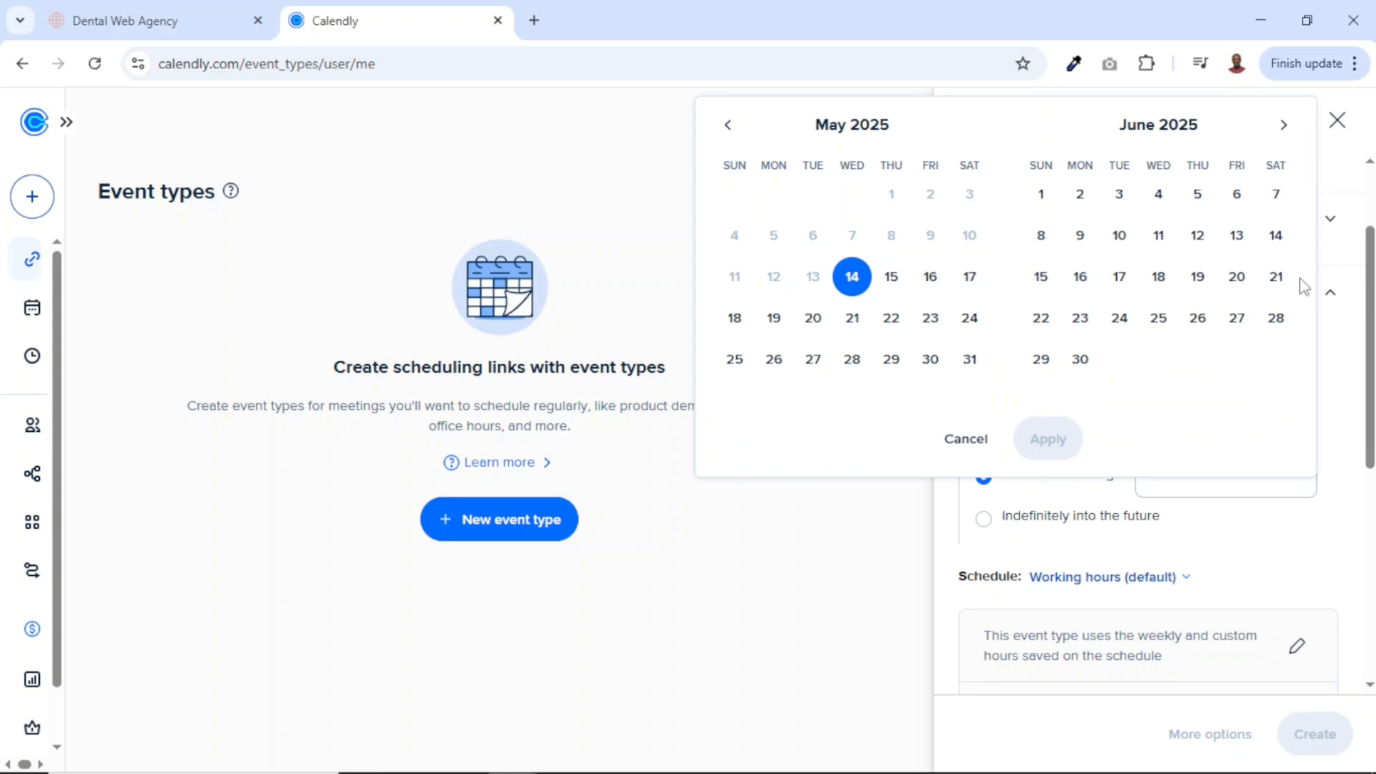
pyautogui.click(967, 440)
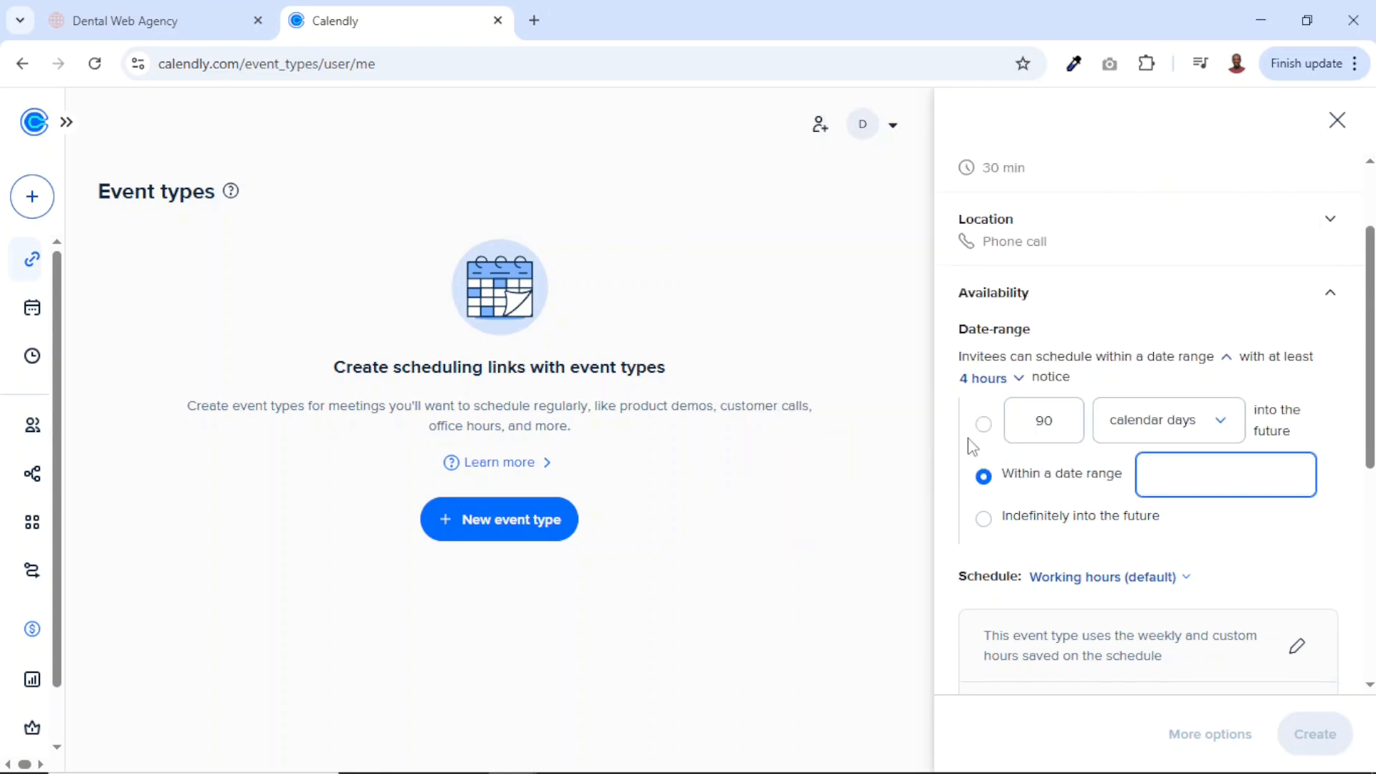
pyautogui.click(1026, 527)
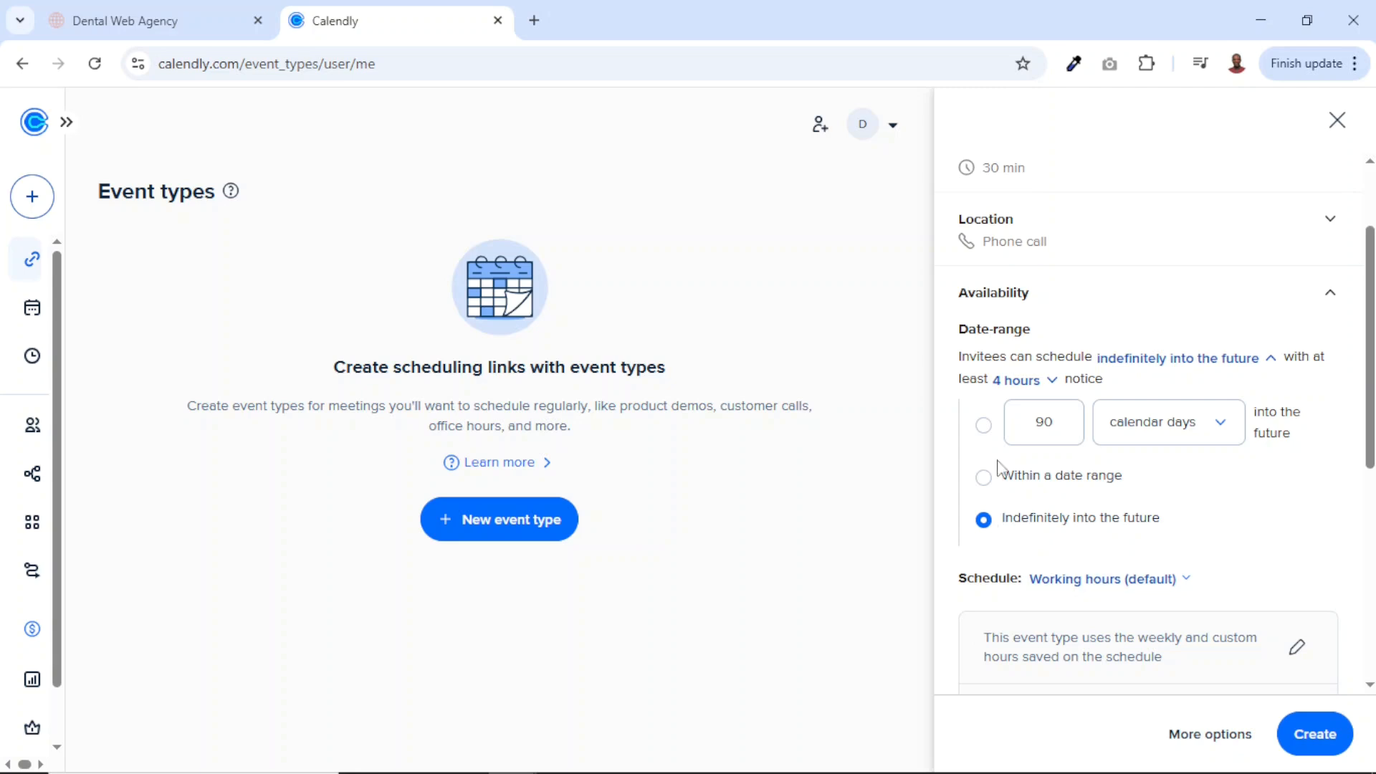
pyautogui.click(984, 426)
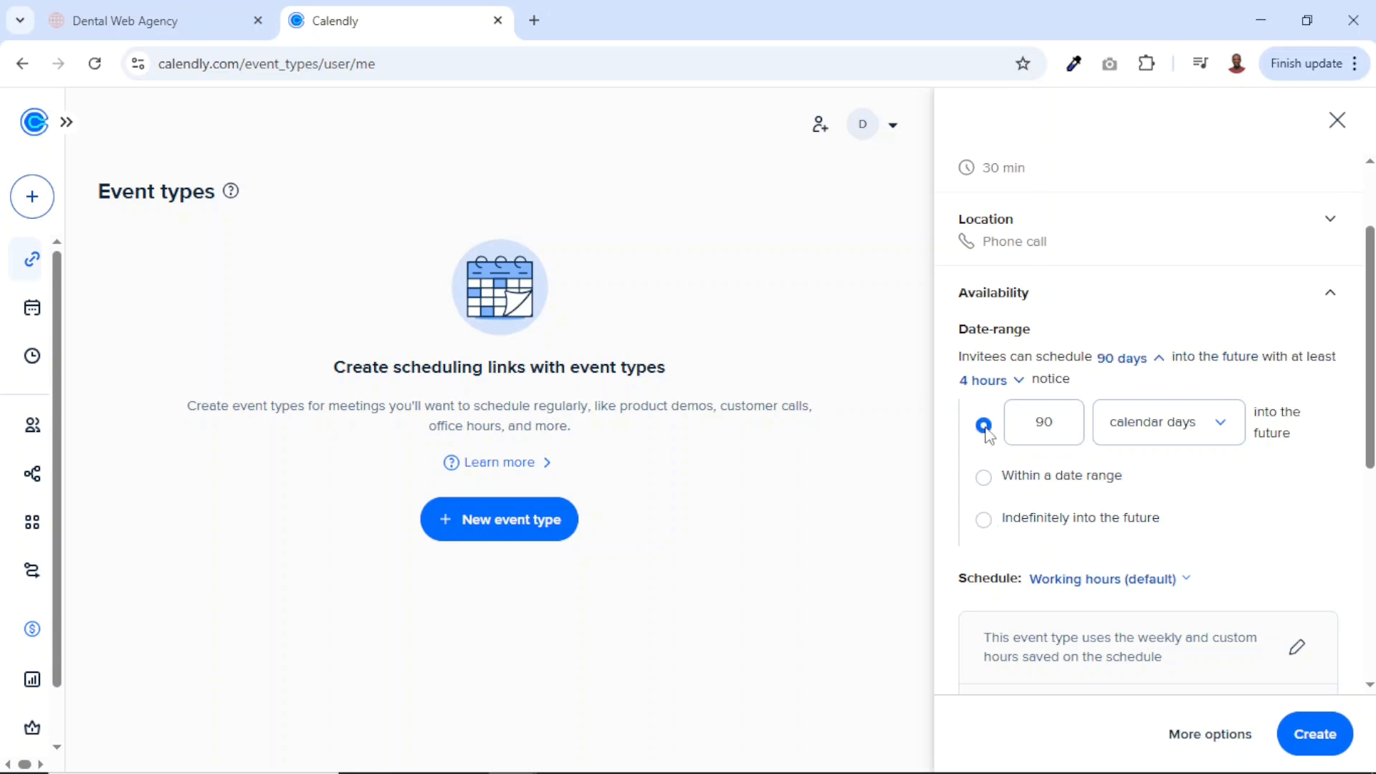
pyautogui.doubleClick(1066, 426)
pyautogui.write('6')
# - Leave minimum notice at 4 hours and create the Website Intro Call event type
pyautogui.click(1019, 381)
pyautogui.click(1019, 382)
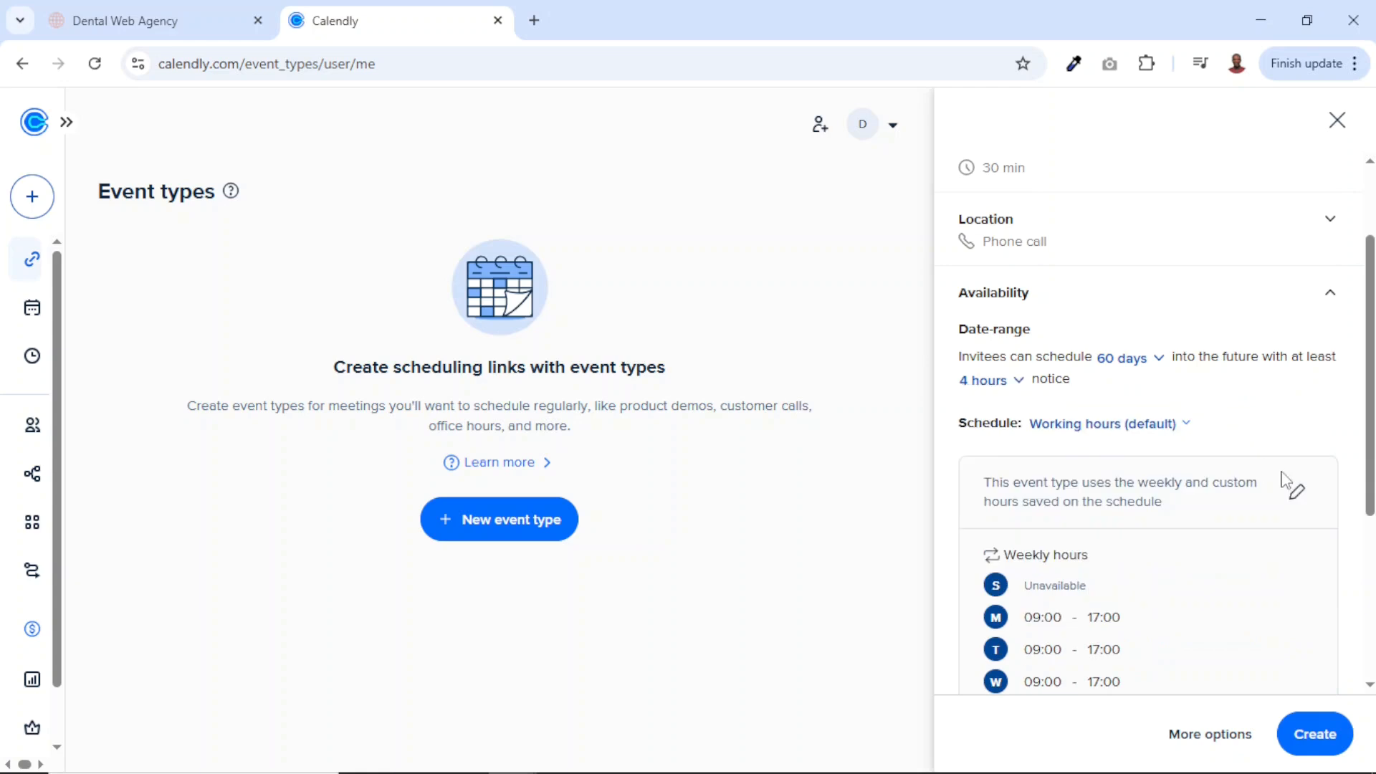
pyautogui.scroll(1, 1232, 477)
pyautogui.scroll(-3, 1230, 476)
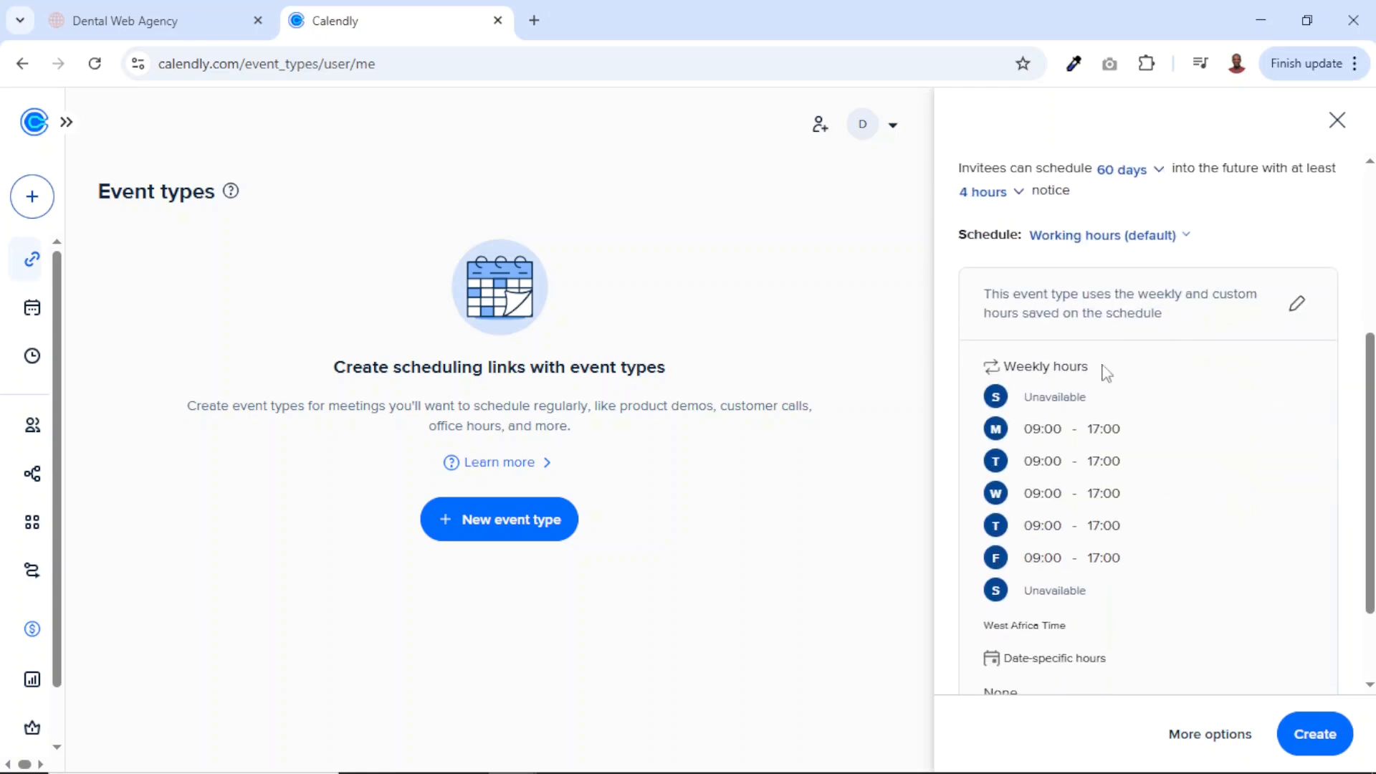
pyautogui.scroll(-1, 1156, 470)
pyautogui.scroll(-1, 1159, 471)
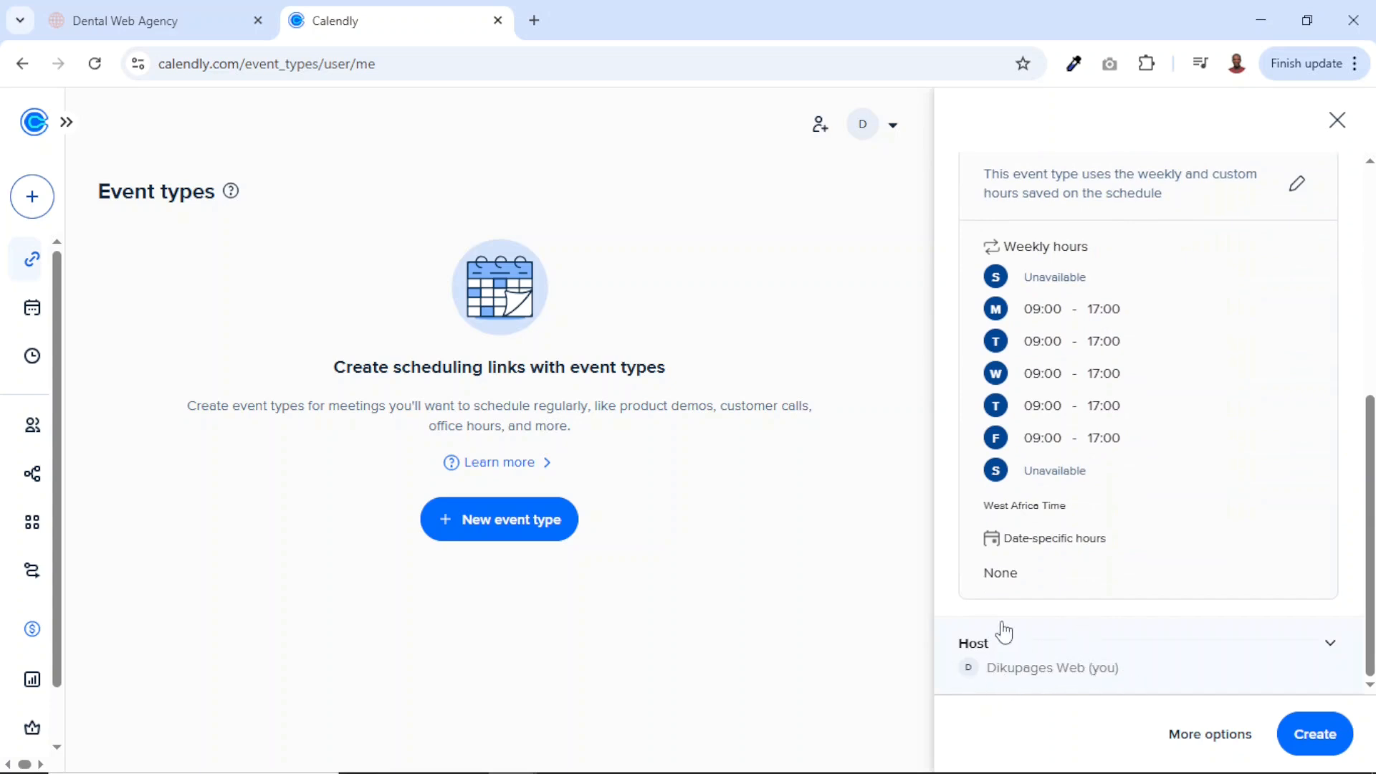
pyautogui.click(1316, 731)
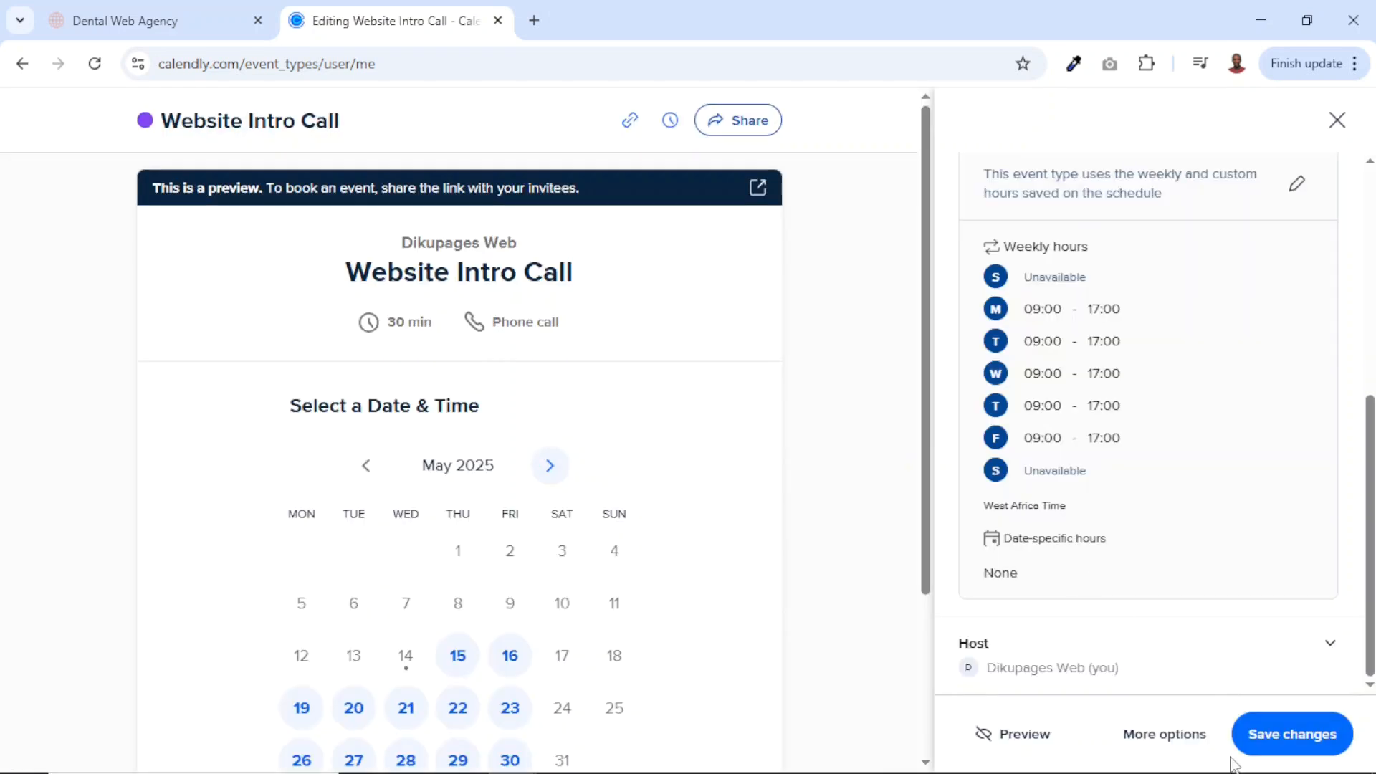
# - Paste the description "Let's talk about your website project to see if we are a good fit..."
pyautogui.click(1160, 742)
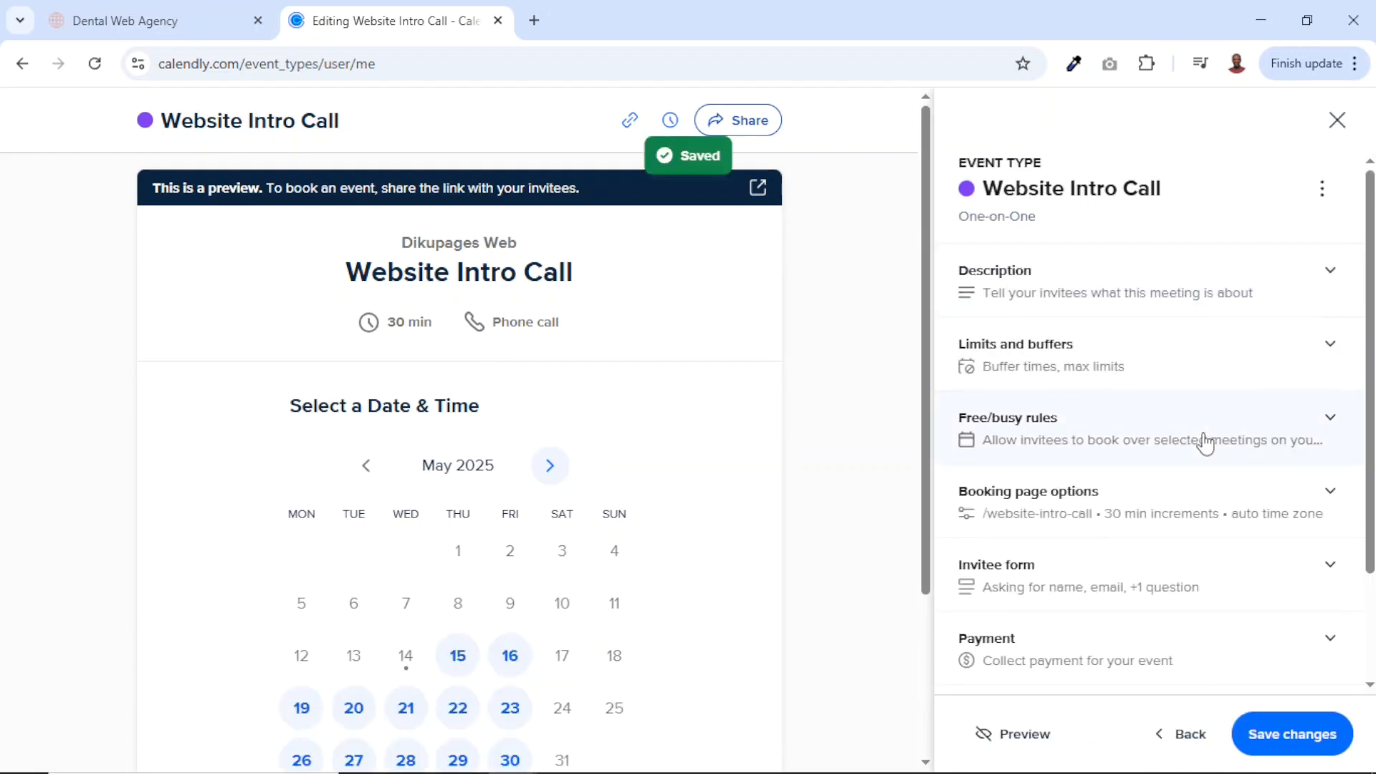
pyautogui.click(1095, 294)
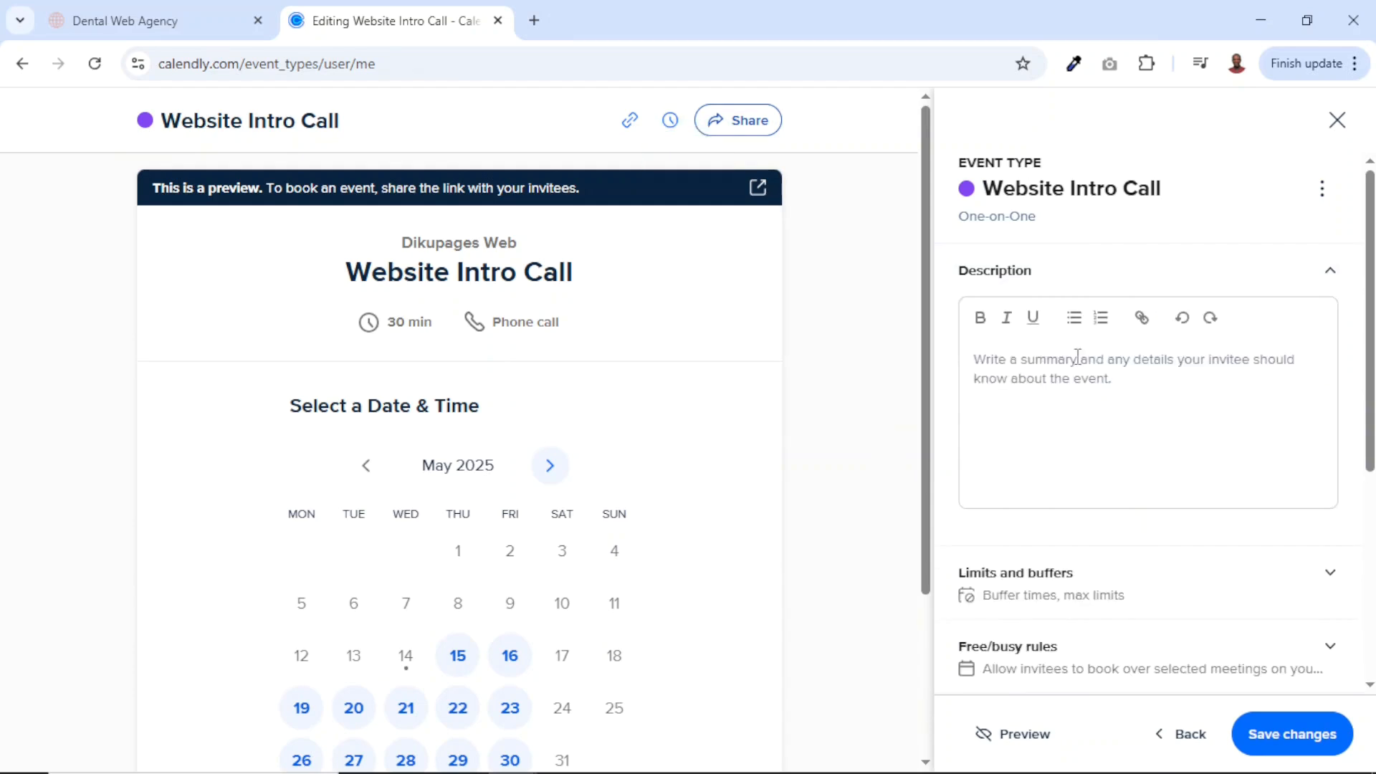
pyautogui.click(1077, 408)
pyautogui.write("Let's talk about your website project to see if we are a good fit to work together.")
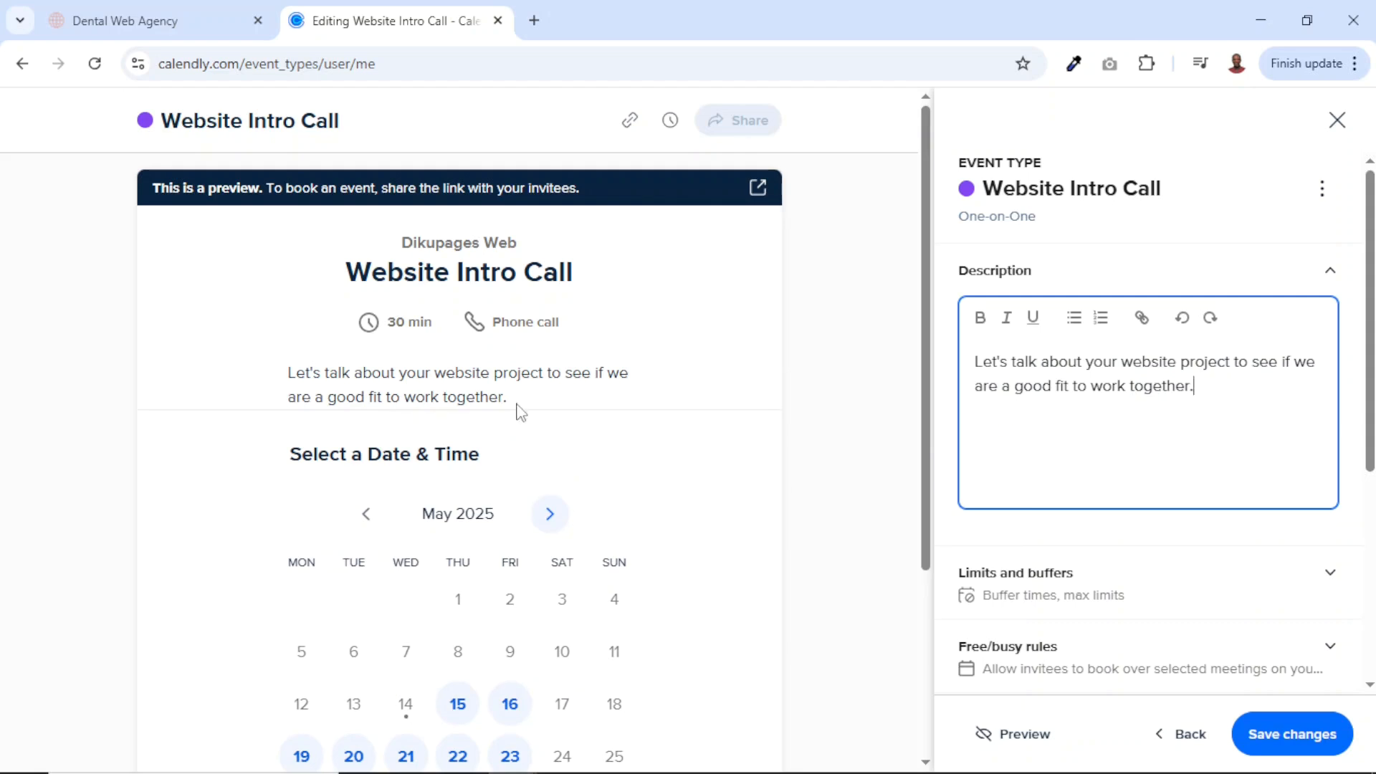
pyautogui.moveTo(289, 372); pyautogui.dragTo(547, 397)
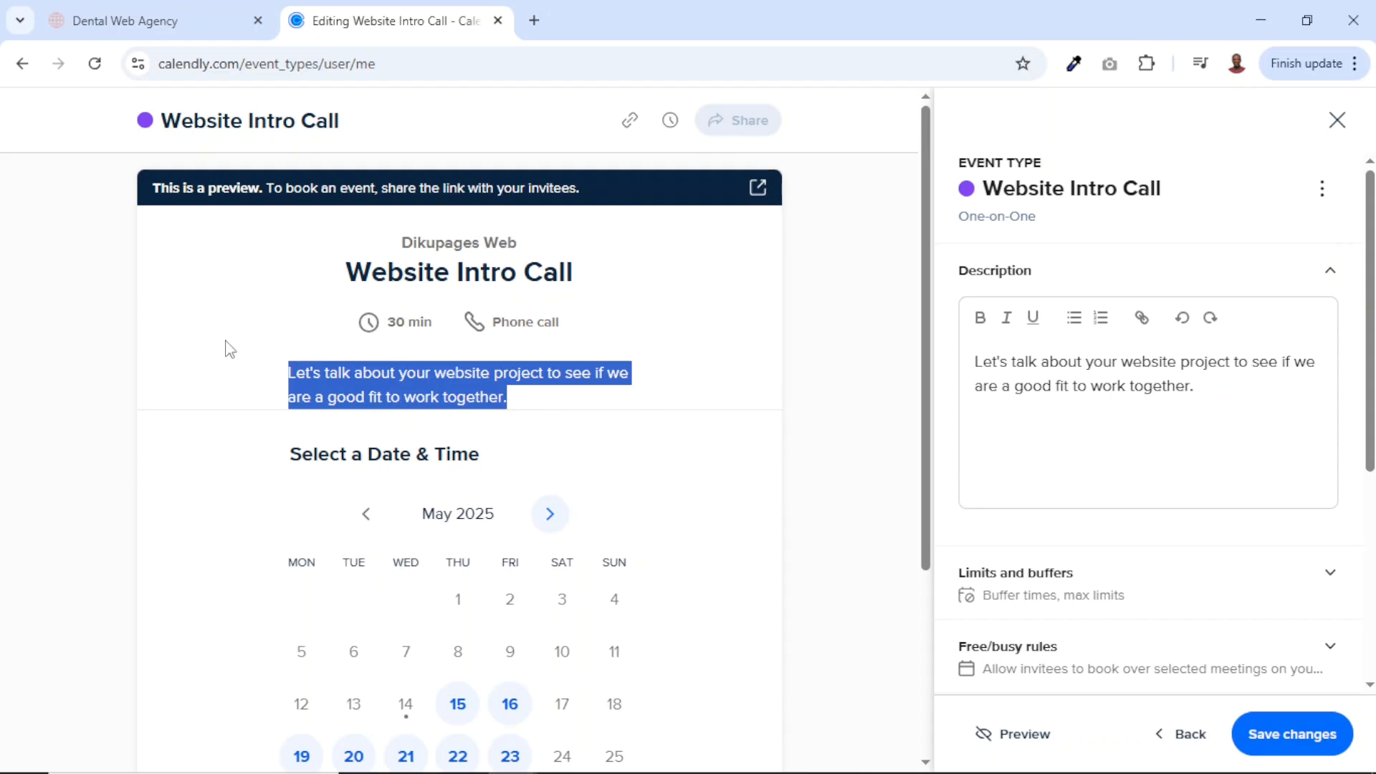
pyautogui.scroll(-2, 1239, 559)
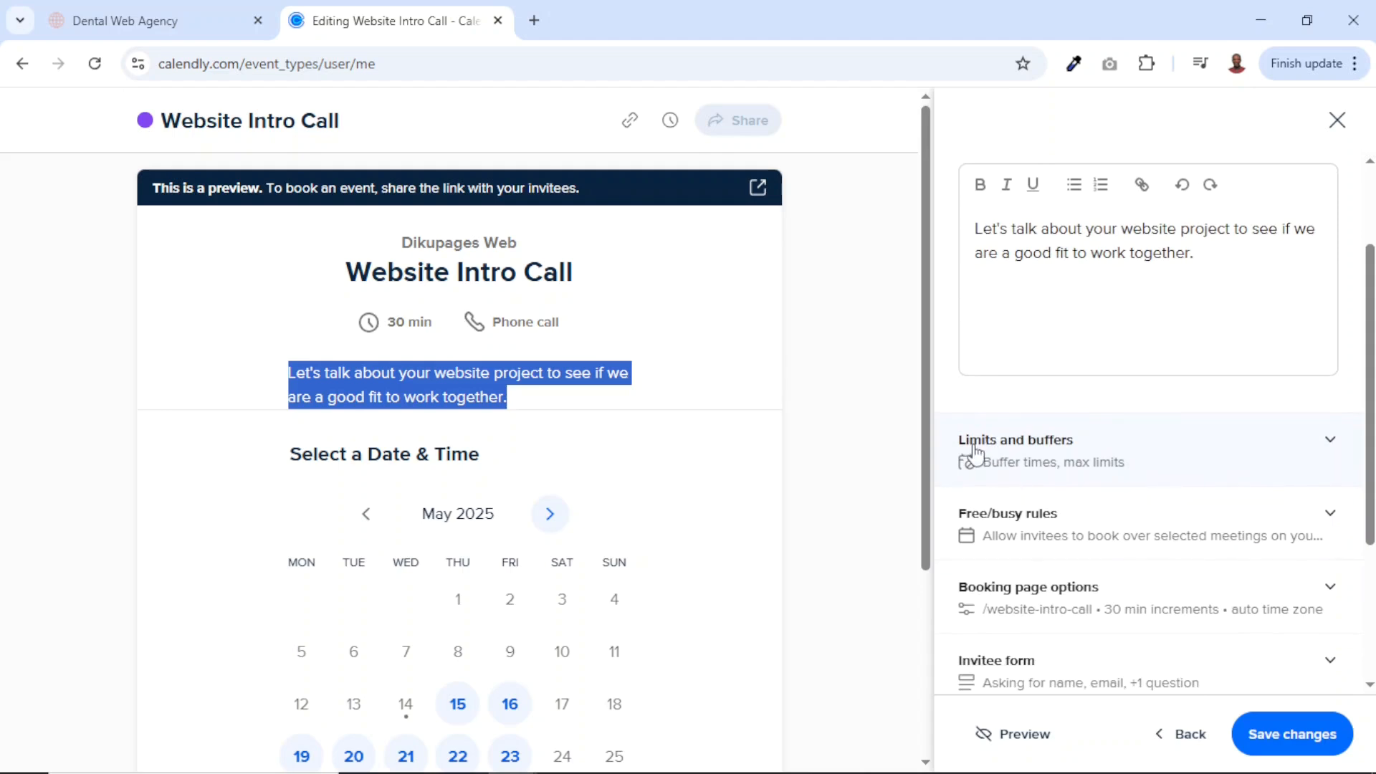
pyautogui.click(1328, 453)
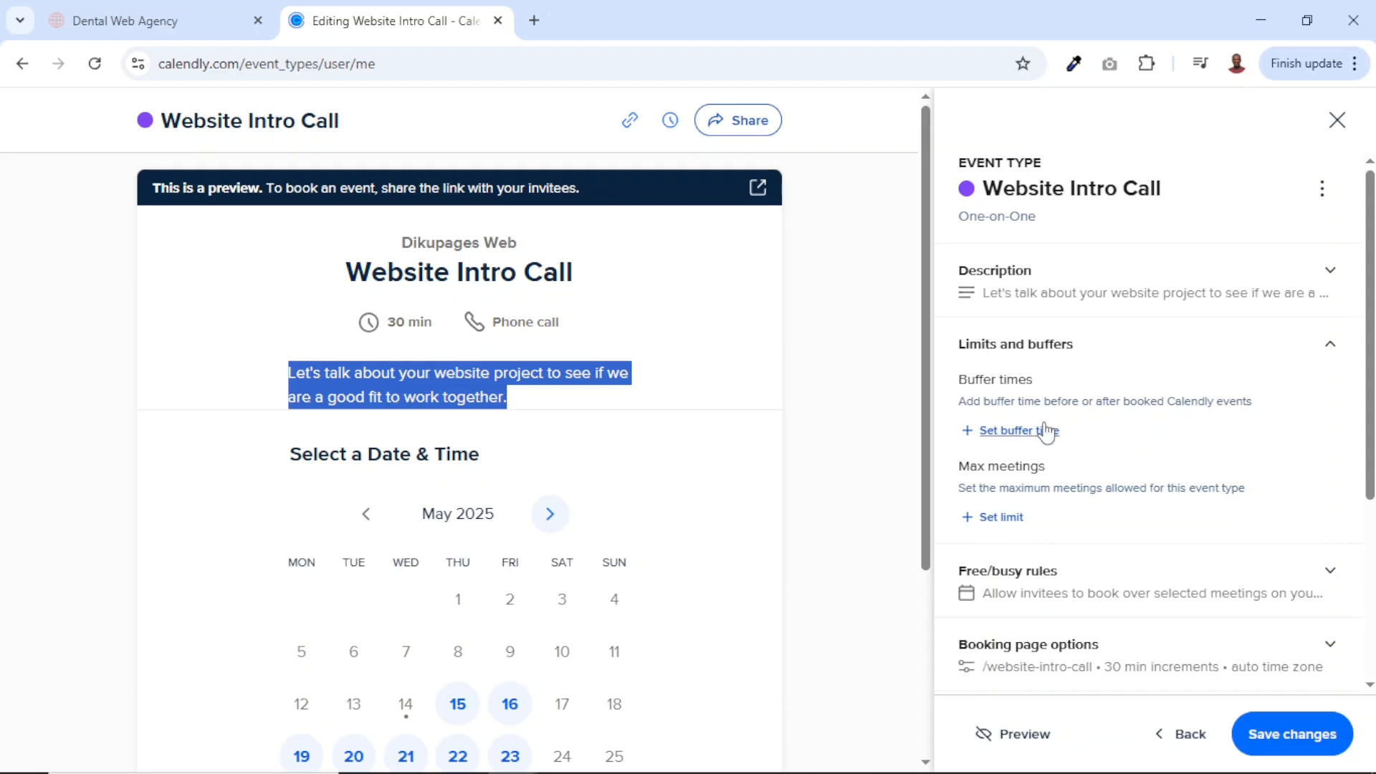
# - Set a 10 min buffer before and a 15 min buffer after each meeting
pyautogui.click(1012, 433)
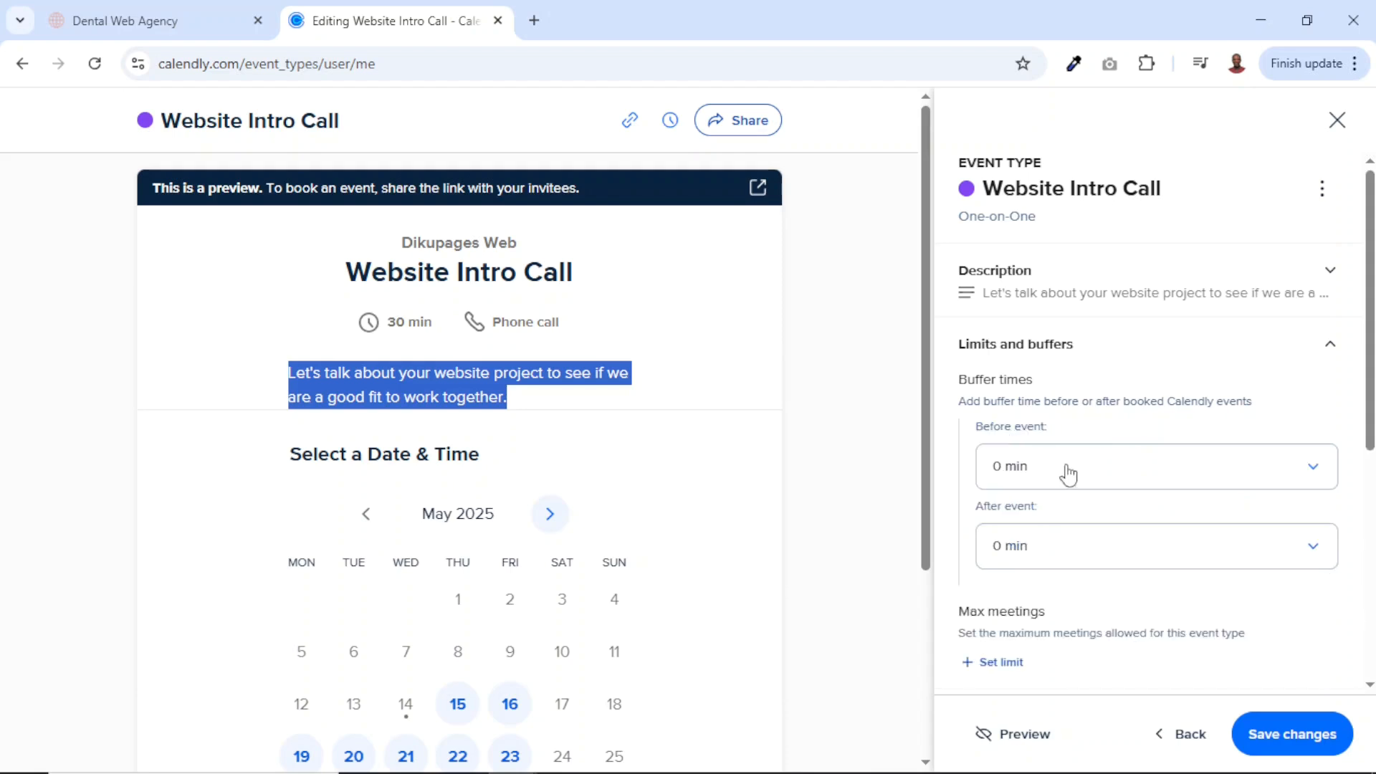
pyautogui.click(1129, 468)
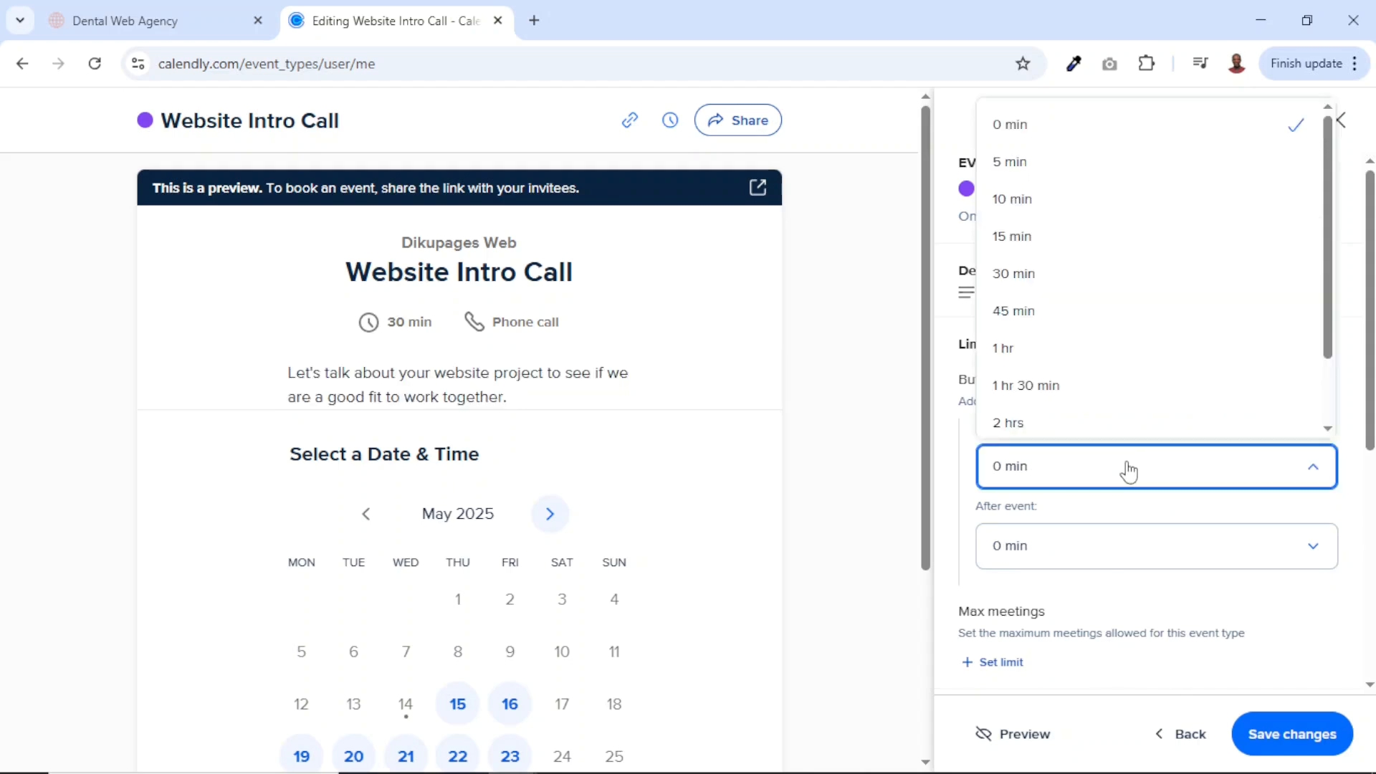
pyautogui.click(1053, 198)
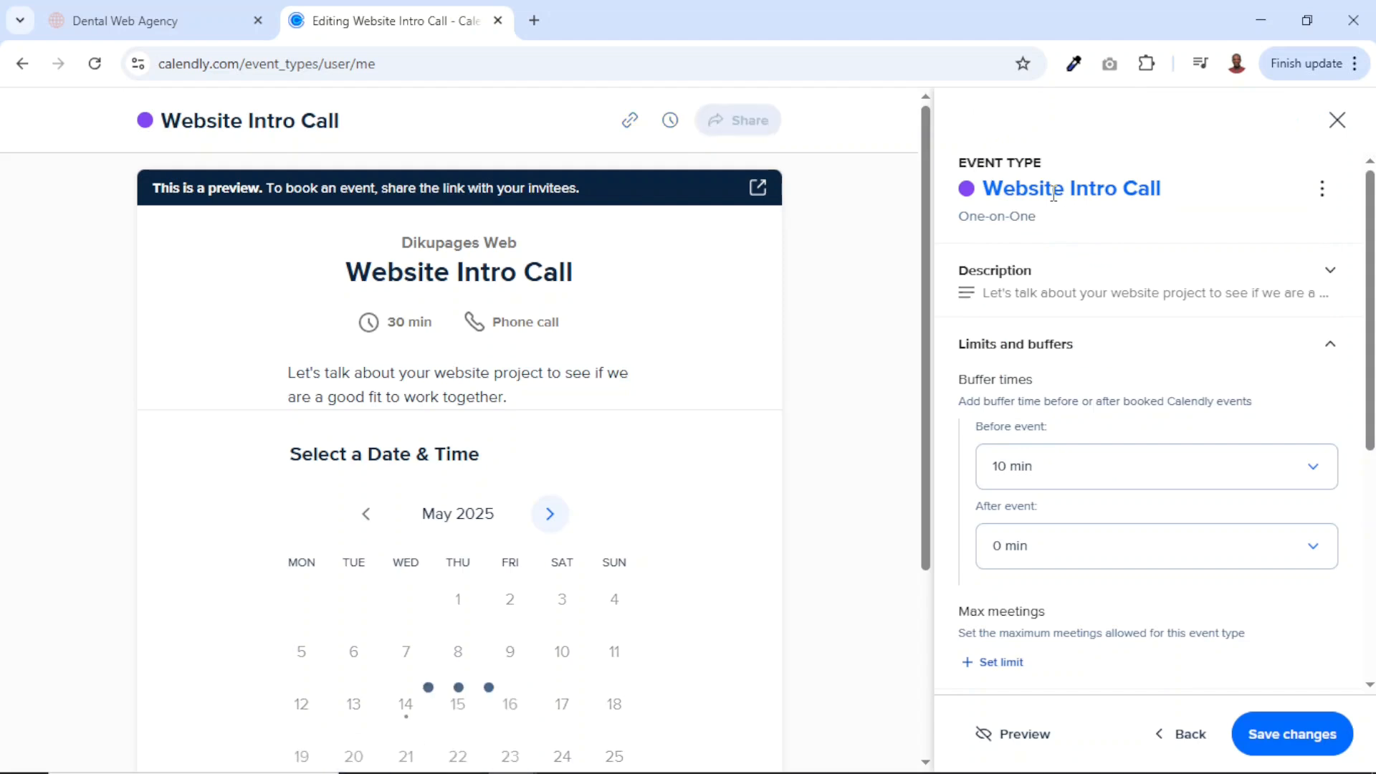
pyautogui.click(1100, 559)
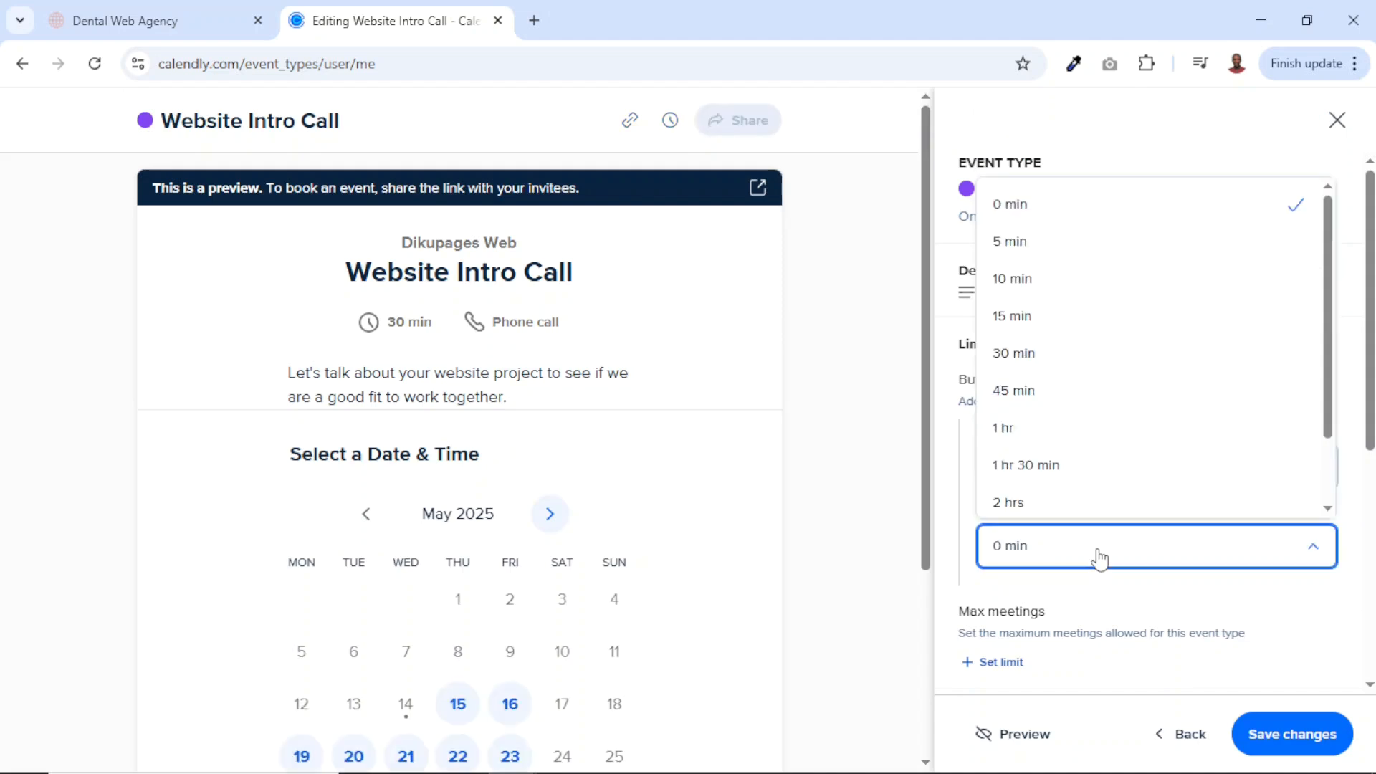
pyautogui.click(1054, 318)
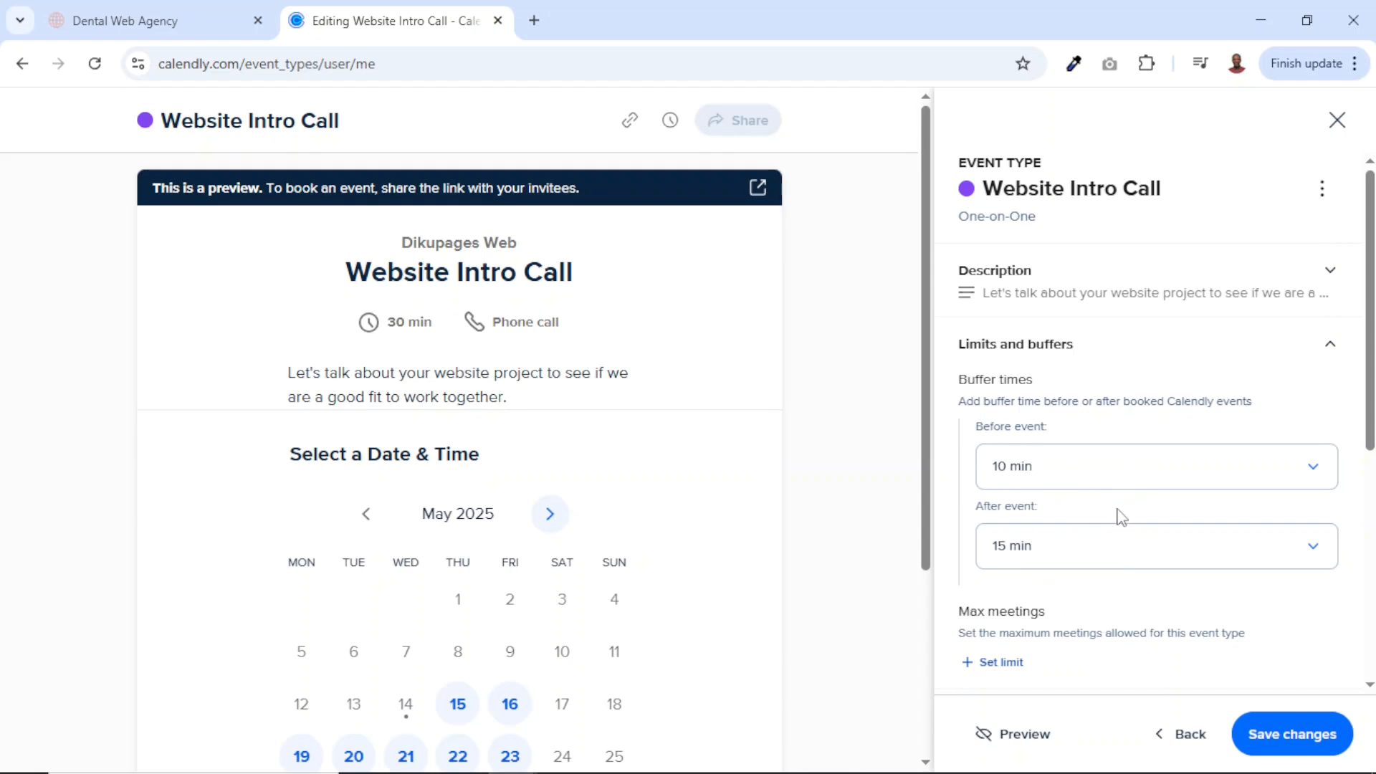
# - Add a maximum meetings limit, then remove it so there is no daily cap
pyautogui.scroll(-4, 1122, 516)
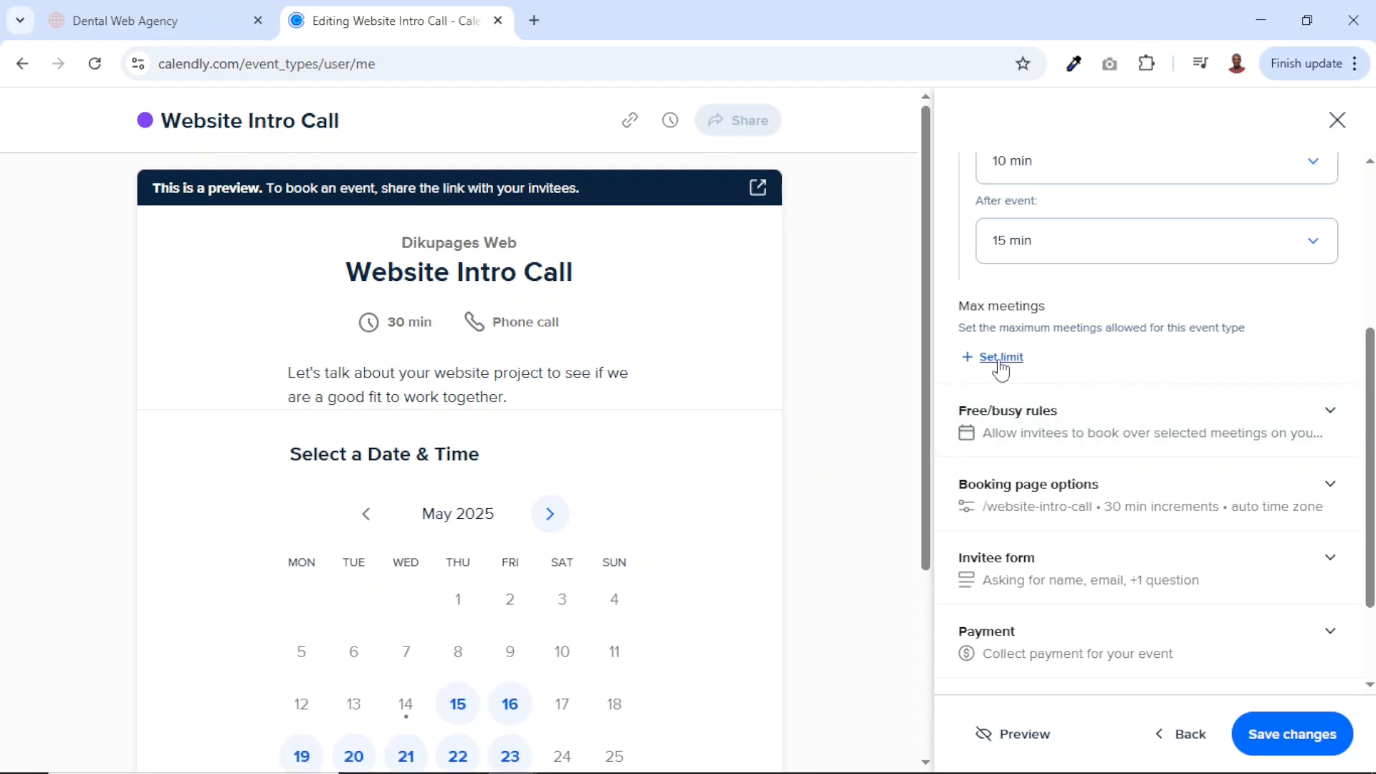
pyautogui.click(1001, 359)
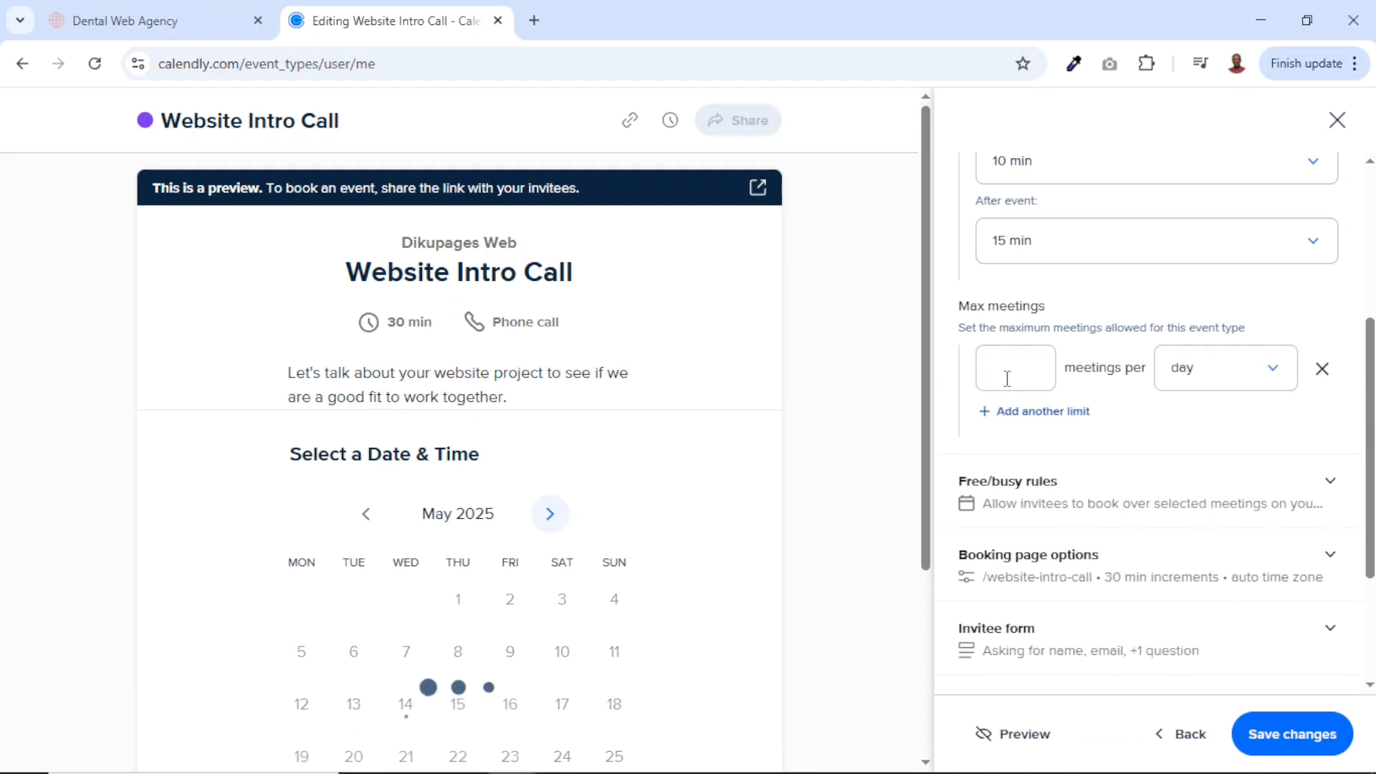
pyautogui.click(1004, 374)
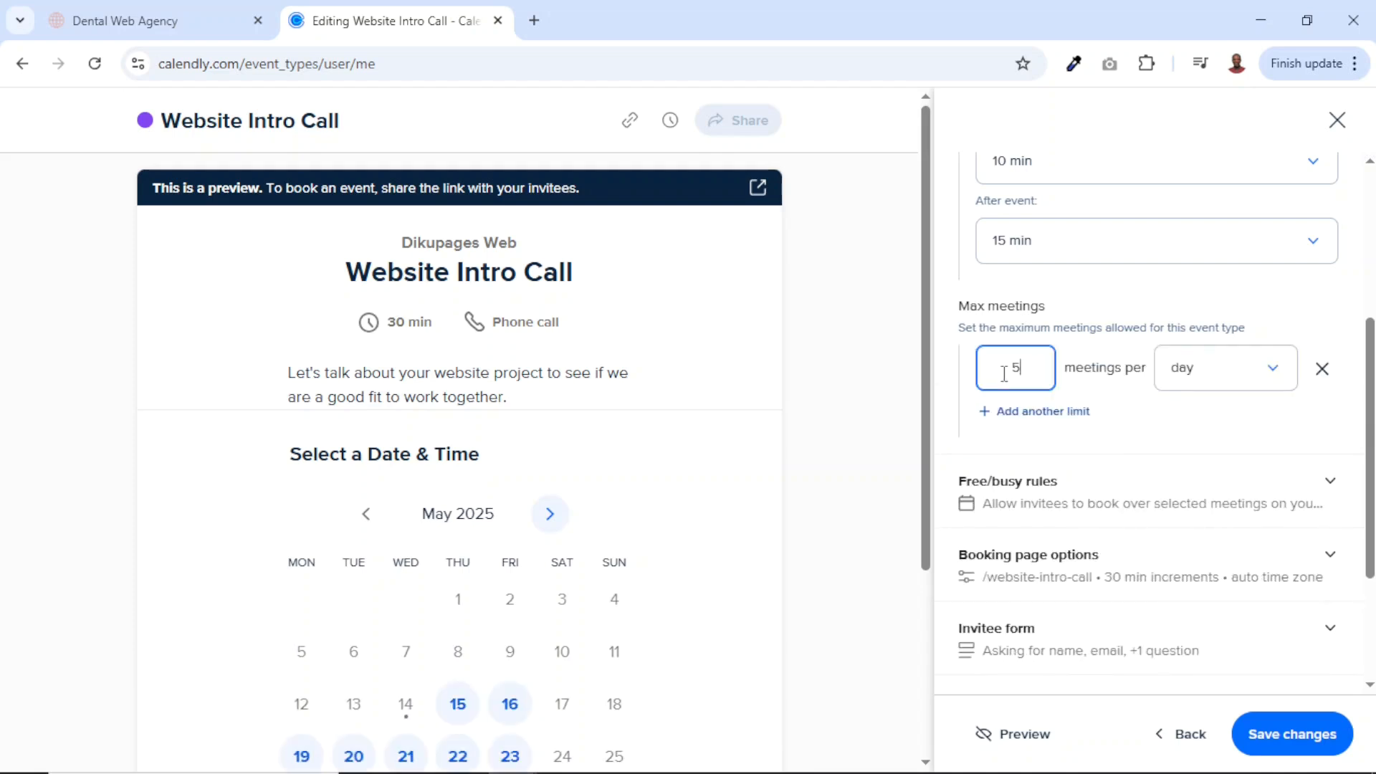
pyautogui.click(1238, 375)
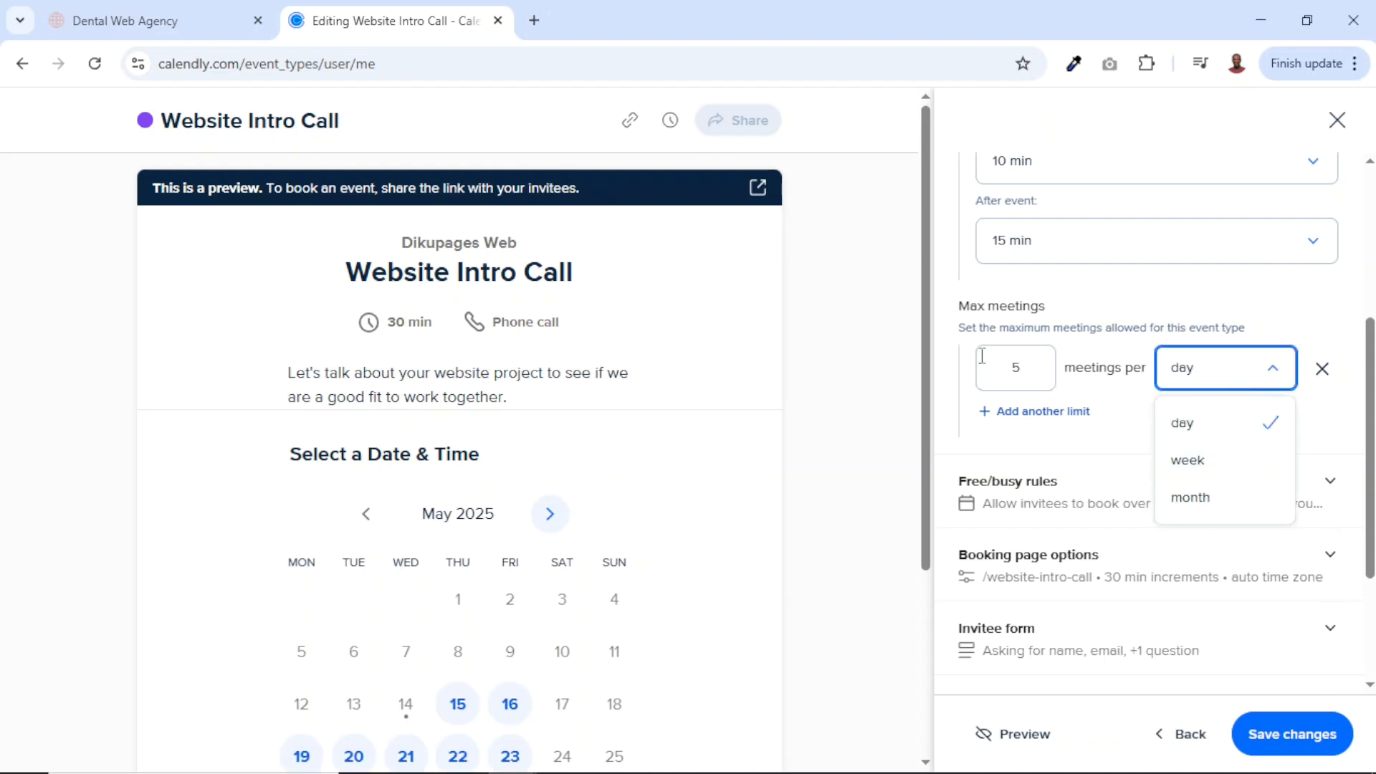
pyautogui.click(1324, 372)
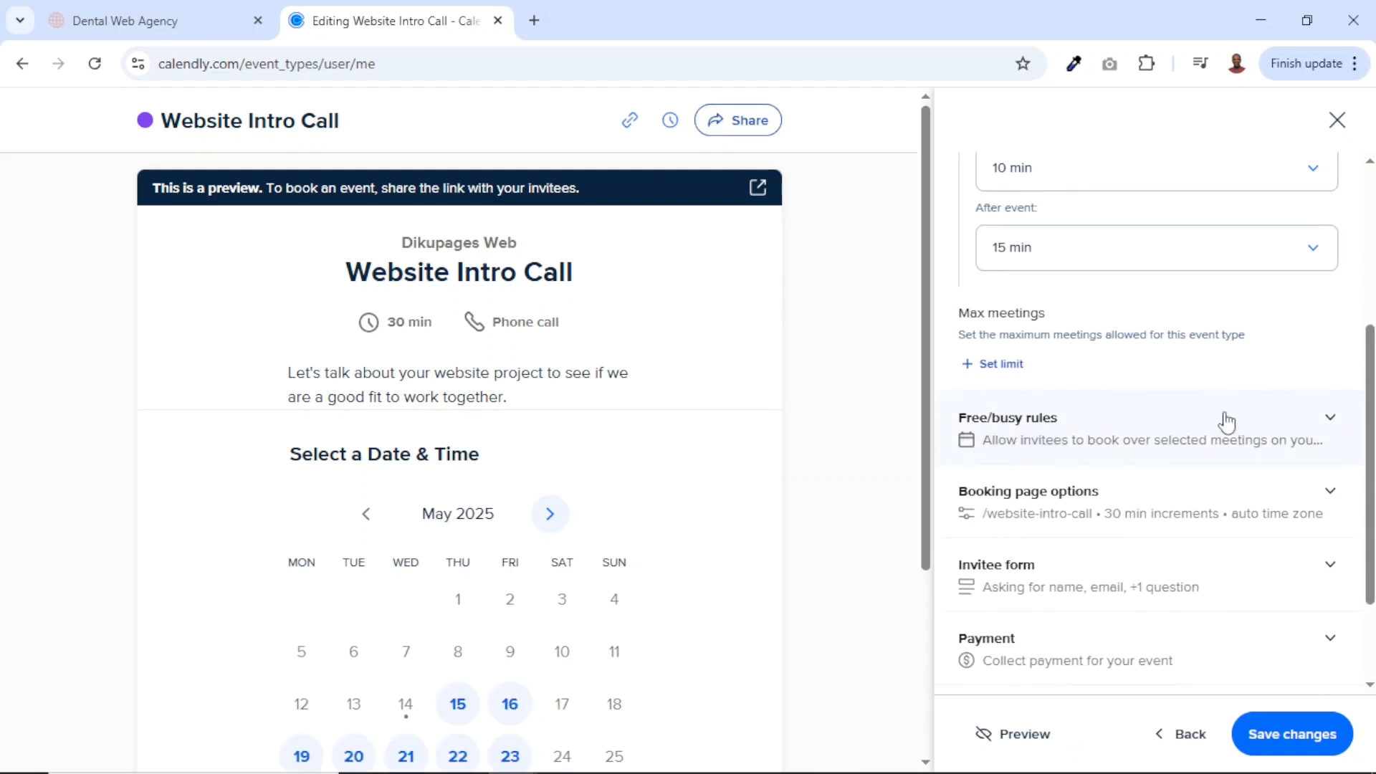
pyautogui.click(1331, 419)
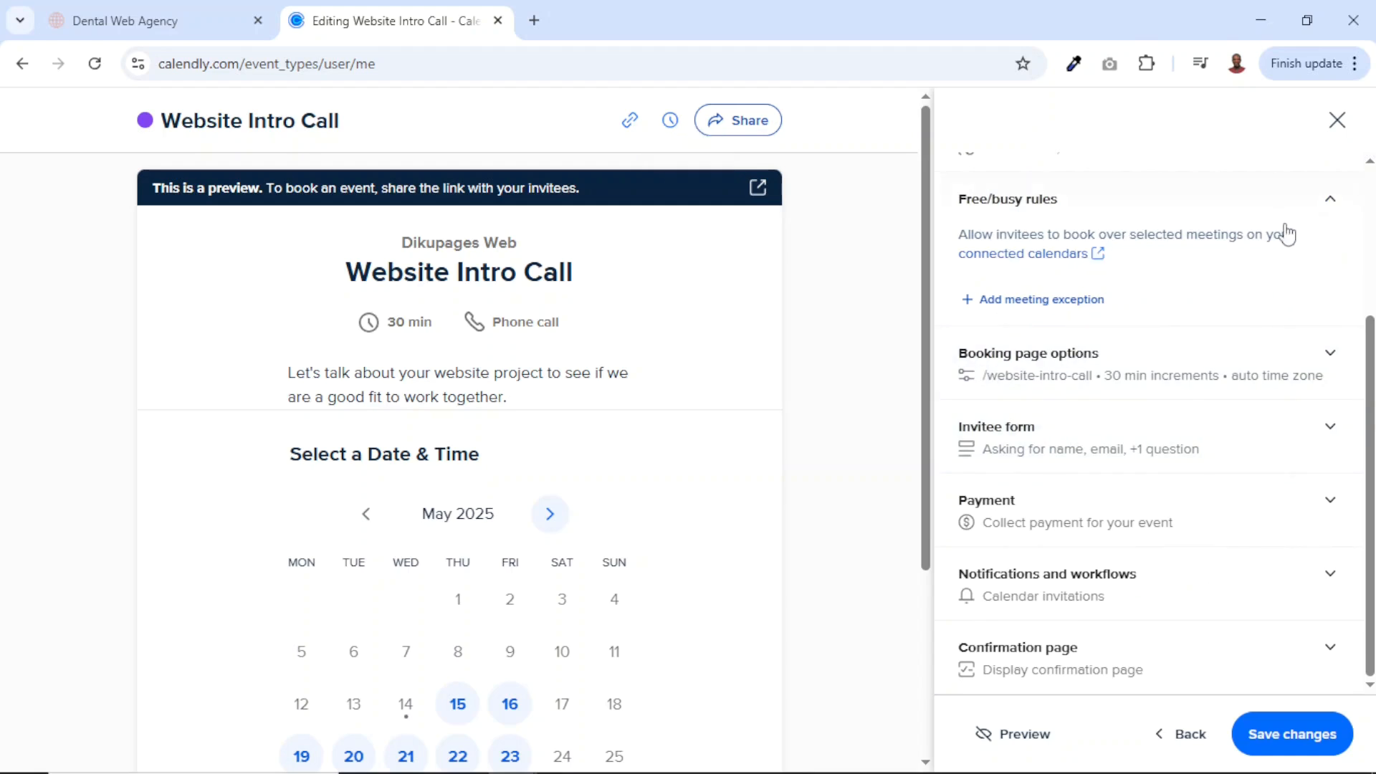
# - Open the booking page options and select the website-intro-call event link slug
pyautogui.scroll(1, 1186, 286)
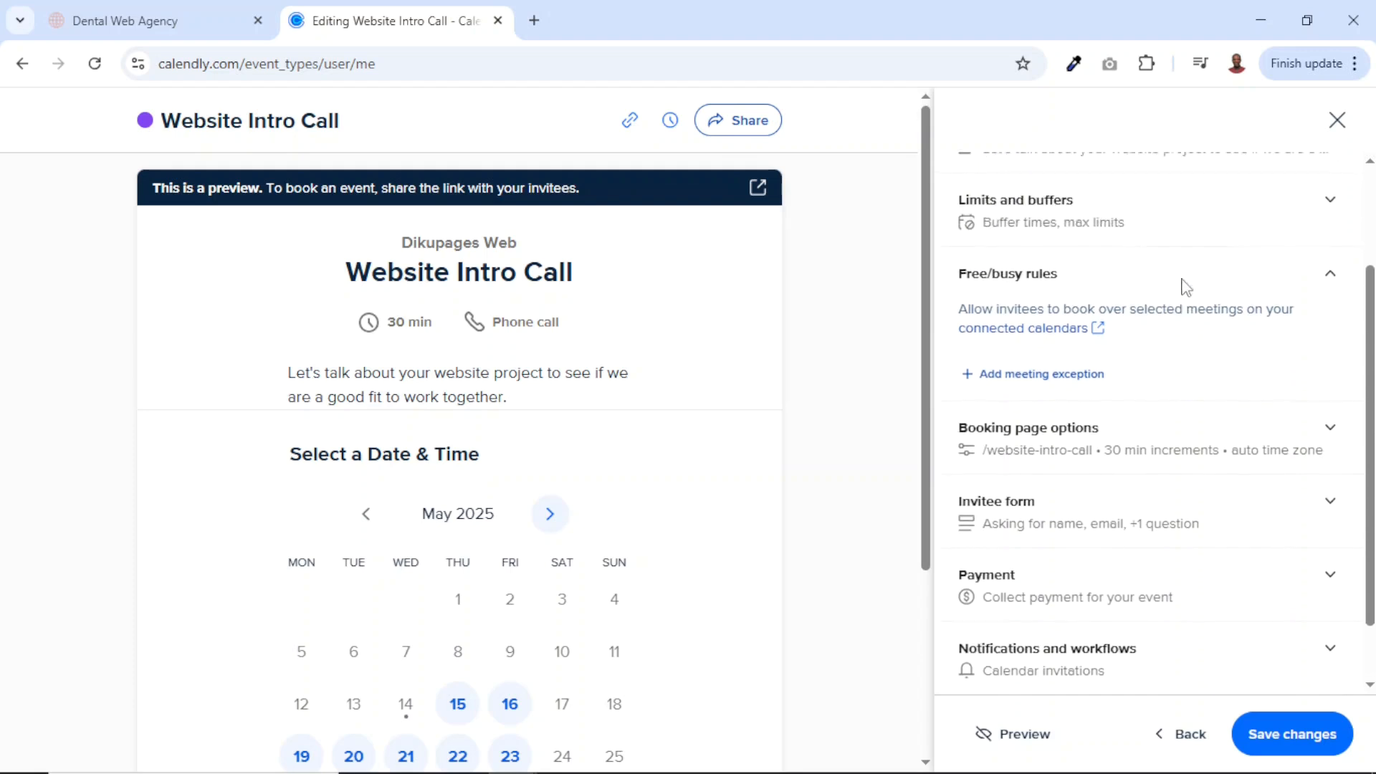
pyautogui.click(1332, 281)
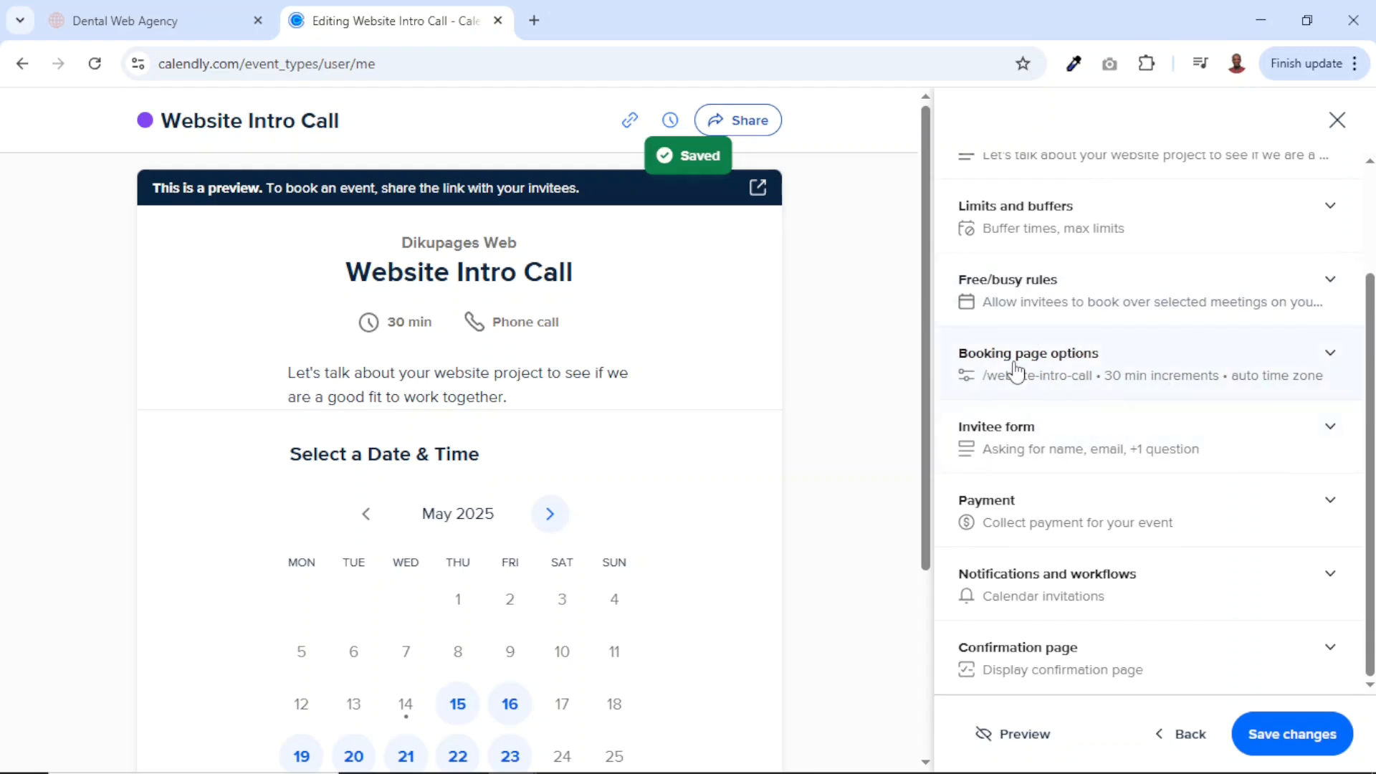
pyautogui.click(1330, 356)
pyautogui.click(1133, 450)
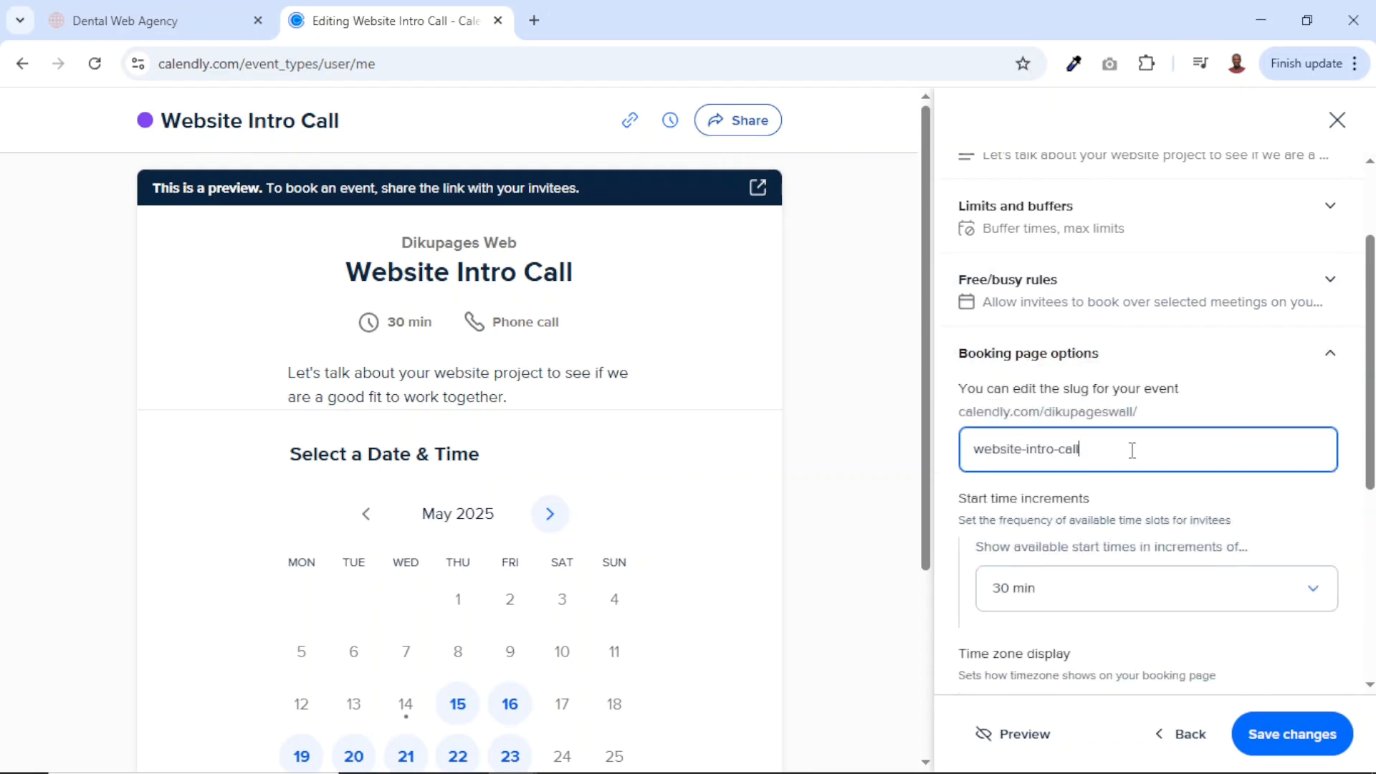
pyautogui.moveTo(1132, 450); pyautogui.dragTo(926, 464)
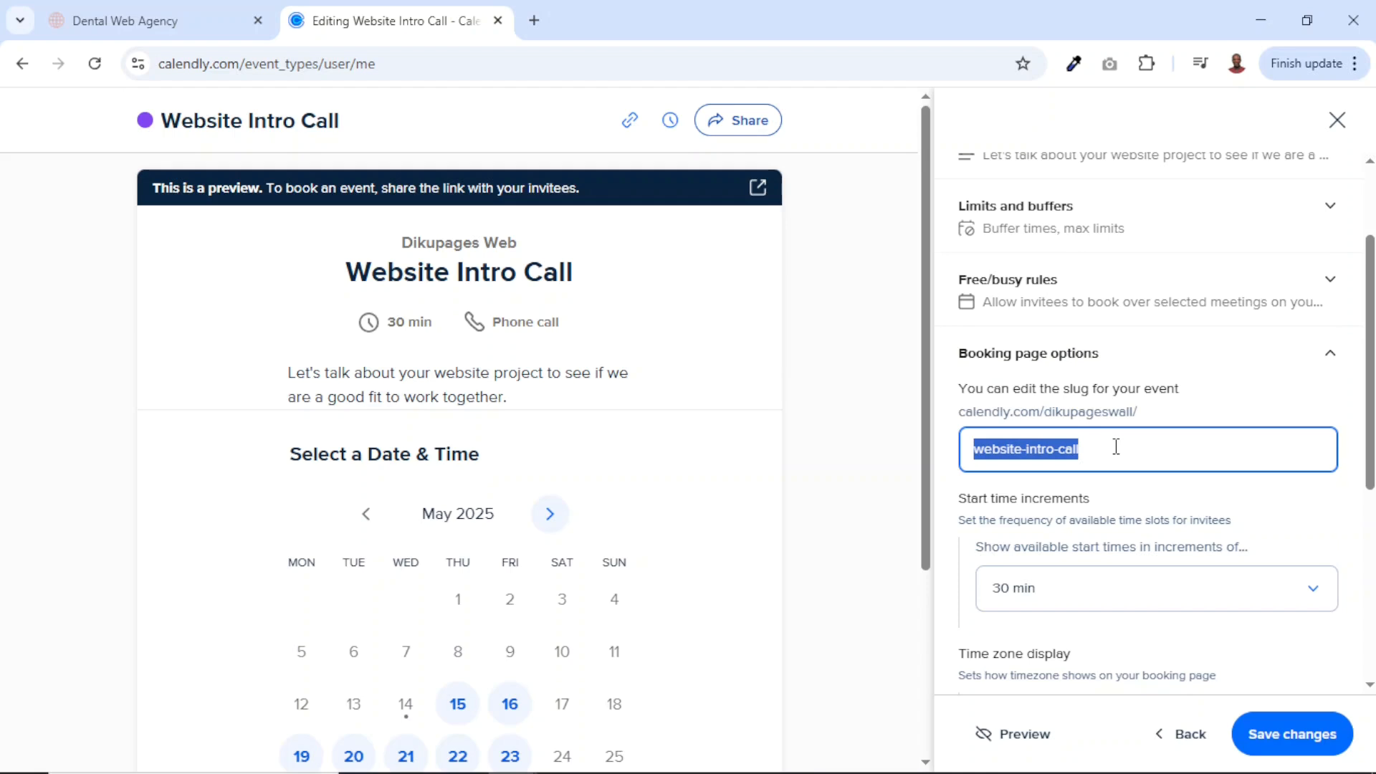
# - Keep start time increments at 30 min and review the time zone display setting
pyautogui.scroll(-1, 1116, 446)
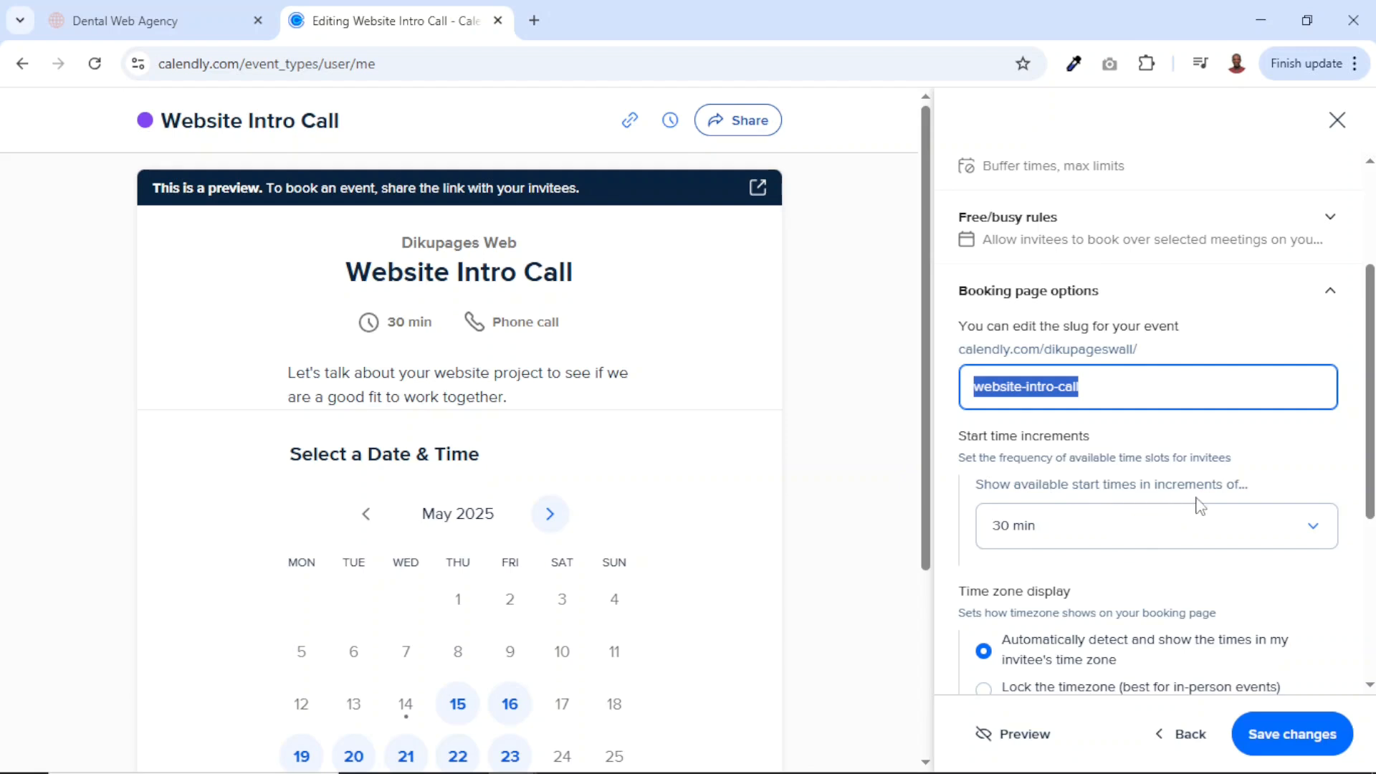
pyautogui.click(1227, 543)
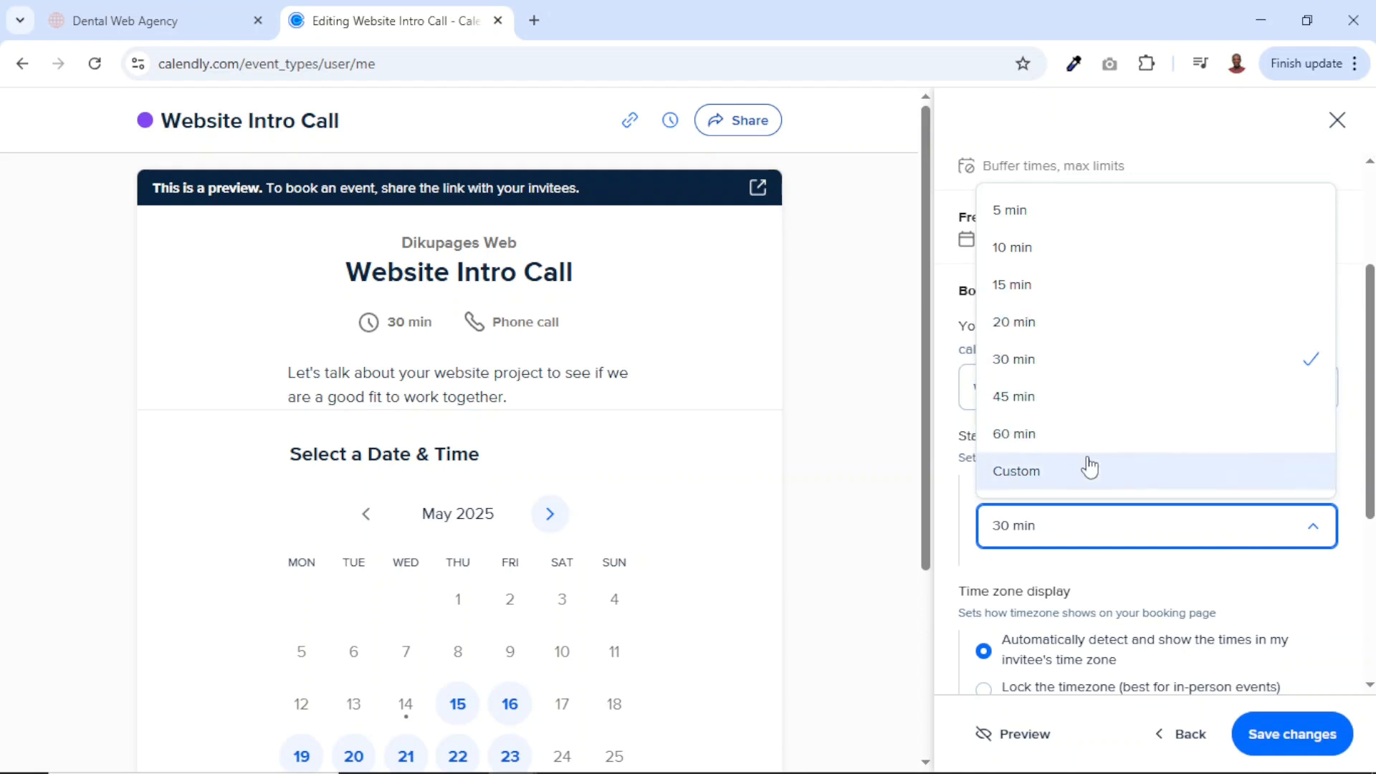
pyautogui.click(964, 537)
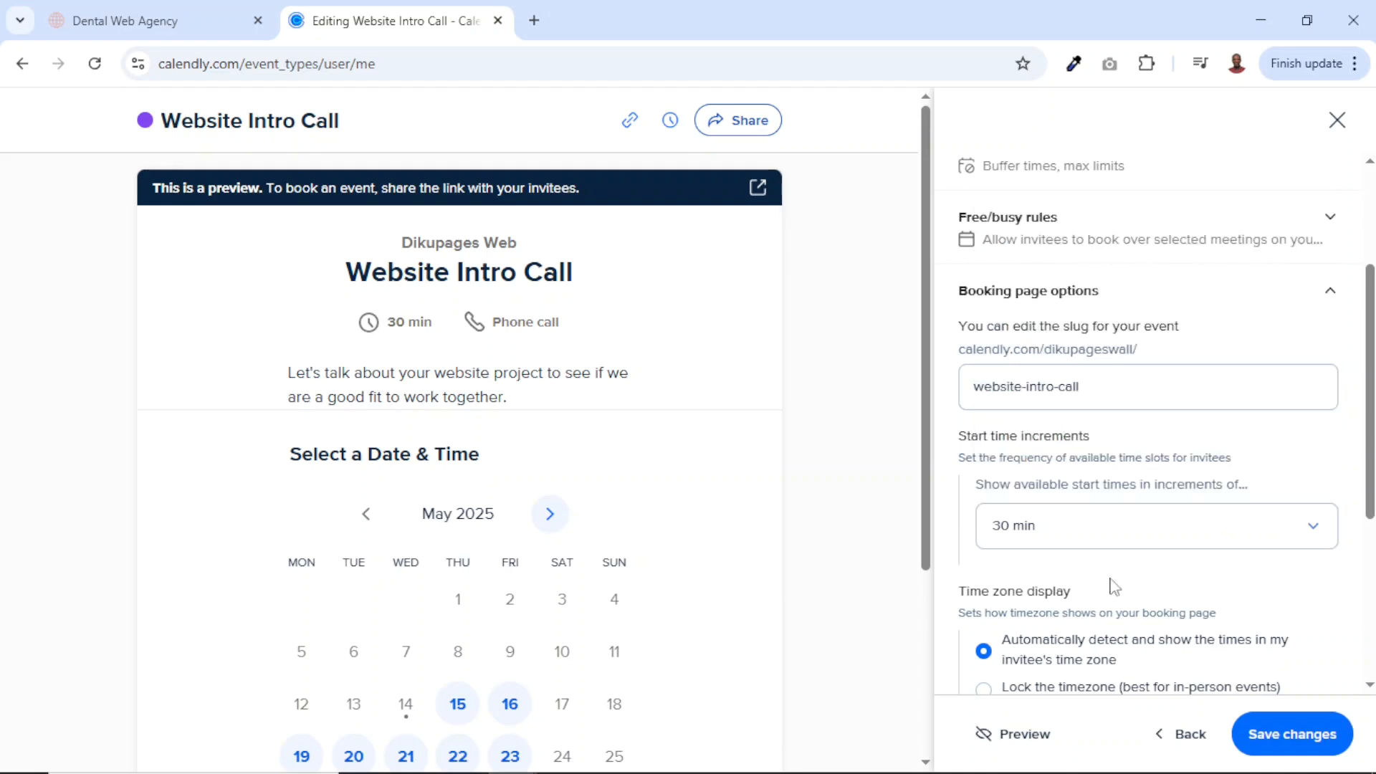
pyautogui.scroll(-3, 1143, 599)
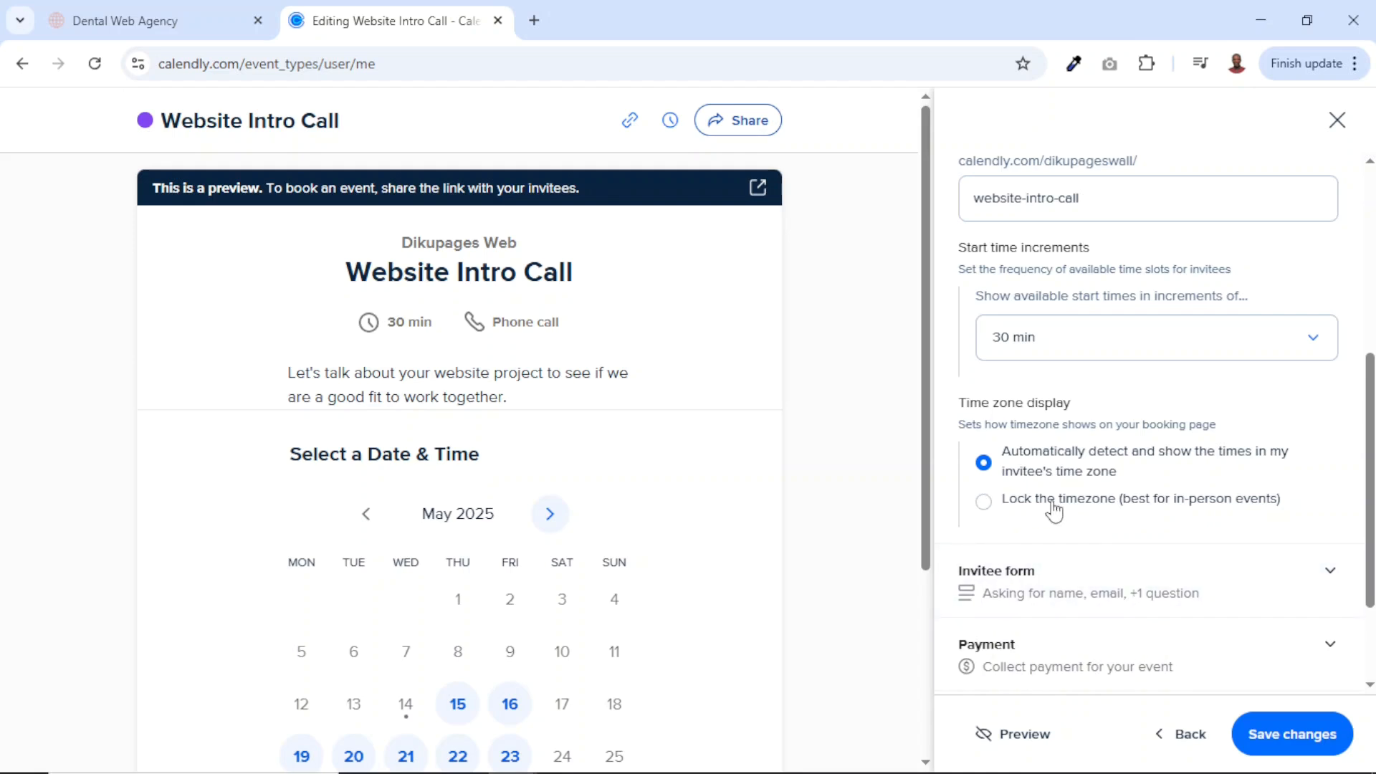
pyautogui.scroll(-2, 1052, 505)
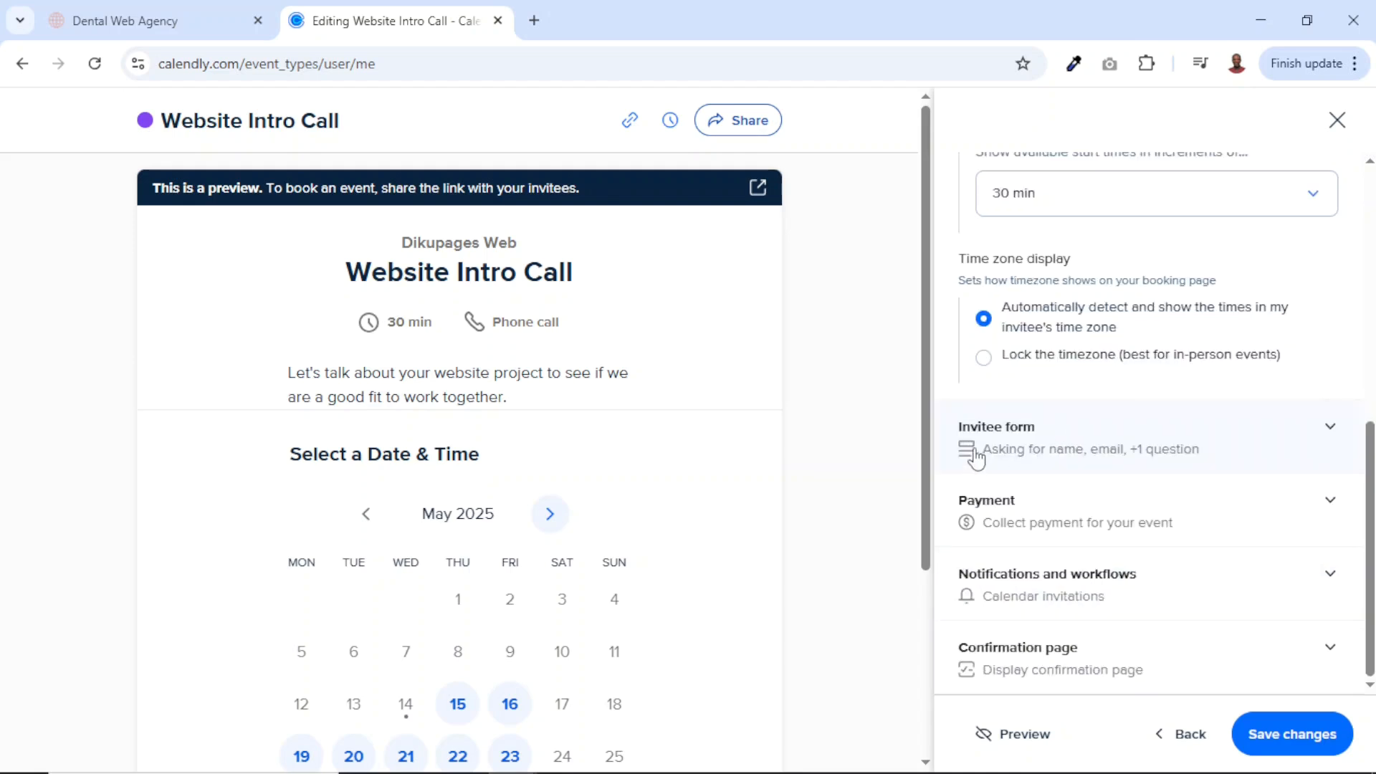
# - In the invitee form, leave the name format unchanged and edit the Question 1 text
pyautogui.click(1323, 442)
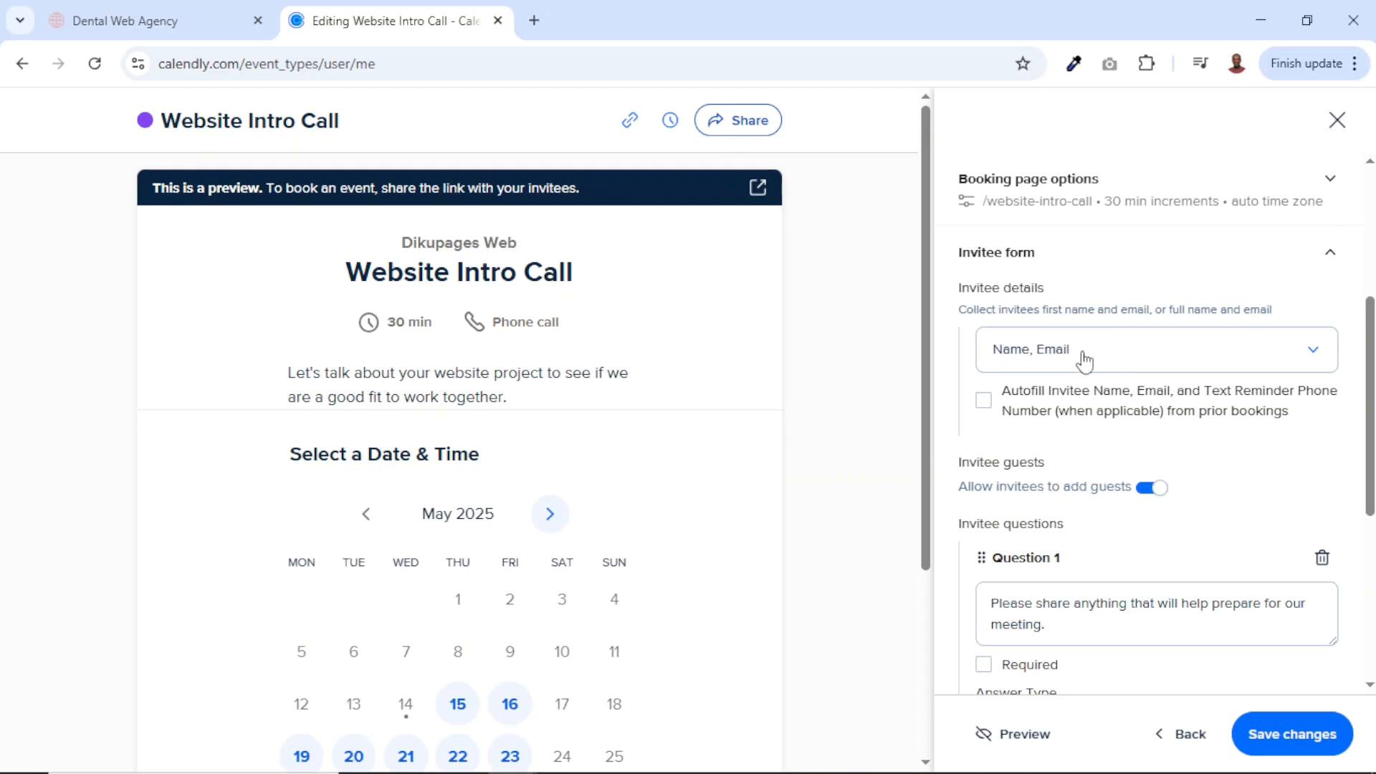
pyautogui.click(1115, 363)
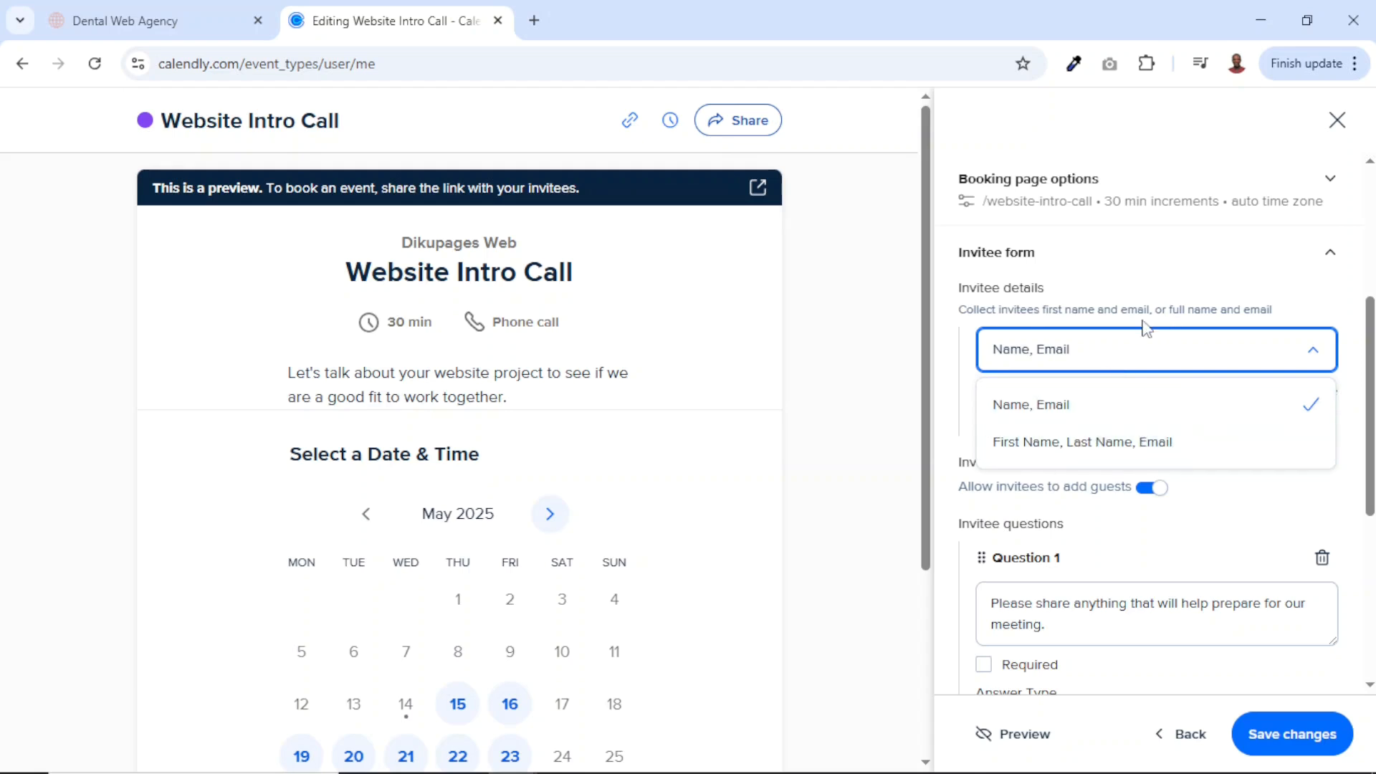
pyautogui.click(1112, 364)
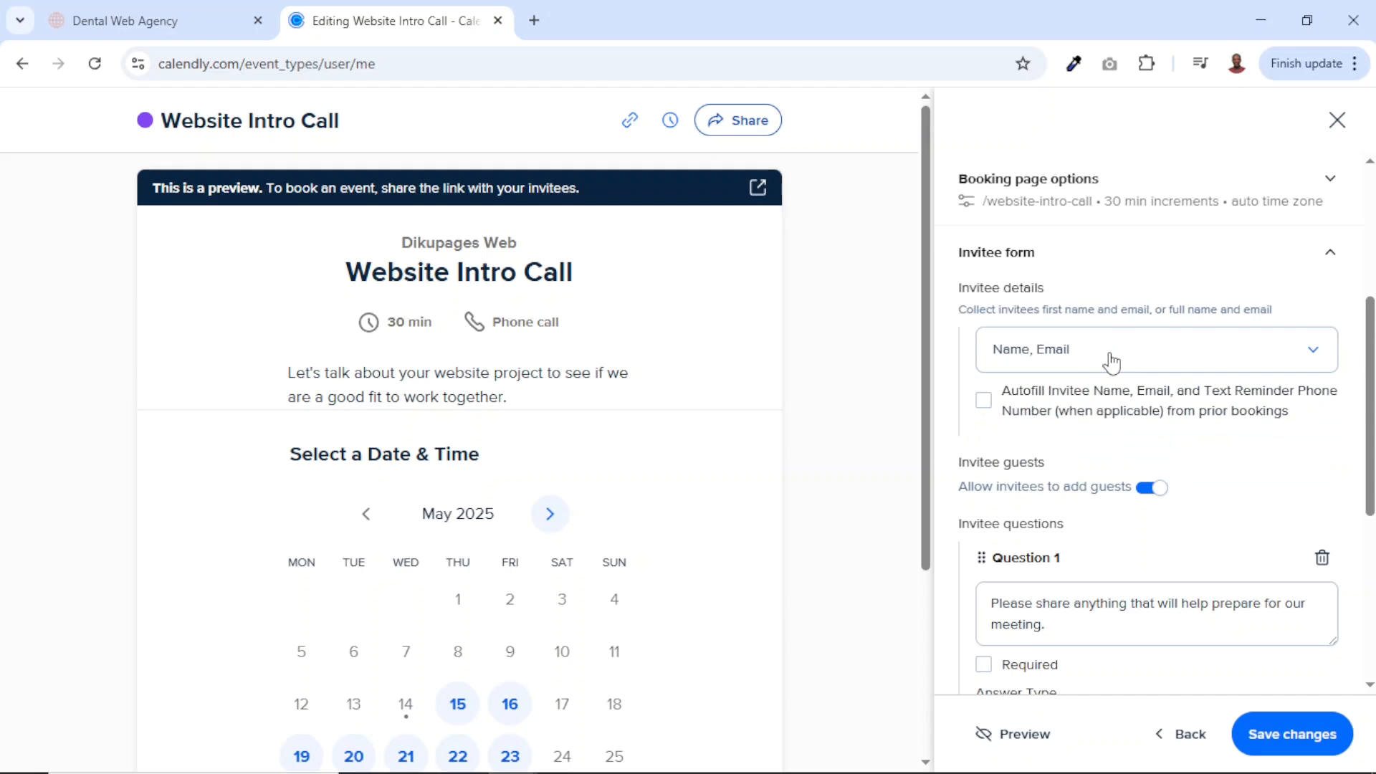
pyautogui.scroll(-1, 1147, 394)
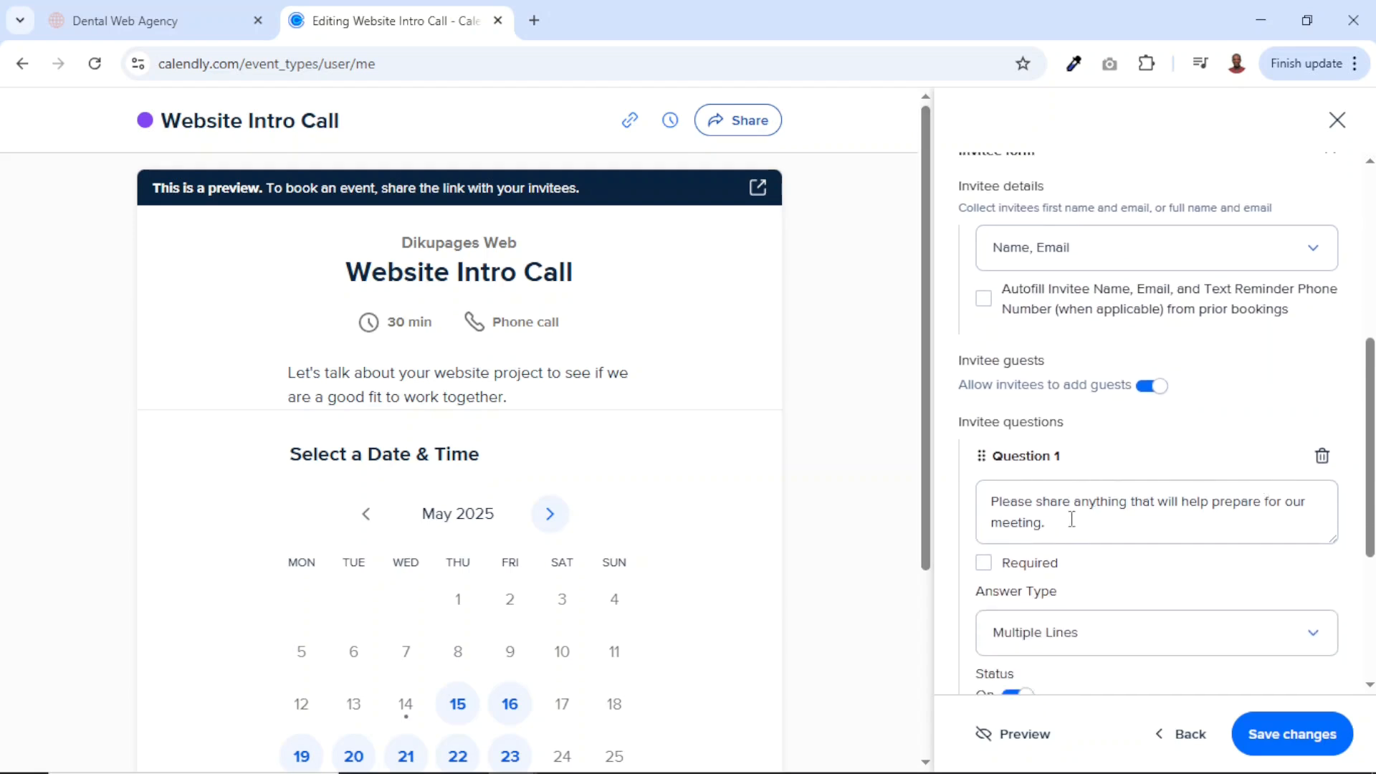
pyautogui.moveTo(1067, 533); pyautogui.dragTo(958, 499)
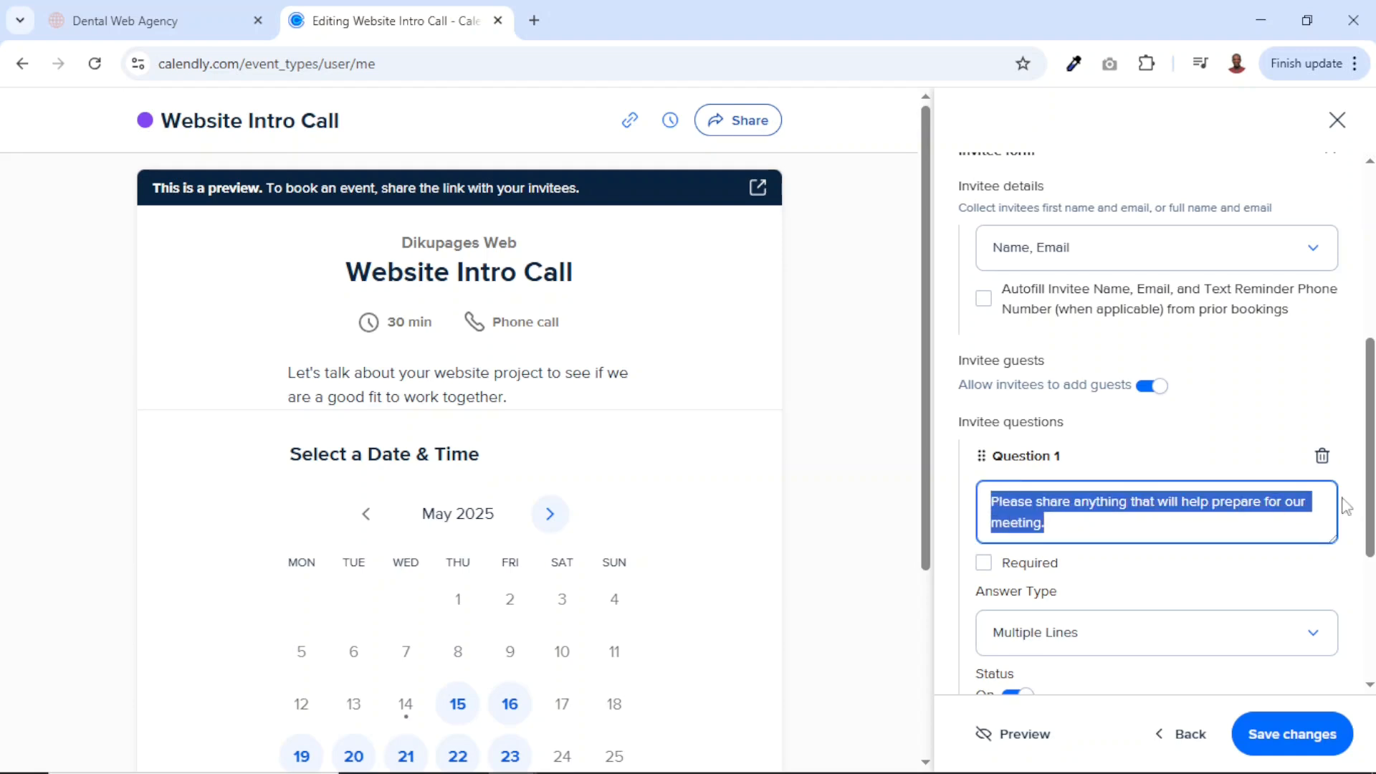
pyautogui.click(1102, 523)
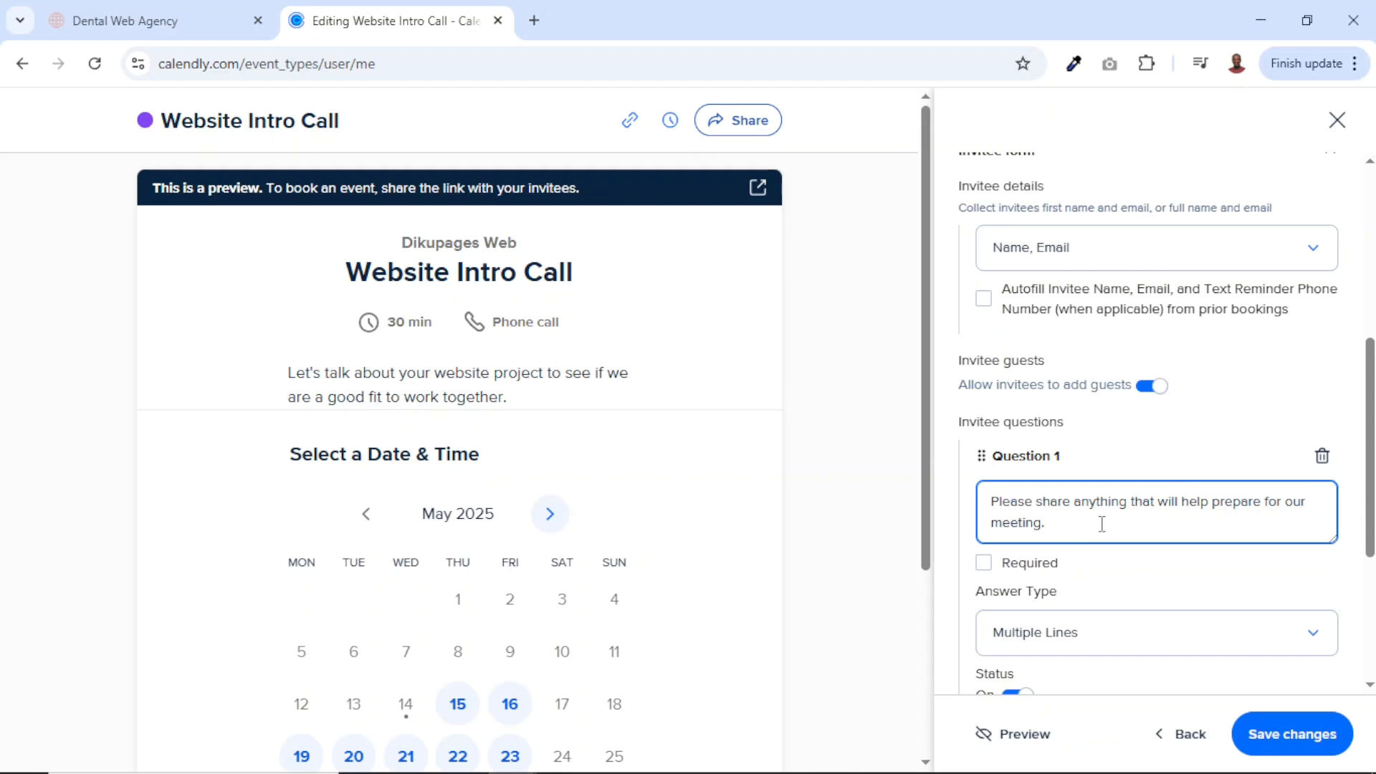
# - Keep Question 1 as Multiple Lines and add a second, required Phone Number question
pyautogui.scroll(-1, 1101, 522)
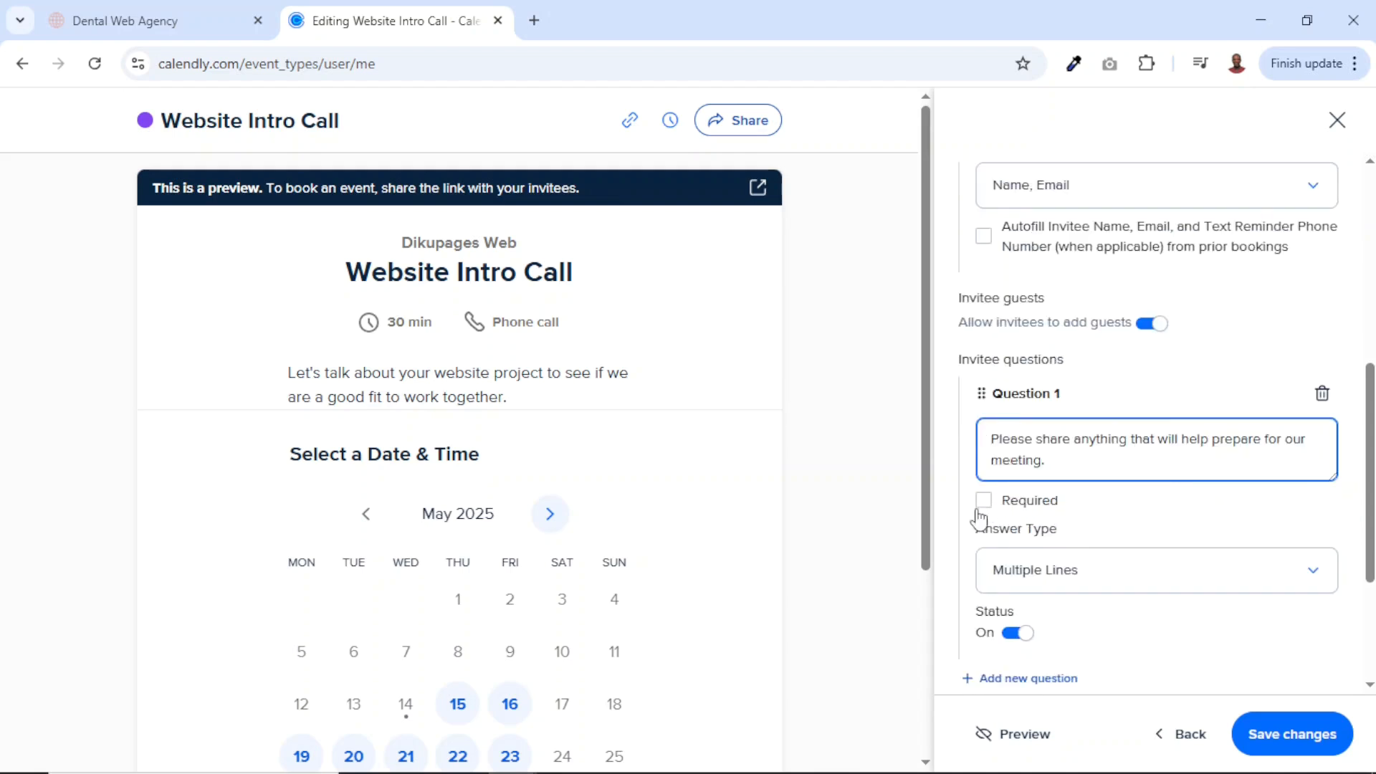
pyautogui.scroll(-1, 1223, 586)
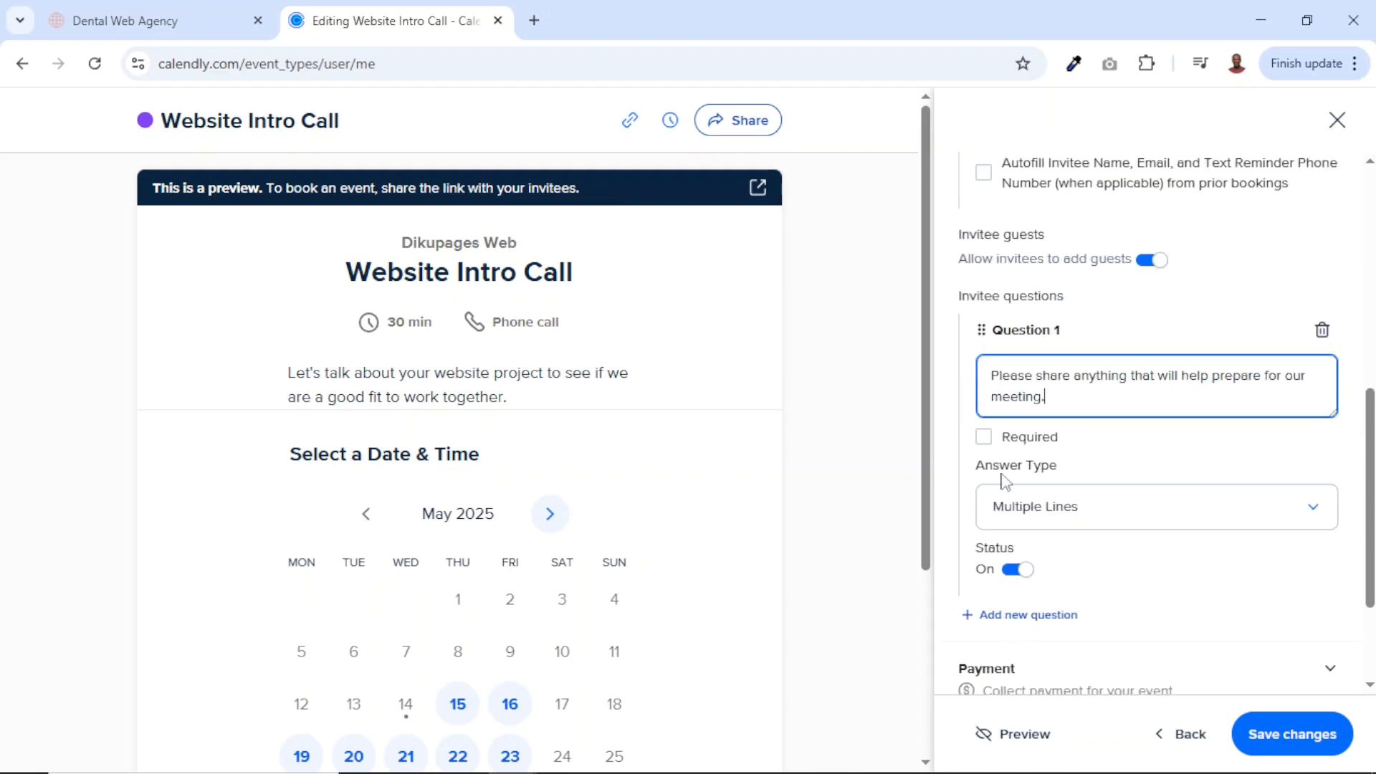
pyautogui.click(1073, 518)
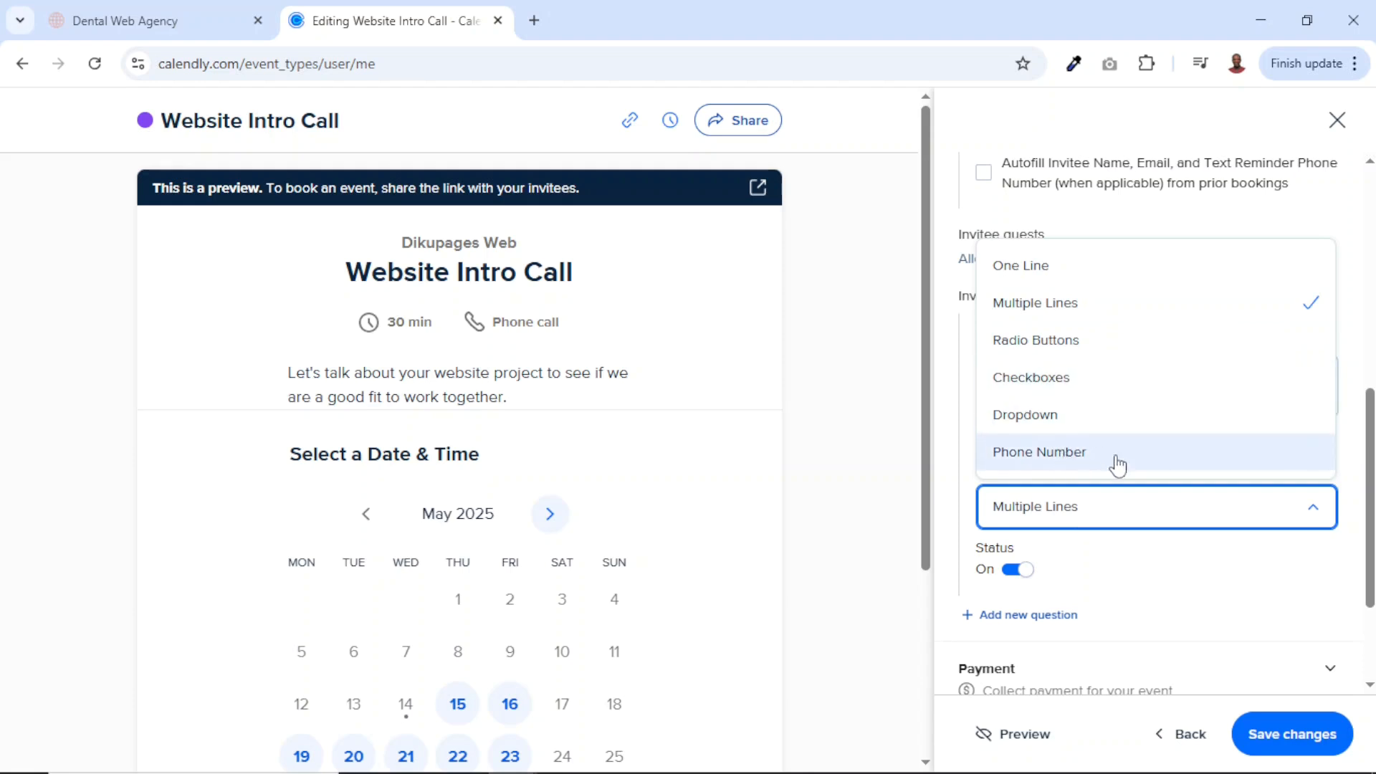
pyautogui.click(1145, 564)
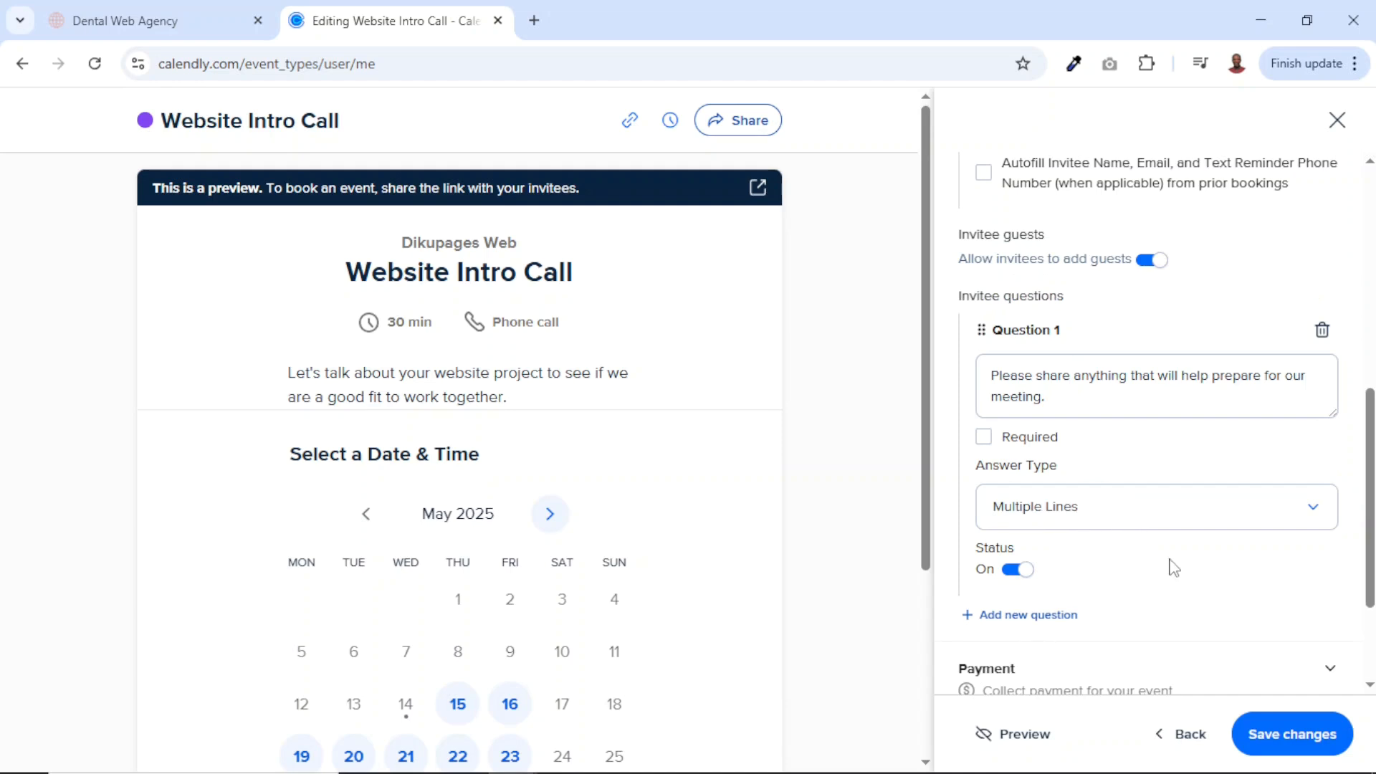
pyautogui.click(1064, 618)
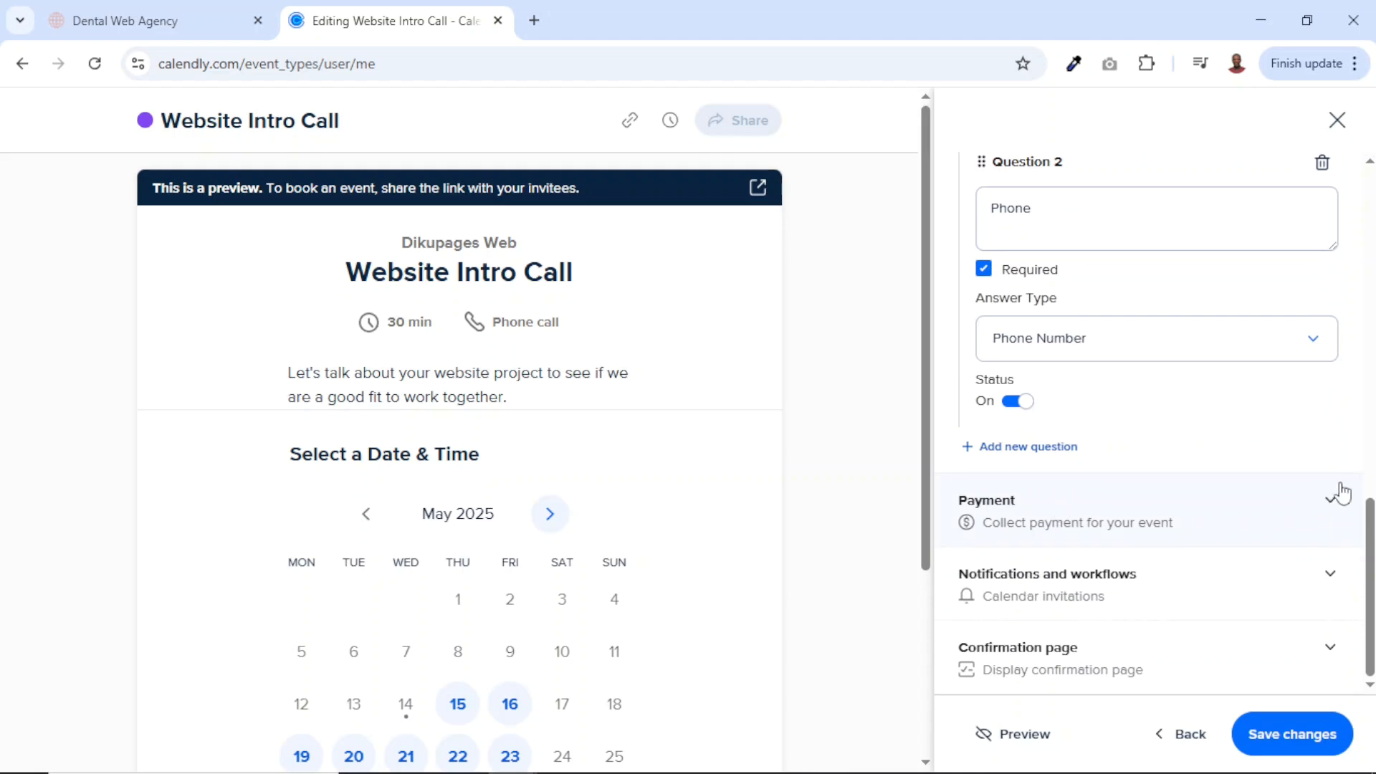
pyautogui.click(1332, 509)
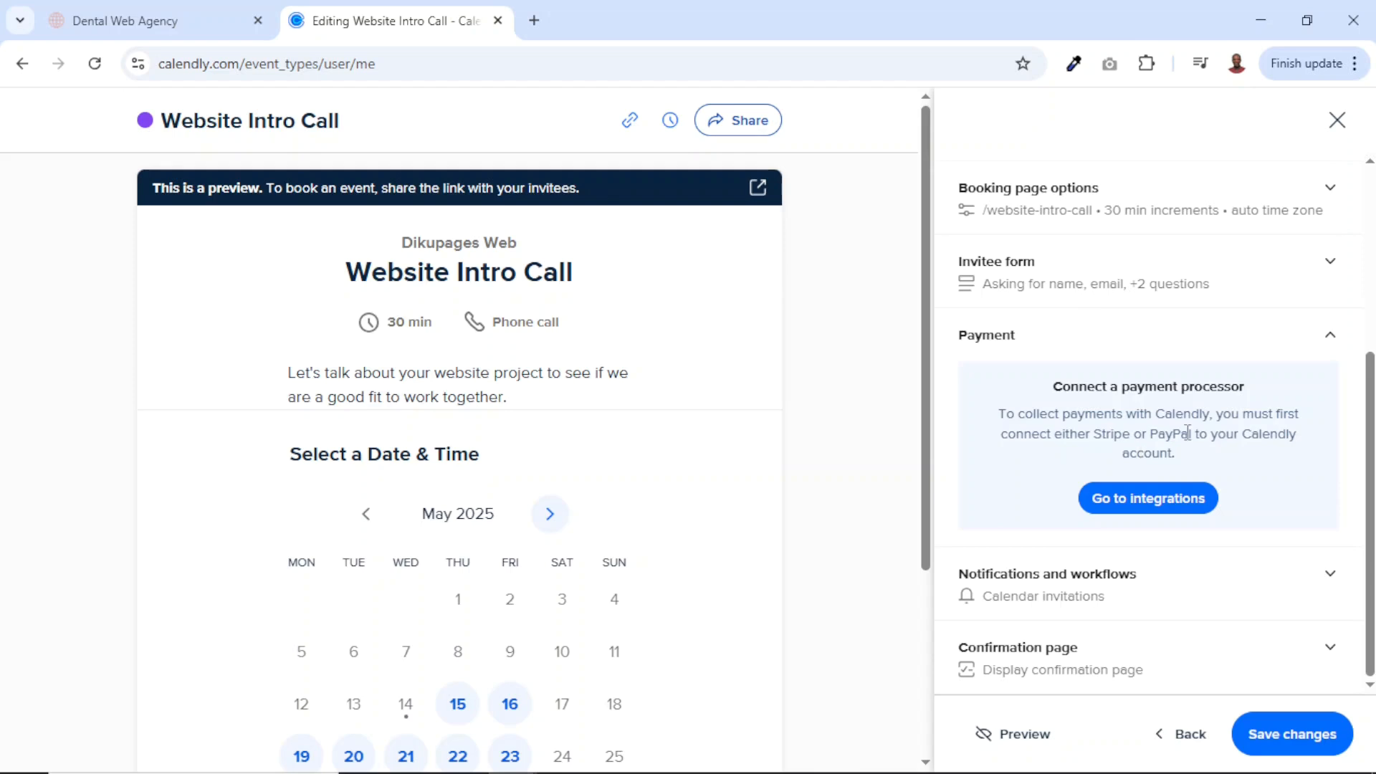
# - Review the notifications and confirmation page settings, save the event, and close the editor
pyautogui.click(1331, 335)
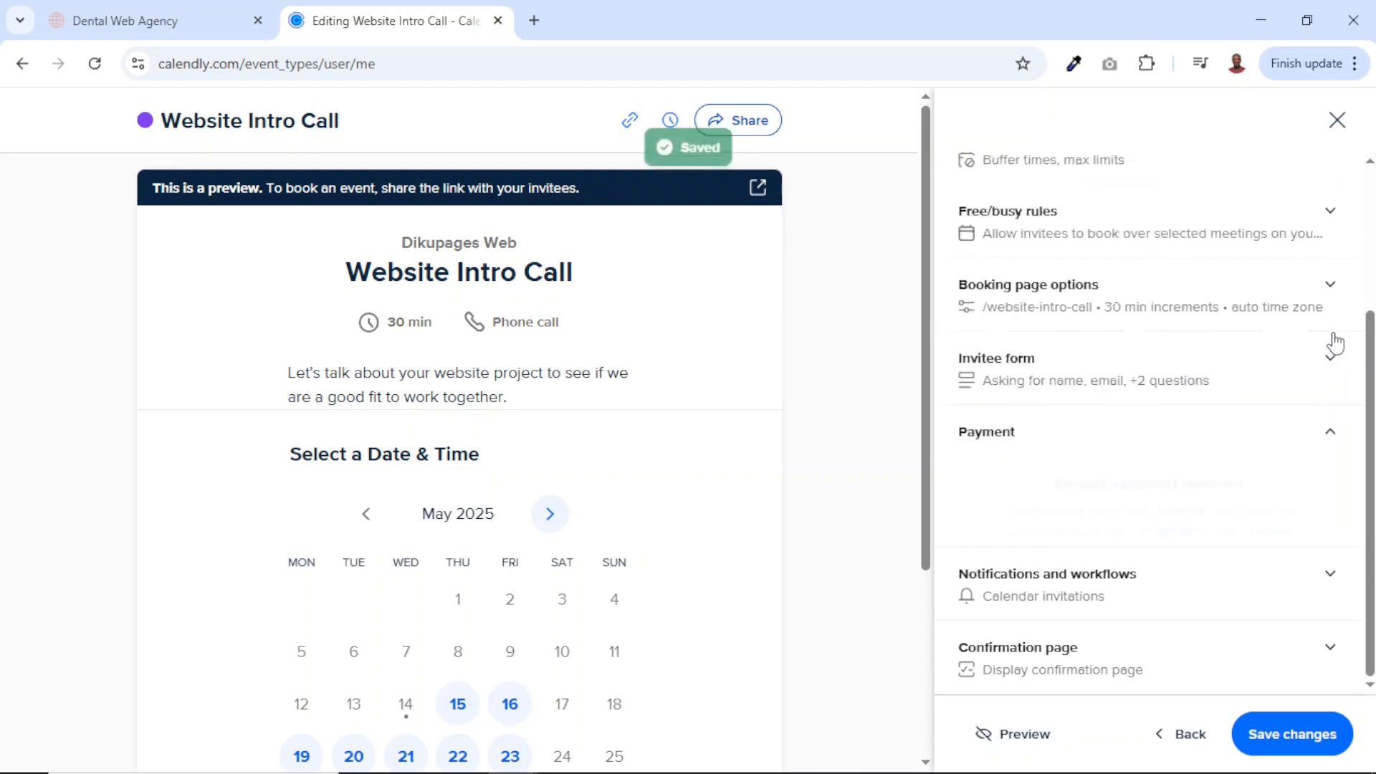
pyautogui.click(1328, 577)
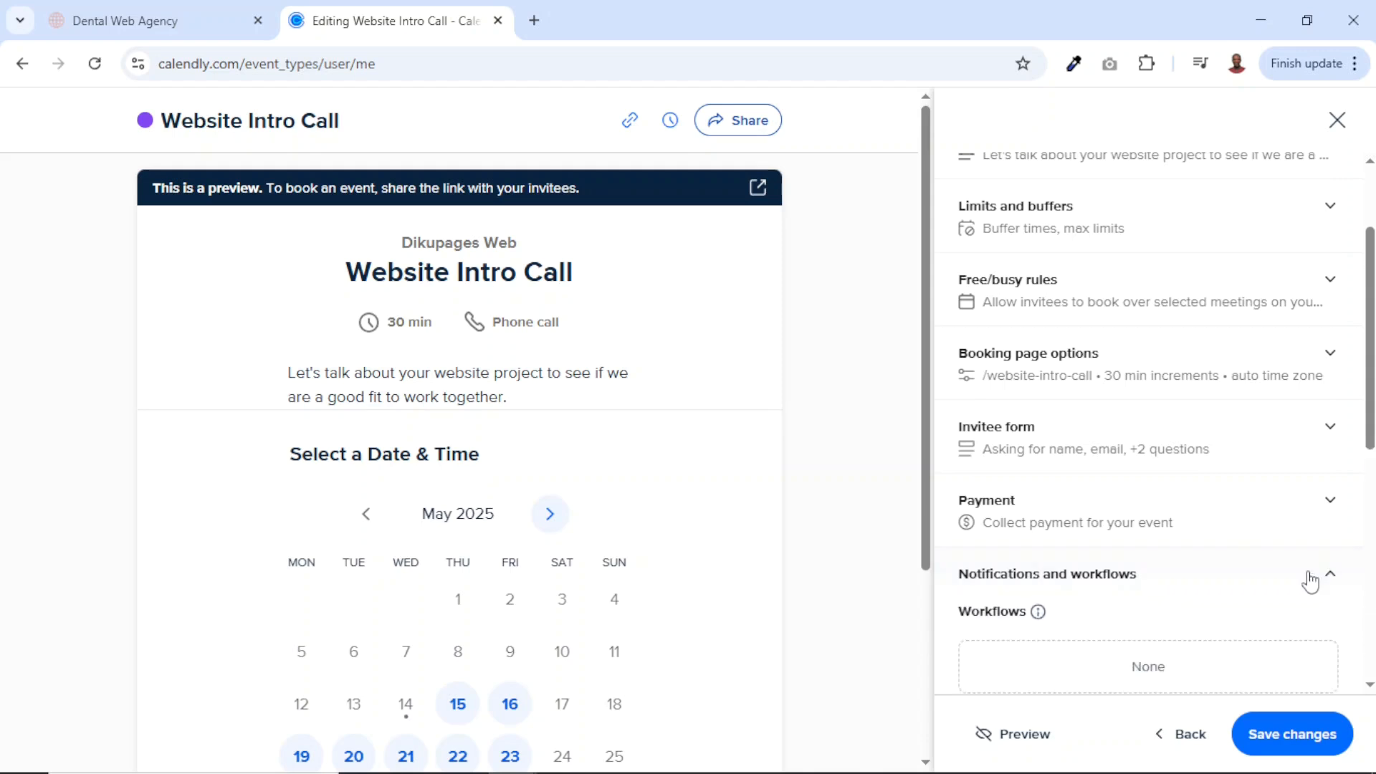
pyautogui.scroll(-4, 1250, 559)
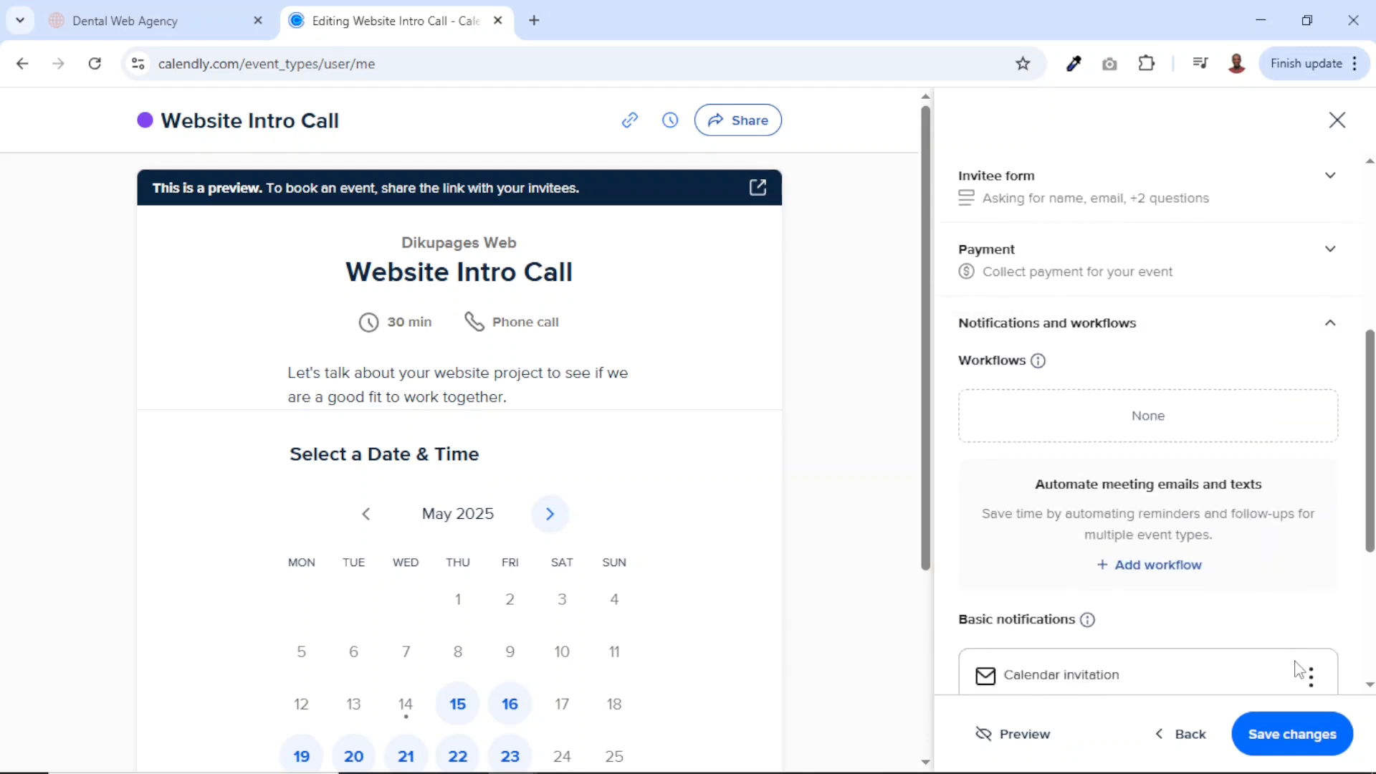
pyautogui.scroll(-4, 1299, 671)
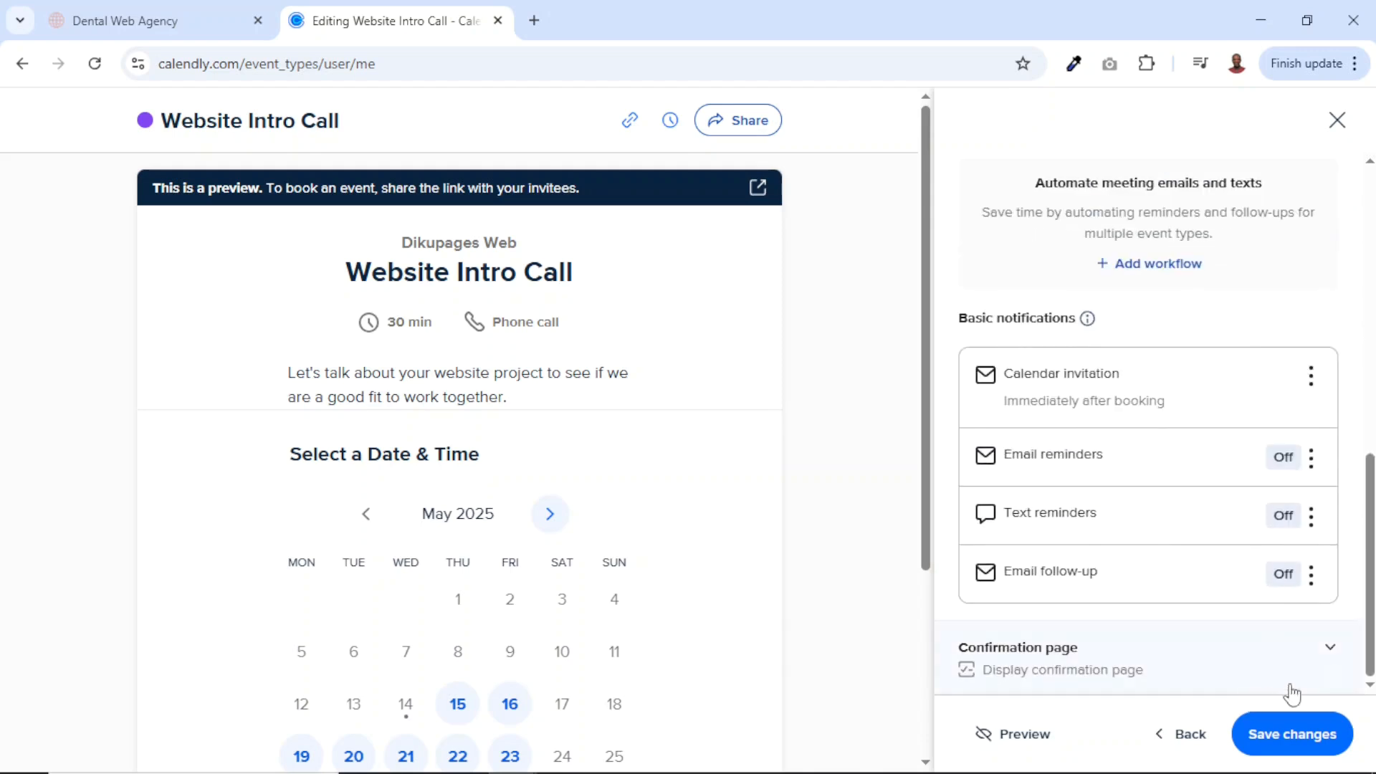
pyautogui.click(1328, 654)
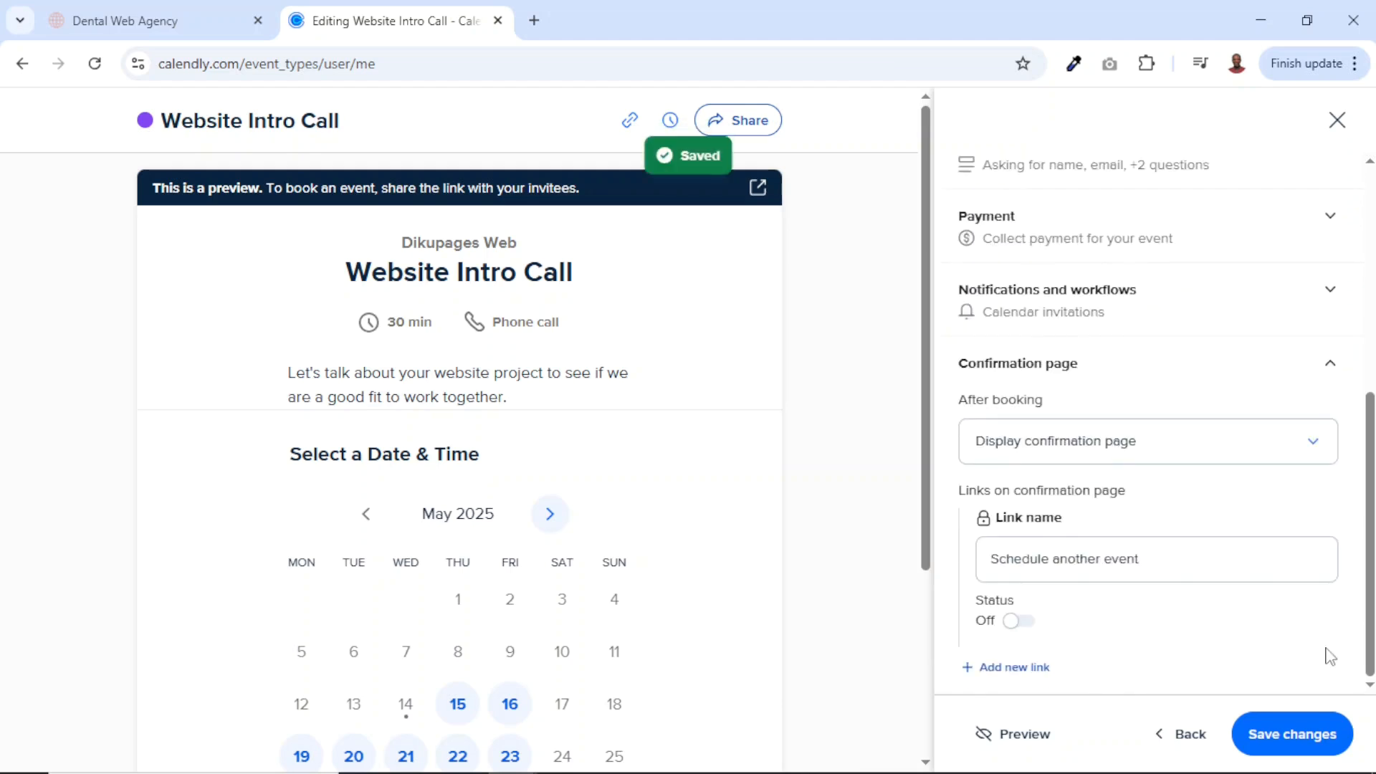
pyautogui.click(1303, 748)
pyautogui.click(1337, 122)
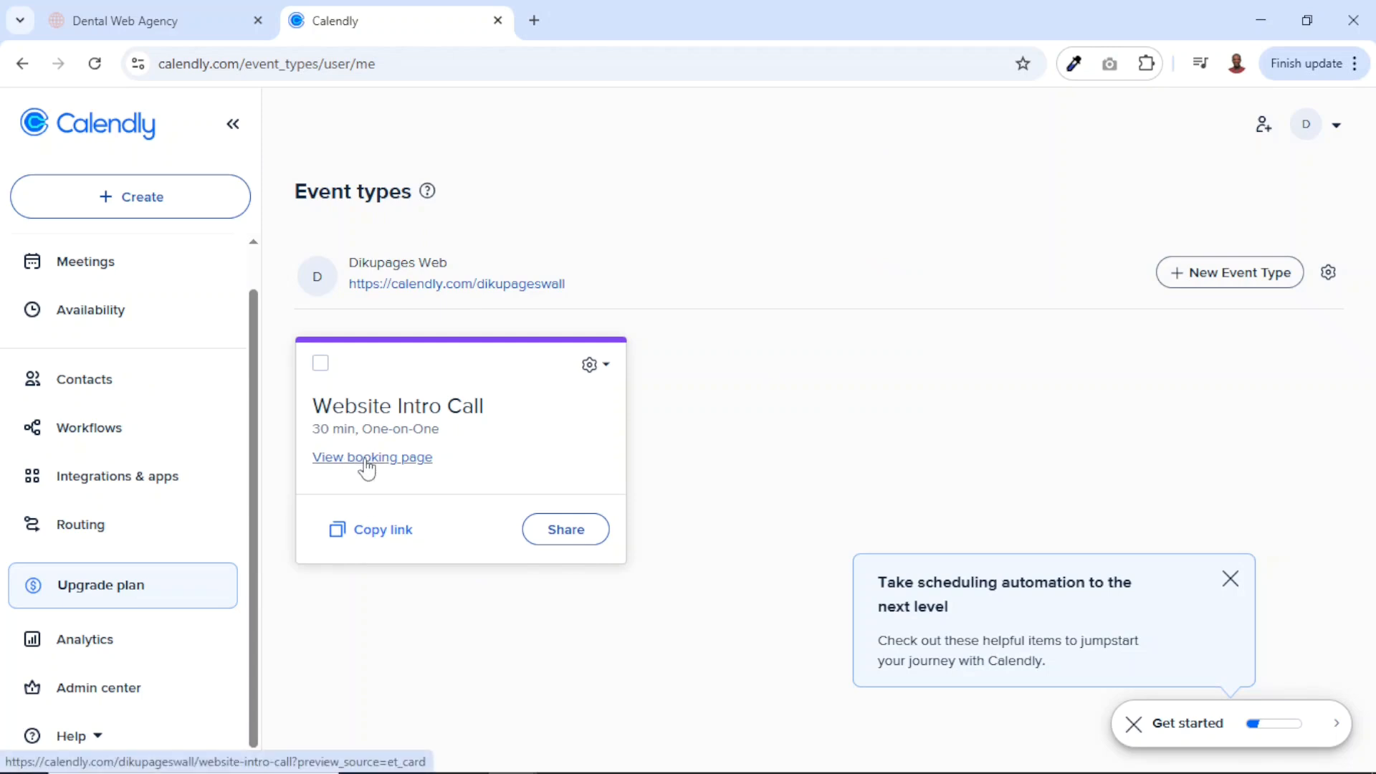
# - Open the Website Intro Call booking page in a new tab and select its link
pyautogui.click(367, 466)
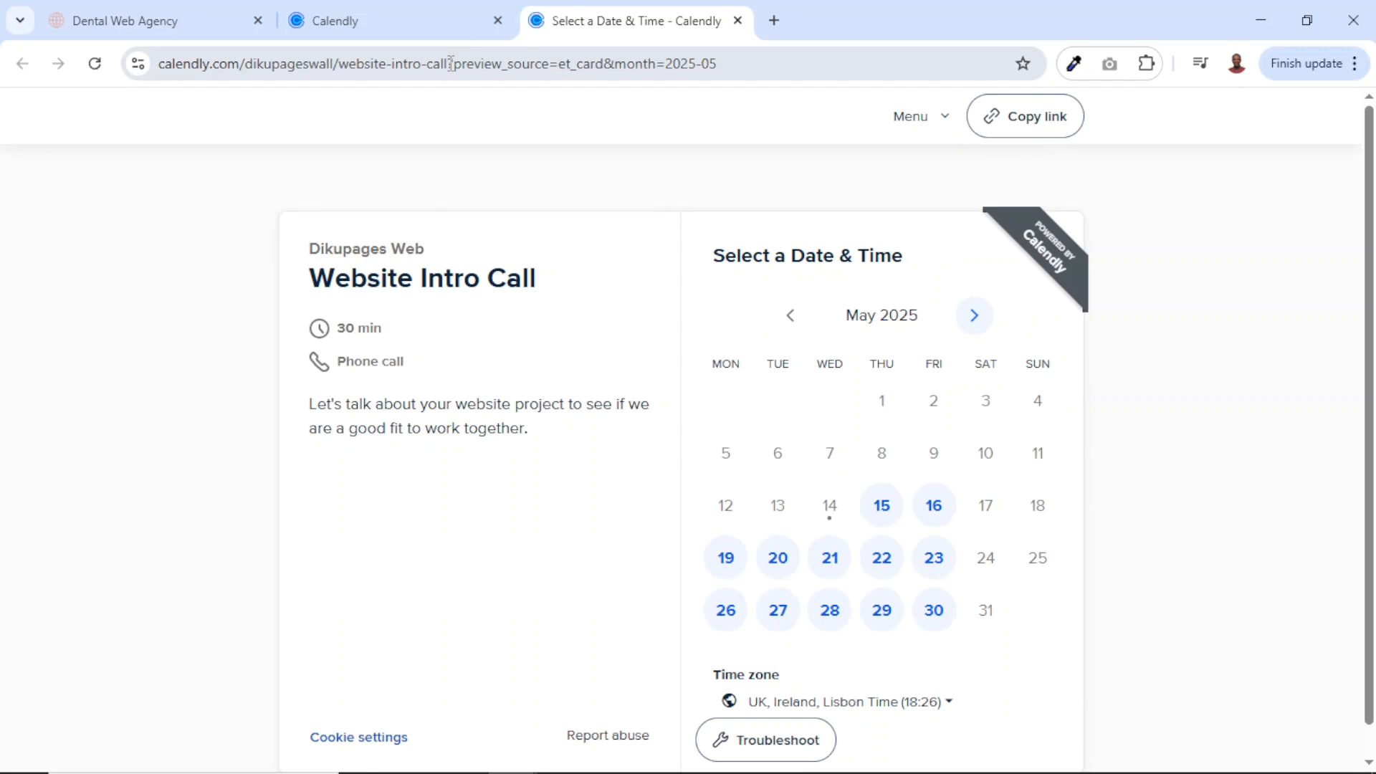
pyautogui.click(449, 63)
pyautogui.moveTo(449, 63); pyautogui.dragTo(123, 101)
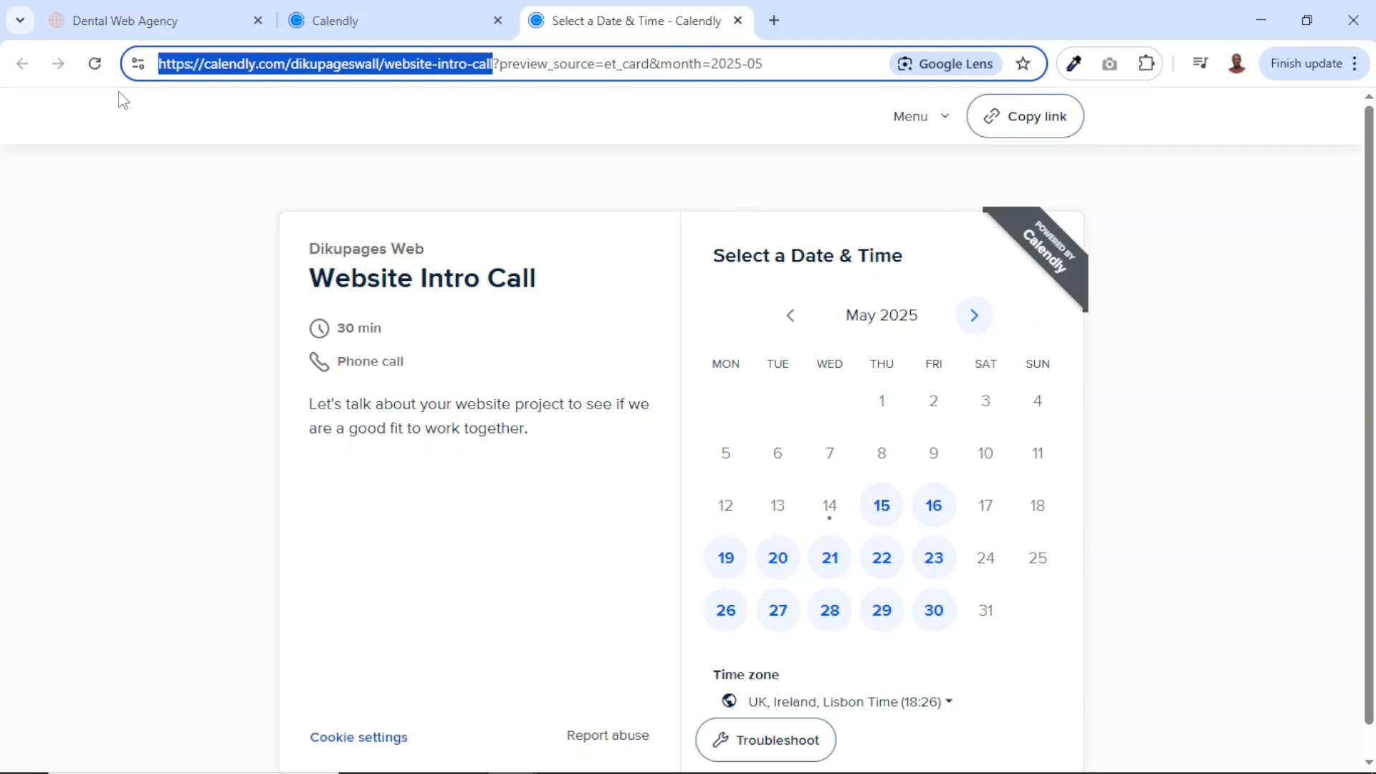
pyautogui.scroll(-1, 227, 473)
pyautogui.scroll(1, 228, 473)
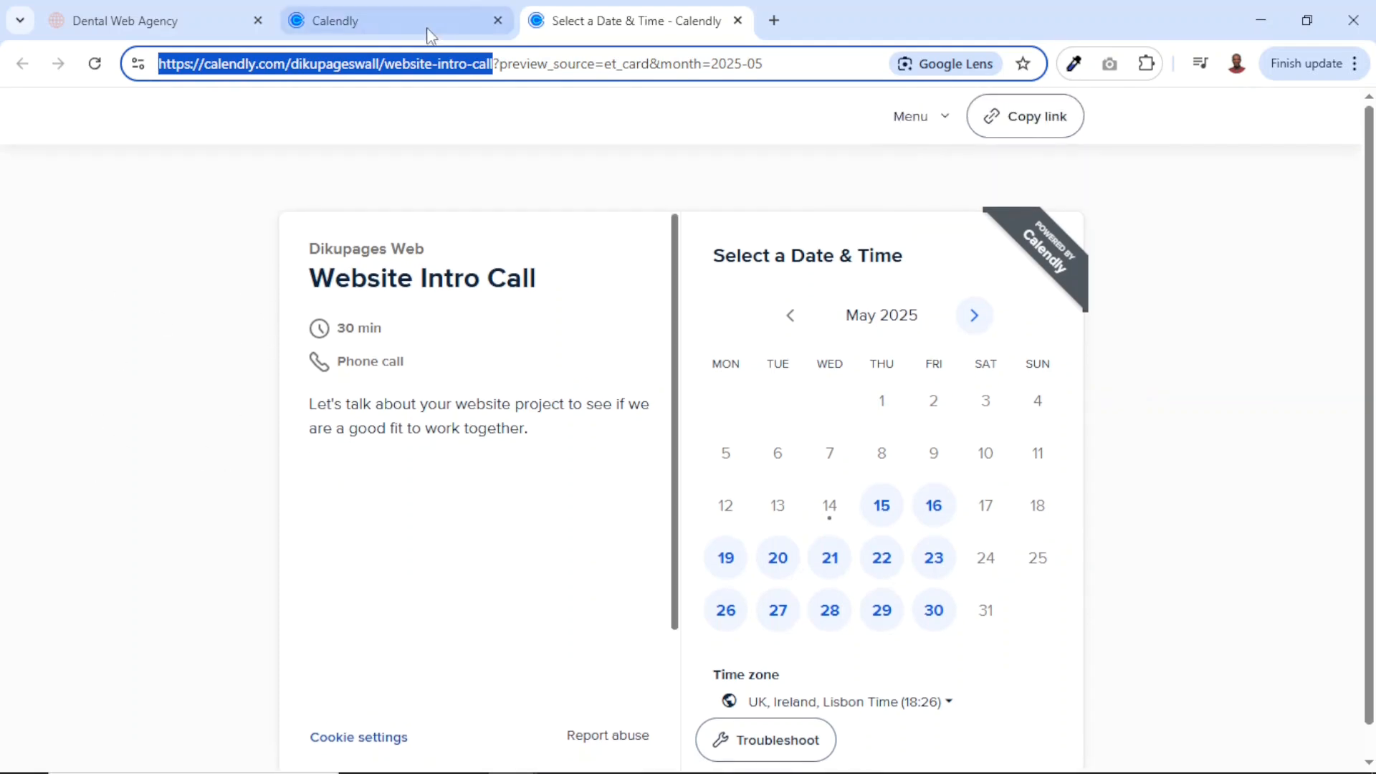
# - Compare with the Dental Web Agency site tab, note the Dikupages Web host name, and return to Calendly
pyautogui.click(164, 23)
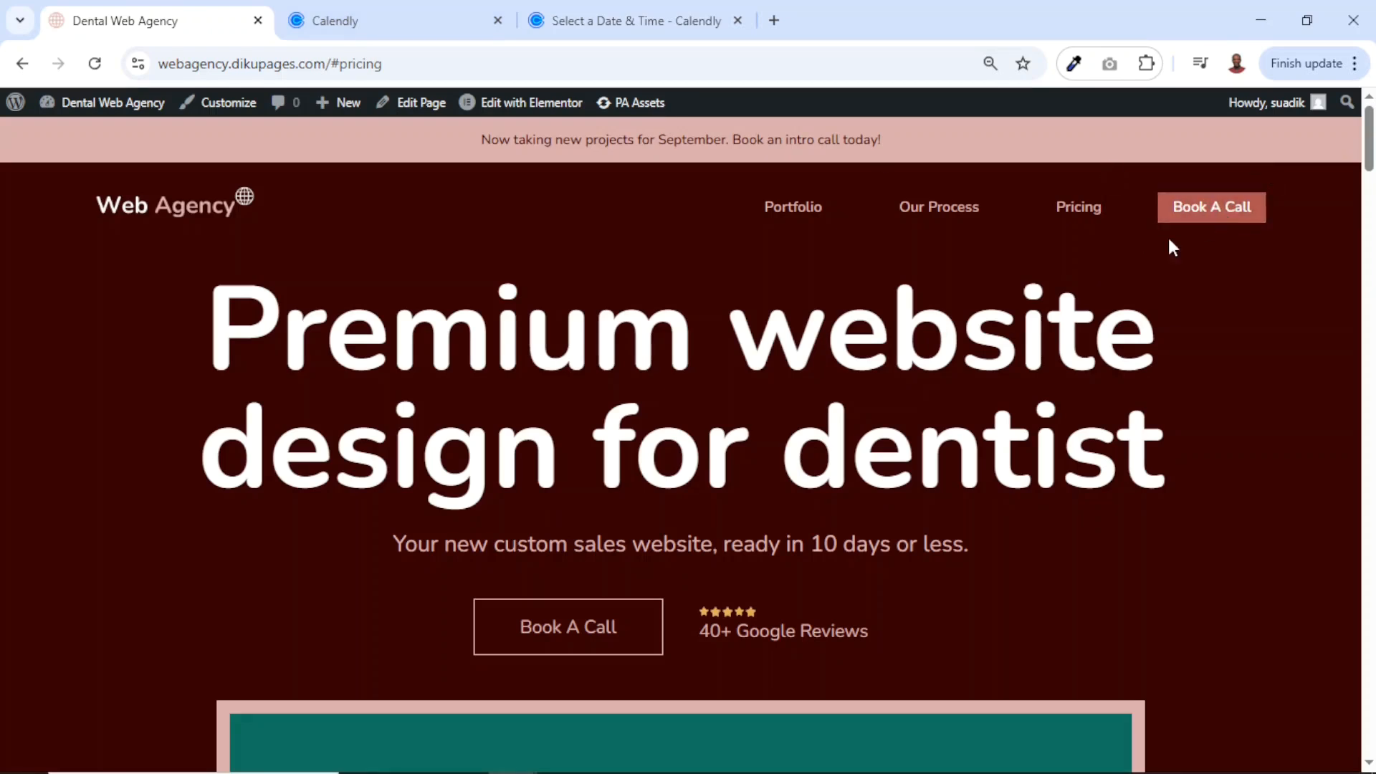
pyautogui.click(568, 27)
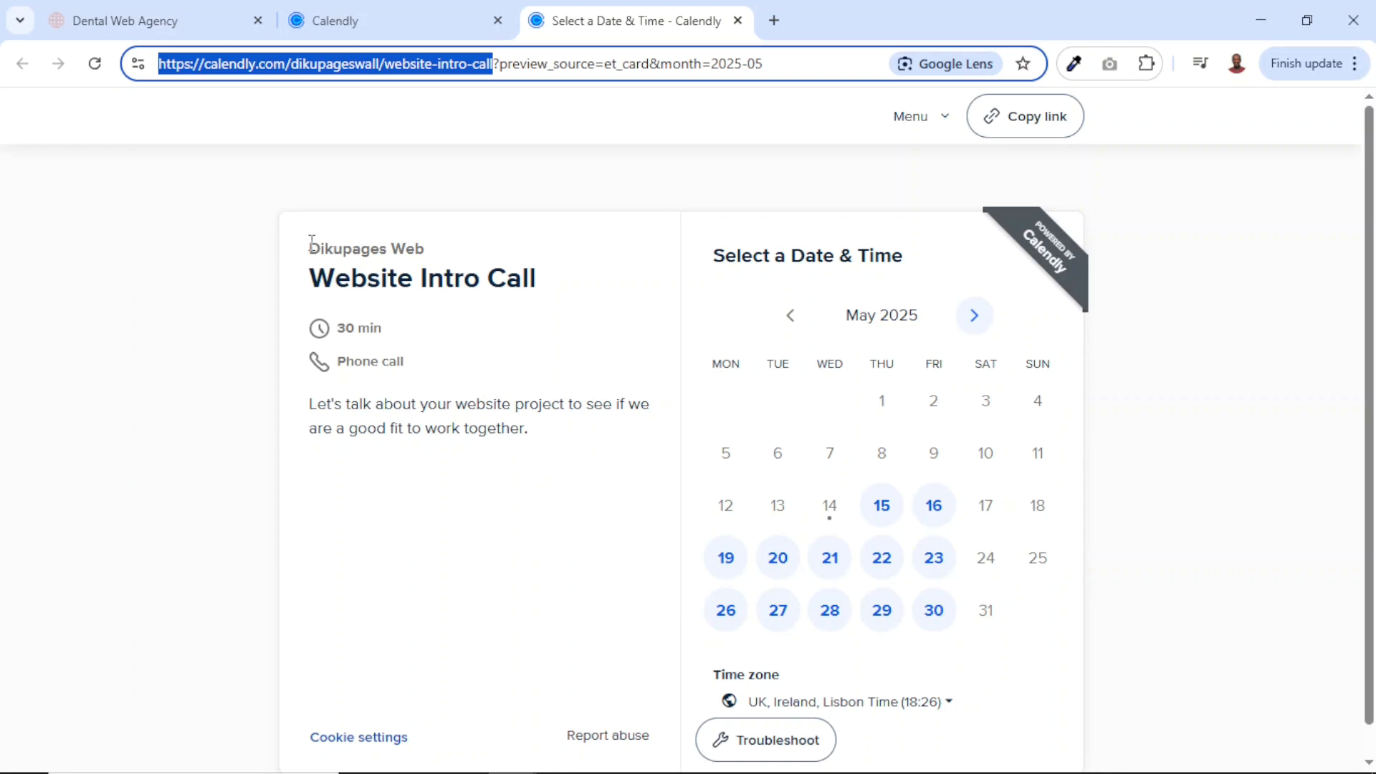
pyautogui.moveTo(310, 248); pyautogui.dragTo(441, 253)
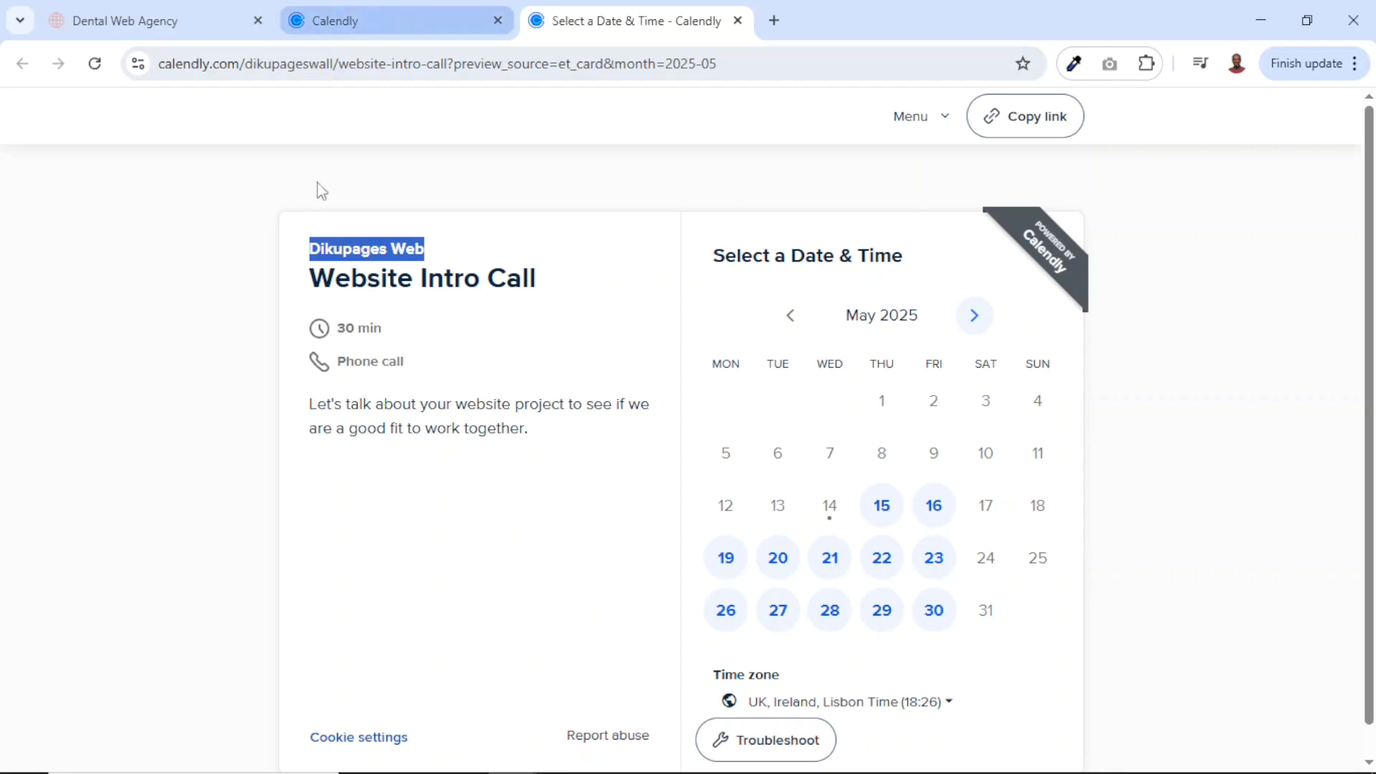
pyautogui.click(350, 23)
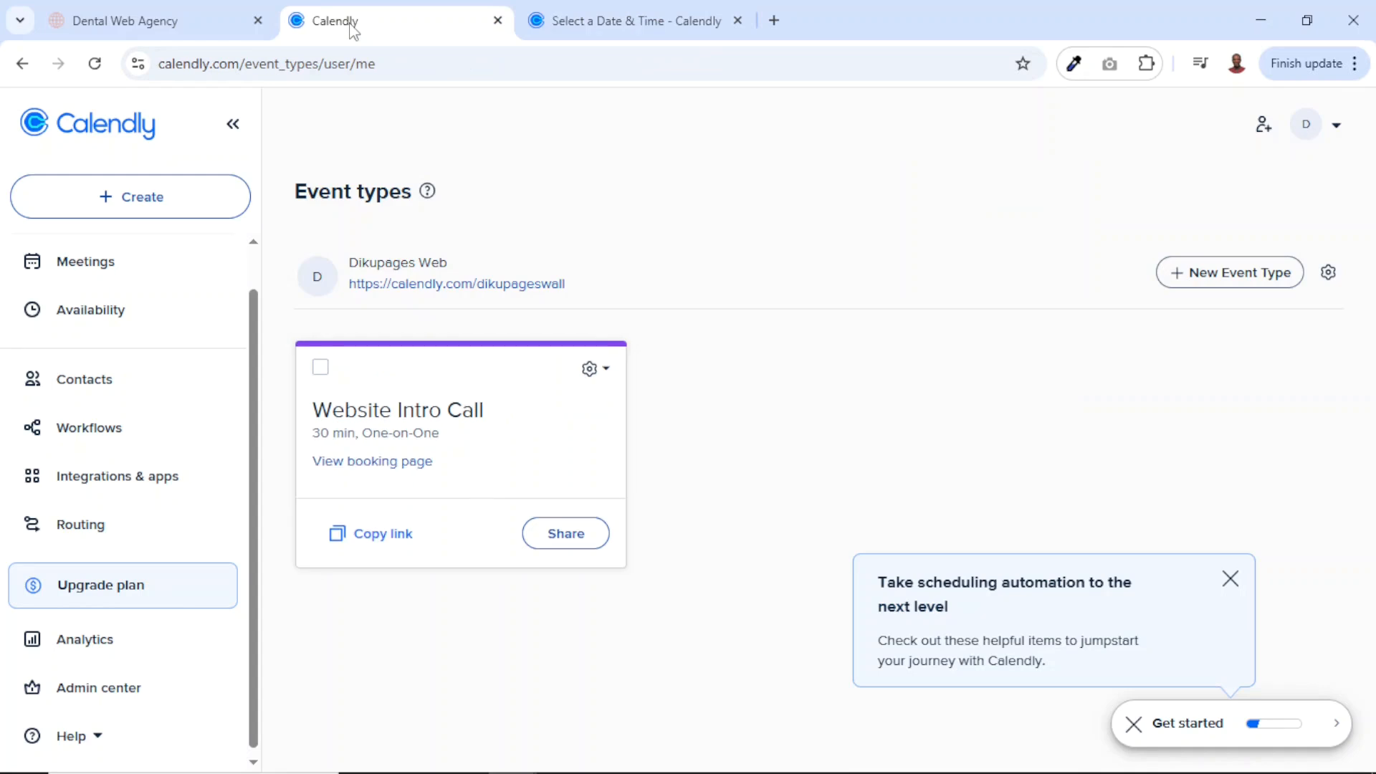
# - In Profile settings, replace the Name 'Dikupages Web' with the owner's full name
pyautogui.click(1338, 131)
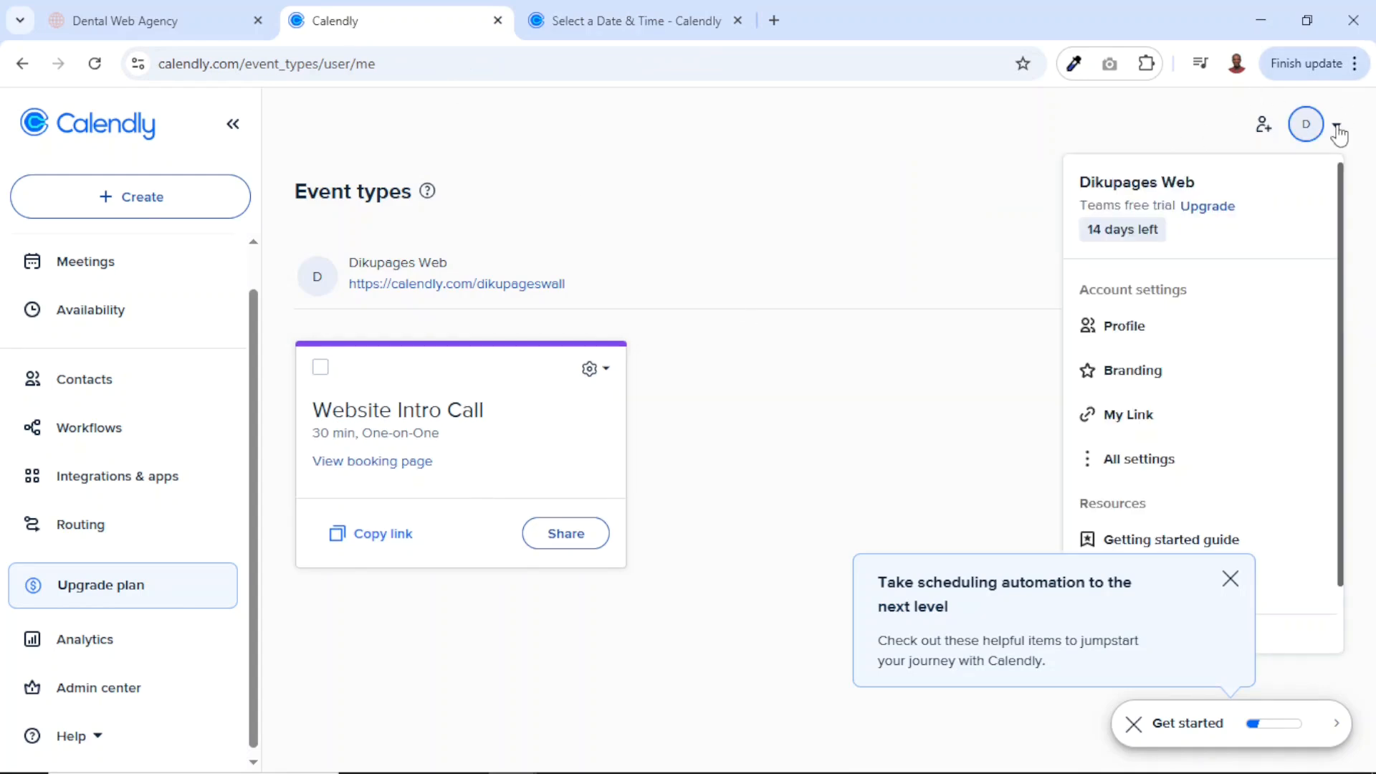
pyautogui.click(1135, 328)
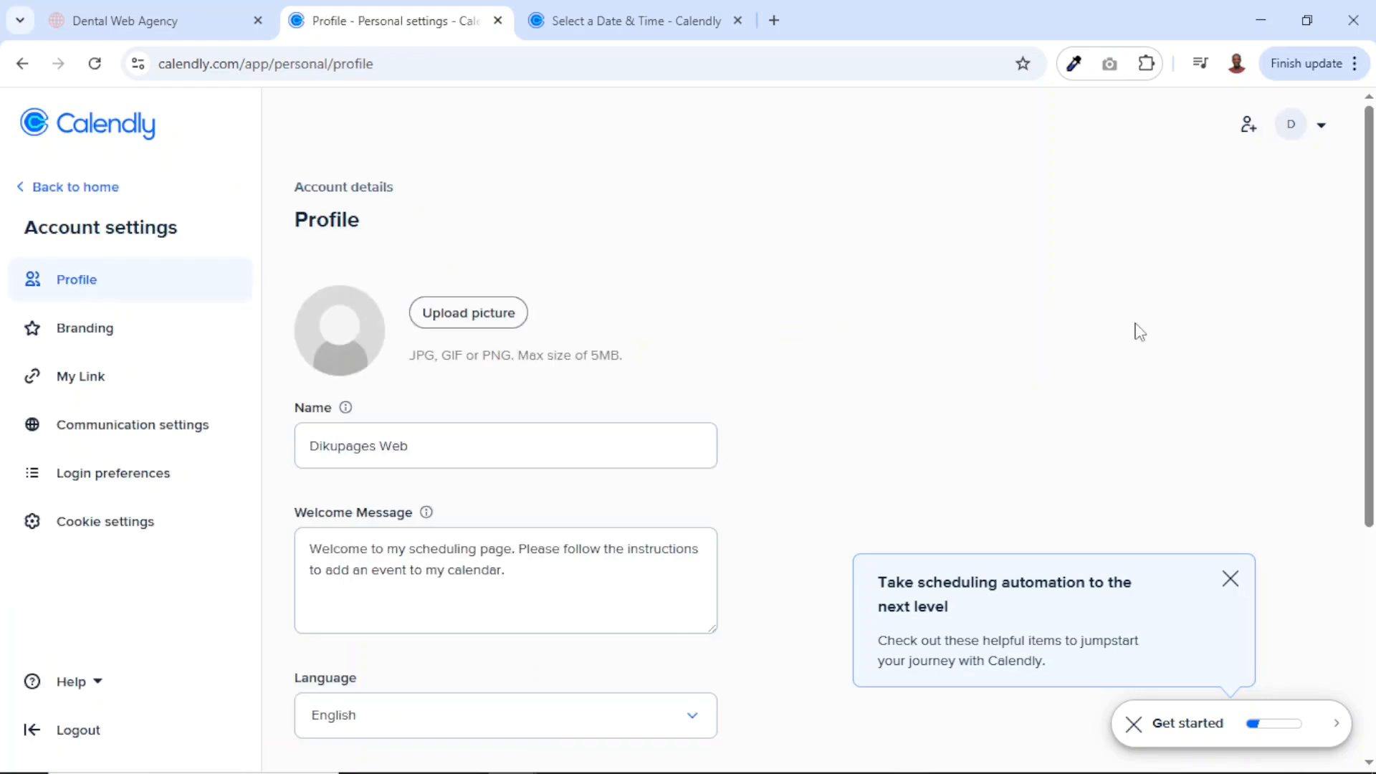
pyautogui.click(461, 444)
pyautogui.hotkey('ctrl', 'a')
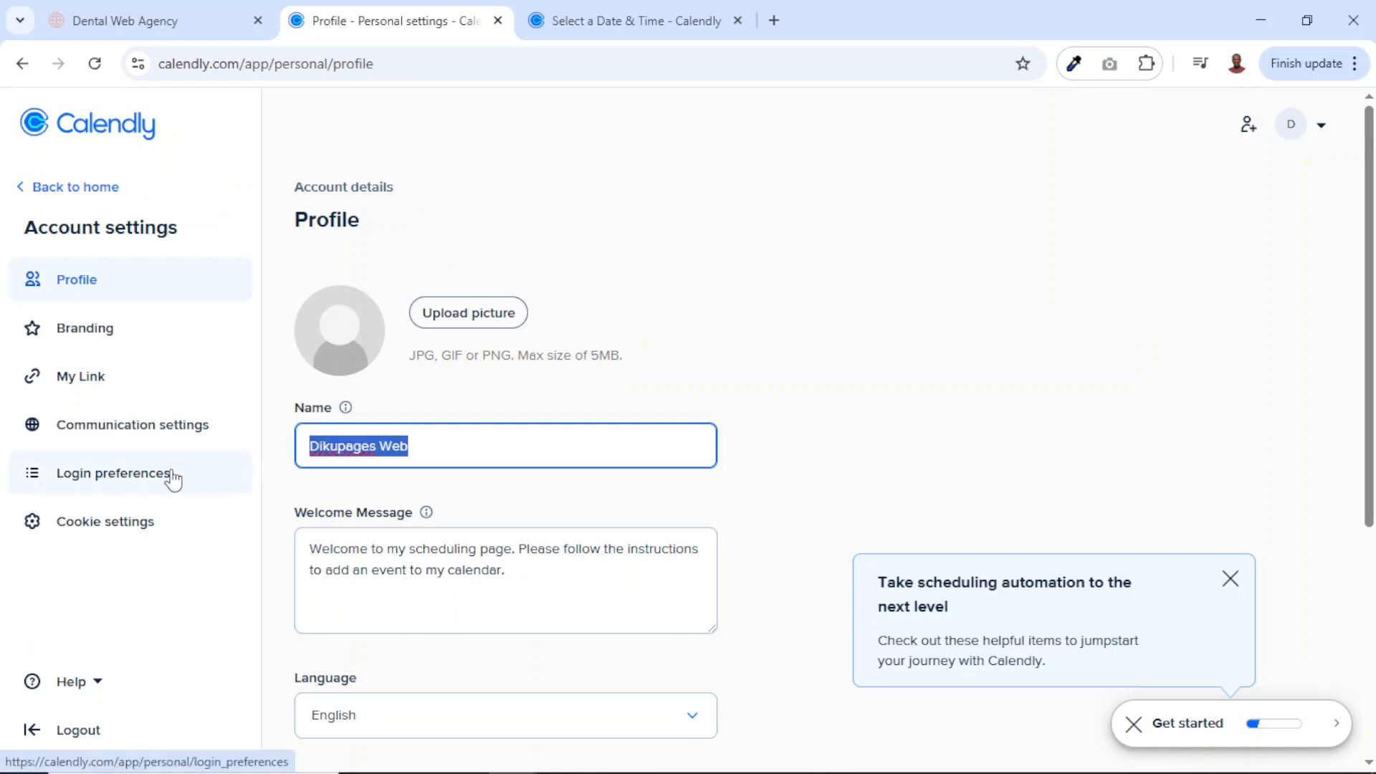
pyautogui.write('Suadiku Abubakari')
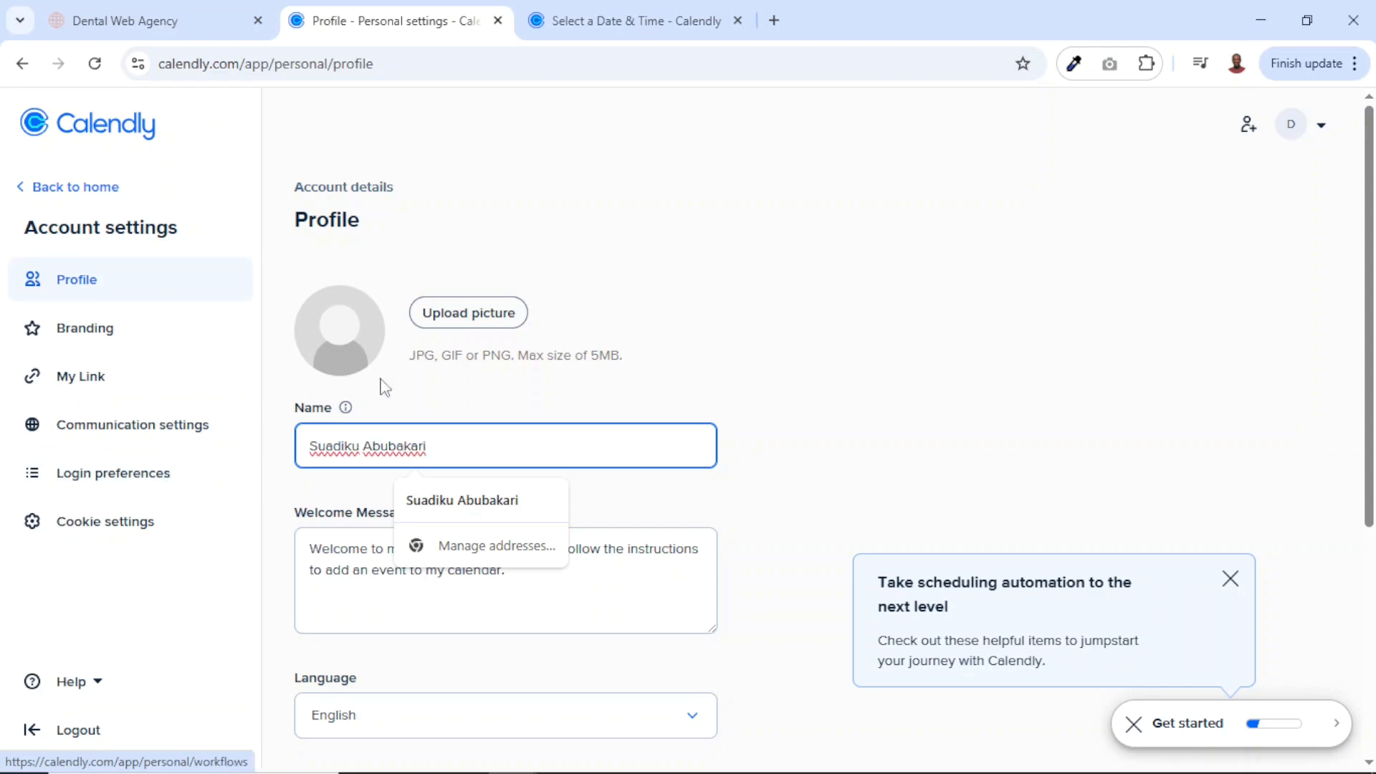
pyautogui.click(455, 323)
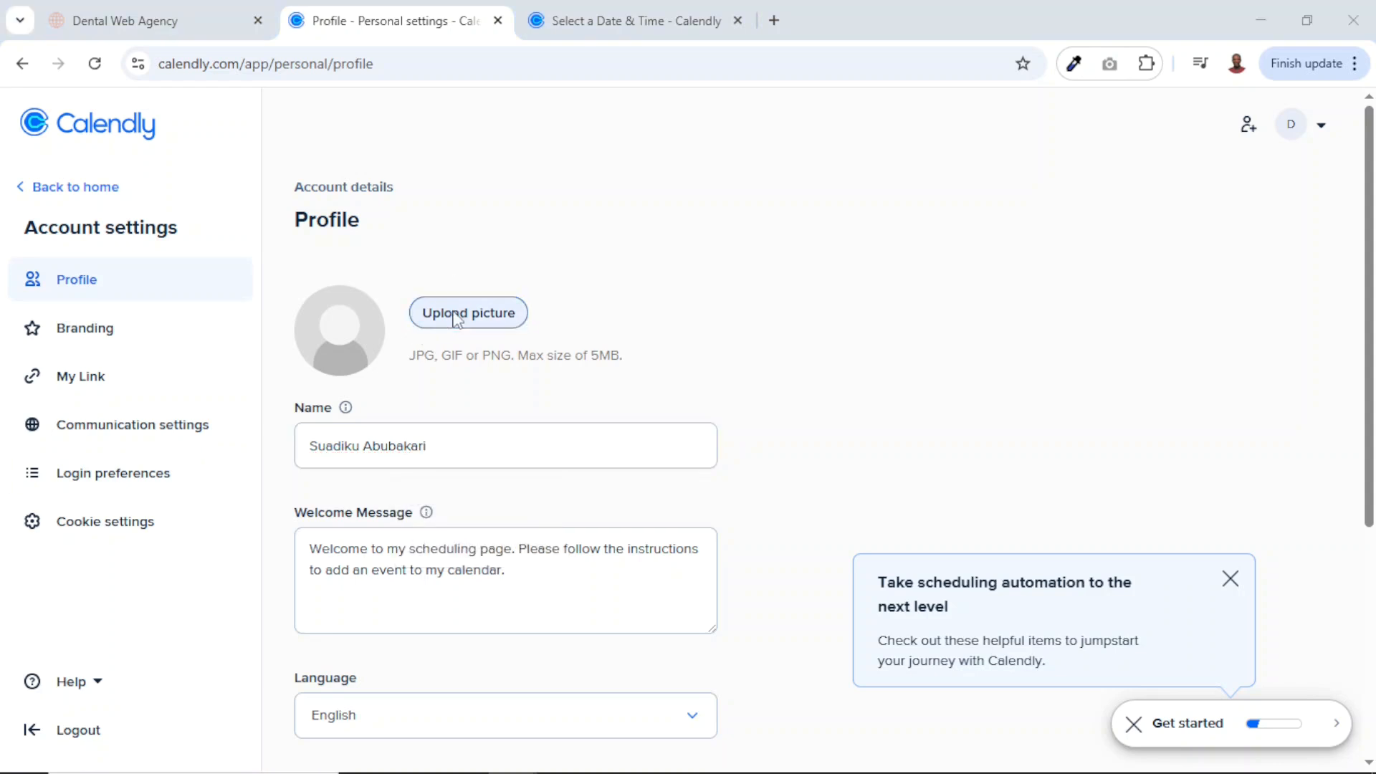
# - Upload the portrait photo cropped to full size, save the profile, and reload the booking page
pyautogui.click(295, 243)
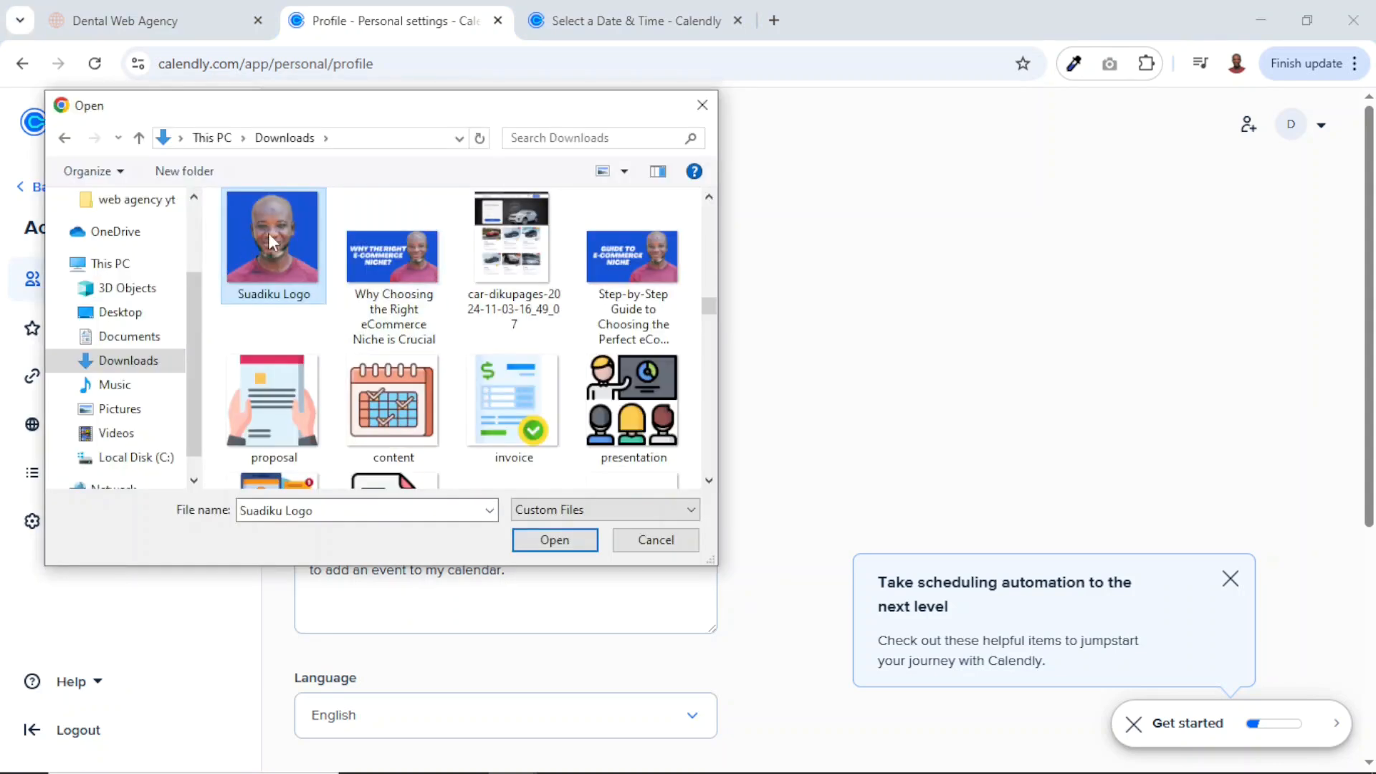
pyautogui.click(555, 542)
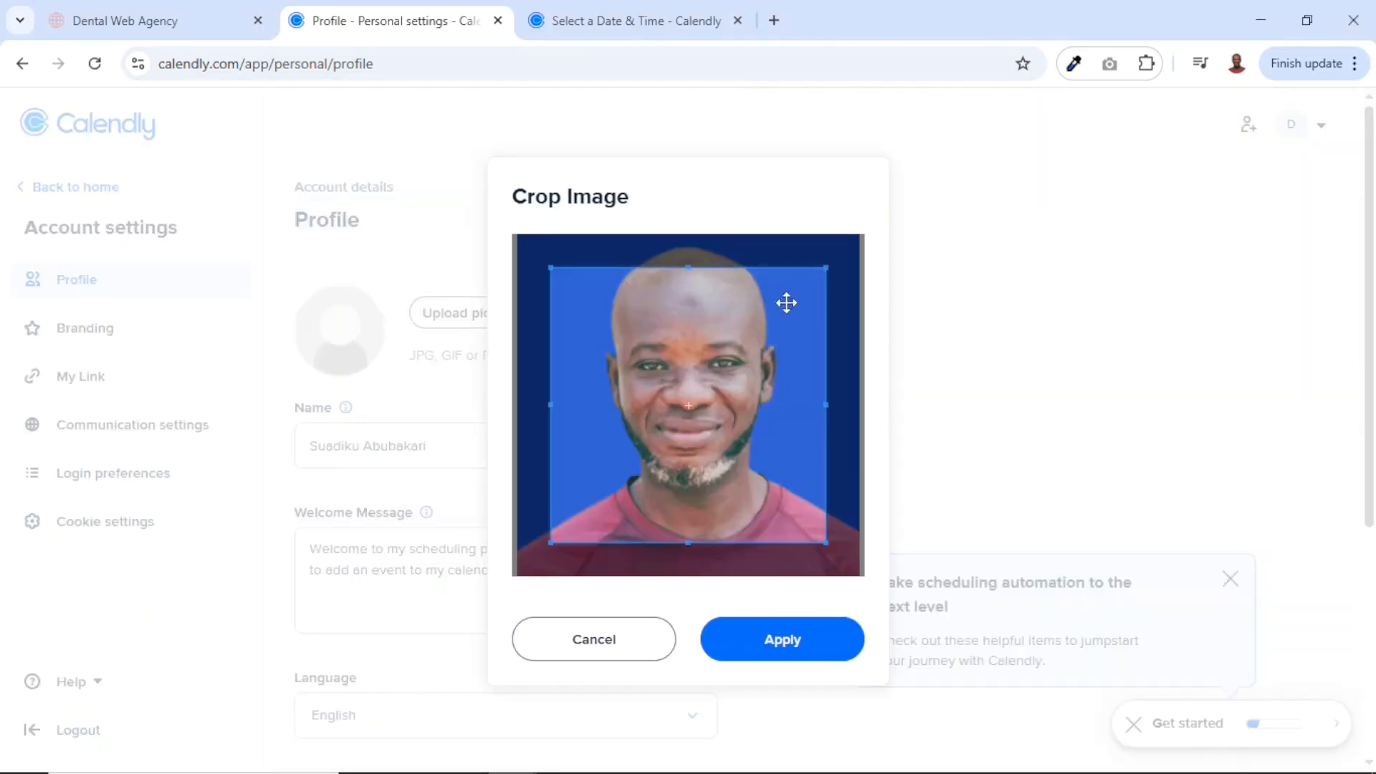
pyautogui.moveTo(826, 267); pyautogui.dragTo(872, 239)
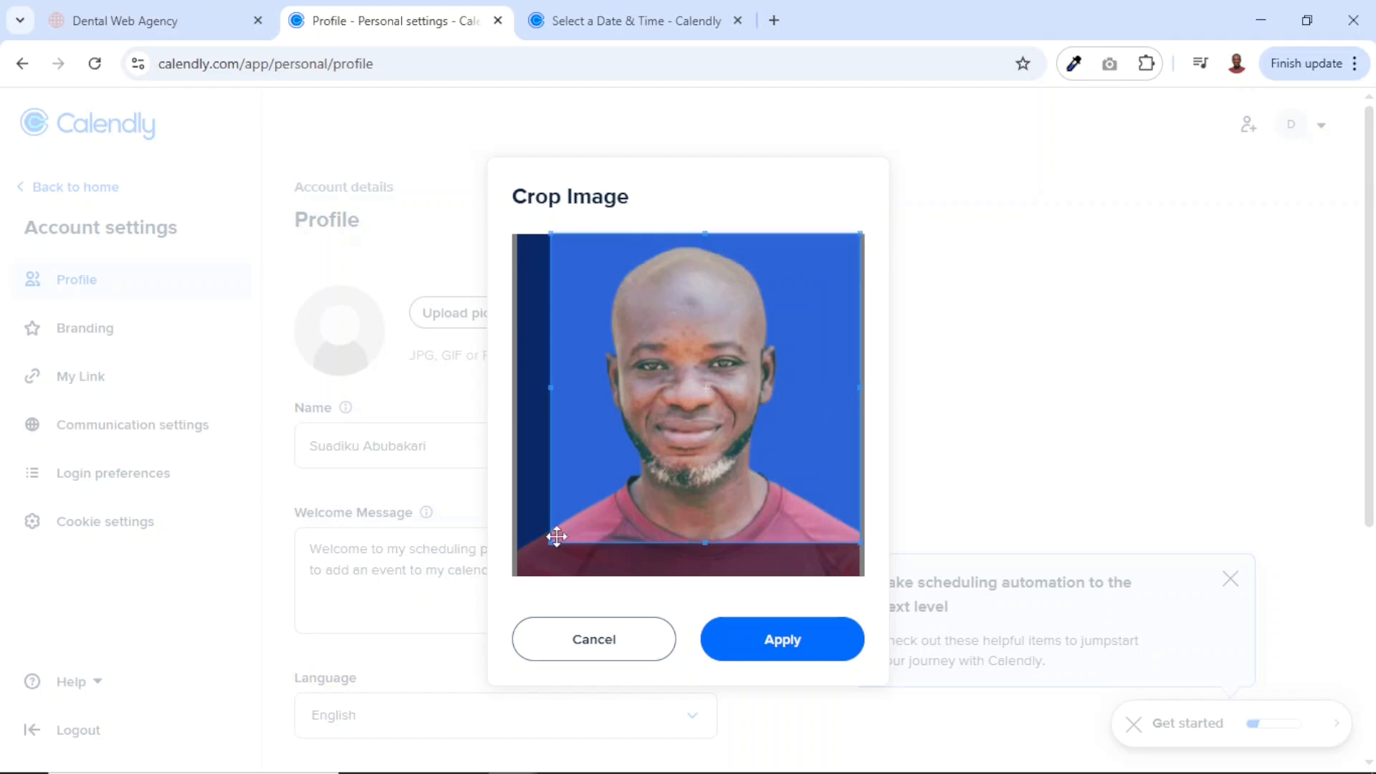
pyautogui.moveTo(550, 548); pyautogui.dragTo(427, 626)
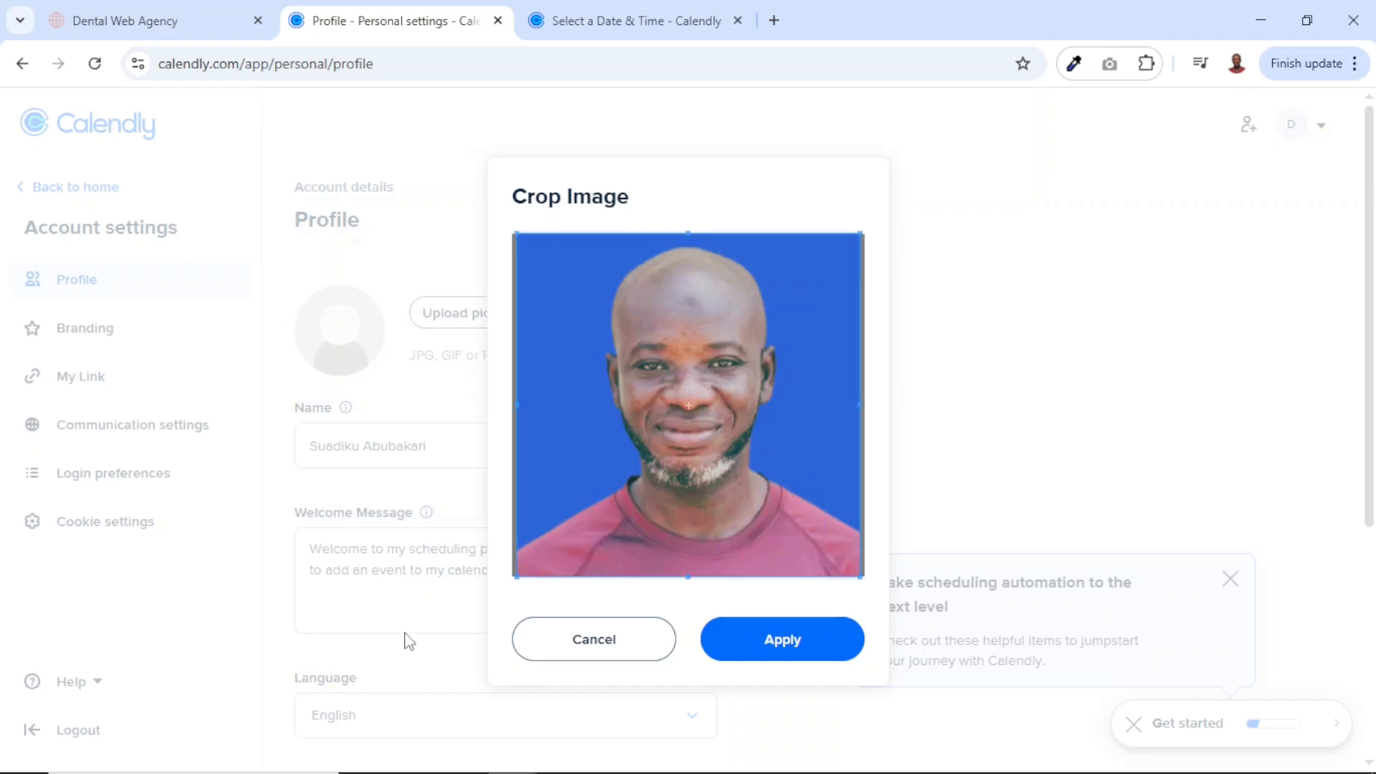
pyautogui.click(775, 655)
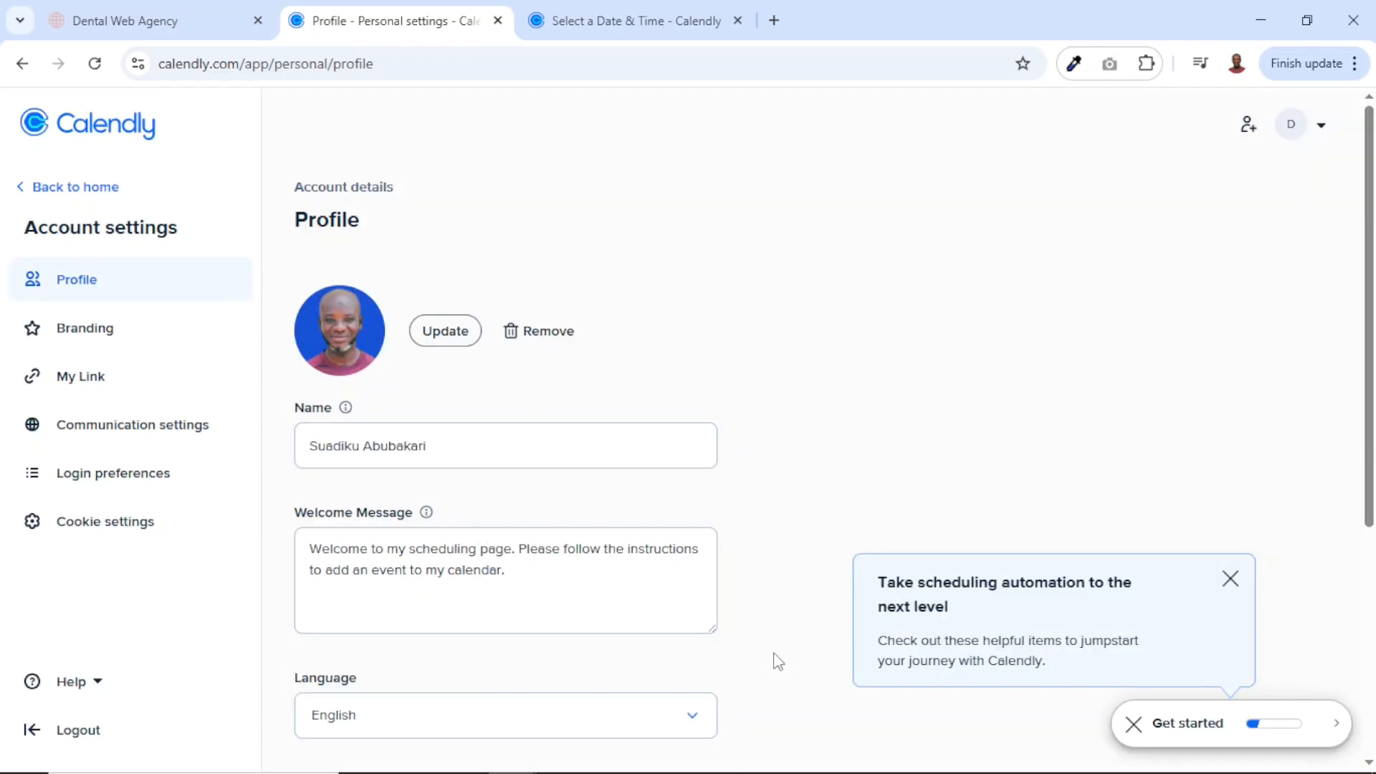
pyautogui.scroll(-5, 777, 661)
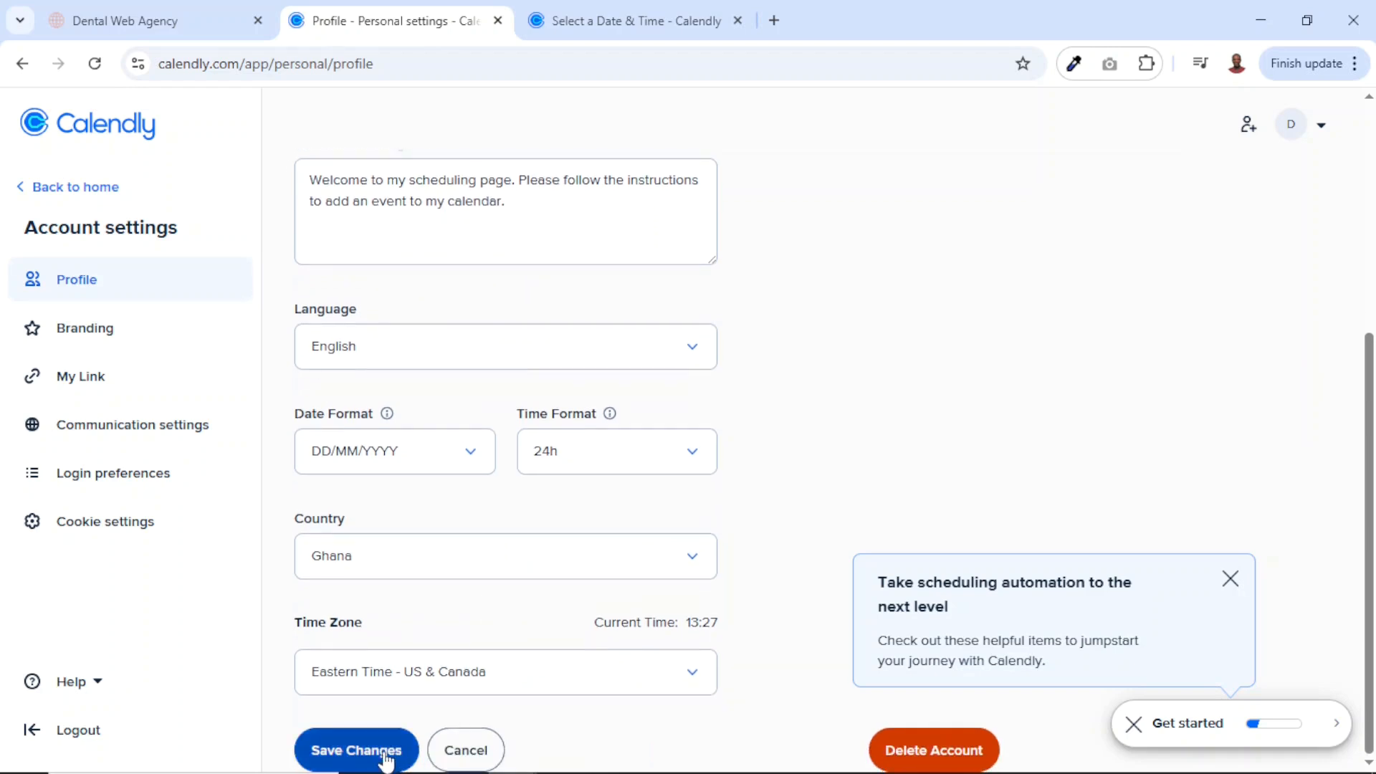
pyautogui.click(359, 751)
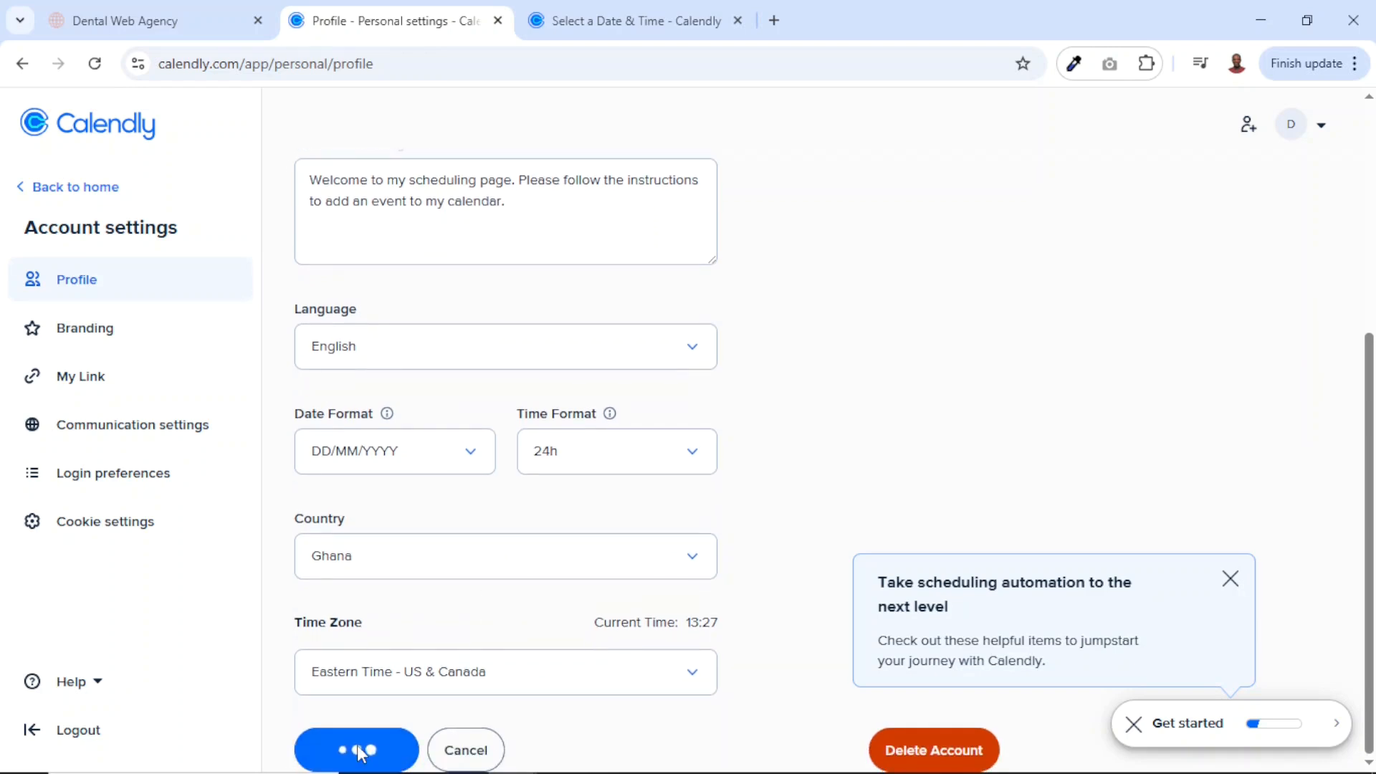
pyautogui.click(636, 21)
pyautogui.click(93, 63)
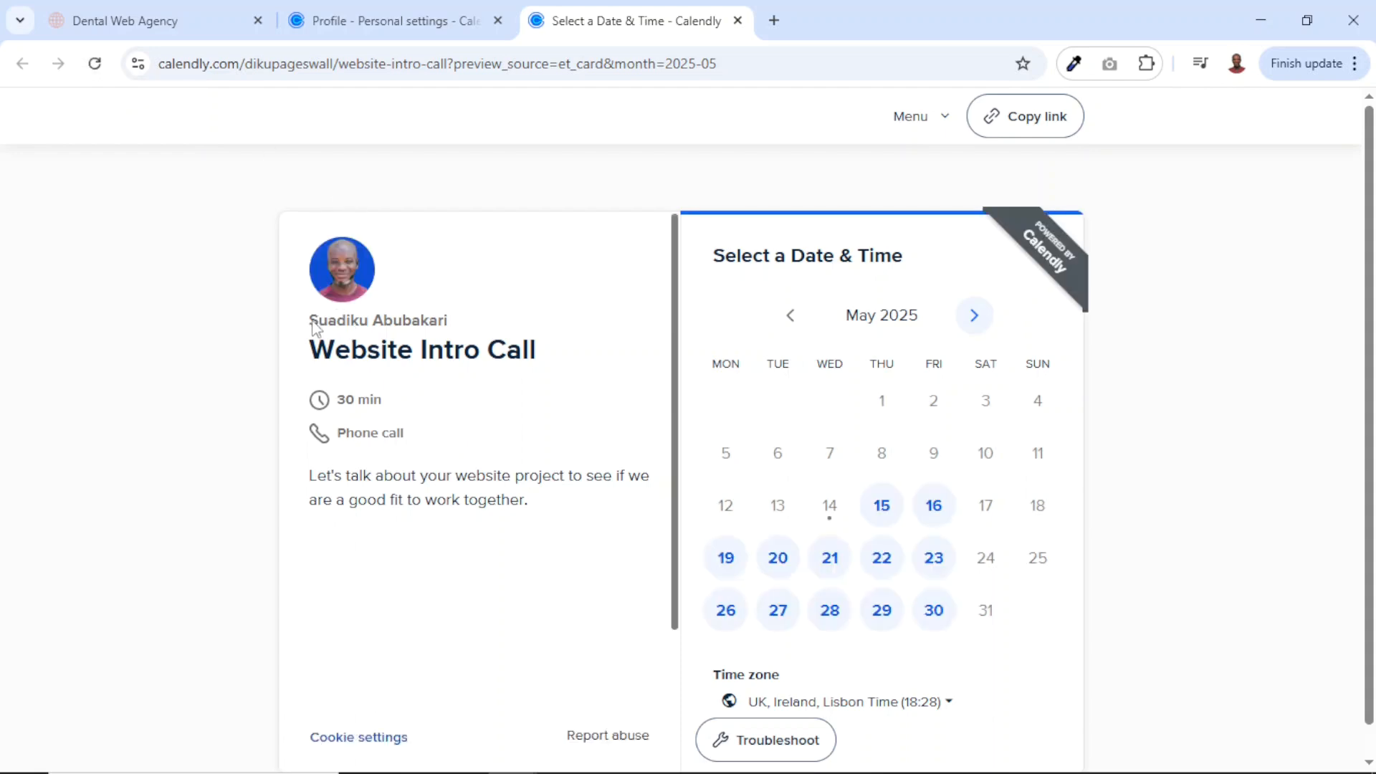
# - Check the host name on the booking page, close that tab, and go back to Calendly home
pyautogui.moveTo(312, 321); pyautogui.dragTo(478, 322)
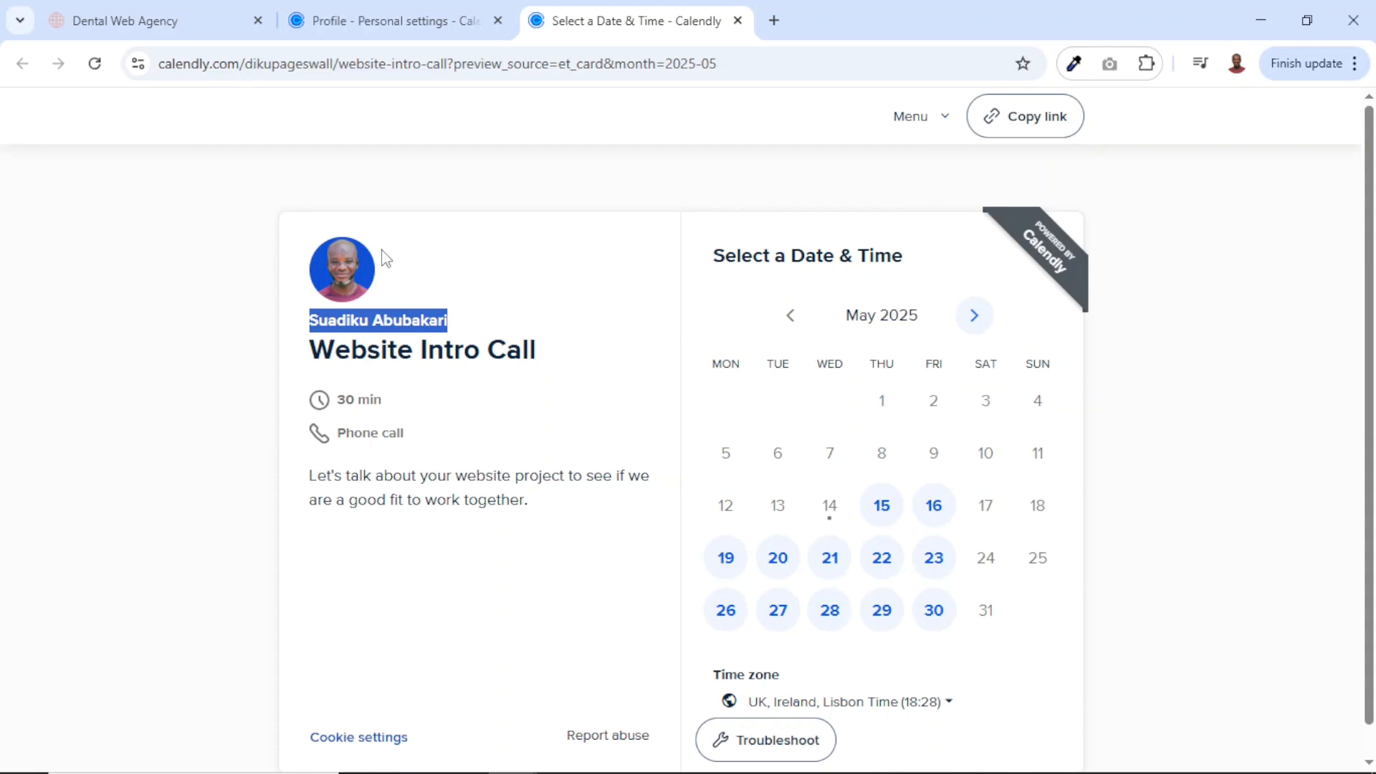
pyautogui.click(738, 21)
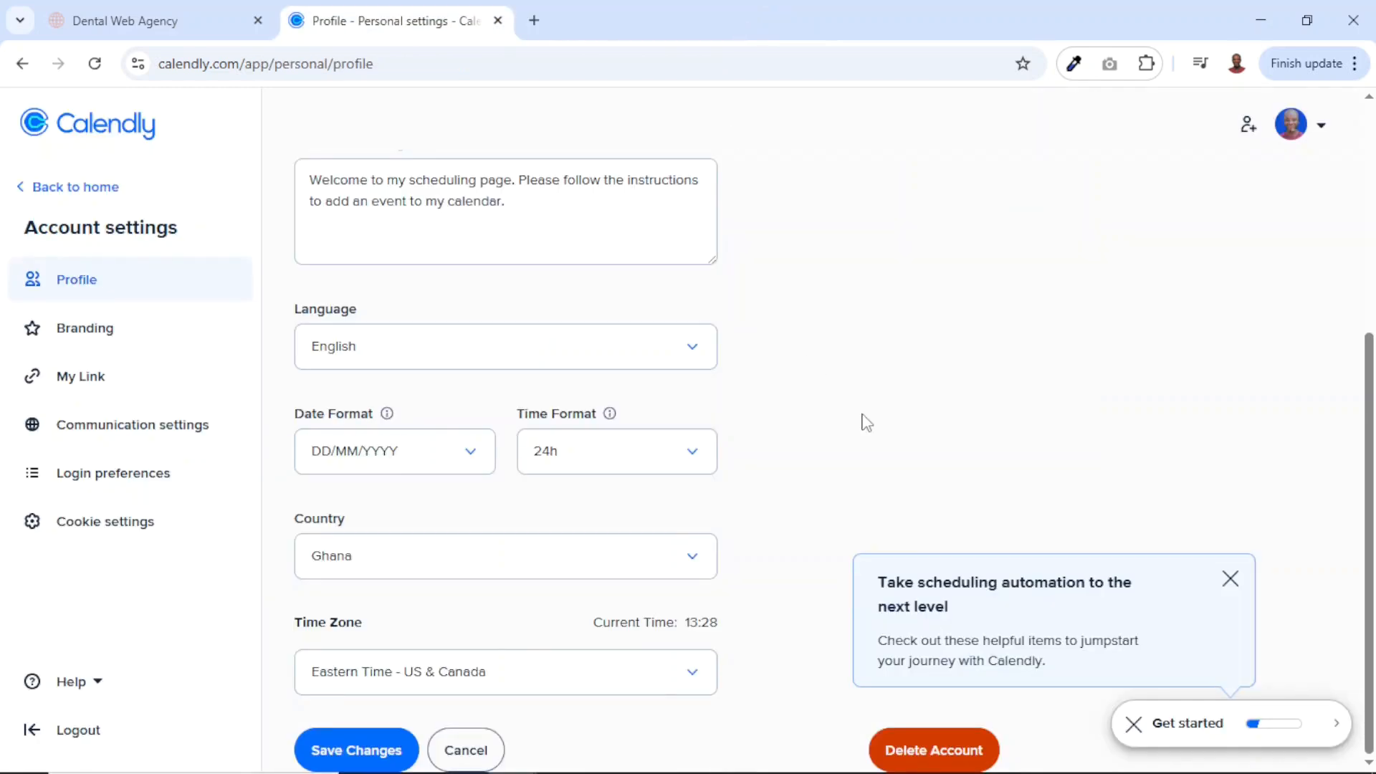
pyautogui.scroll(5, 866, 423)
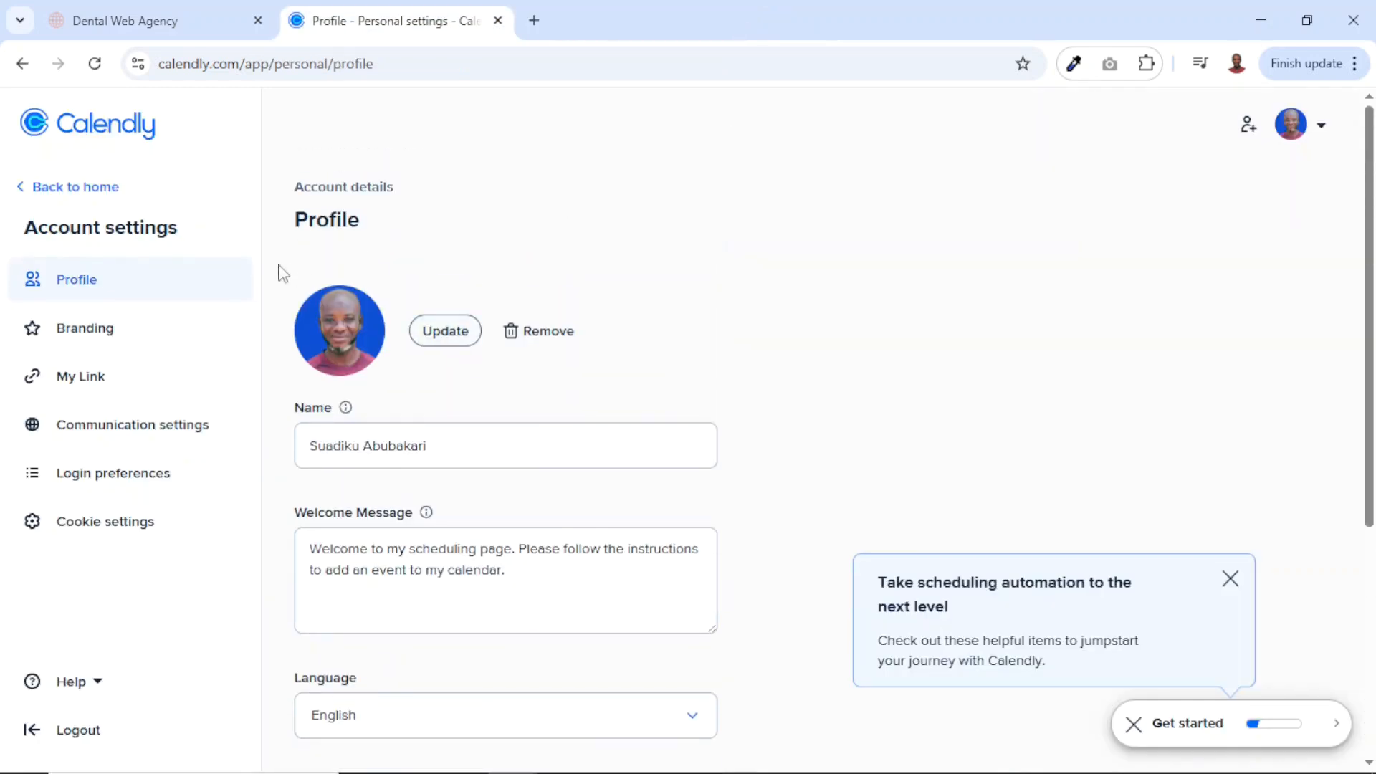
pyautogui.click(84, 192)
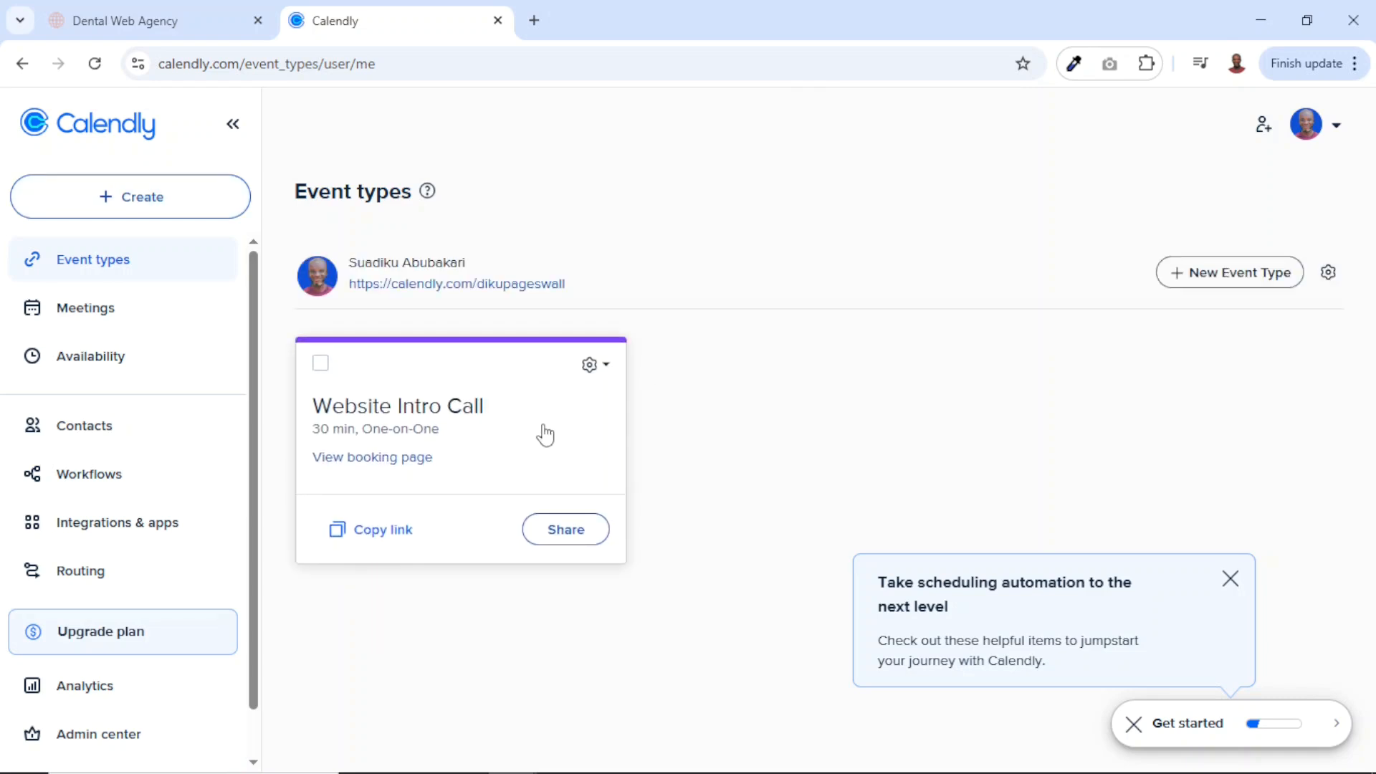
# - On the dental agency WordPress site, create a page titled 'Book A Call' and publish it
pyautogui.click(145, 27)
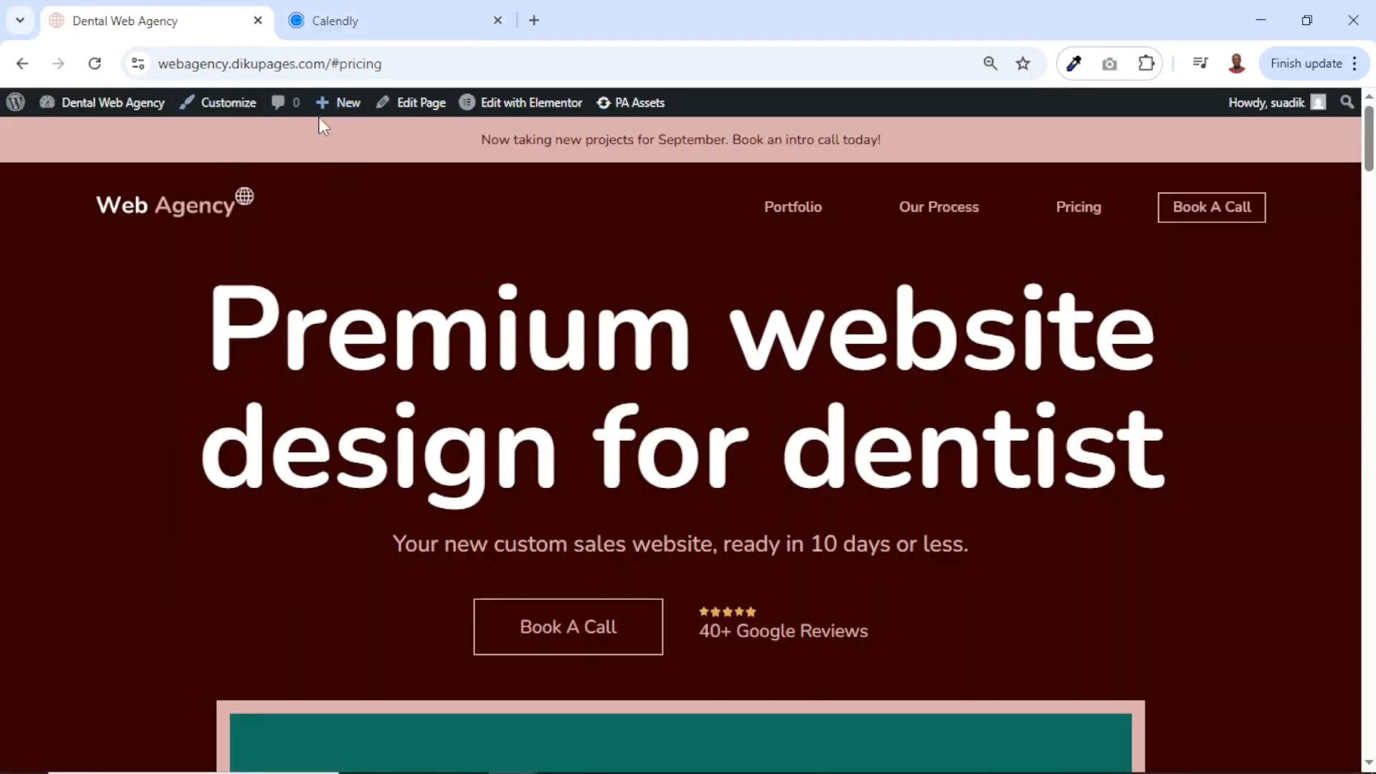
pyautogui.moveTo(335, 102)
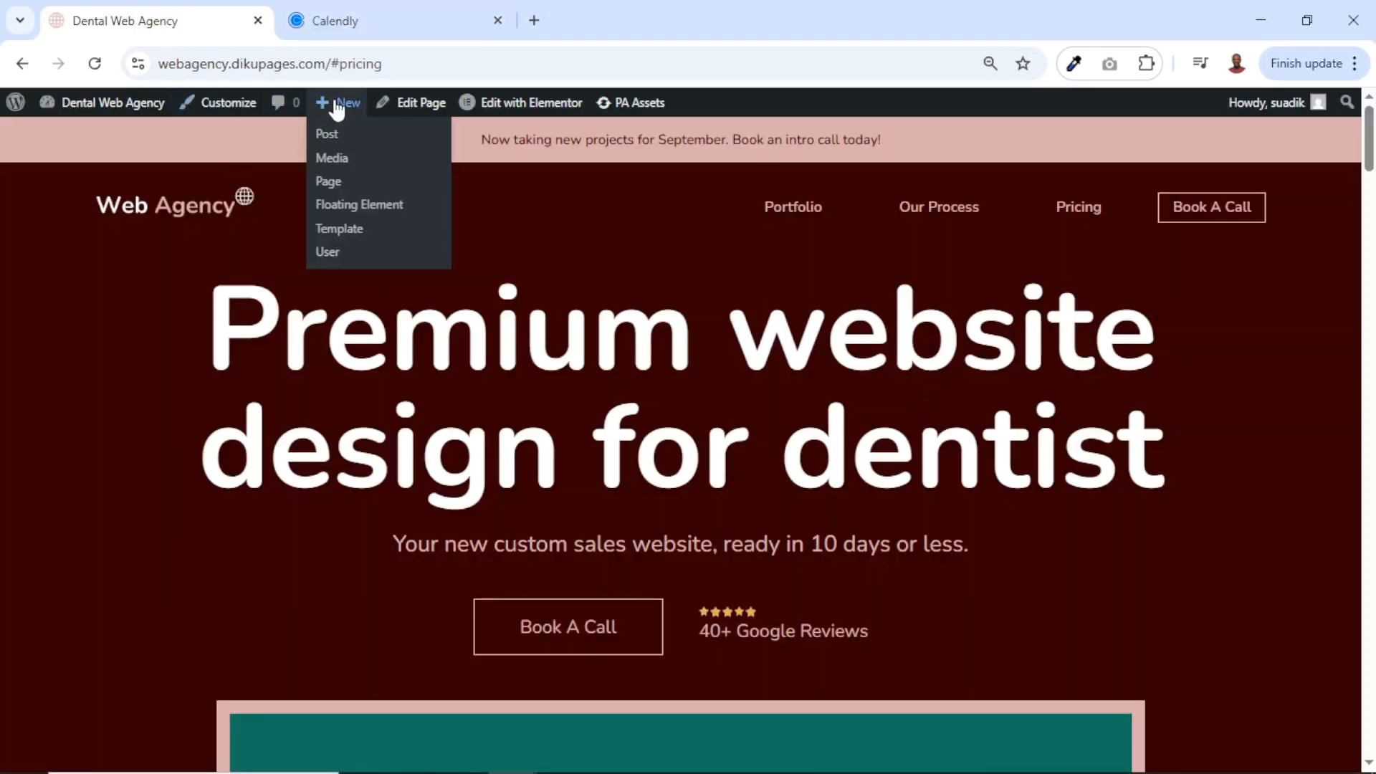
pyautogui.click(329, 184)
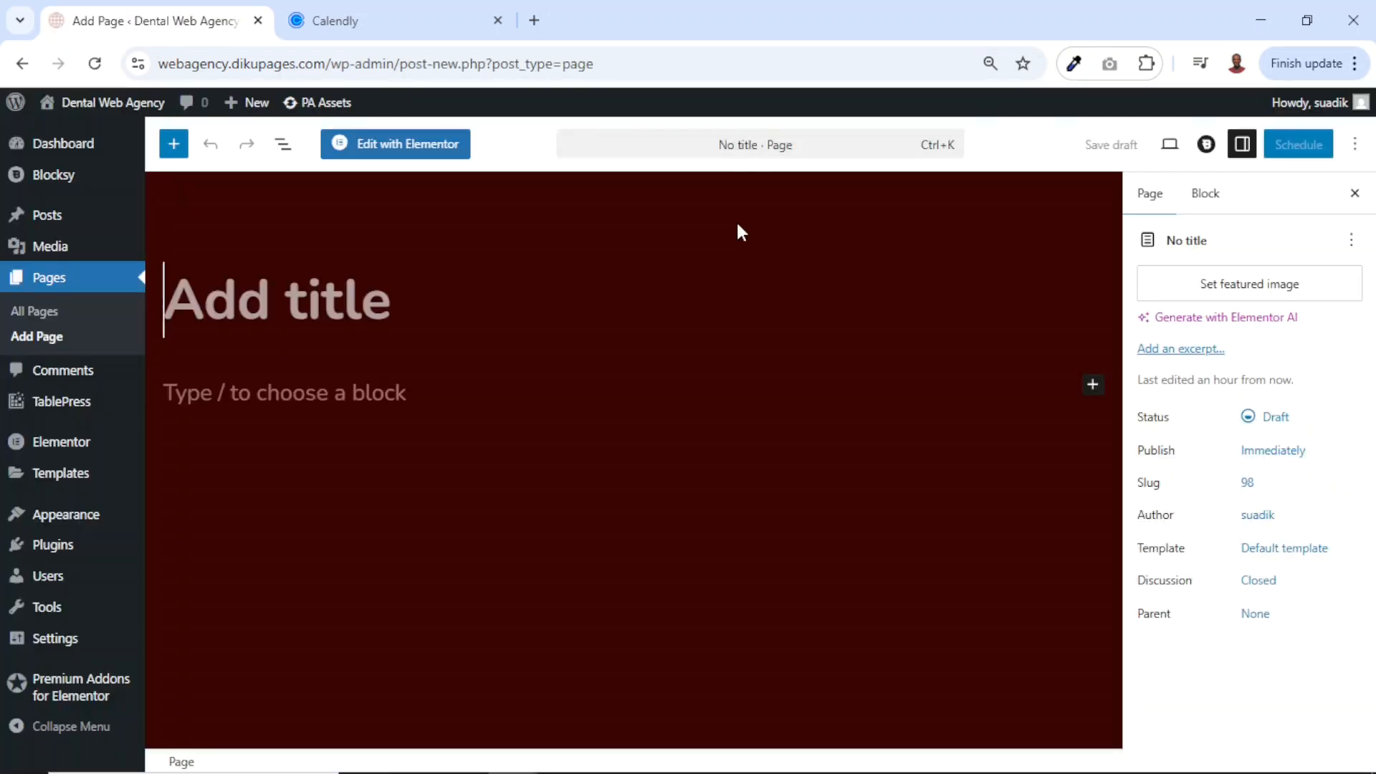
pyautogui.write('Book A C')
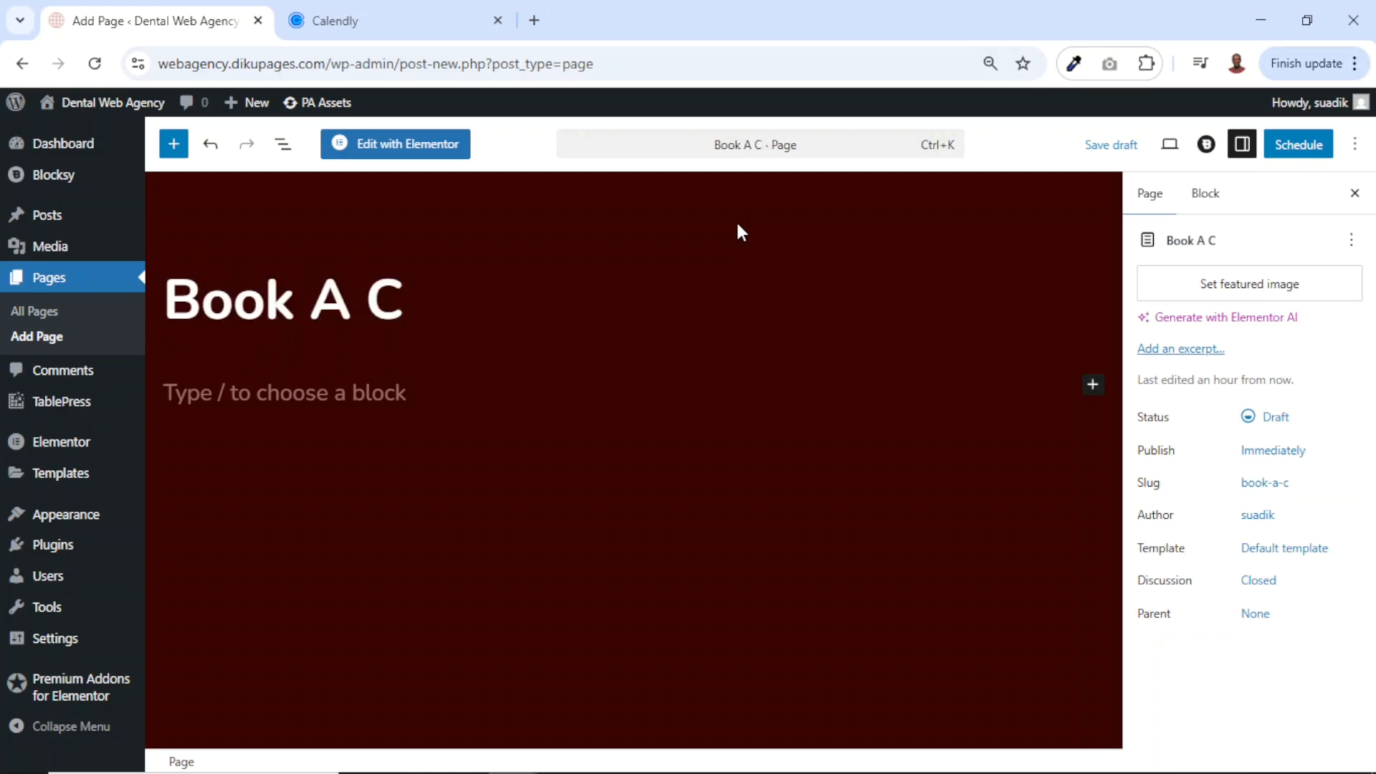
pyautogui.write('all')
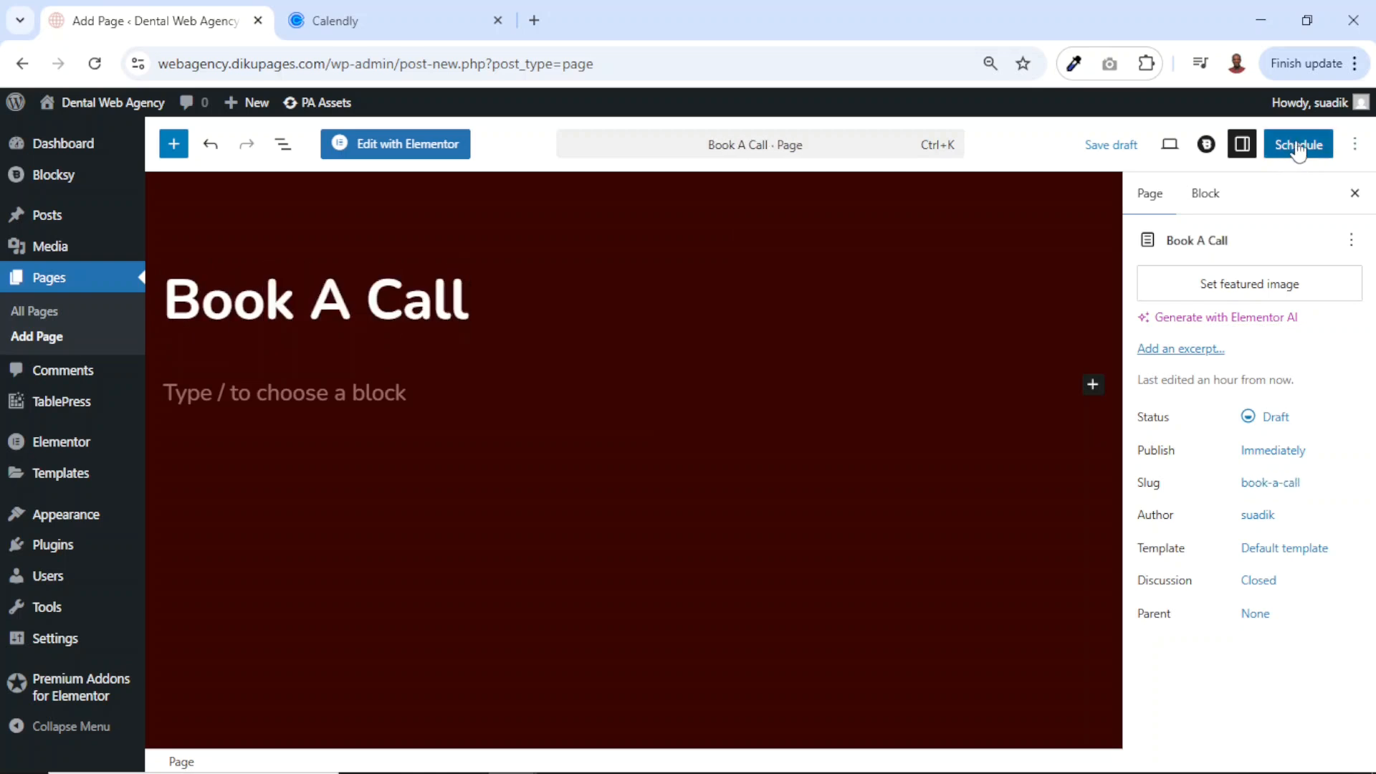
pyautogui.click(1299, 147)
pyautogui.click(1299, 145)
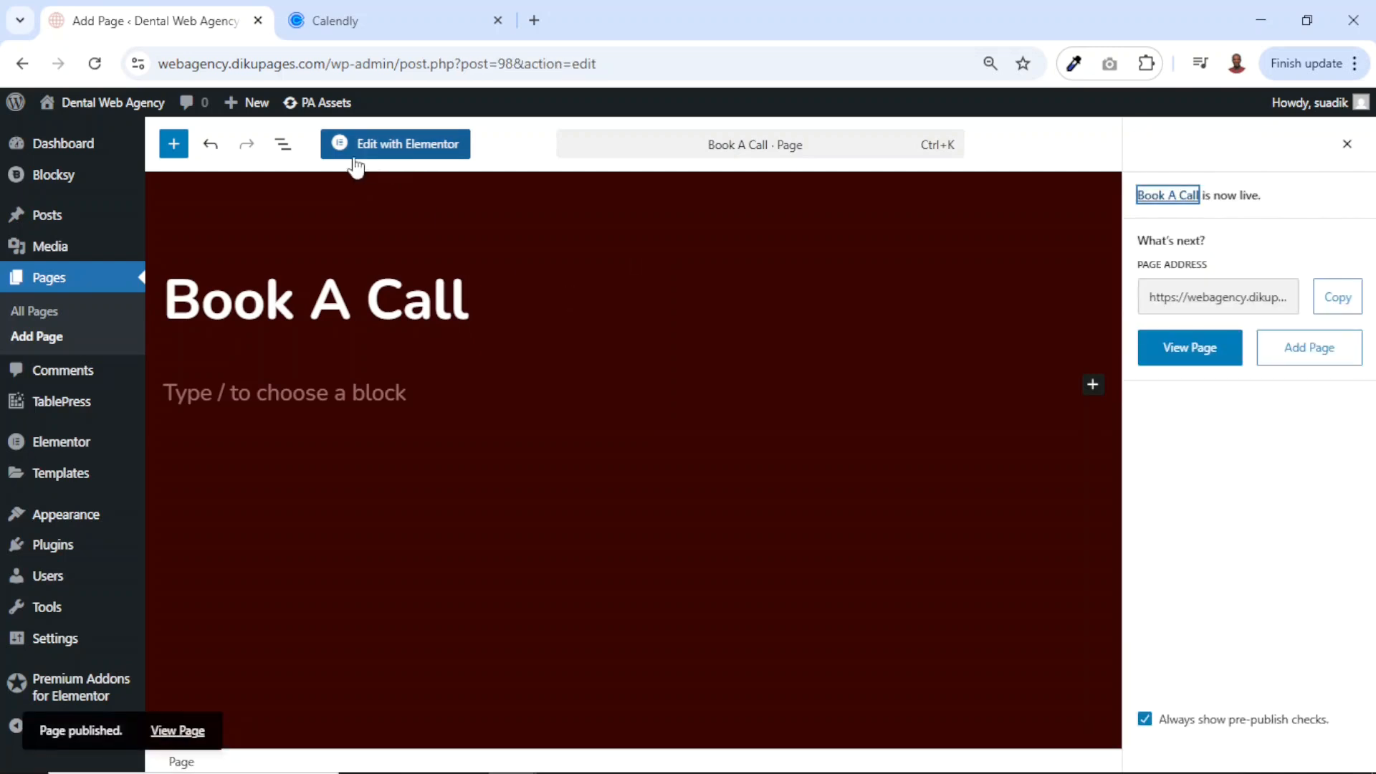
pyautogui.click(391, 154)
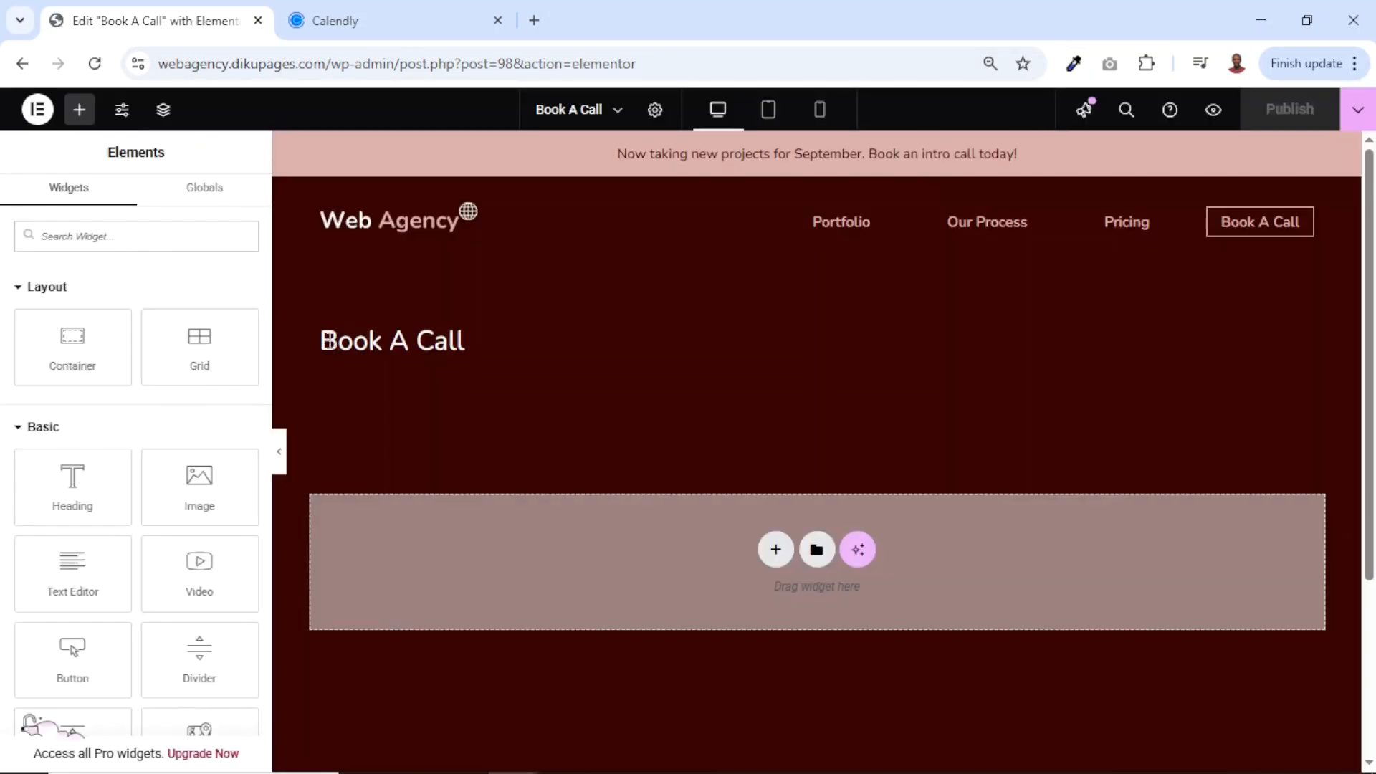
# - Set the Book A Call page layout to Elementor Full Width in Page Settings
pyautogui.moveTo(324, 341); pyautogui.dragTo(533, 350)
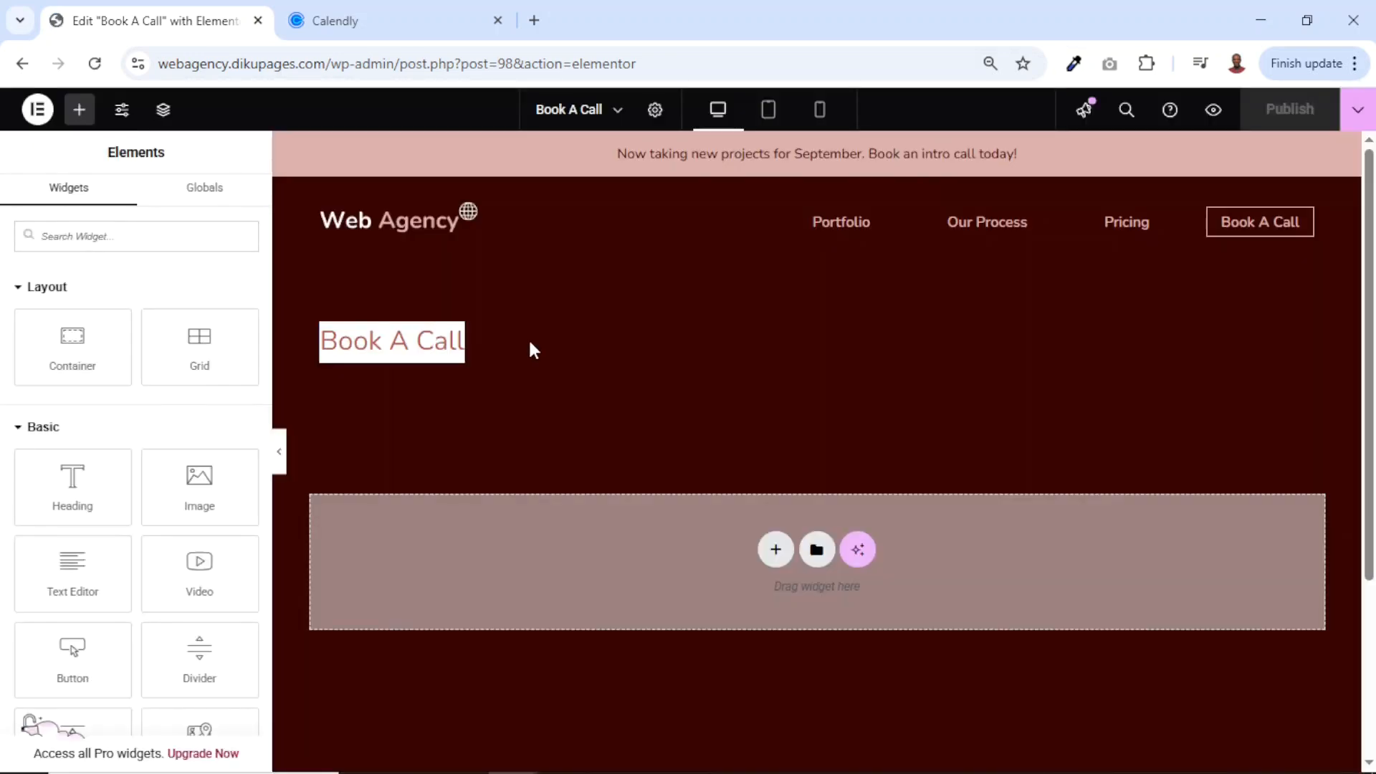
pyautogui.click(656, 111)
pyautogui.scroll(-3, 132, 574)
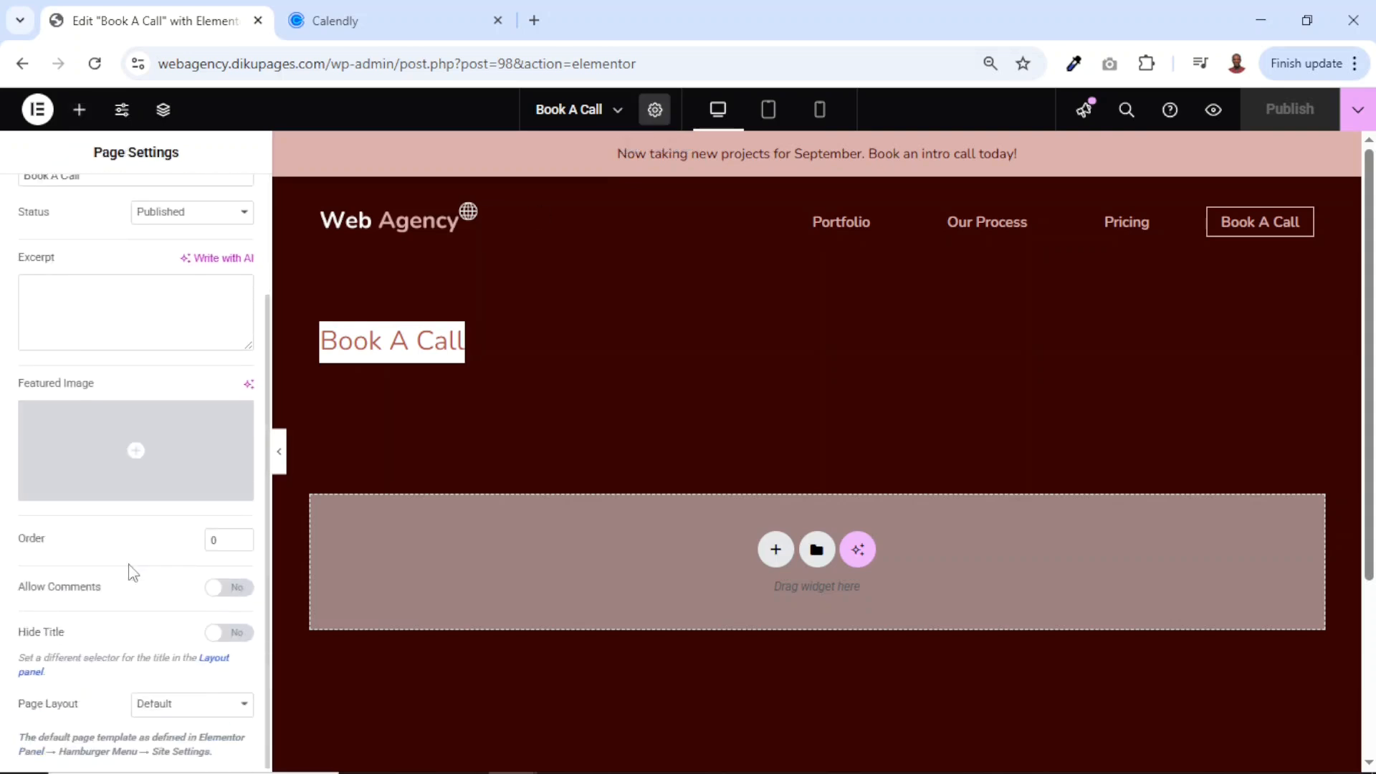
pyautogui.click(176, 710)
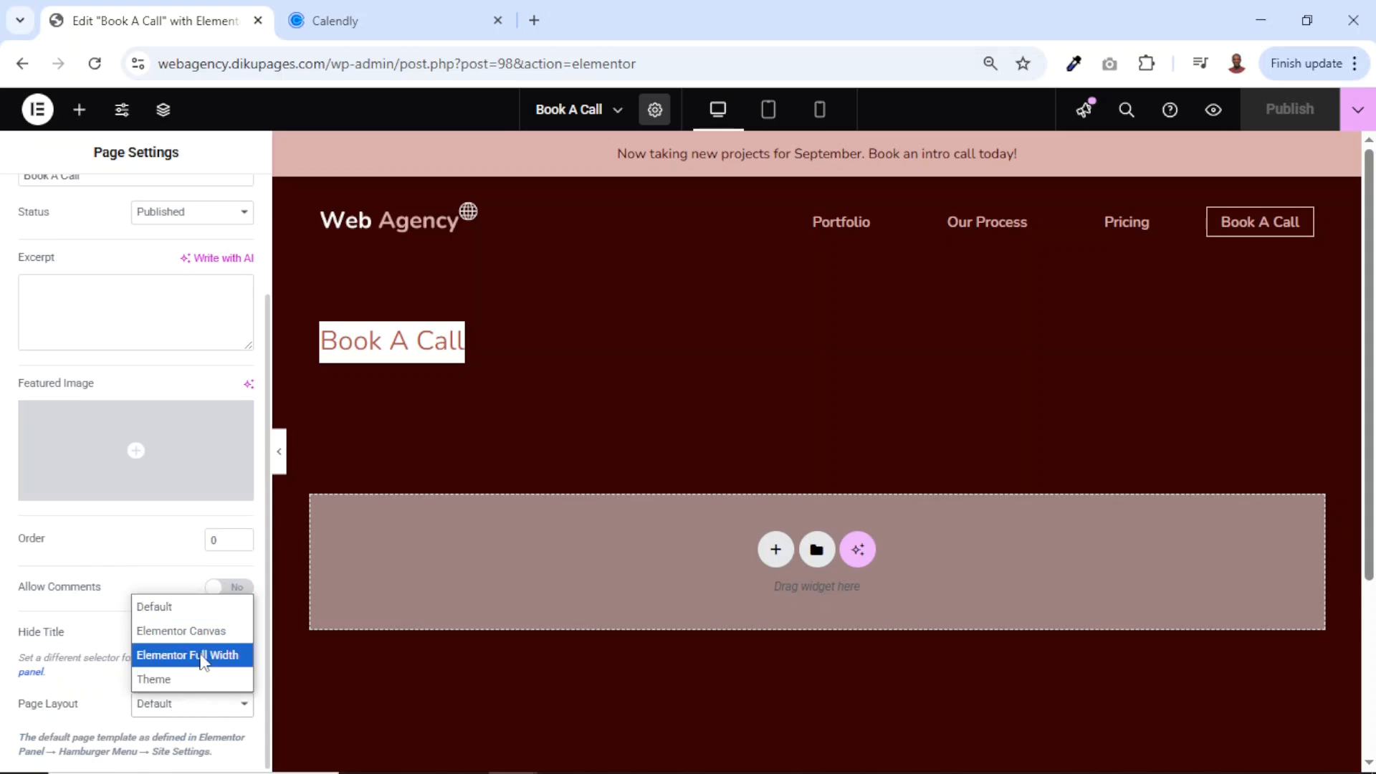
pyautogui.click(203, 657)
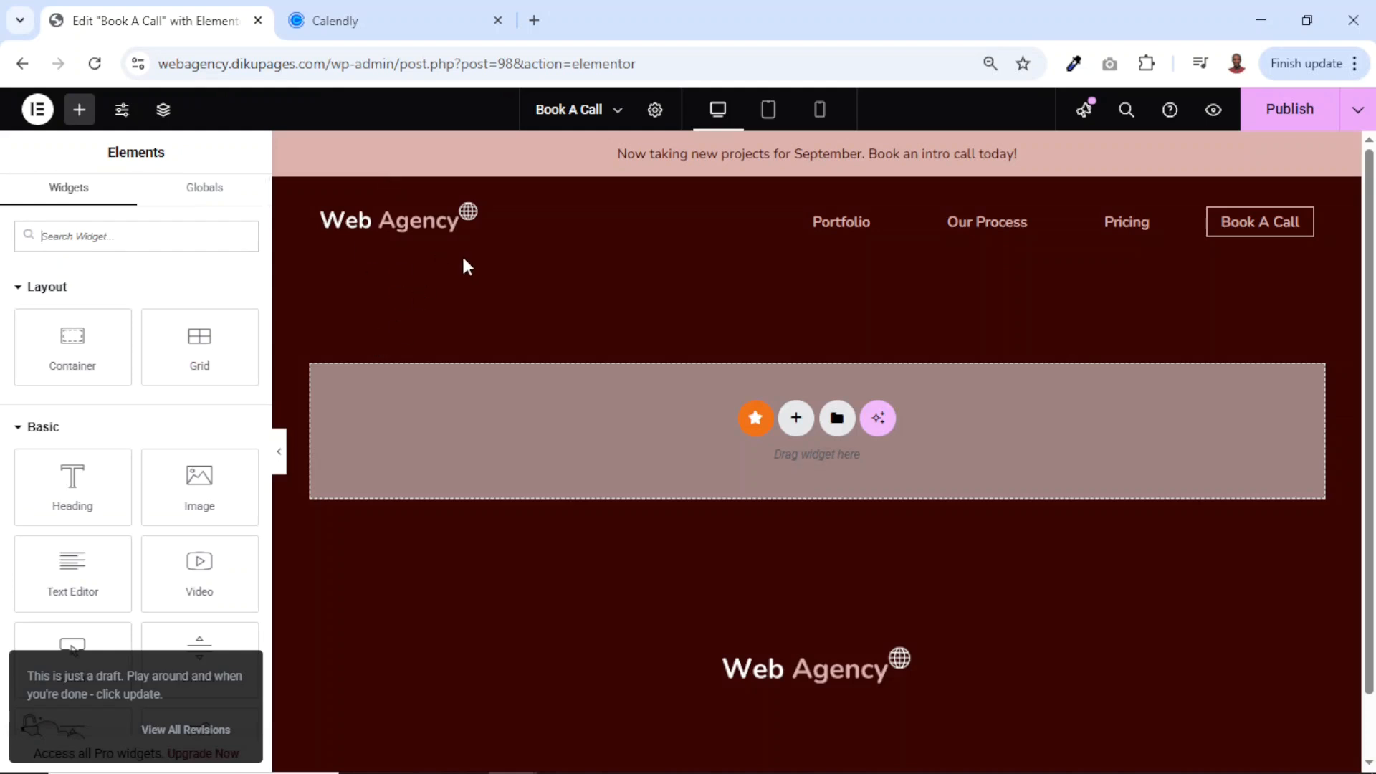
# - Add a single-column flexbox container to the Book A Call page and drop a Shortcode widget into it
pyautogui.click(796, 423)
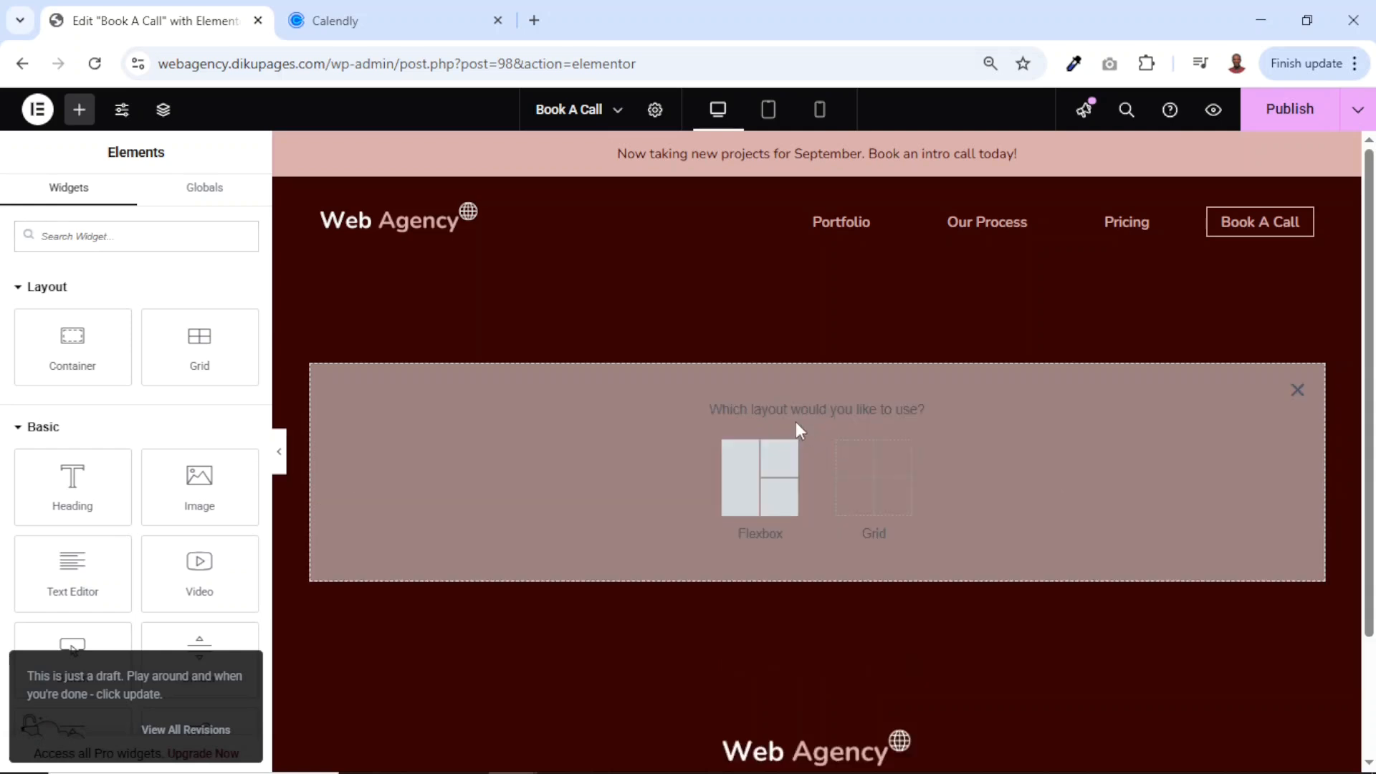
pyautogui.click(755, 488)
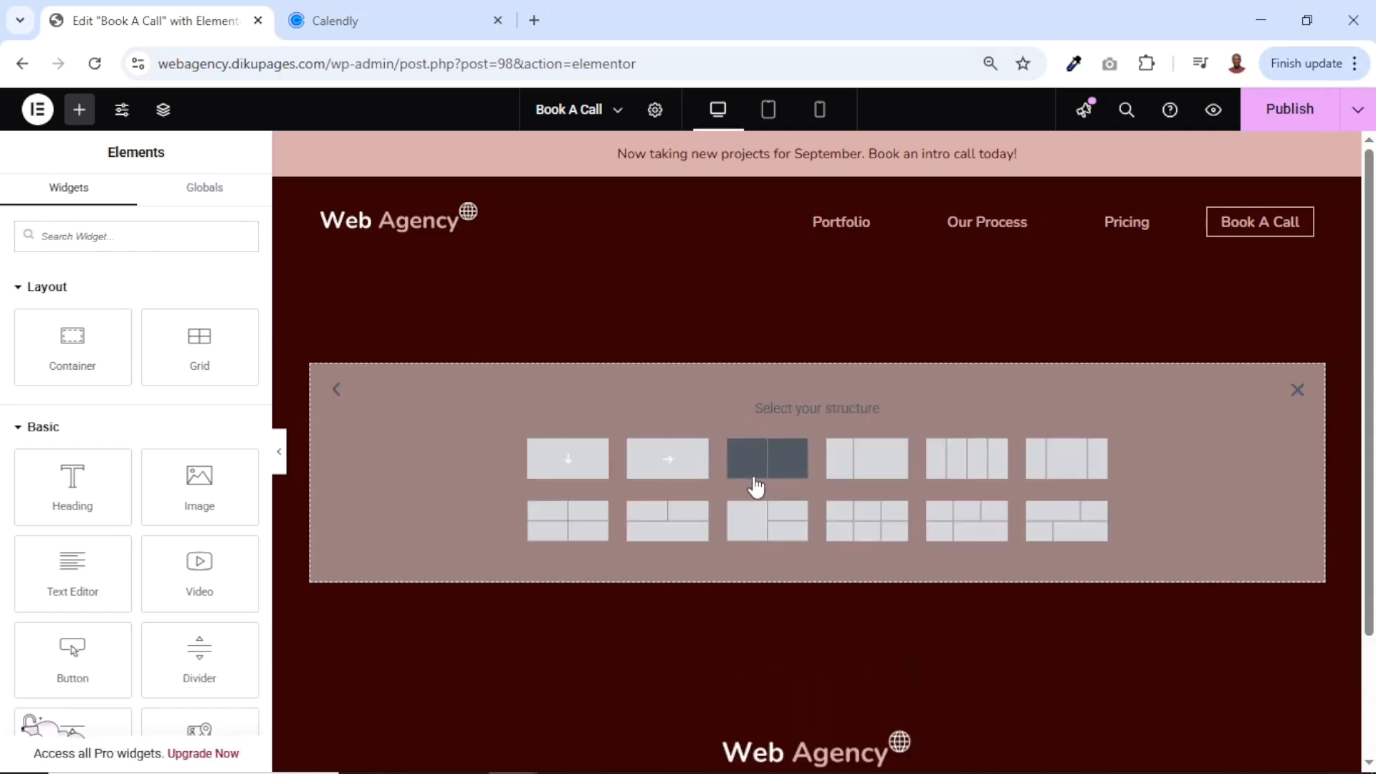
pyautogui.click(580, 469)
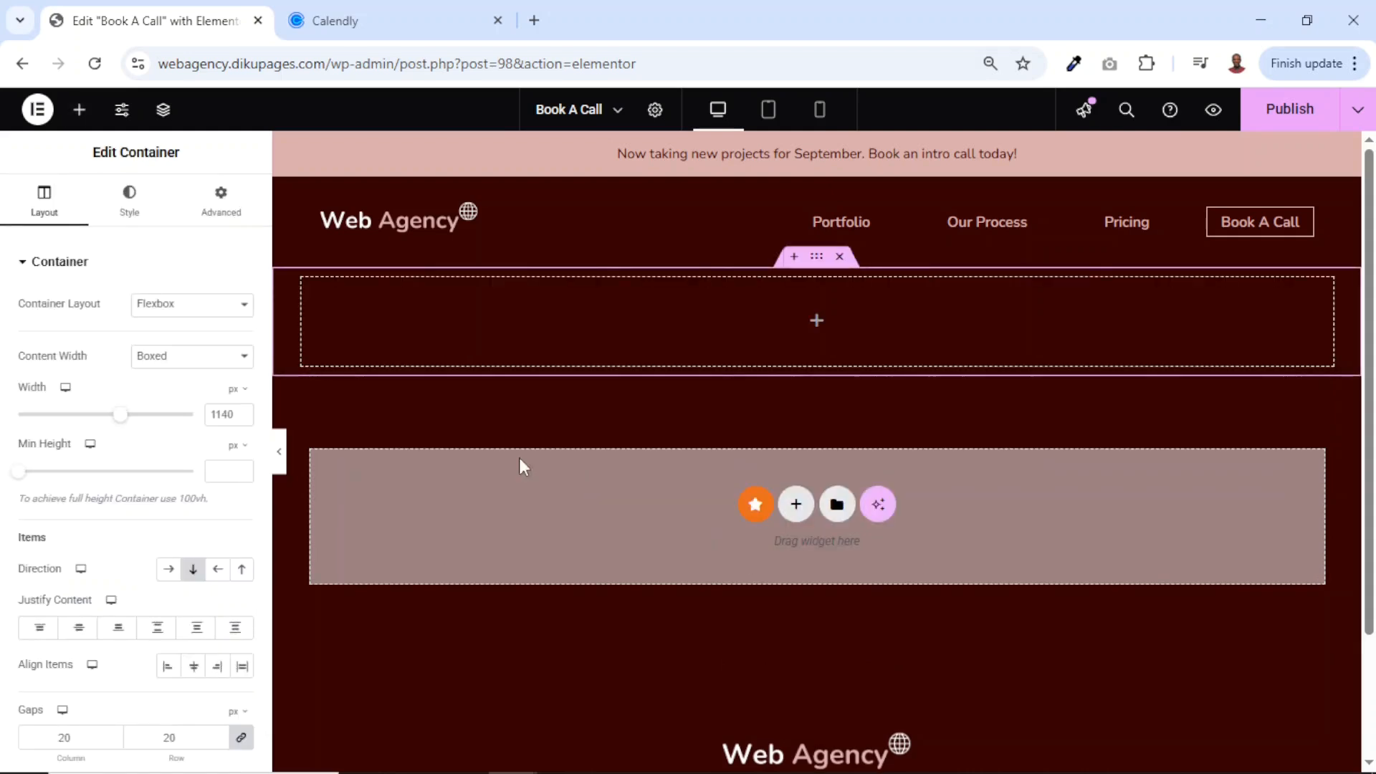
pyautogui.click(80, 111)
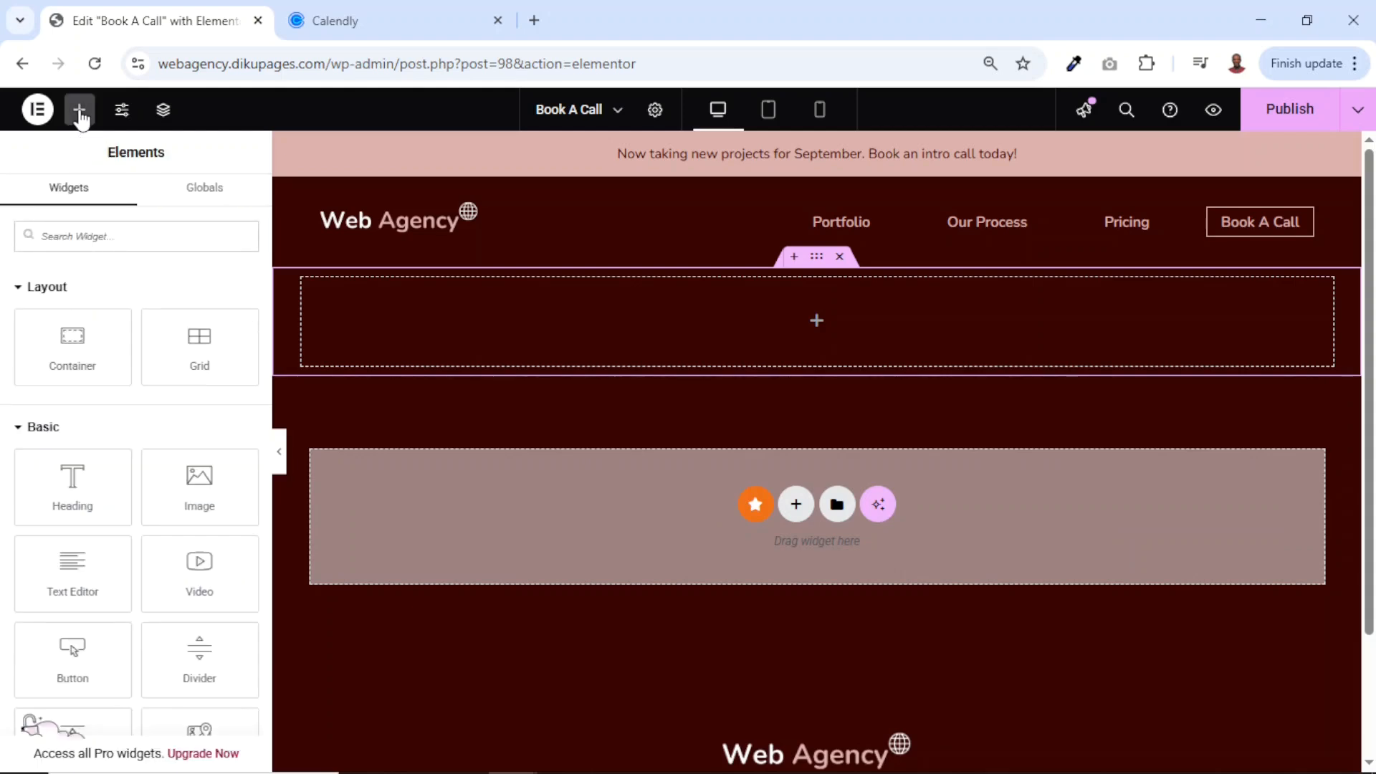
pyautogui.write('short')
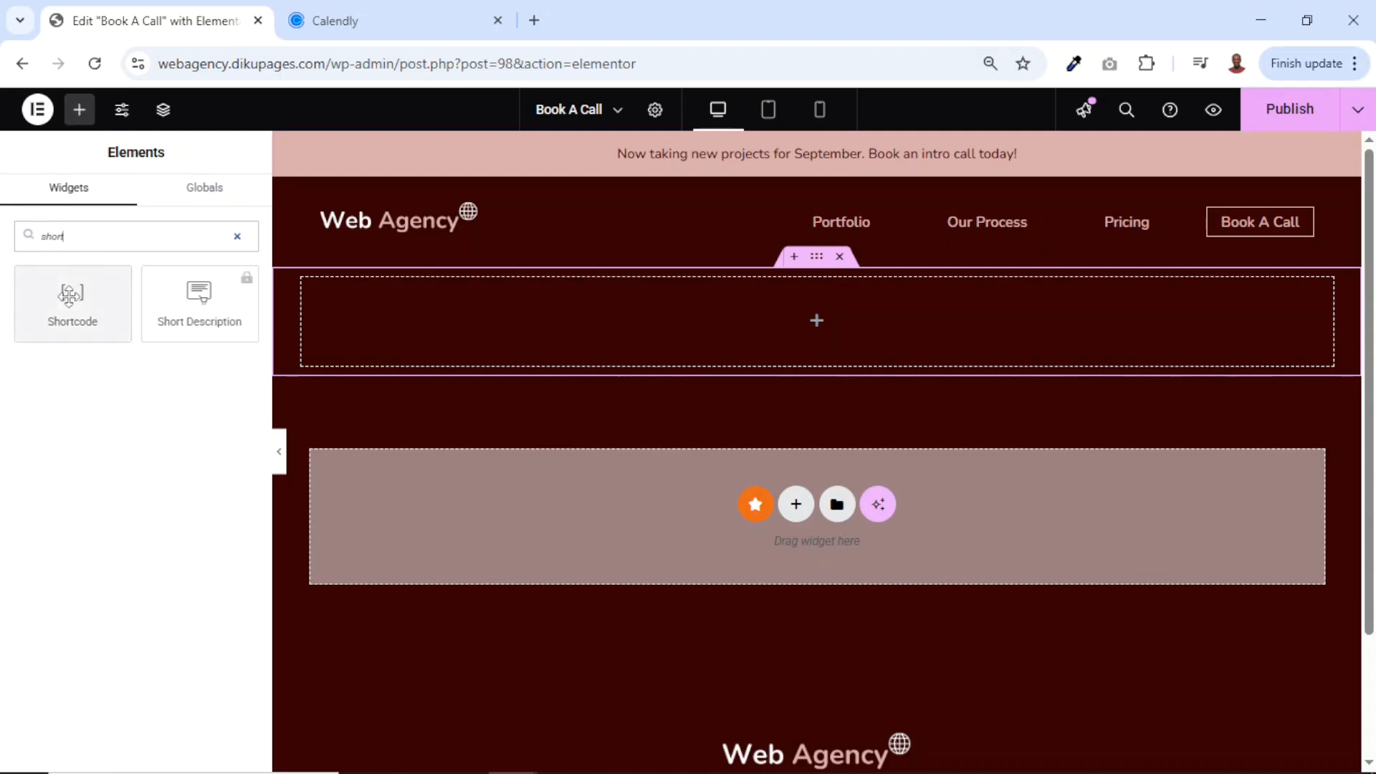
pyautogui.moveTo(69, 295); pyautogui.dragTo(600, 315)
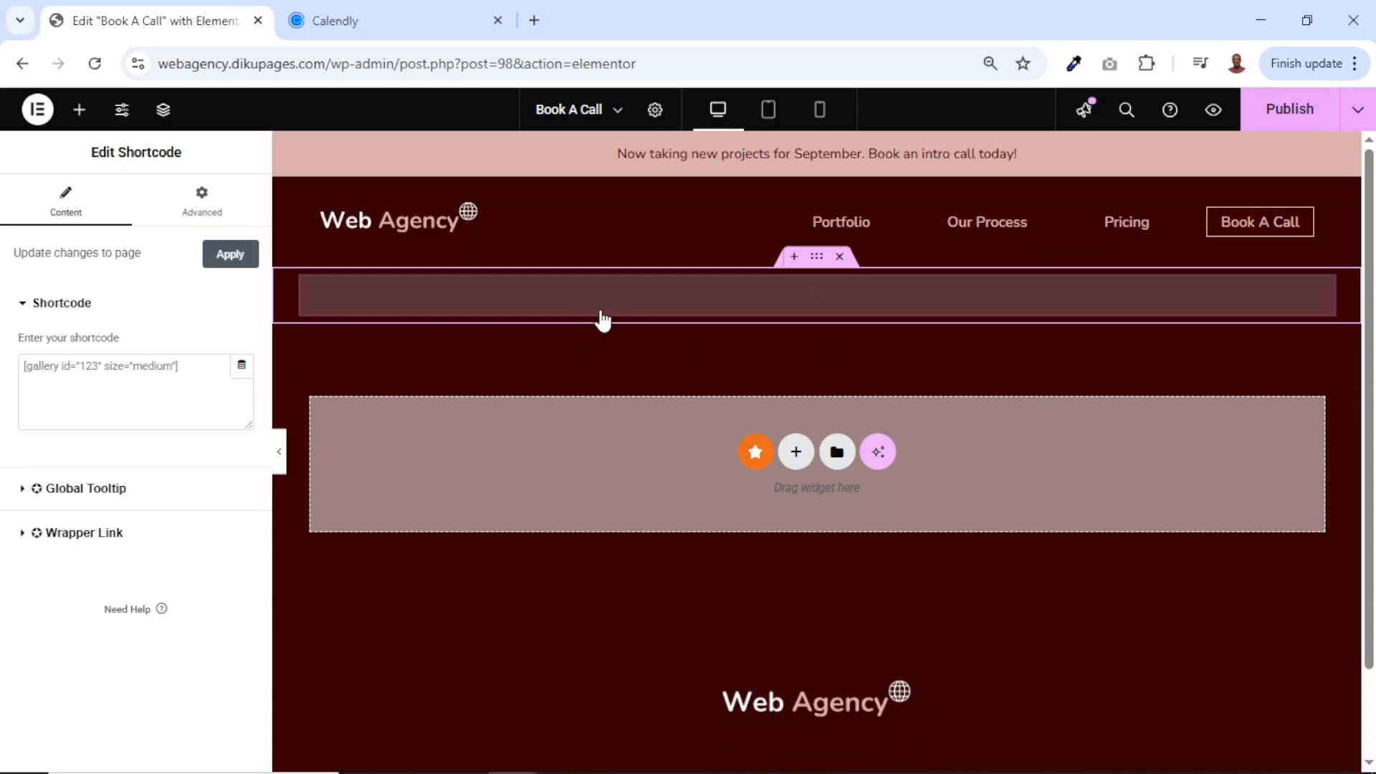
pyautogui.click(351, 28)
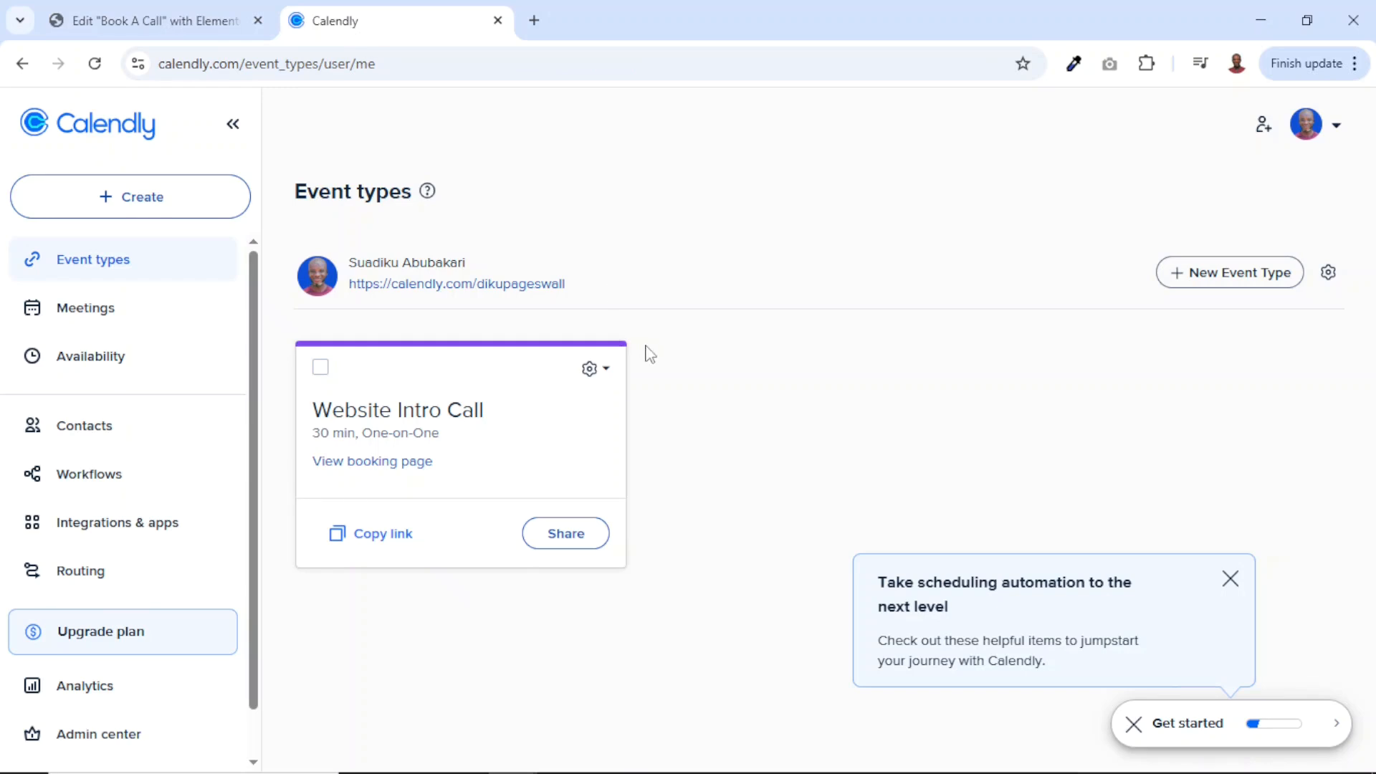
# - Open Website Intro Call's sharing options and choose Inline embed under Add to website
pyautogui.click(559, 536)
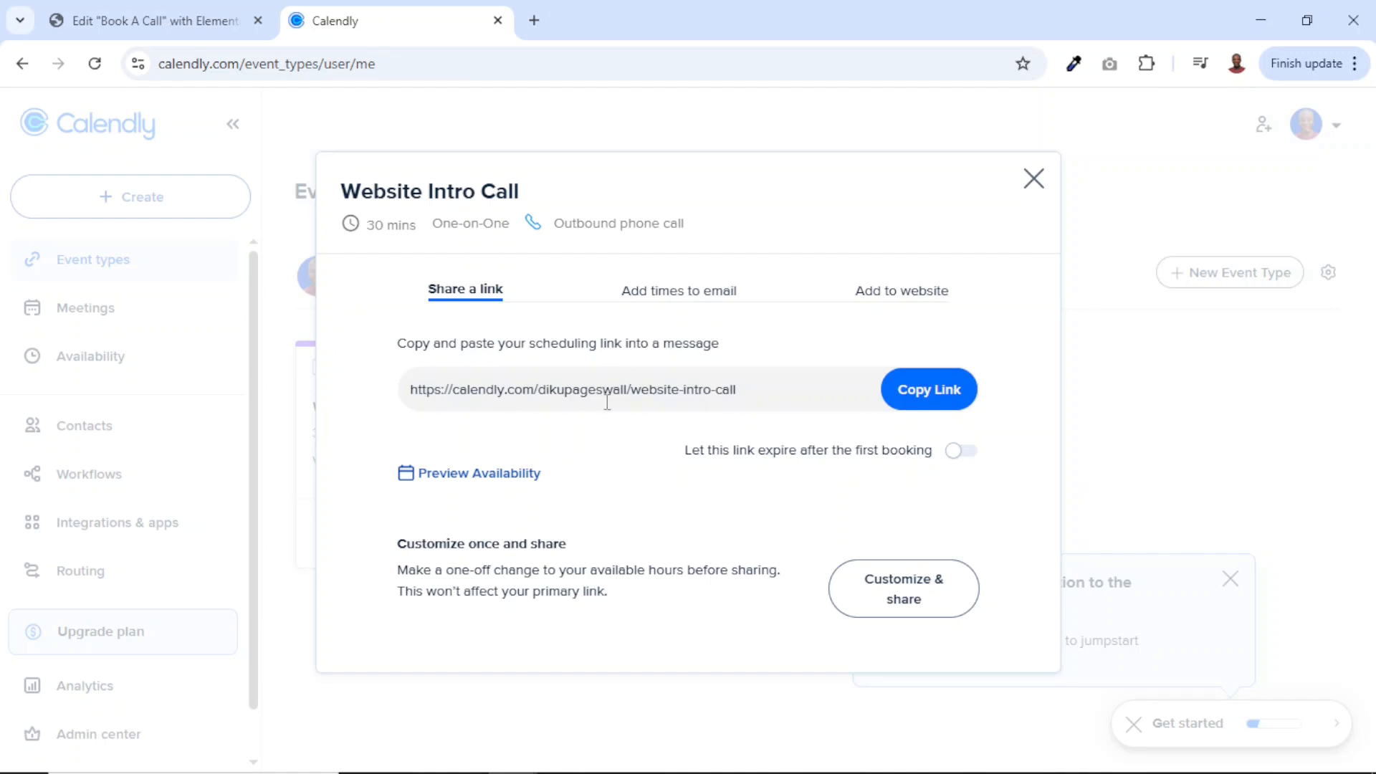
pyautogui.moveTo(807, 387); pyautogui.dragTo(400, 398)
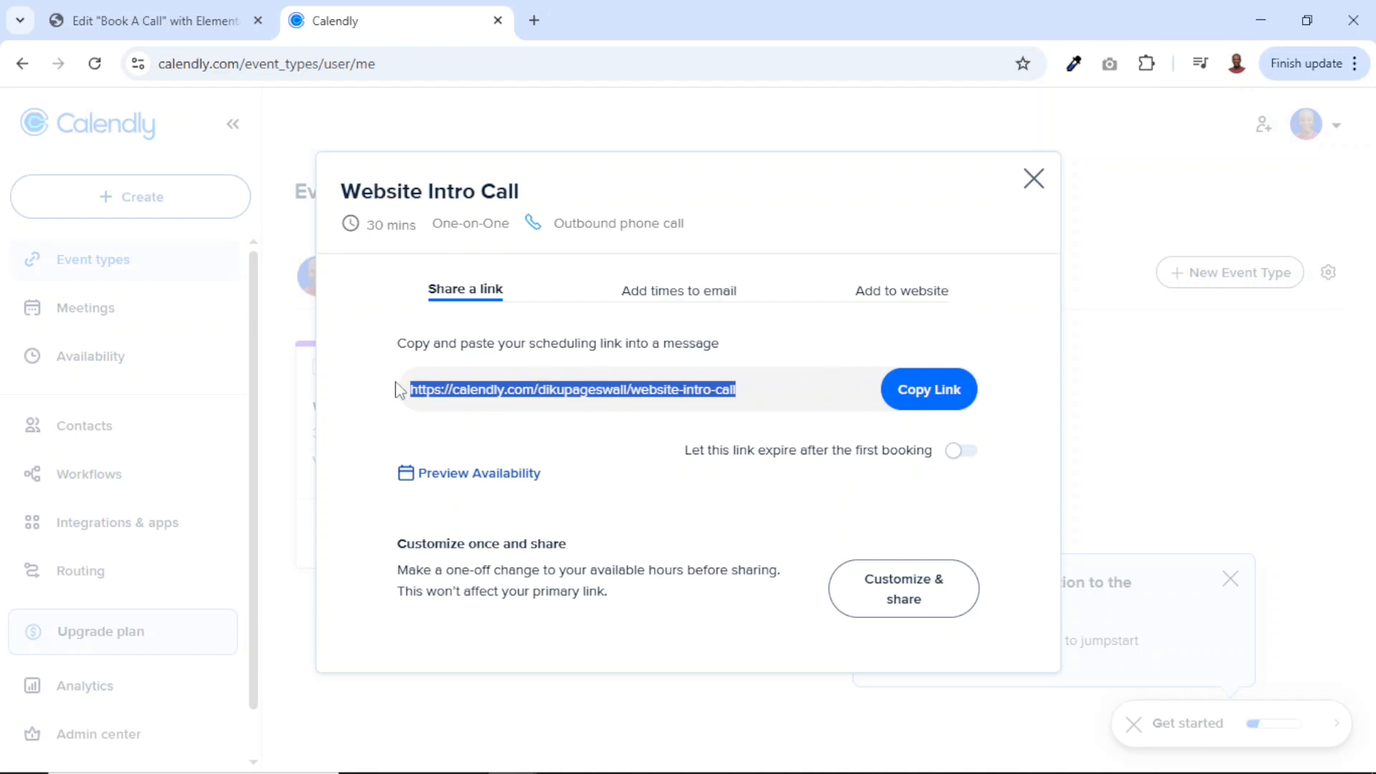
pyautogui.click(667, 294)
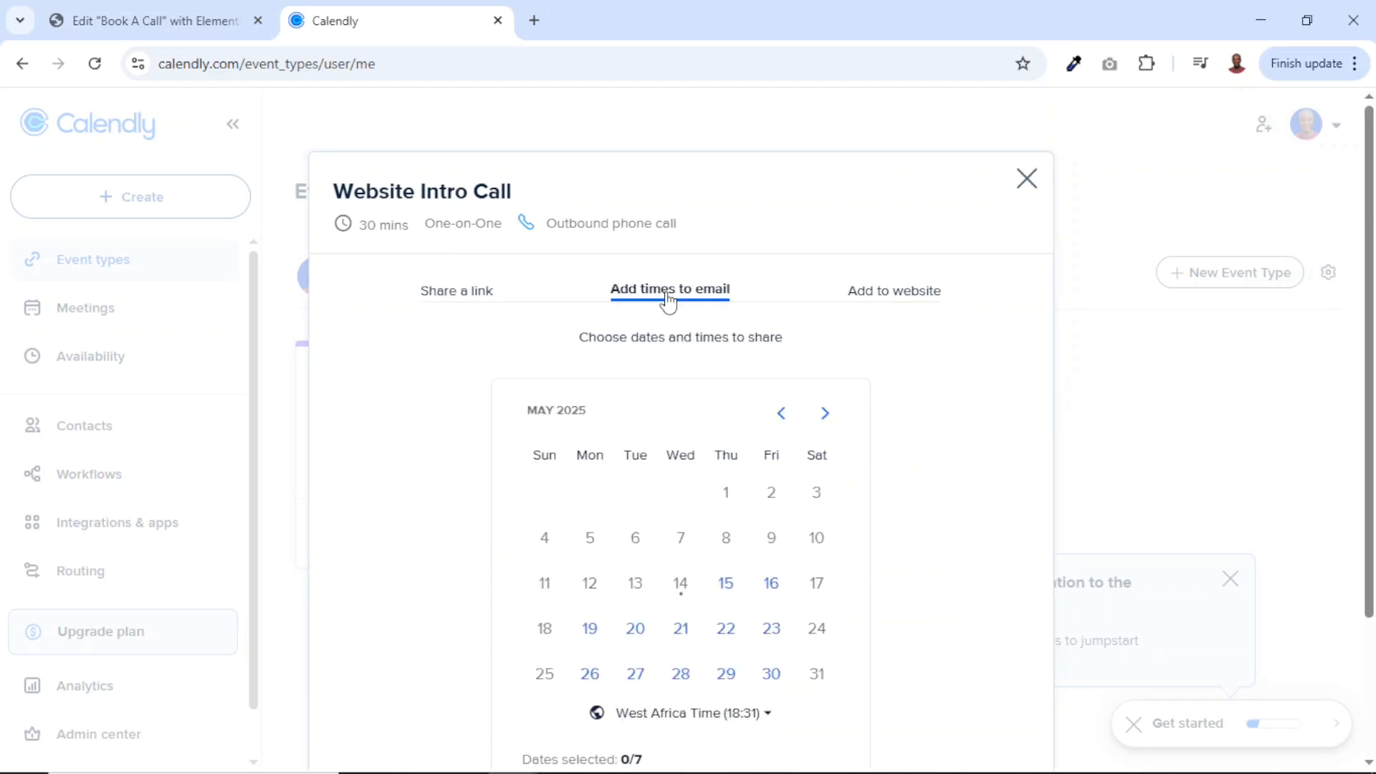
pyautogui.click(893, 301)
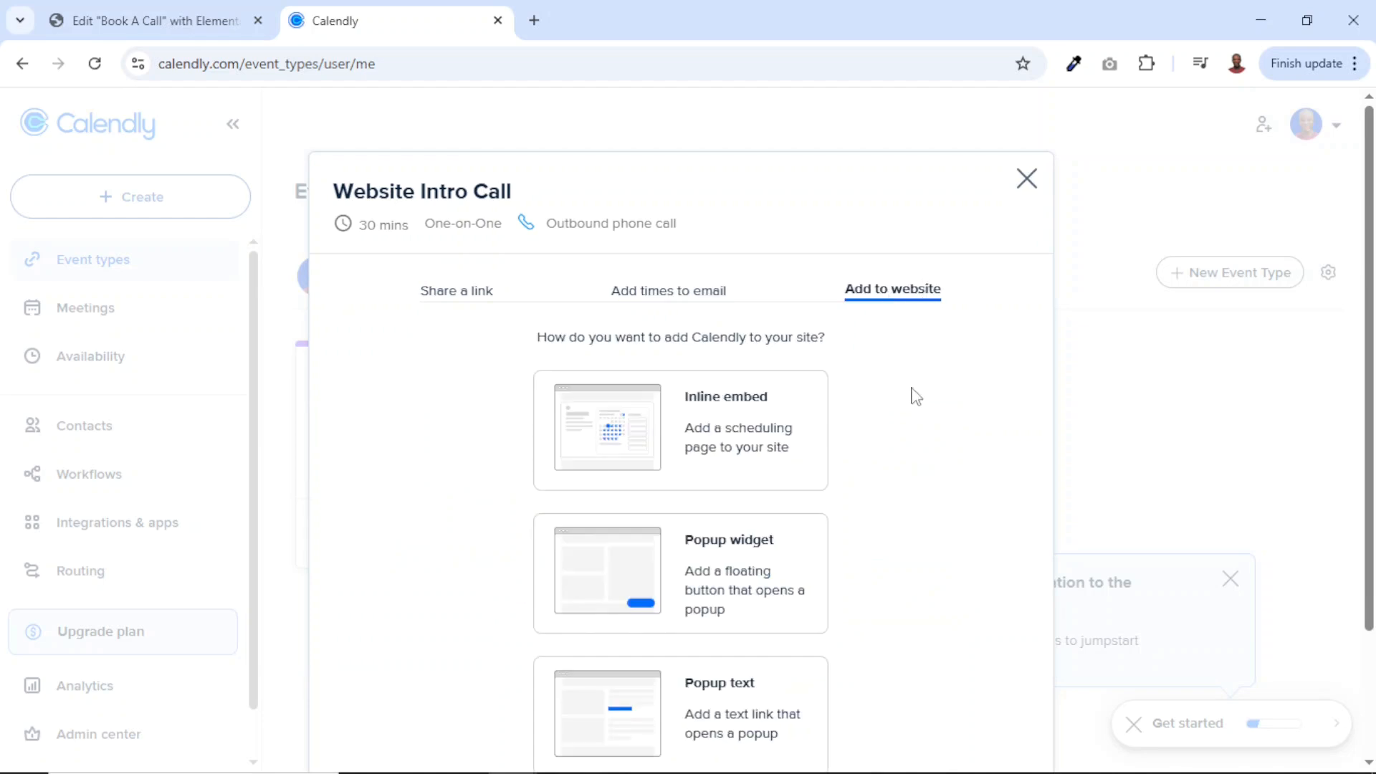
pyautogui.scroll(-2, 894, 408)
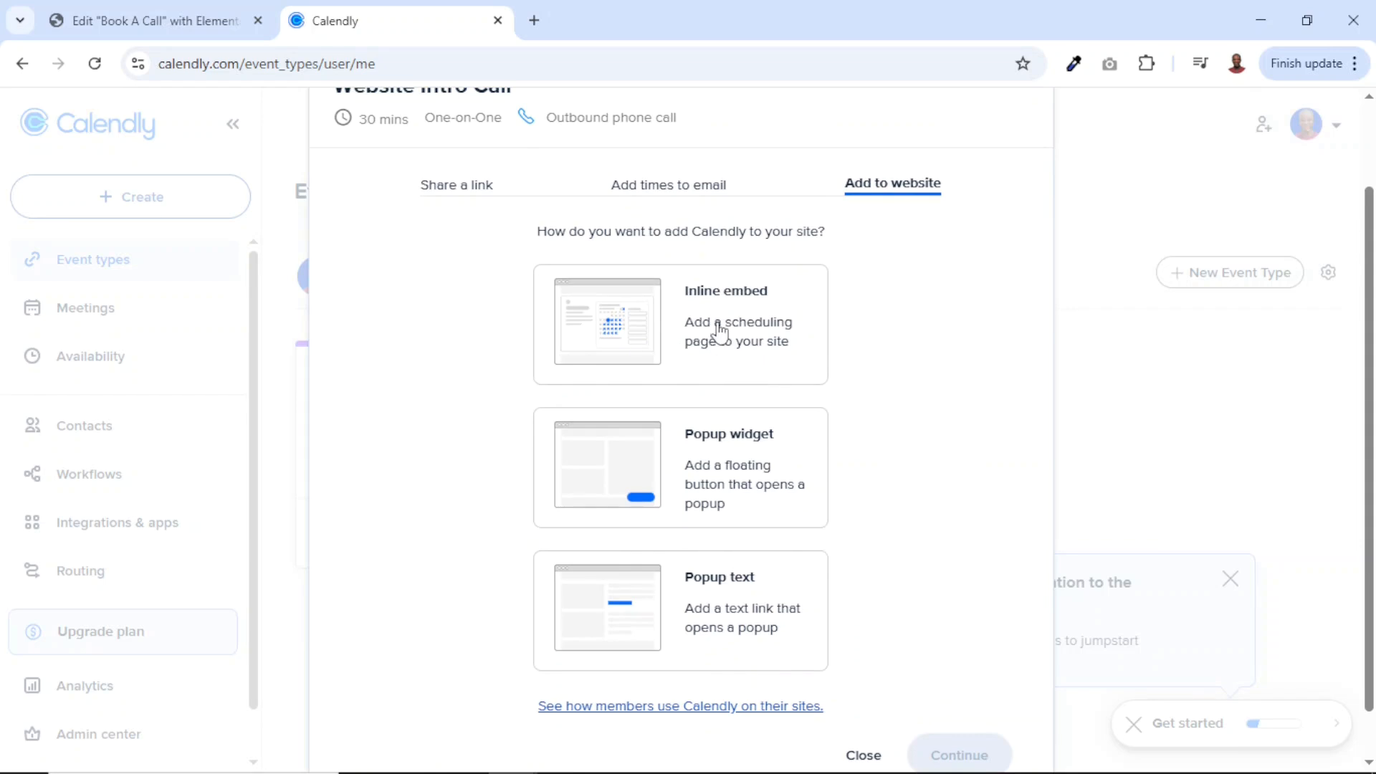
pyautogui.click(720, 332)
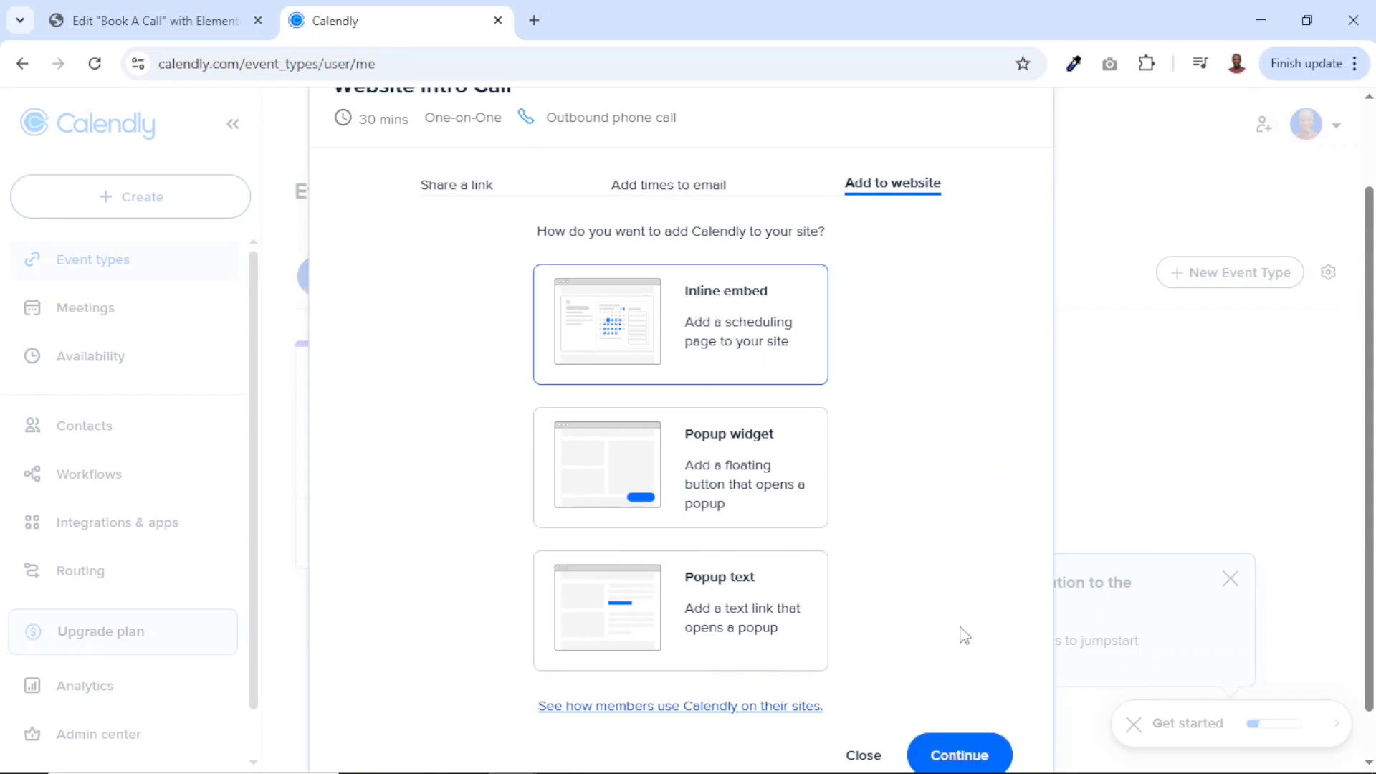
pyautogui.click(960, 756)
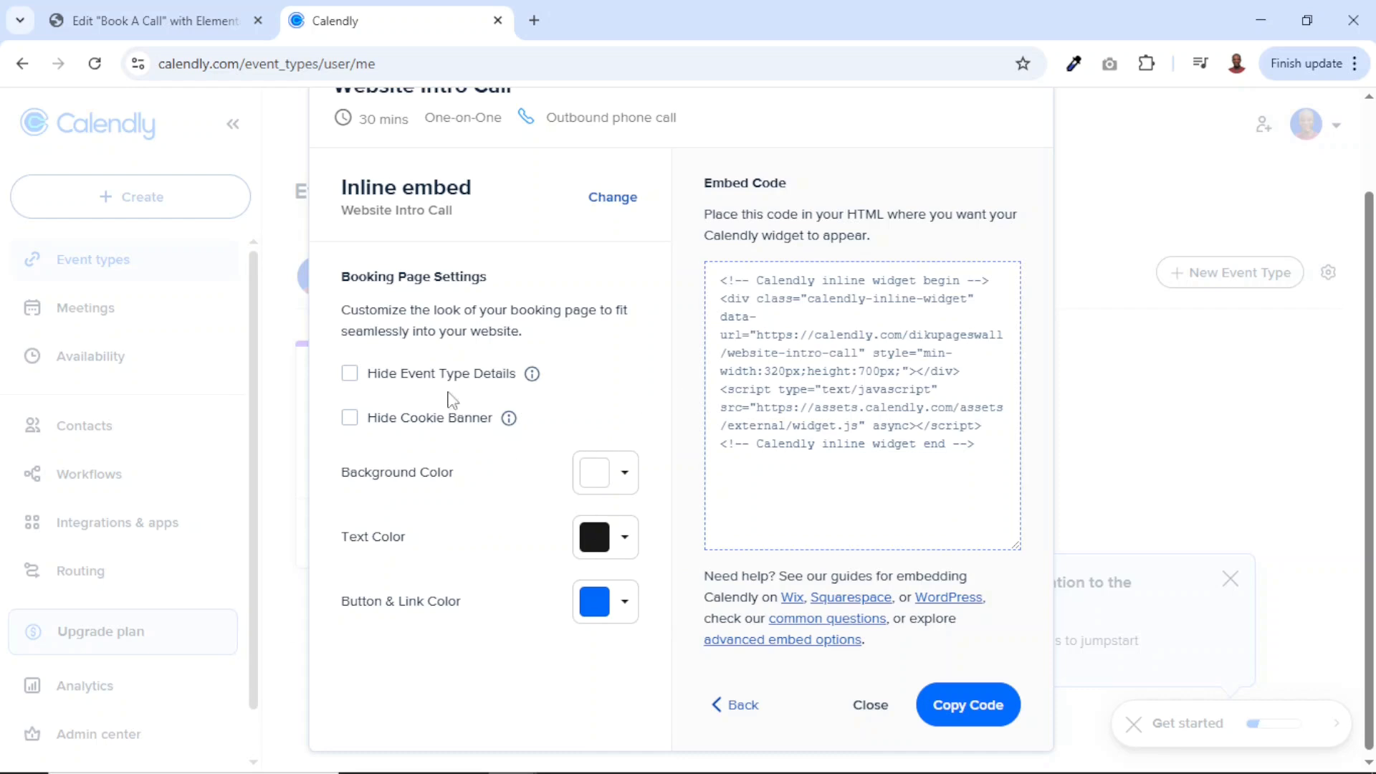
# - Sample the site's dark red colour from the Elementor page with the eyedropper
pyautogui.click(626, 606)
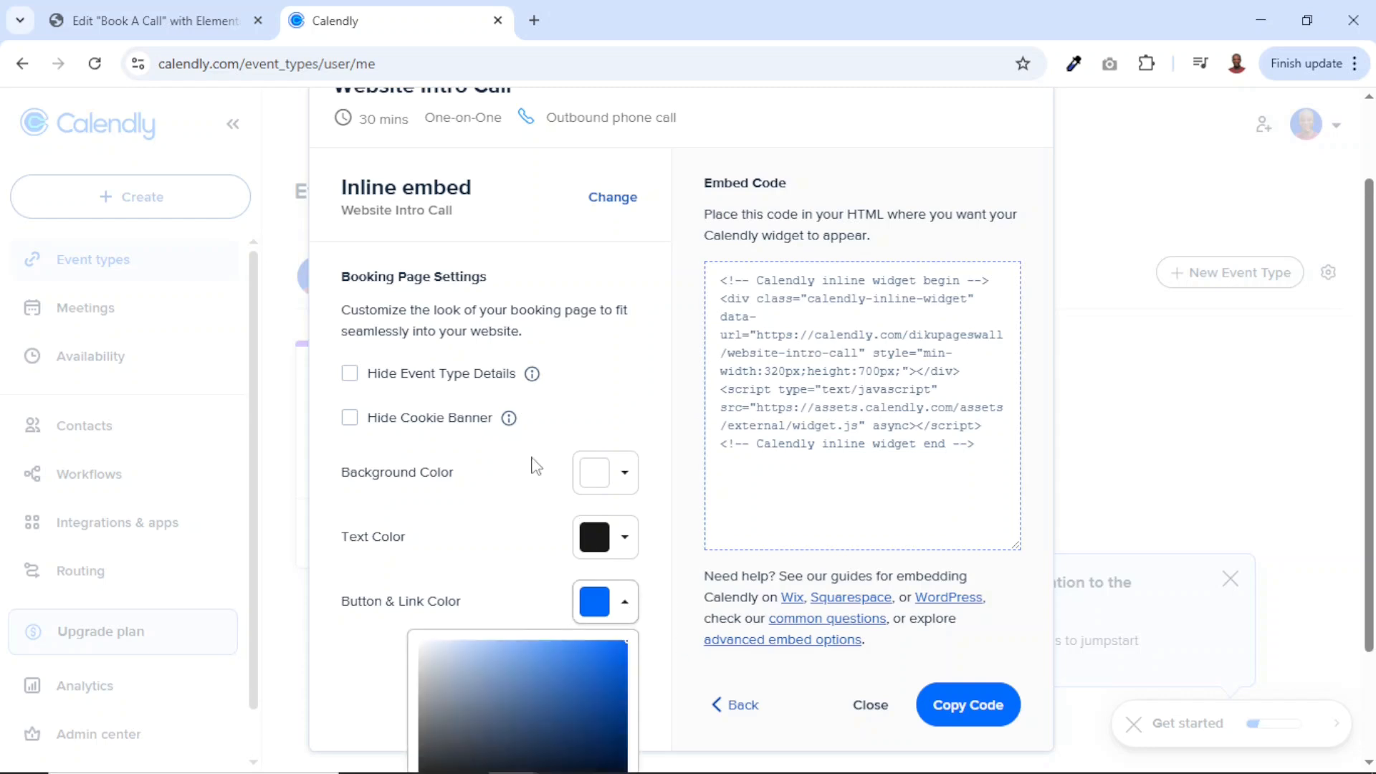
pyautogui.click(154, 22)
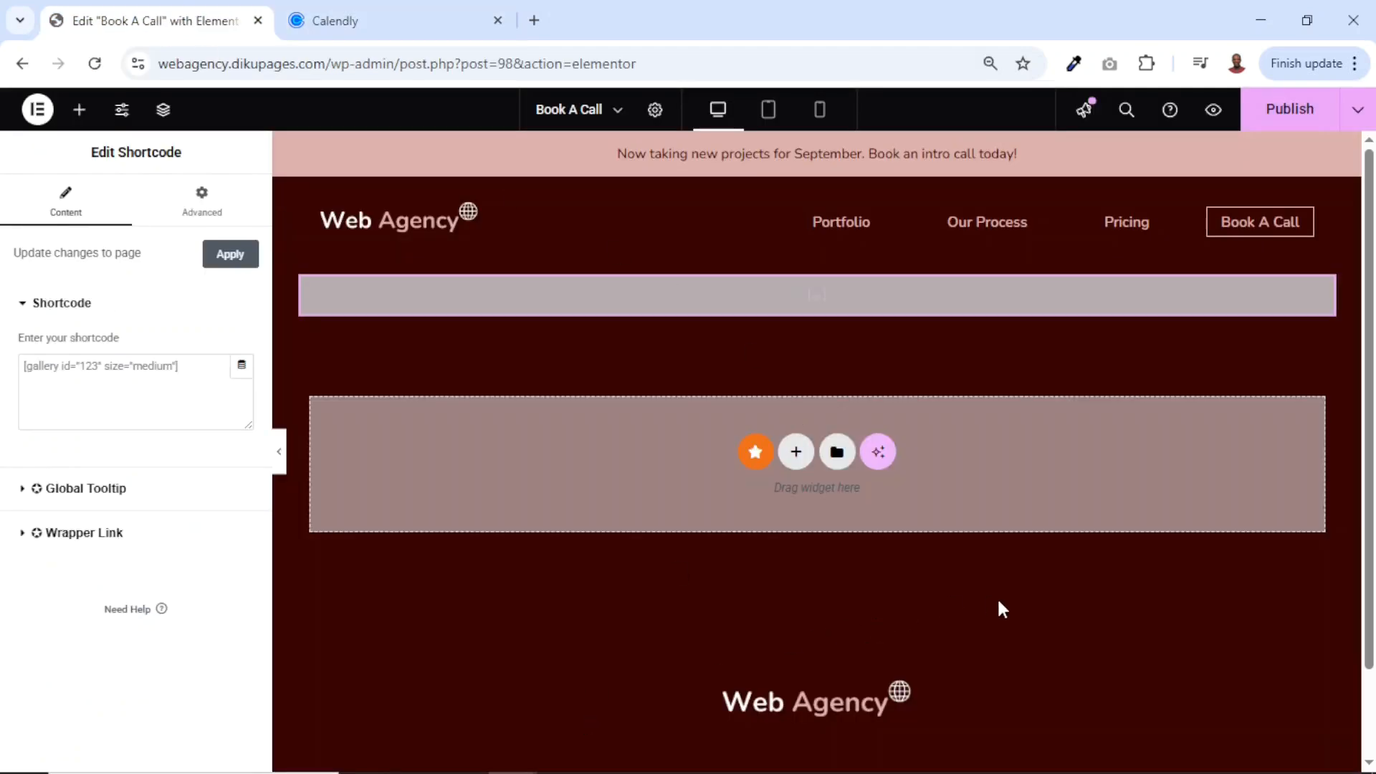
pyautogui.click(1080, 68)
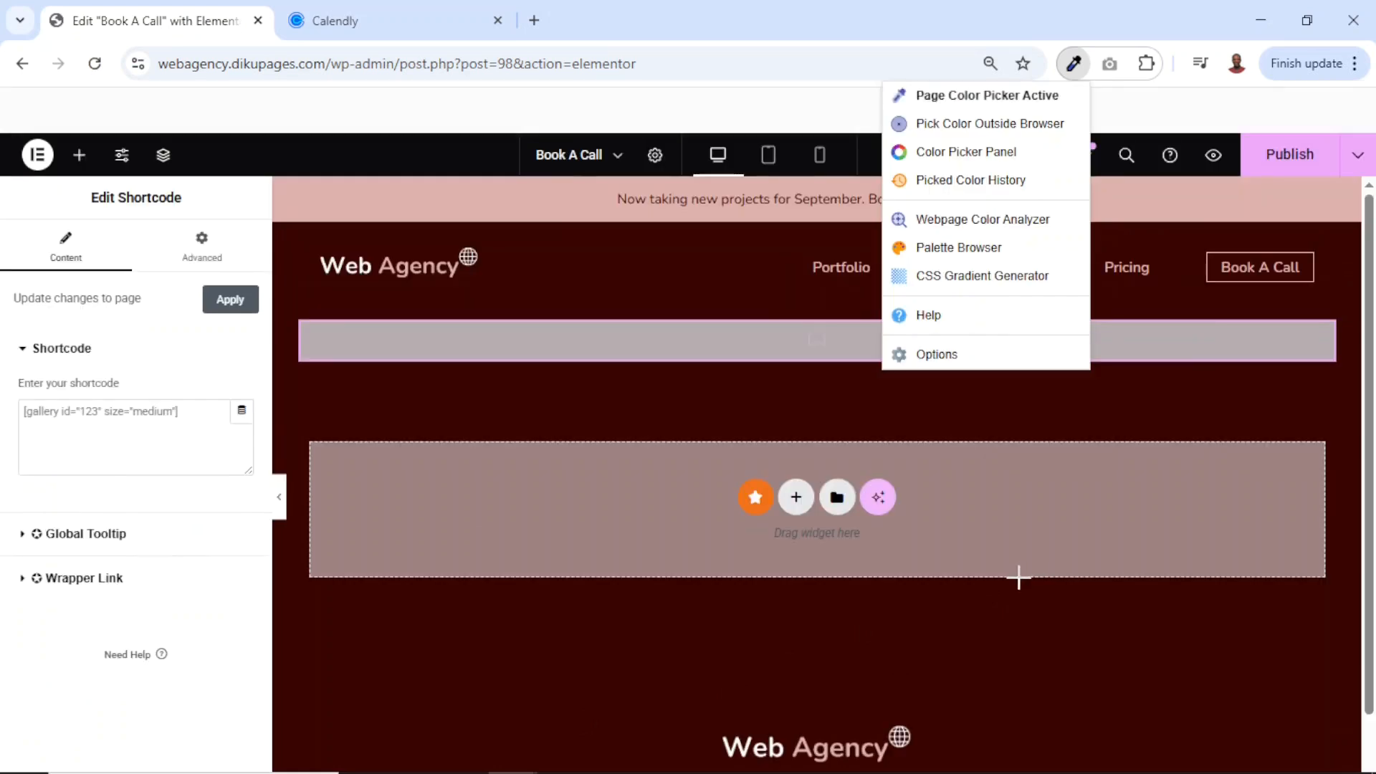
pyautogui.click(1021, 663)
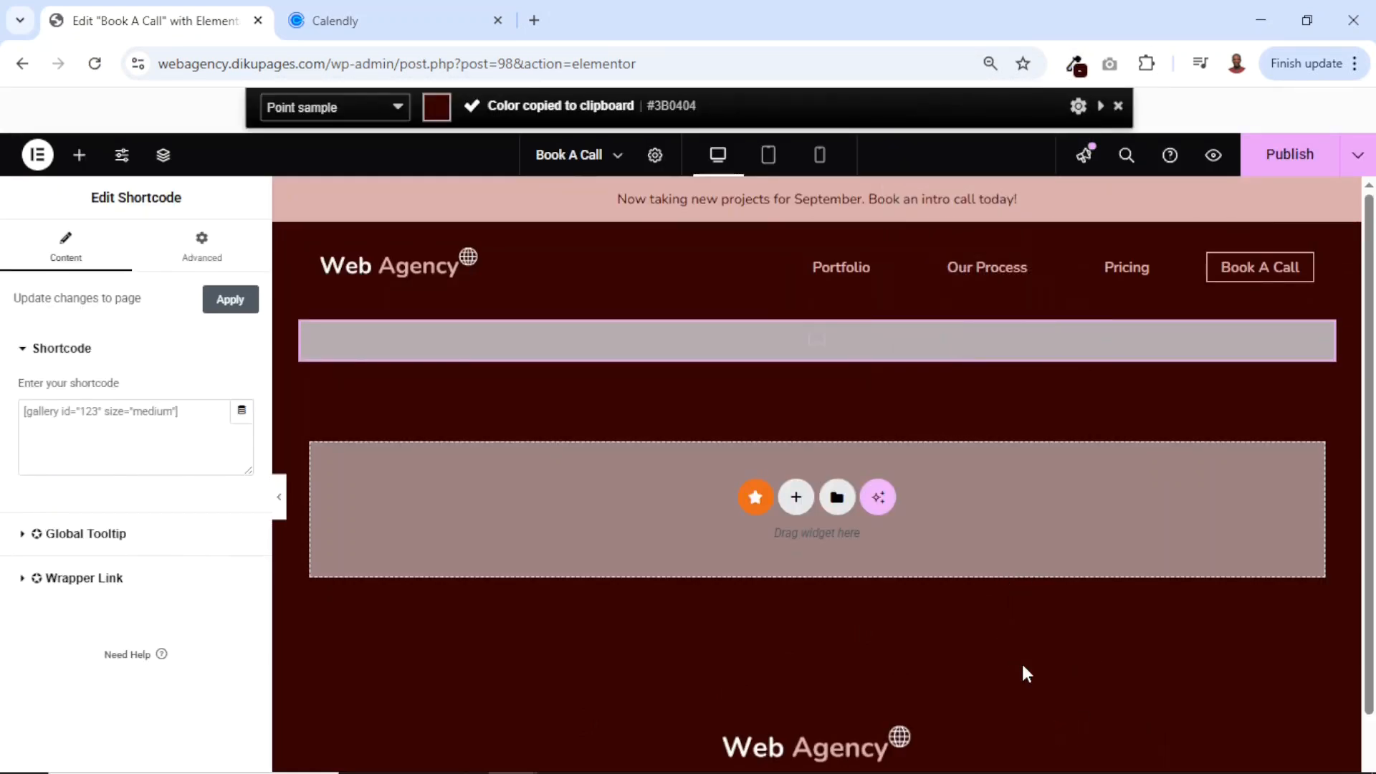
# - Replace Button & Link Color 0069FF with #3B0404 and copy the updated embed code
pyautogui.click(342, 24)
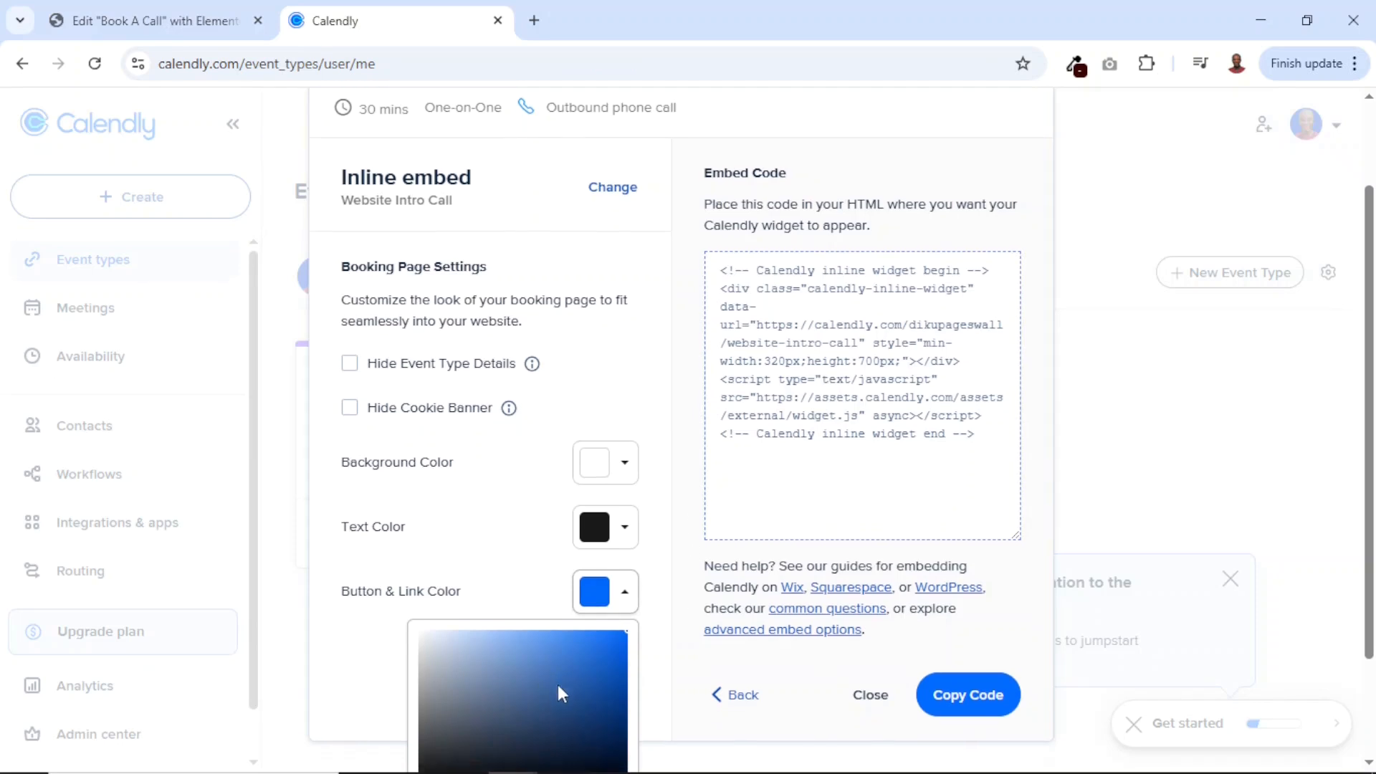
pyautogui.scroll(-2, 563, 694)
pyautogui.doubleClick(506, 701)
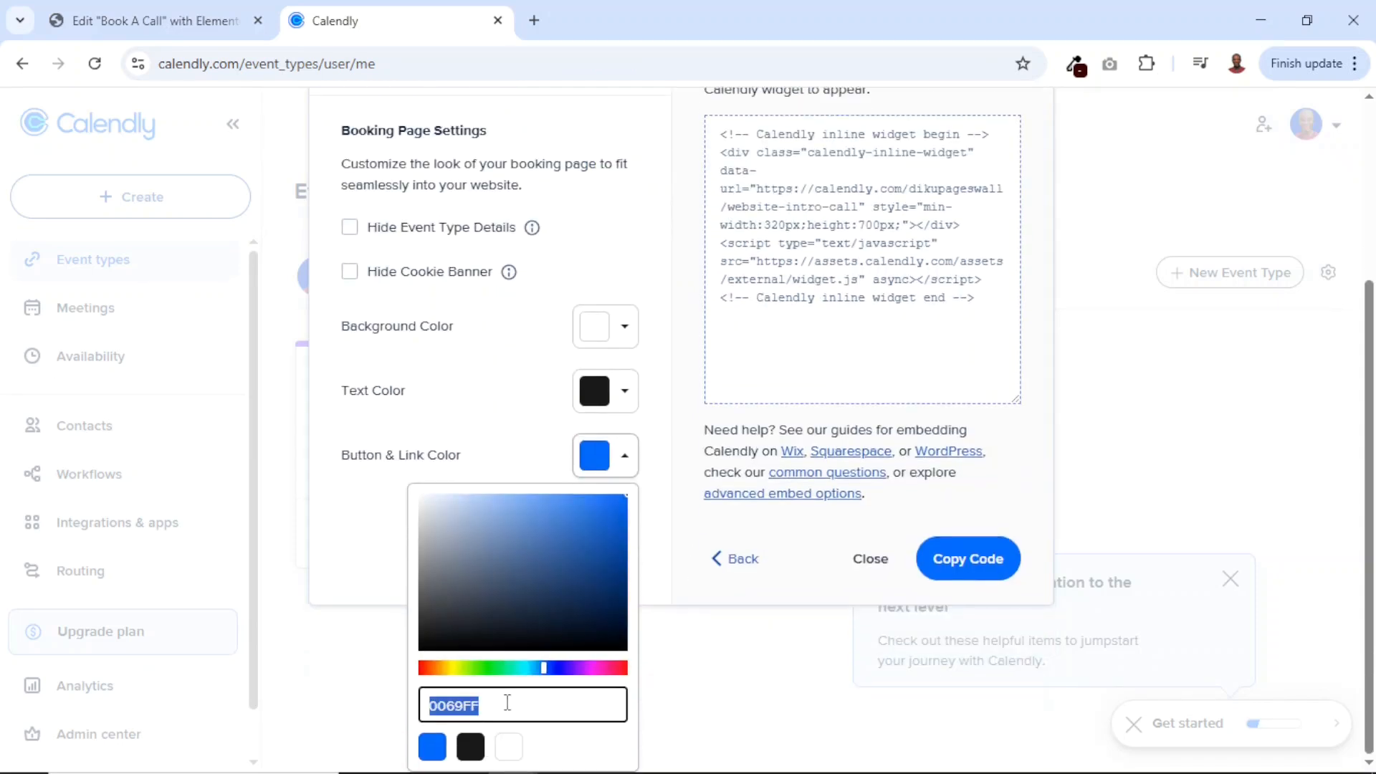
pyautogui.hotkey('ctrl', 'v')
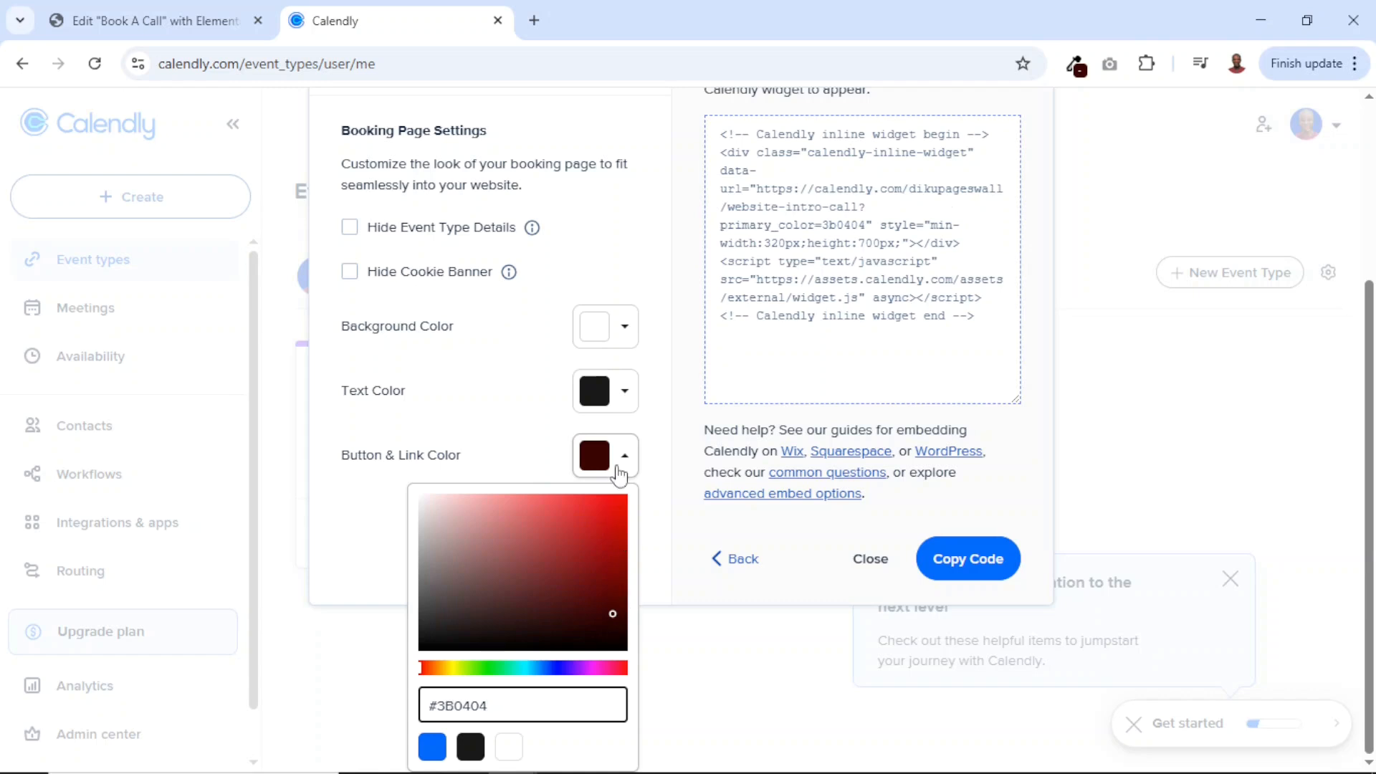
pyautogui.click(513, 441)
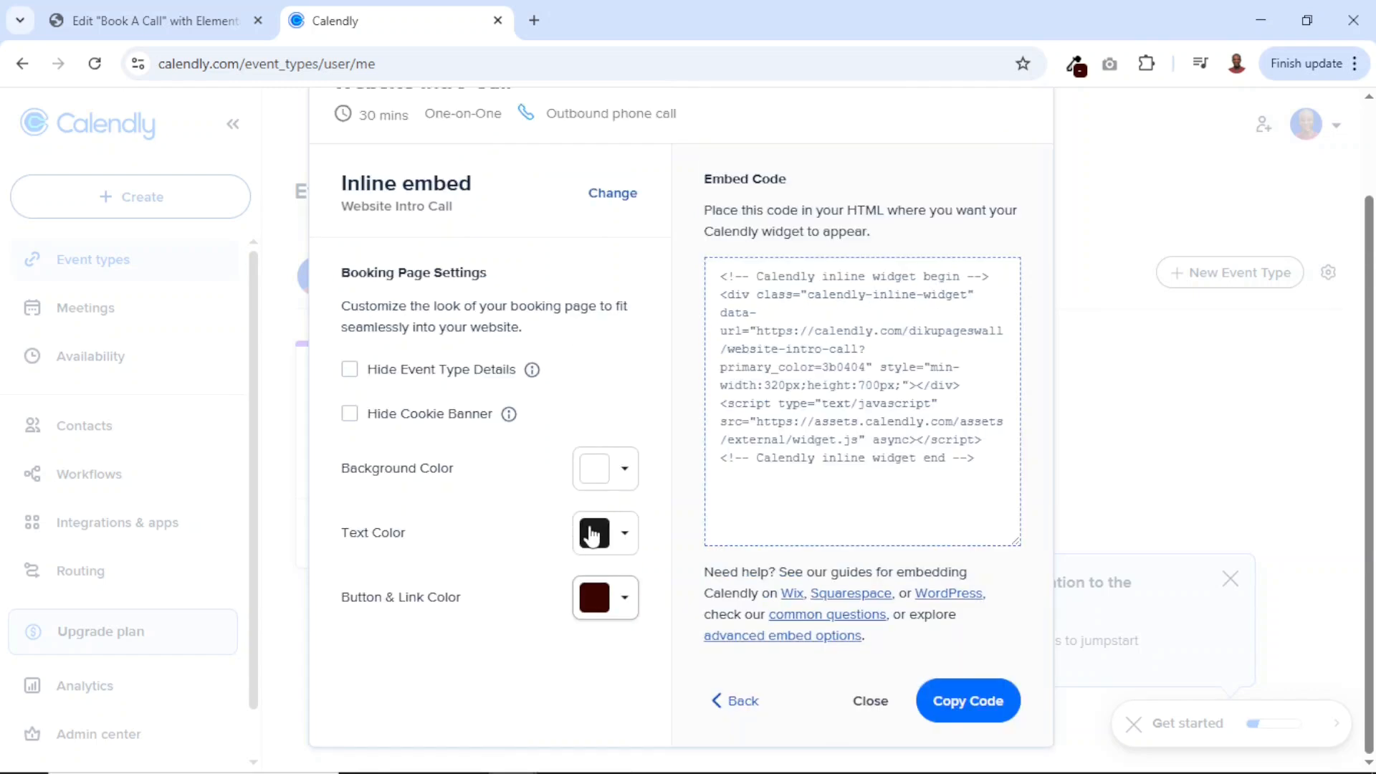
pyautogui.click(966, 706)
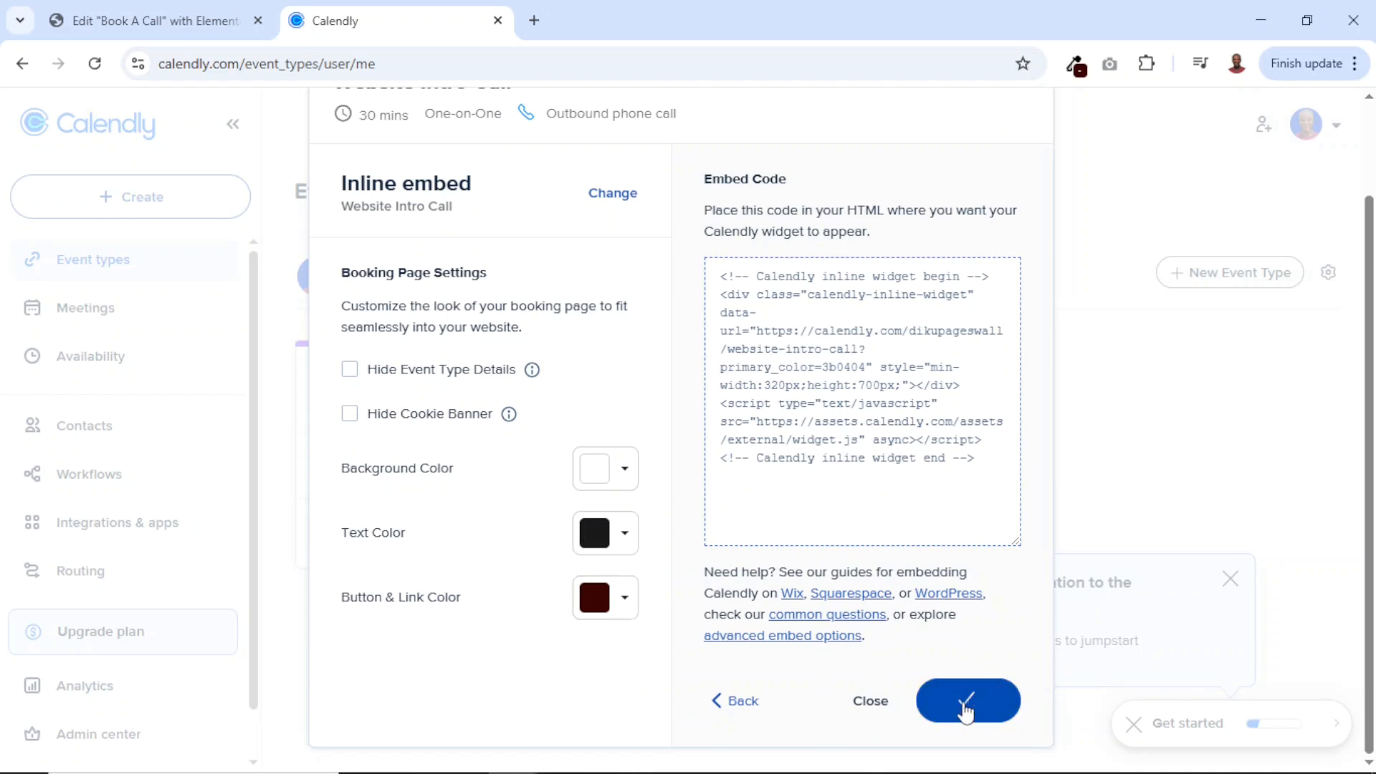
pyautogui.click(115, 18)
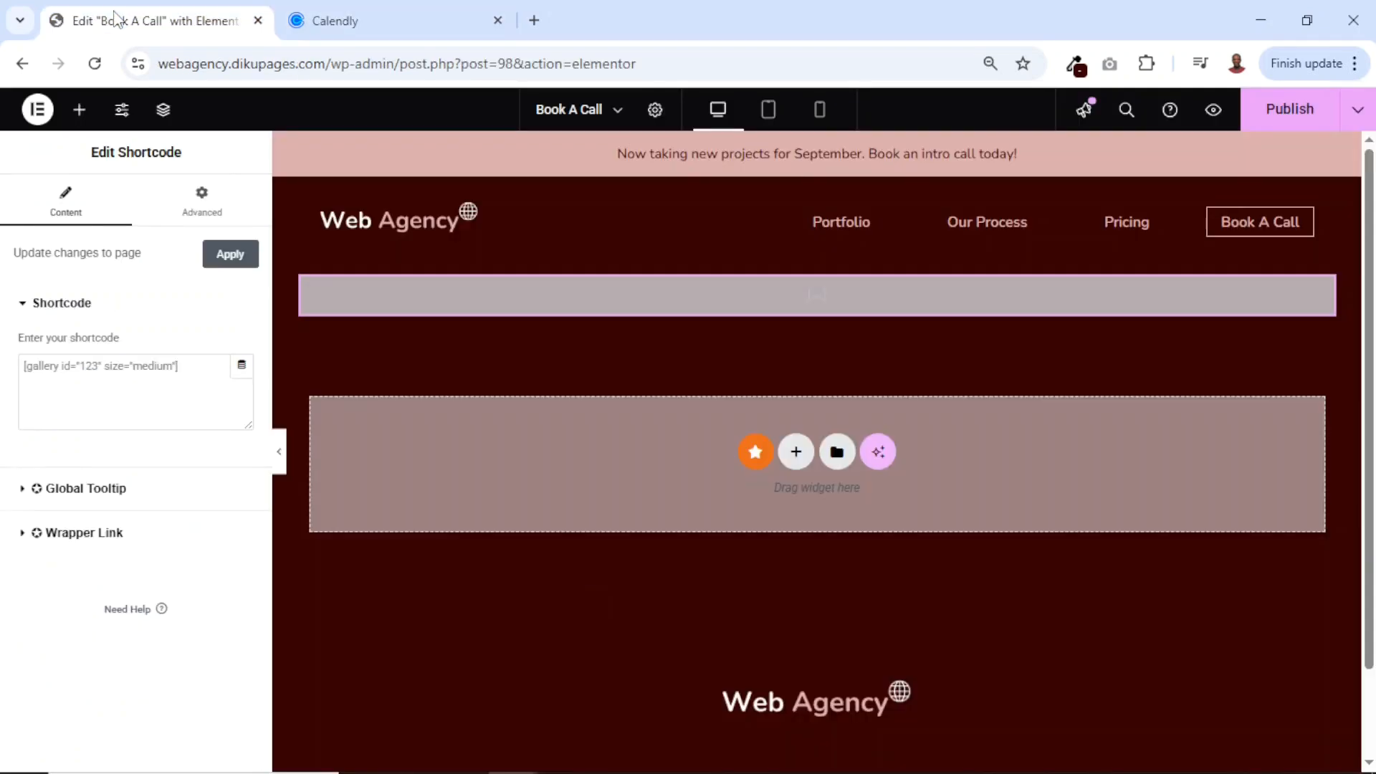
# - Paste the Calendly embed code into the Shortcode widget and apply it to the page
pyautogui.click(121, 400)
pyautogui.hotkey('ctrl', 'v')
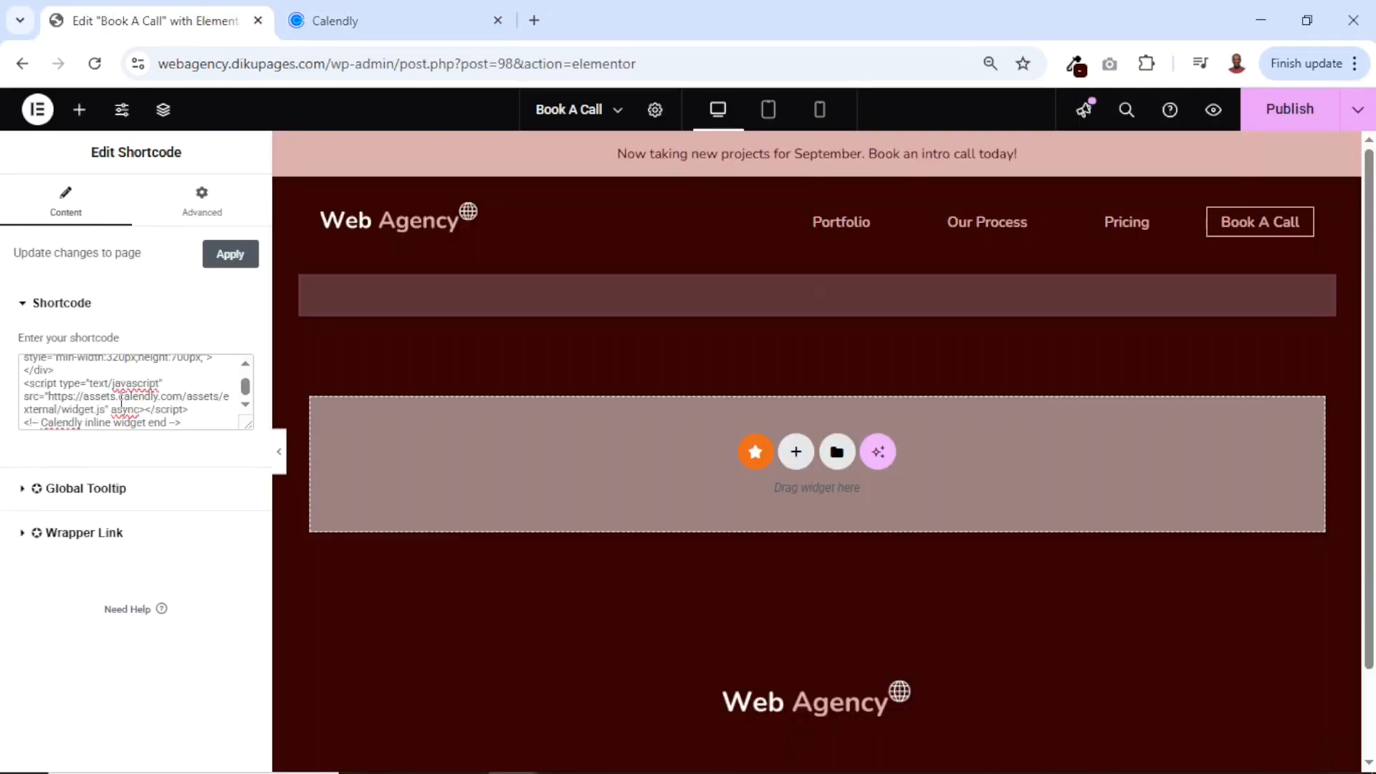
pyautogui.click(231, 263)
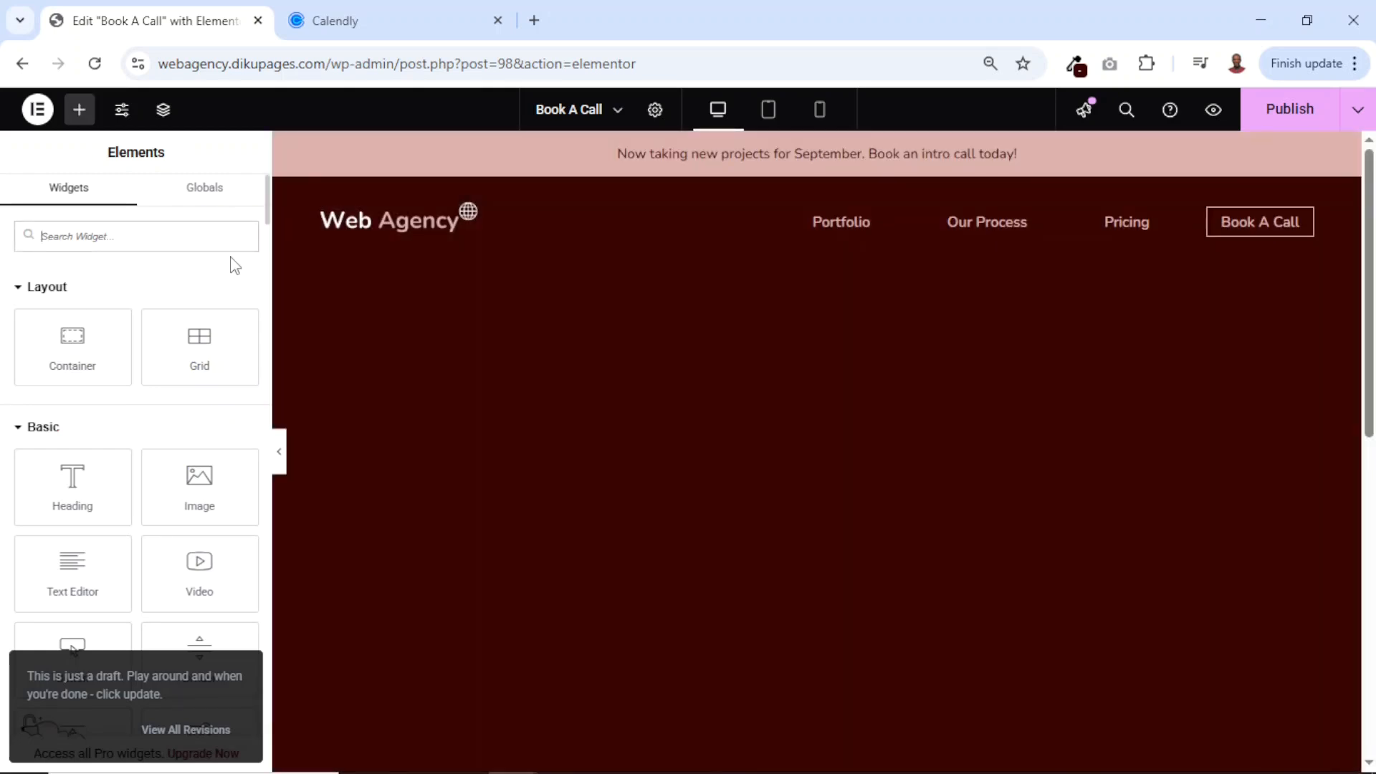
pyautogui.scroll(-2, 1201, 481)
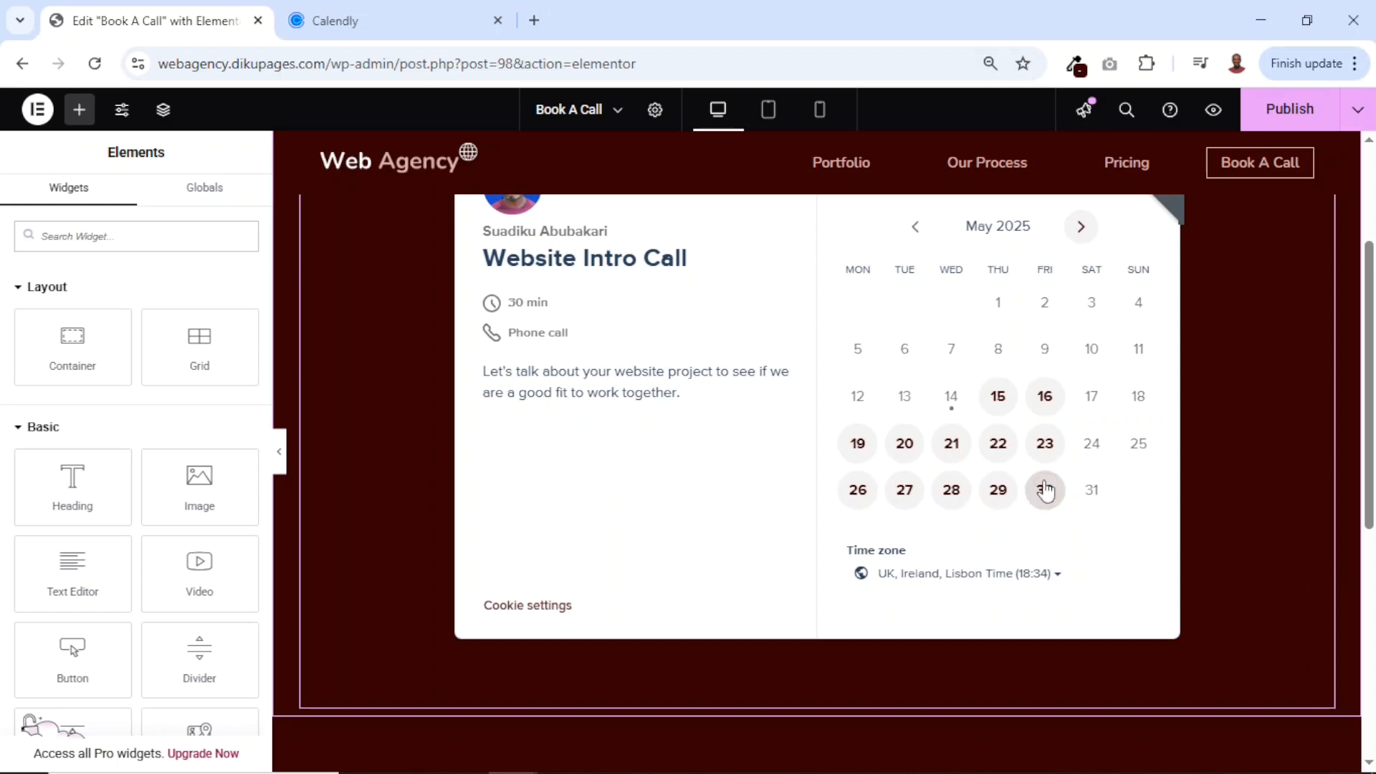
pyautogui.scroll(3, 962, 522)
pyautogui.scroll(-5, 1244, 513)
pyautogui.scroll(4, 1094, 459)
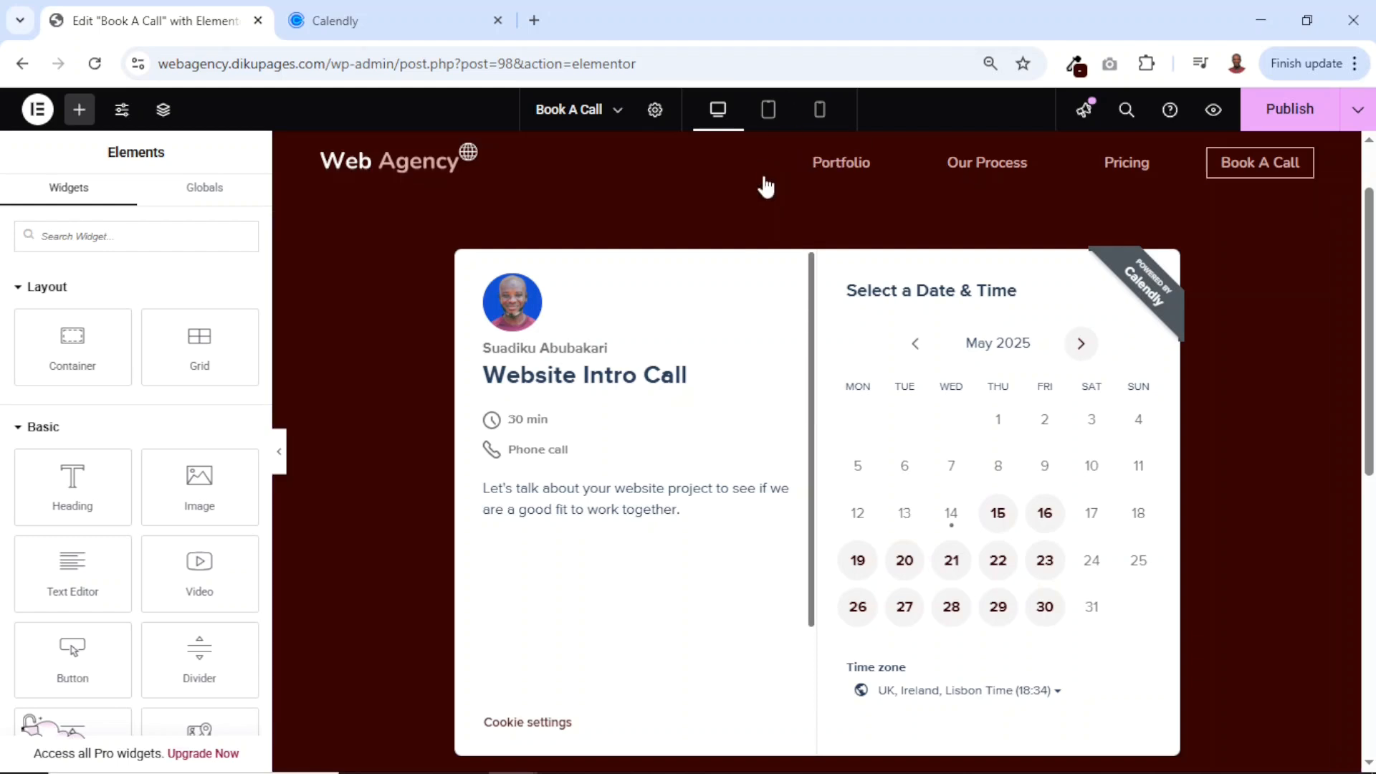
# - Check the embedded scheduler in tablet and mobile layouts, then return to desktop
pyautogui.click(769, 113)
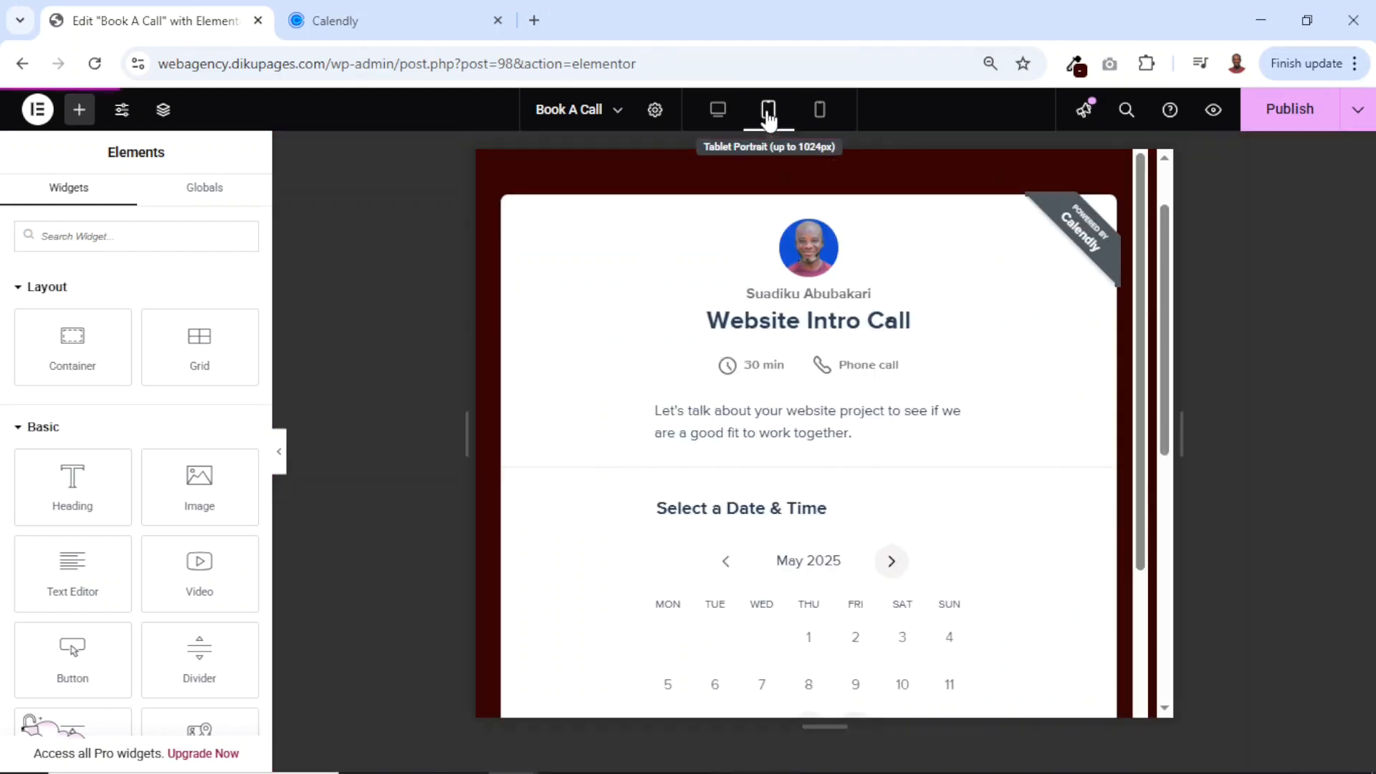
pyautogui.scroll(-4, 898, 429)
pyautogui.scroll(4, 898, 429)
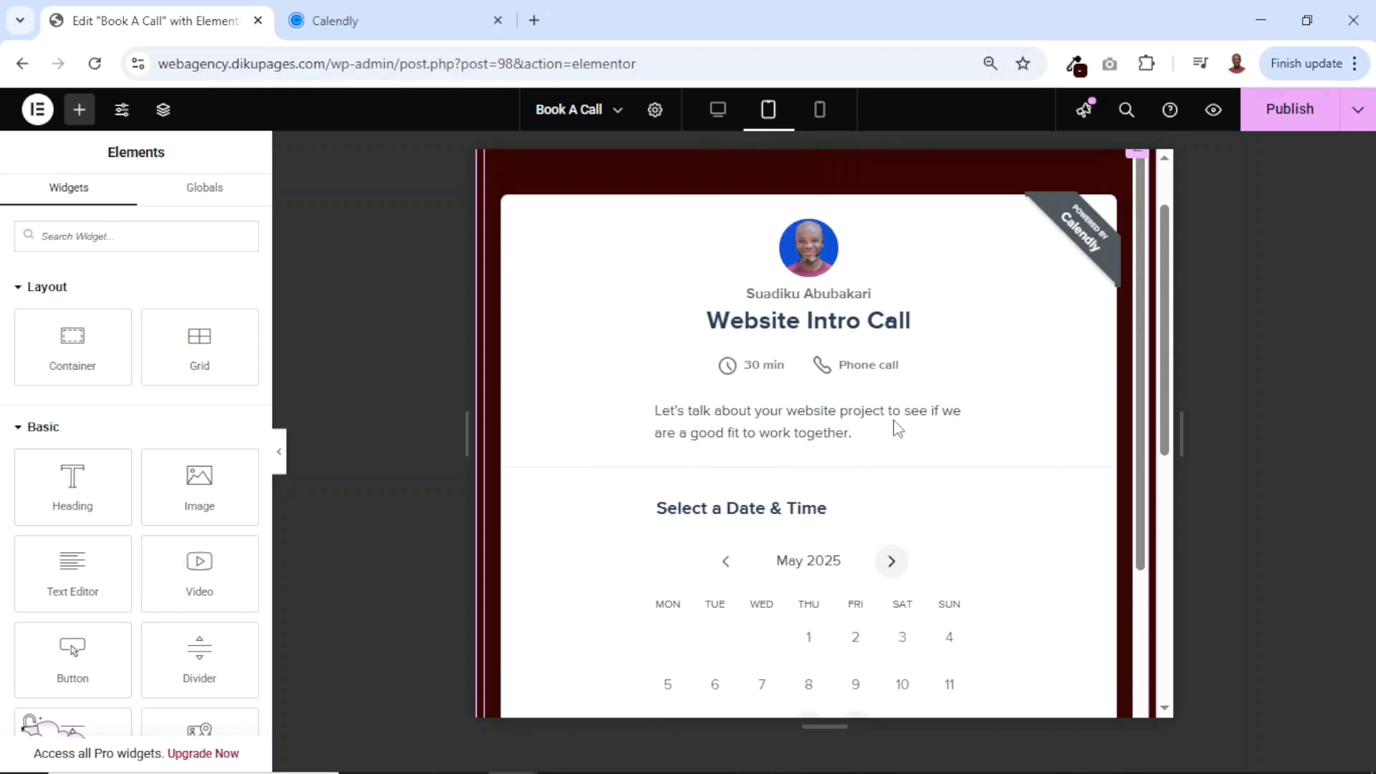
pyautogui.click(821, 113)
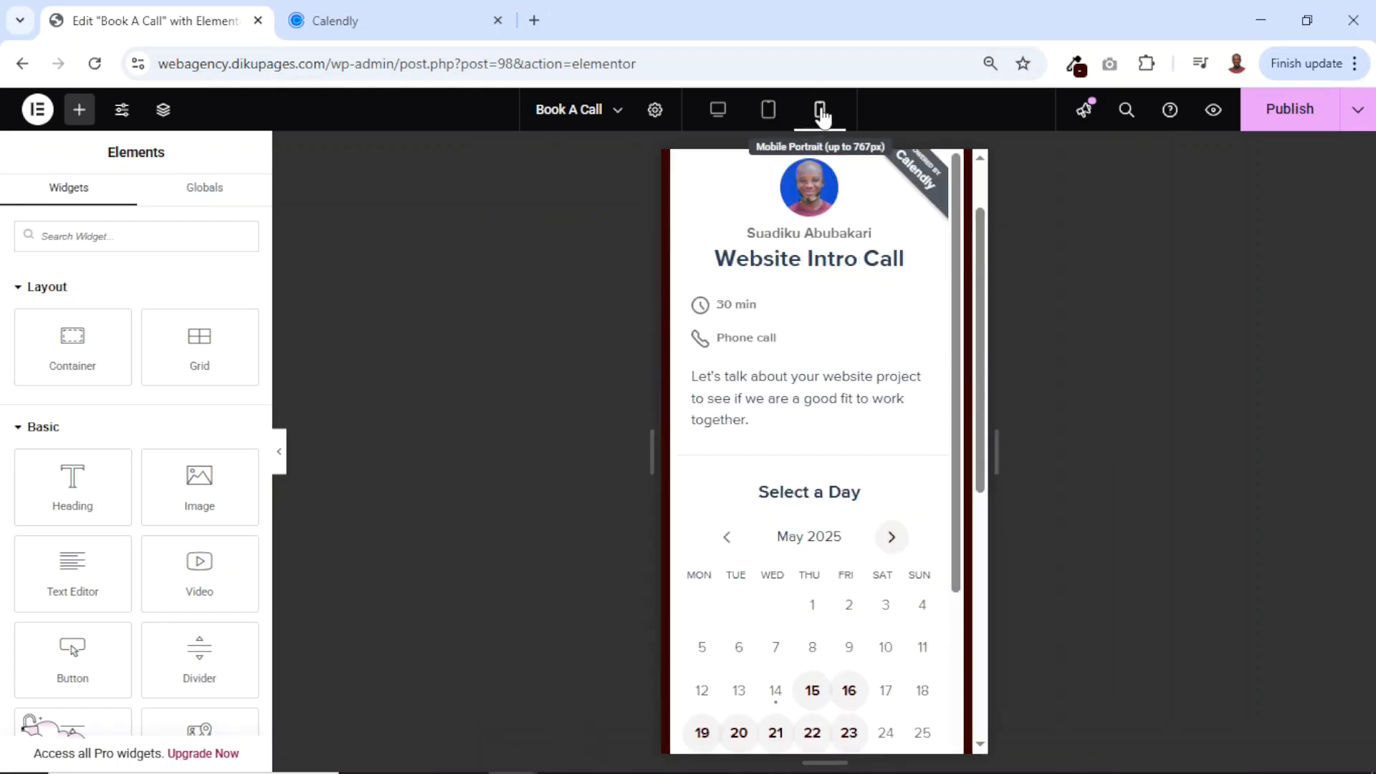
pyautogui.scroll(-3, 833, 332)
pyautogui.scroll(3, 833, 332)
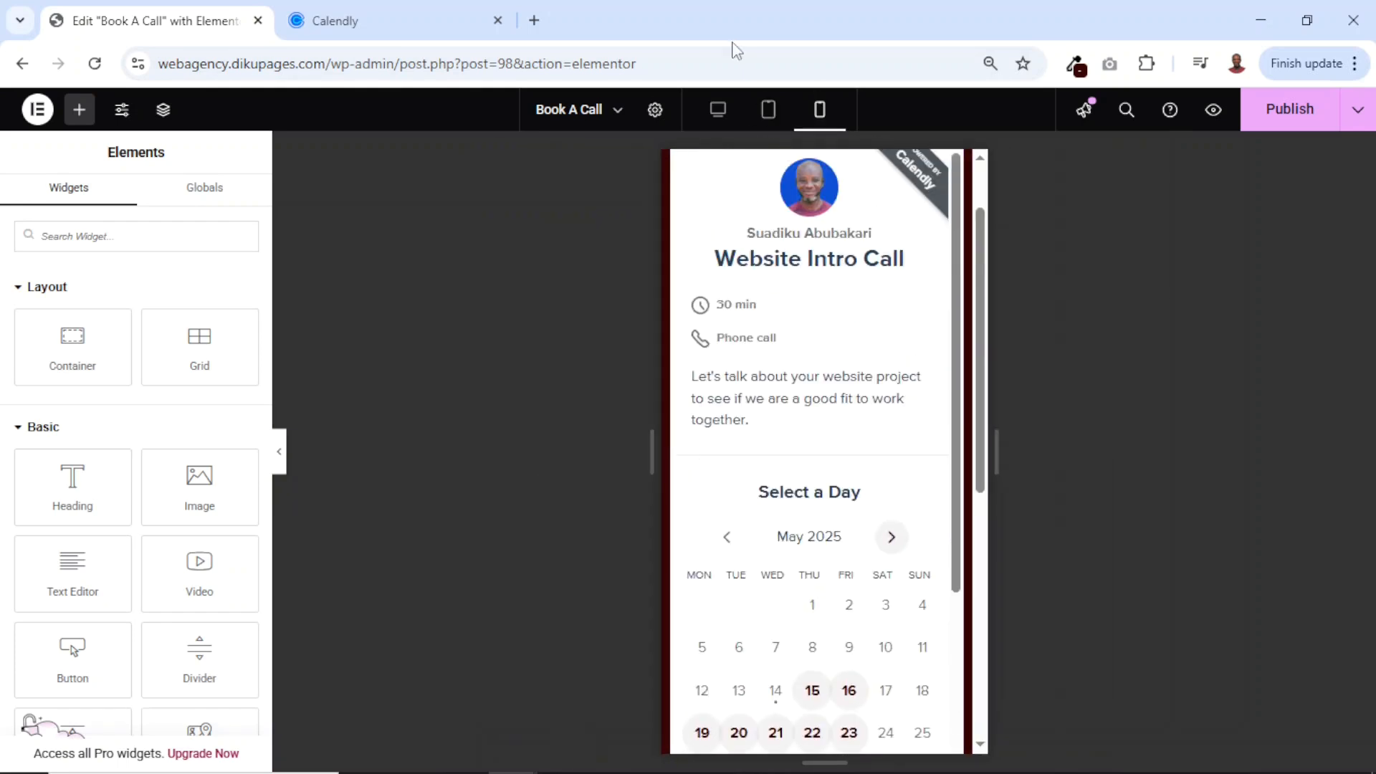
pyautogui.click(717, 111)
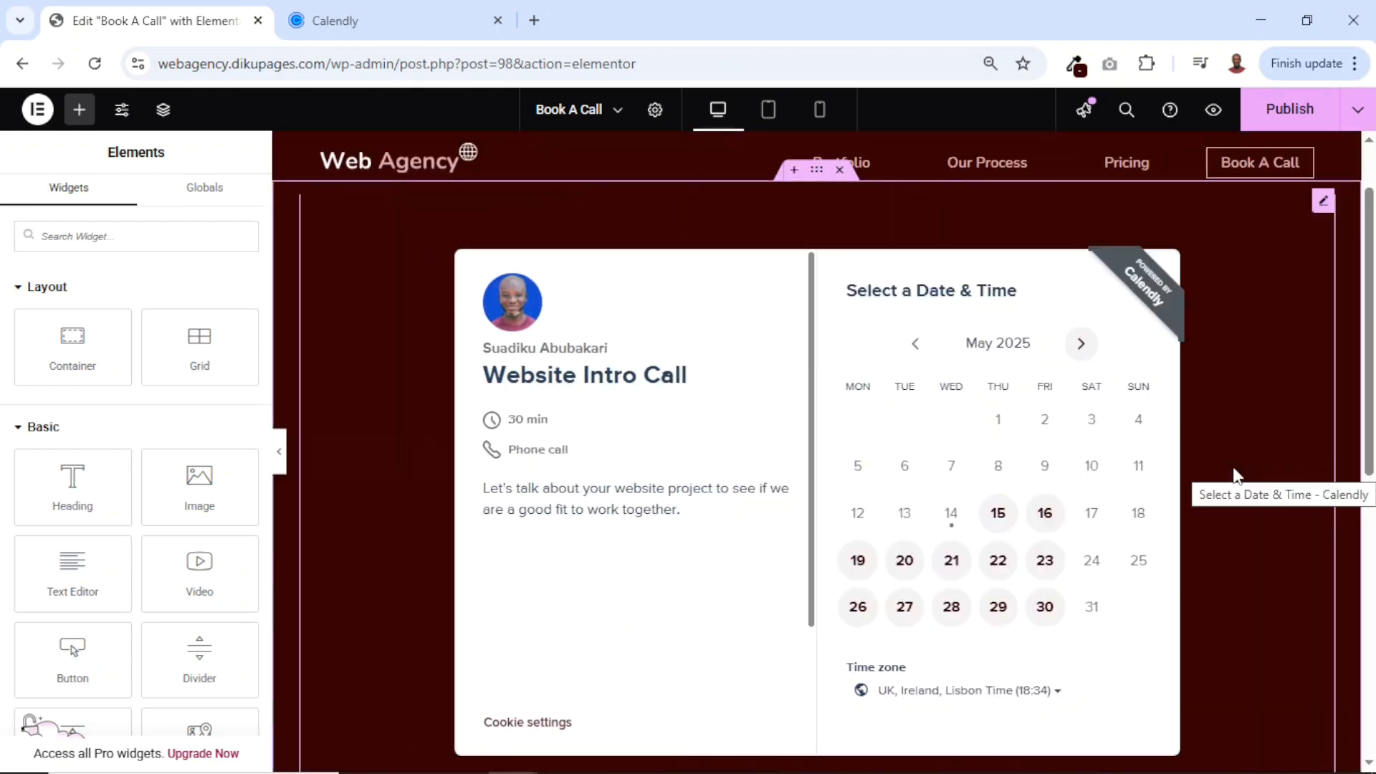
# - Publish the Book A Call page, preview it live, and copy its page URL
pyautogui.click(1286, 122)
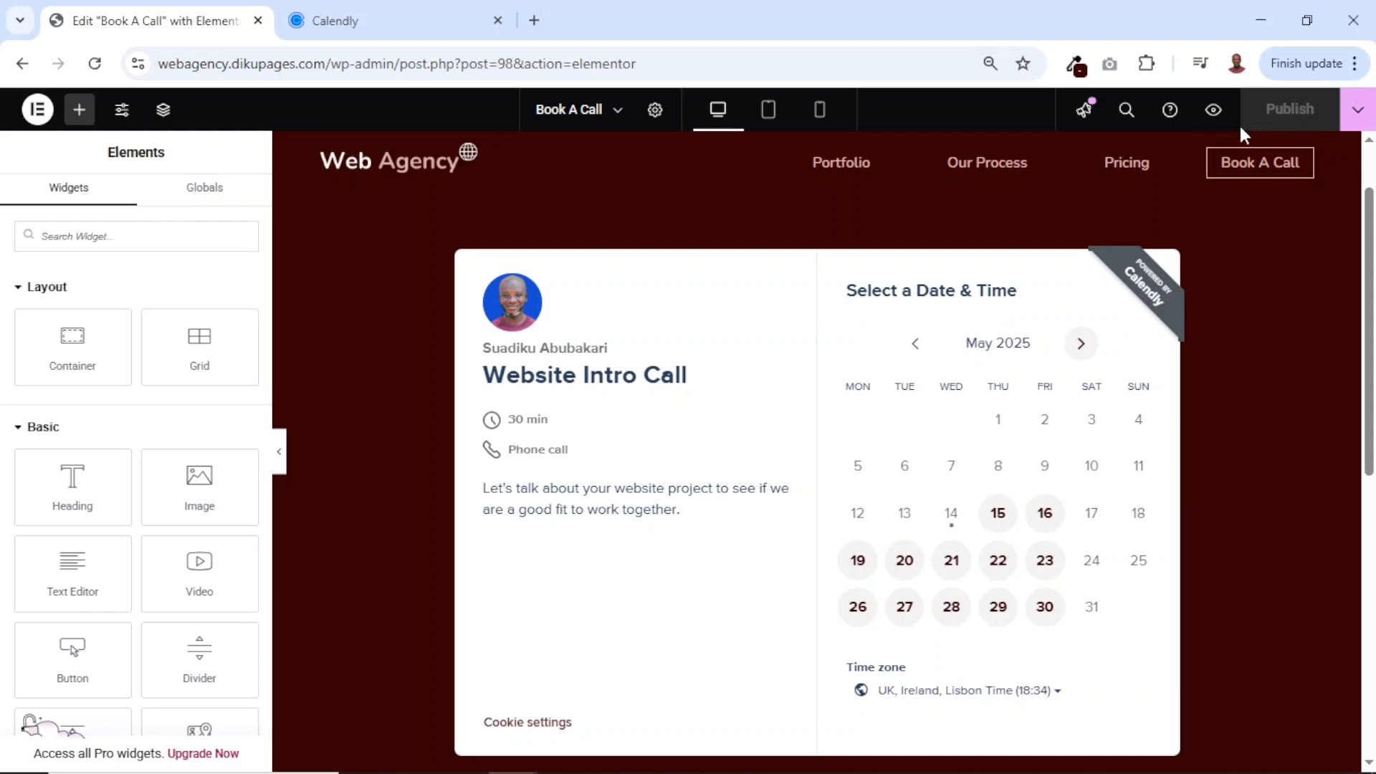
pyautogui.click(1213, 112)
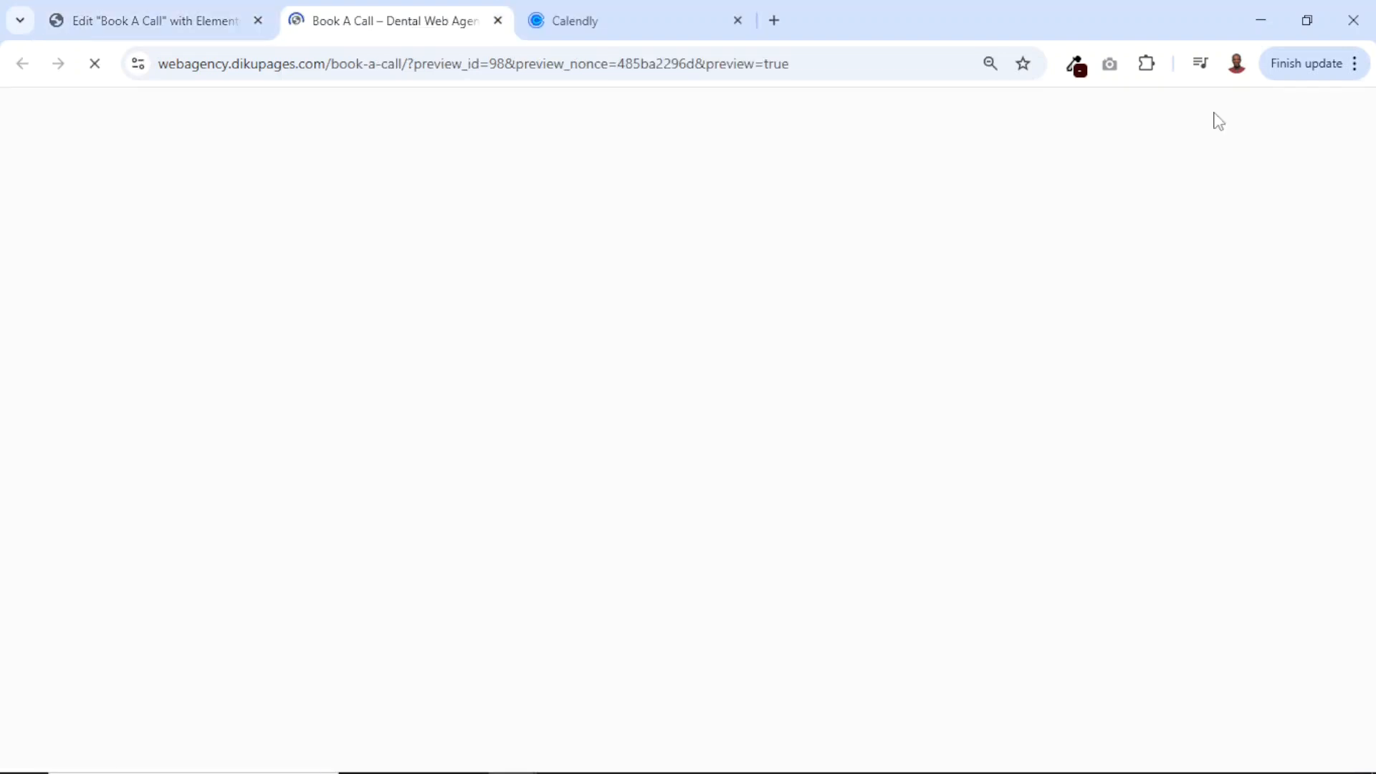
pyautogui.scroll(-5, 1073, 521)
pyautogui.scroll(5, 1073, 521)
pyautogui.scroll(-5, 1073, 521)
pyautogui.scroll(5, 1073, 521)
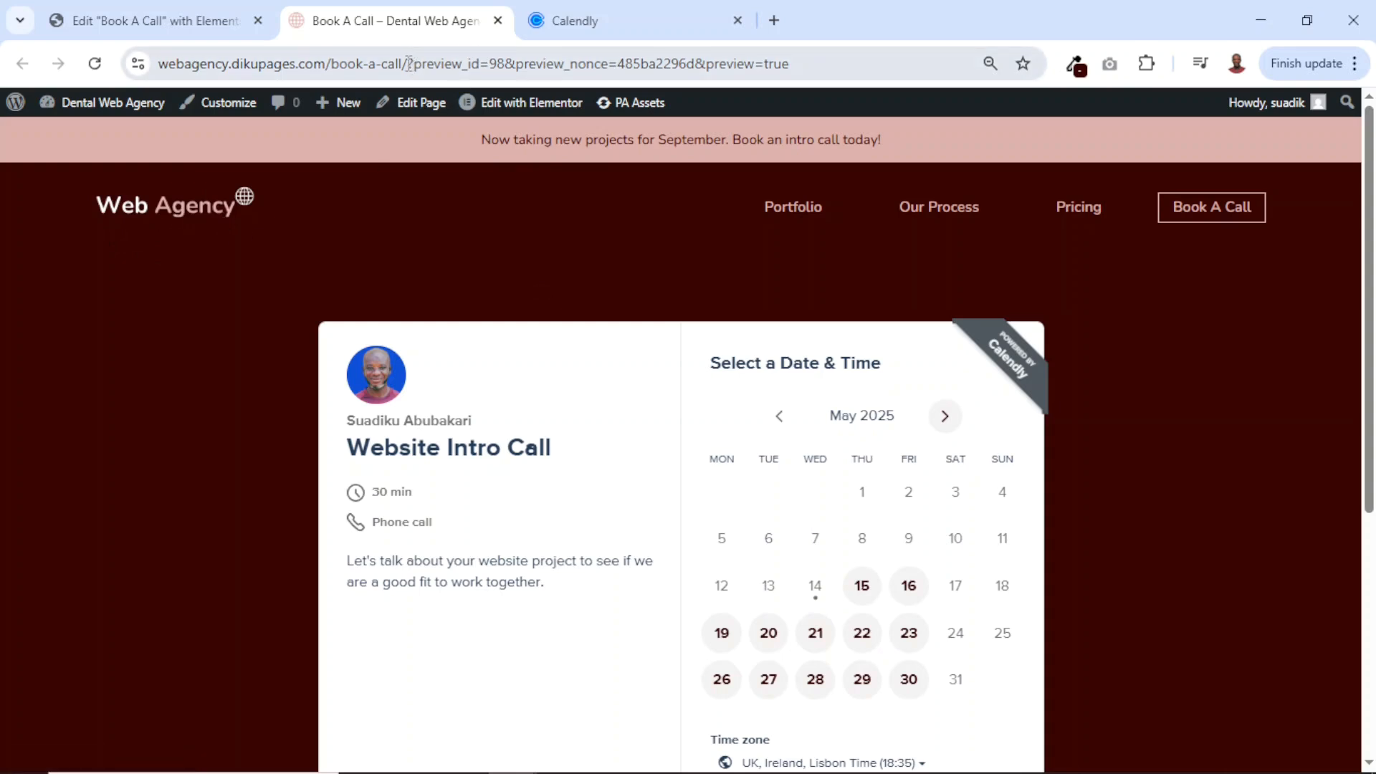
pyautogui.moveTo(411, 64); pyautogui.dragTo(74, 109)
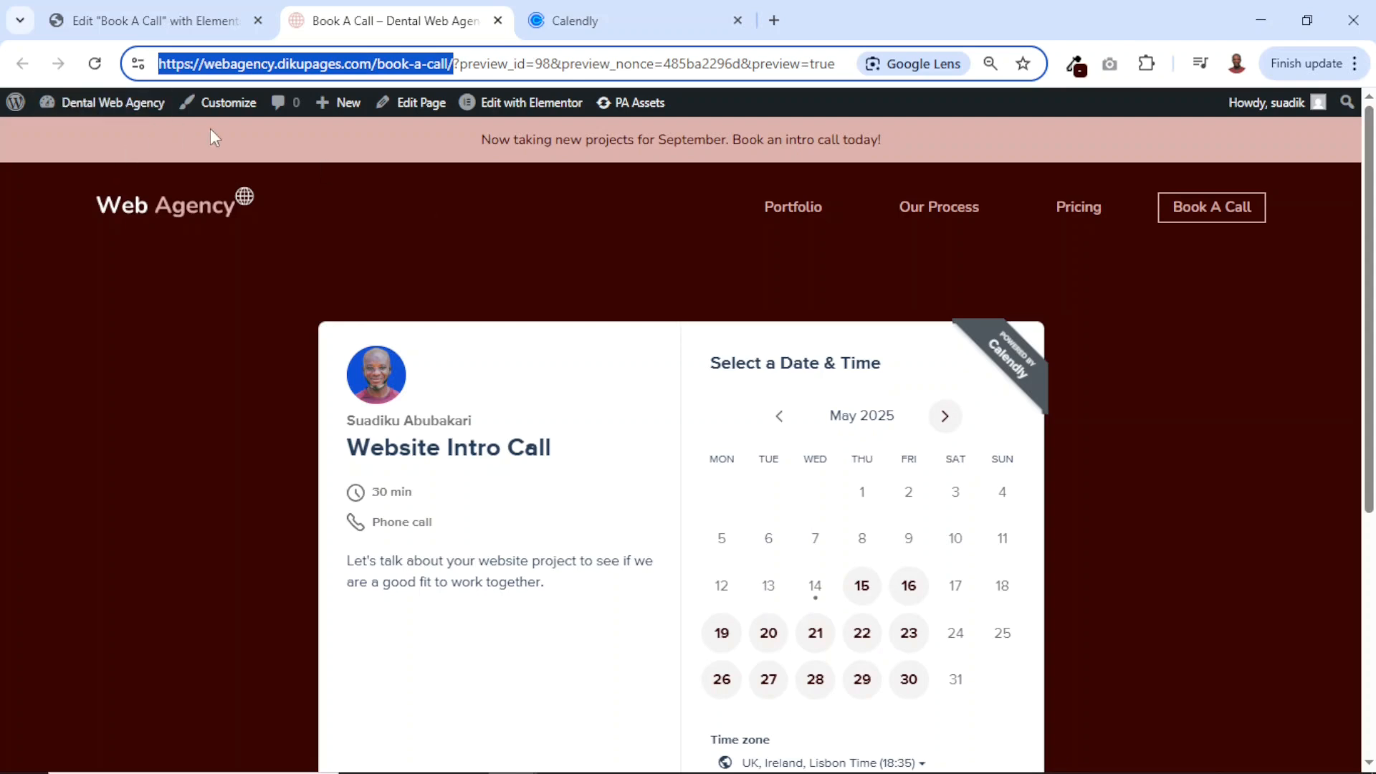
pyautogui.click(225, 109)
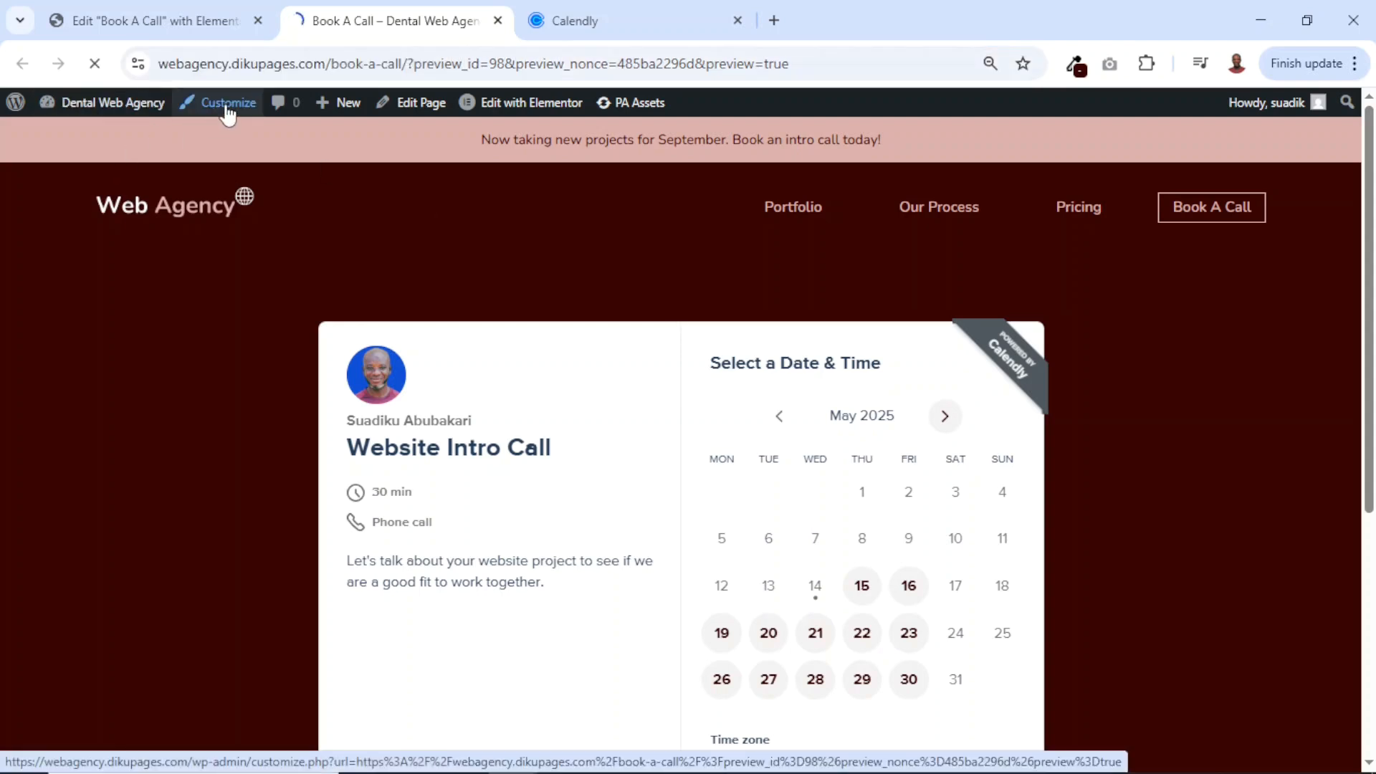
# - Point the header's Book A Call button link to the Book A Call page URL and publish
pyautogui.click(258, 21)
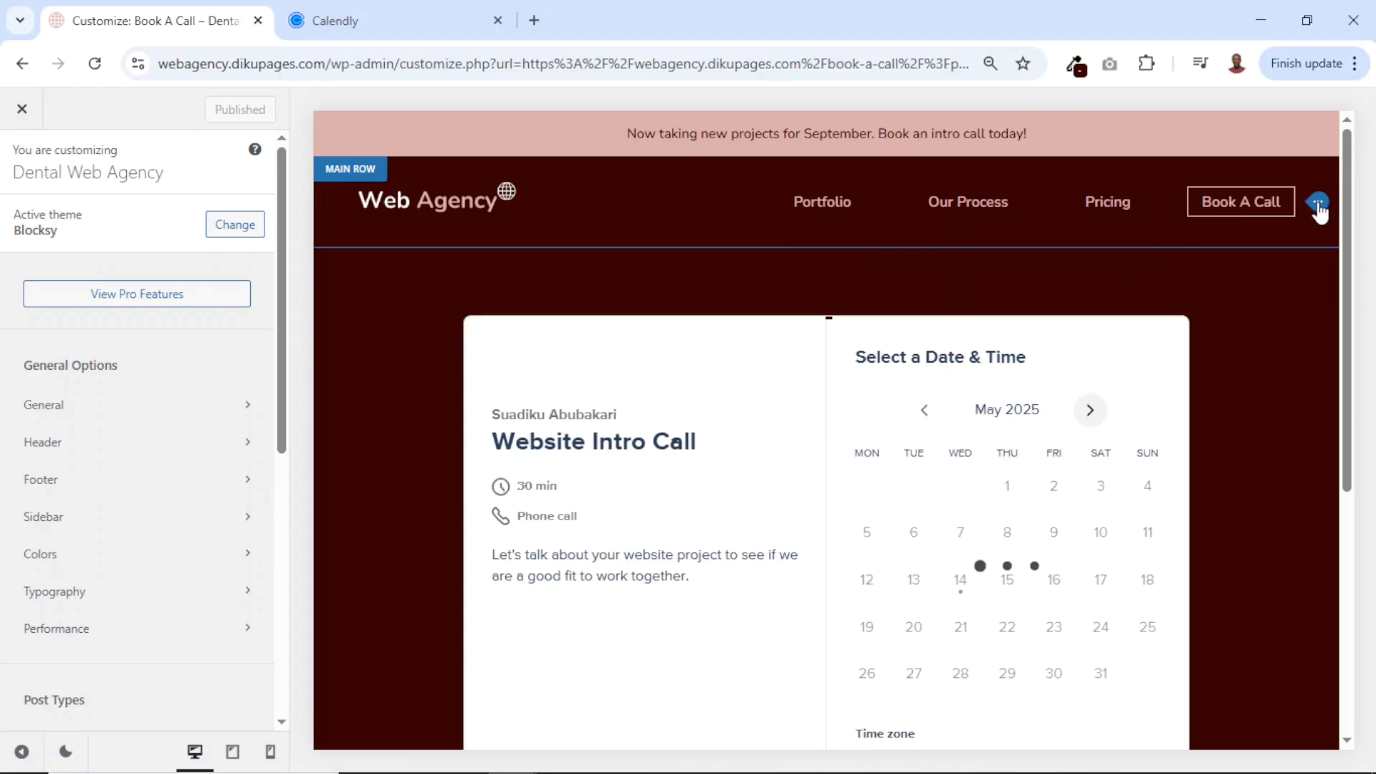
pyautogui.click(1317, 202)
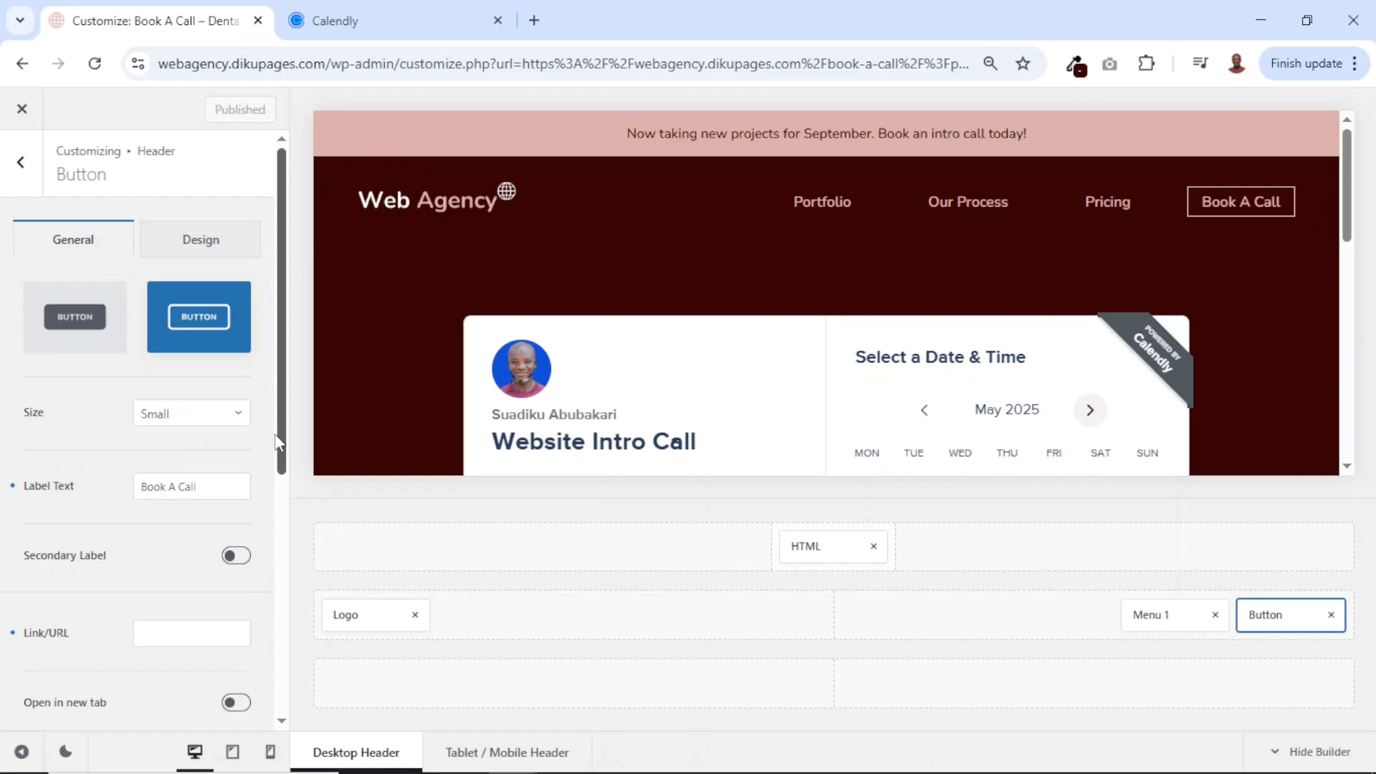
pyautogui.scroll(-2, 172, 553)
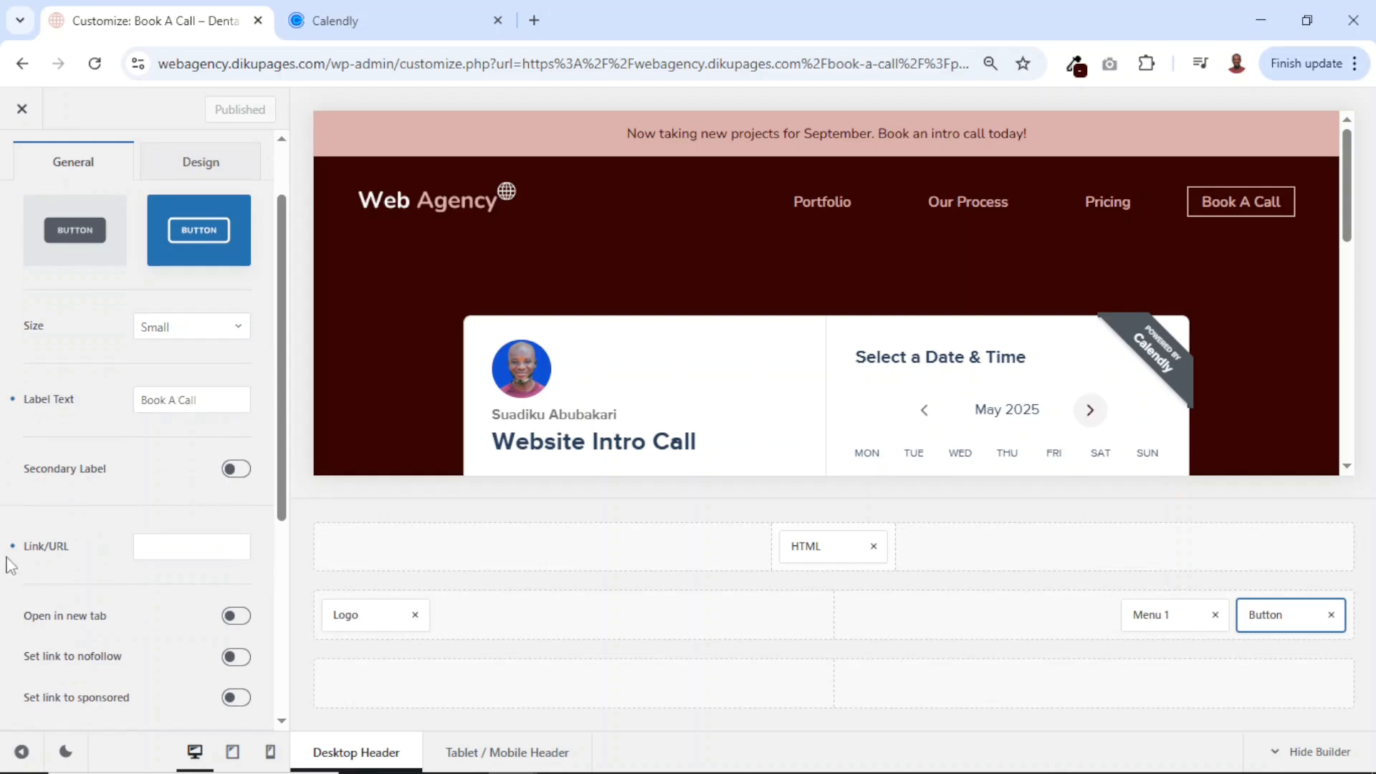
pyautogui.click(164, 545)
pyautogui.hotkey('ctrl', 'v')
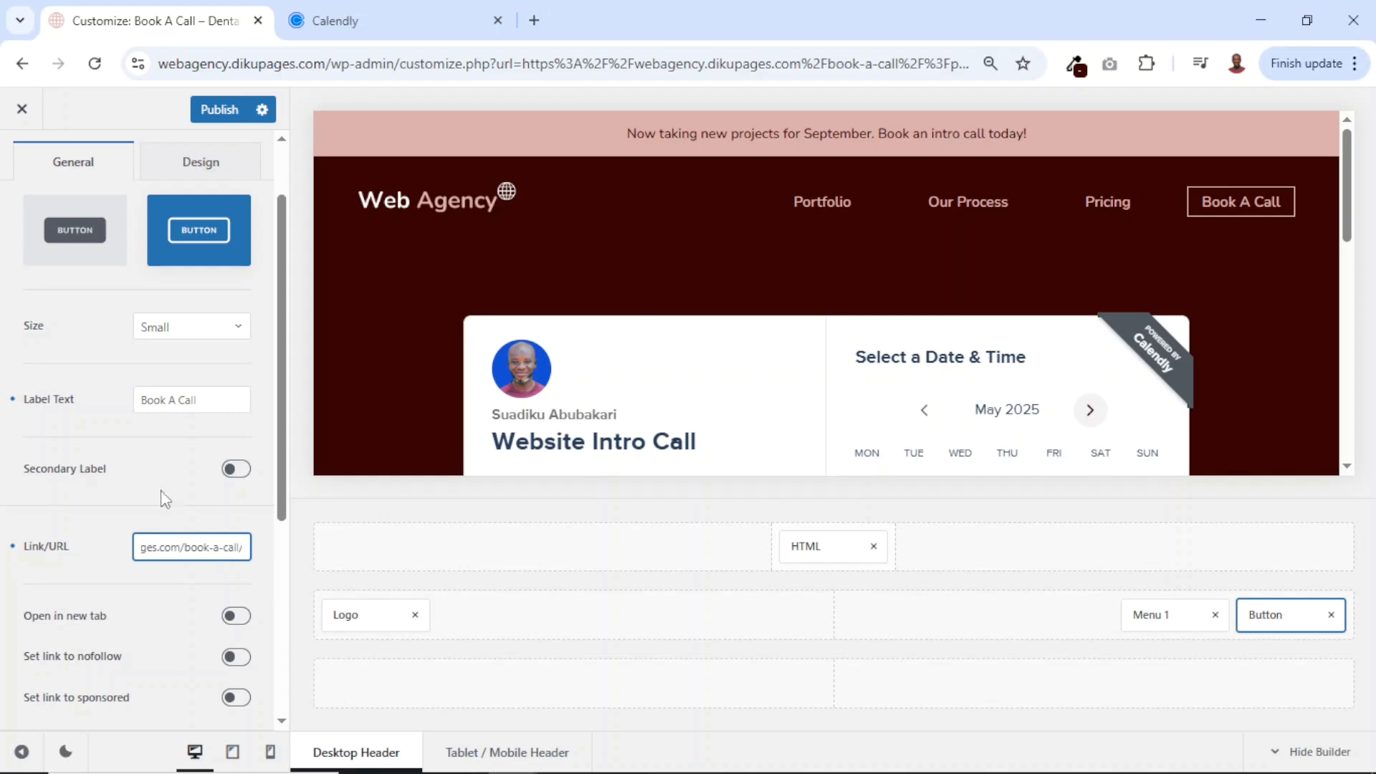
pyautogui.click(218, 115)
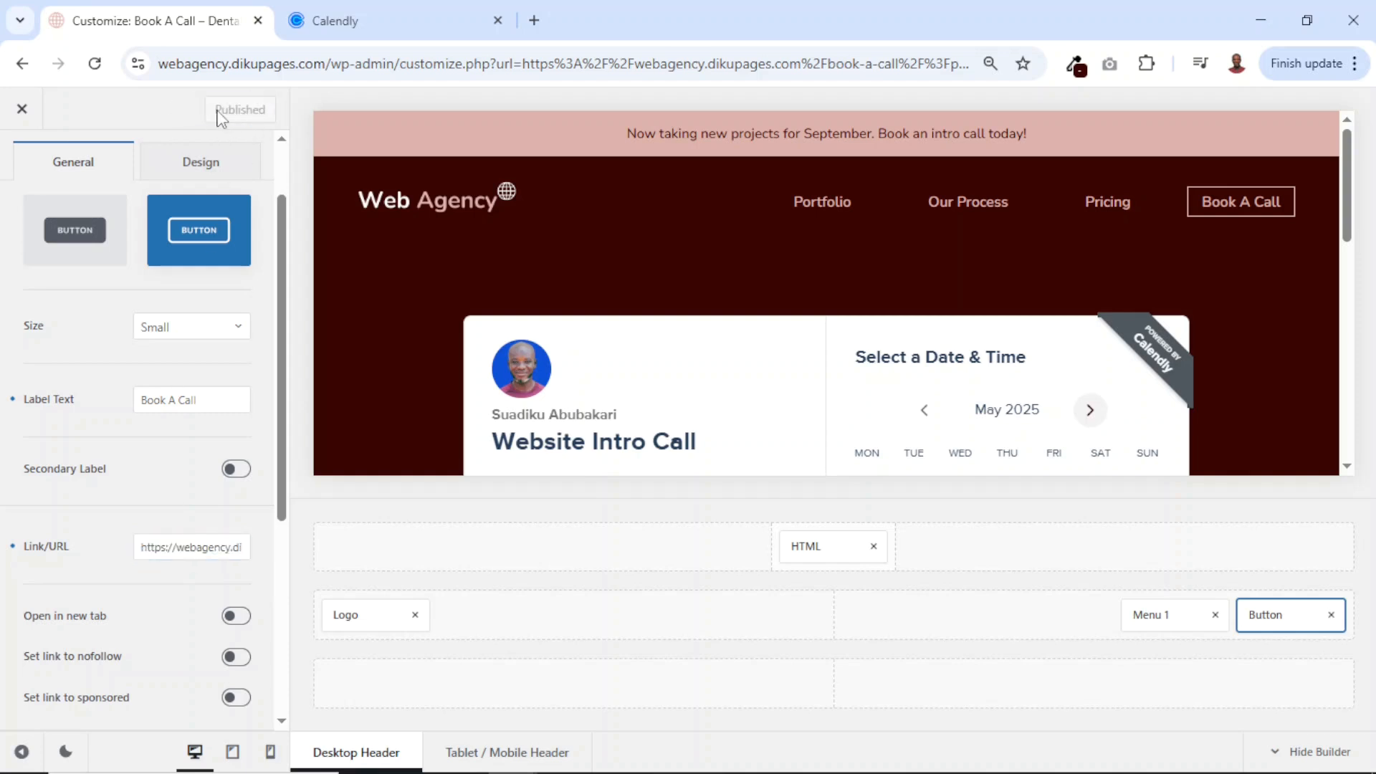
pyautogui.click(23, 110)
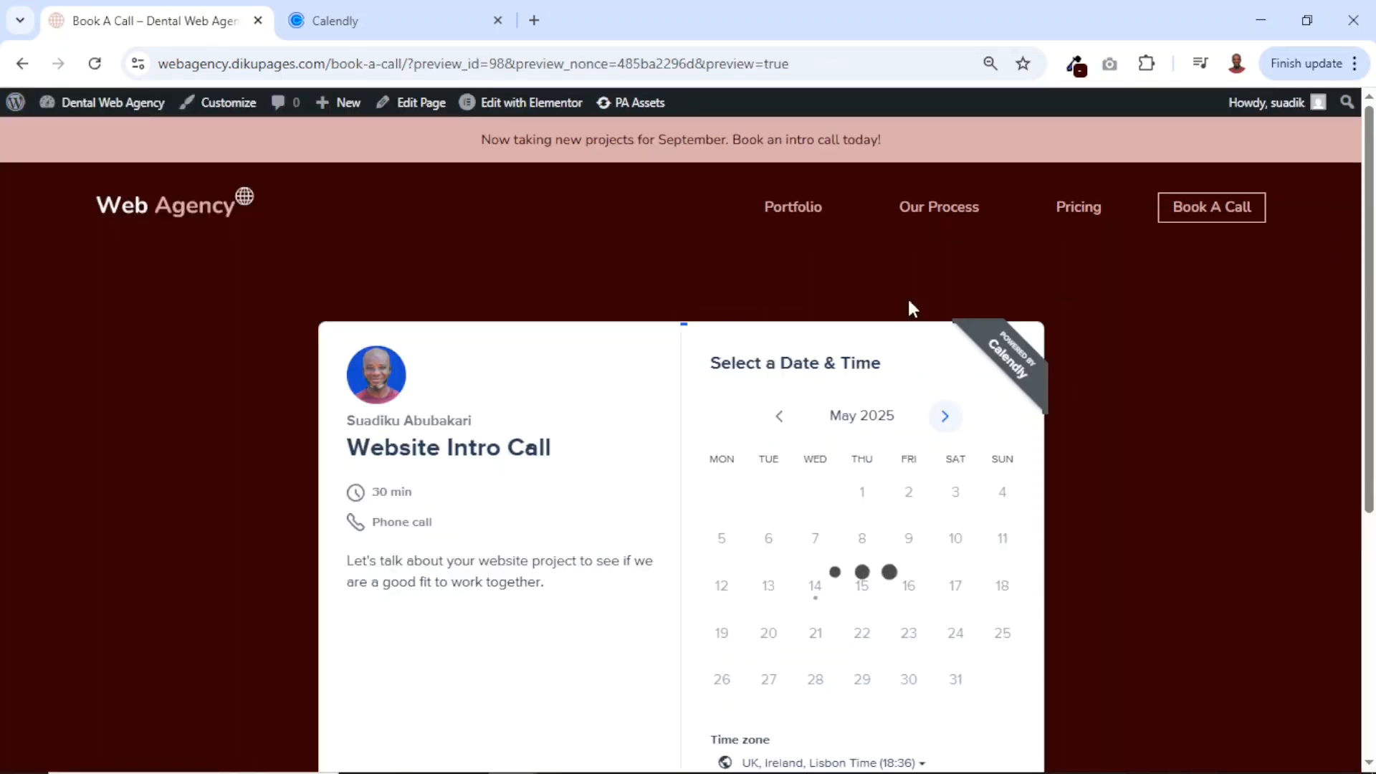
# - Replace the hero Book A Call button's # link with the book-a-call URL and publish the homepage
pyautogui.click(169, 215)
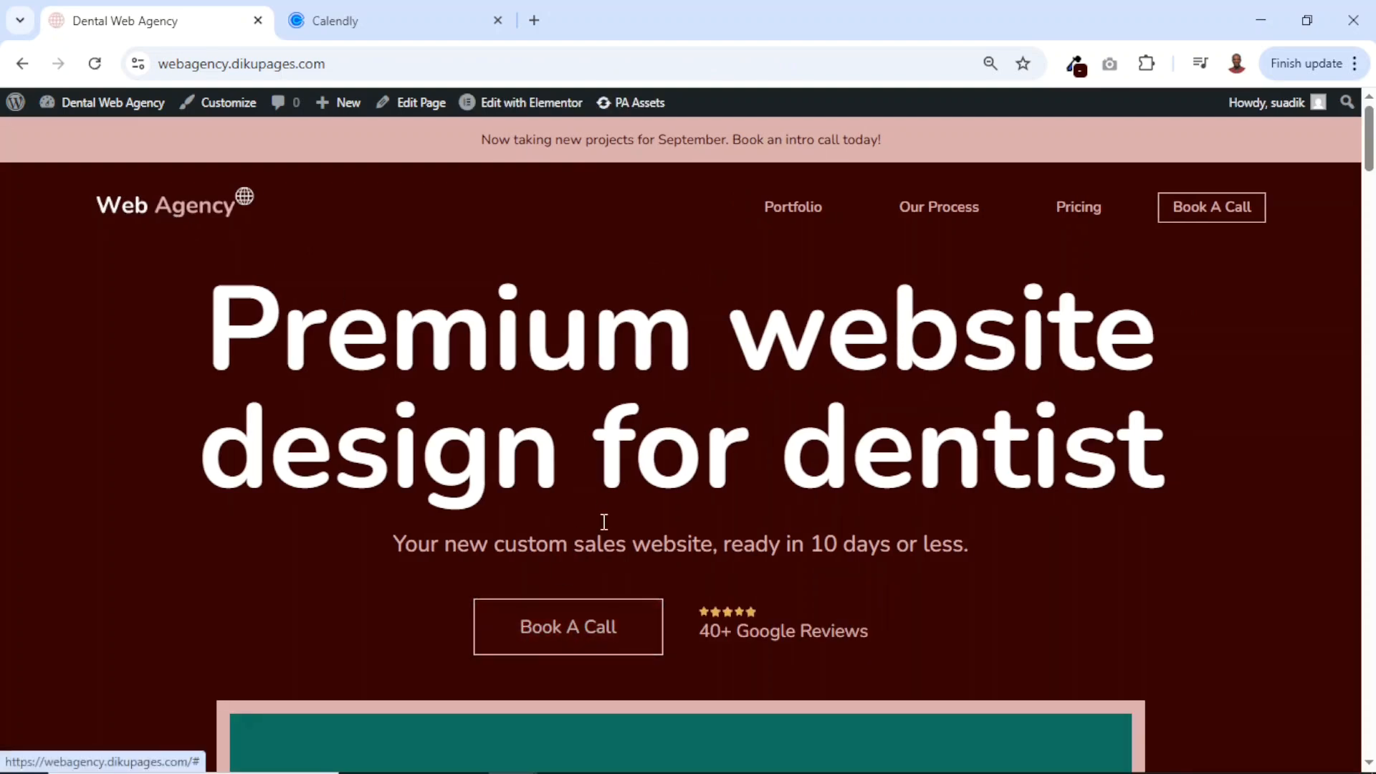
pyautogui.click(531, 108)
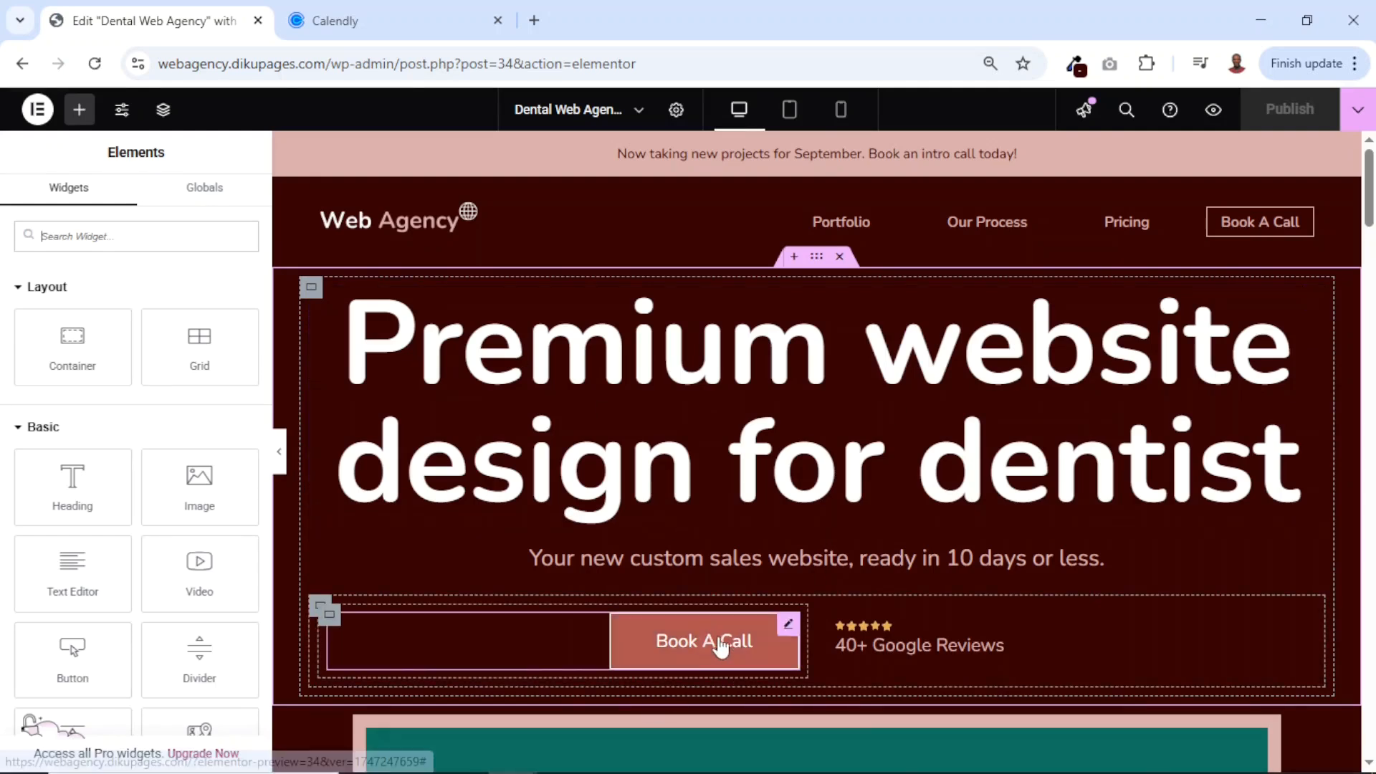
pyautogui.click(740, 651)
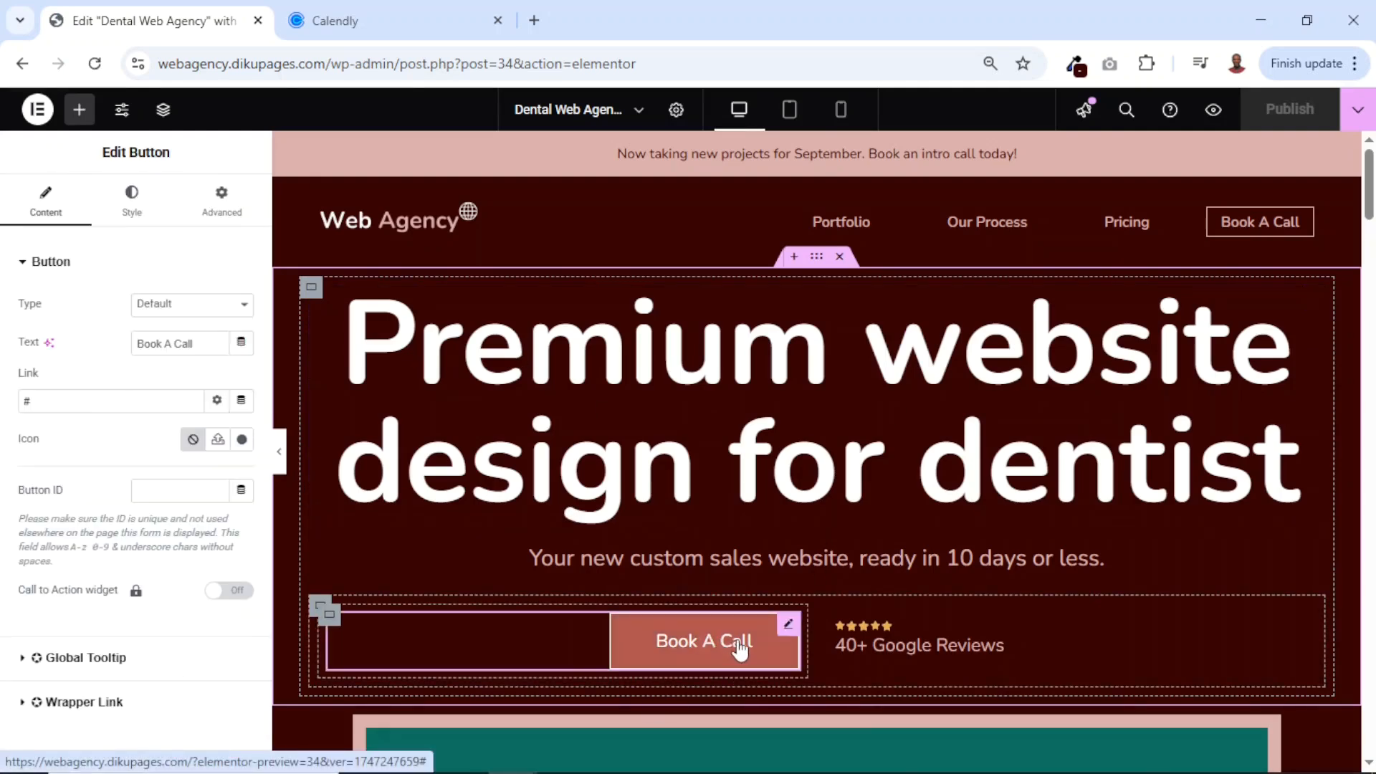
pyautogui.click(78, 400)
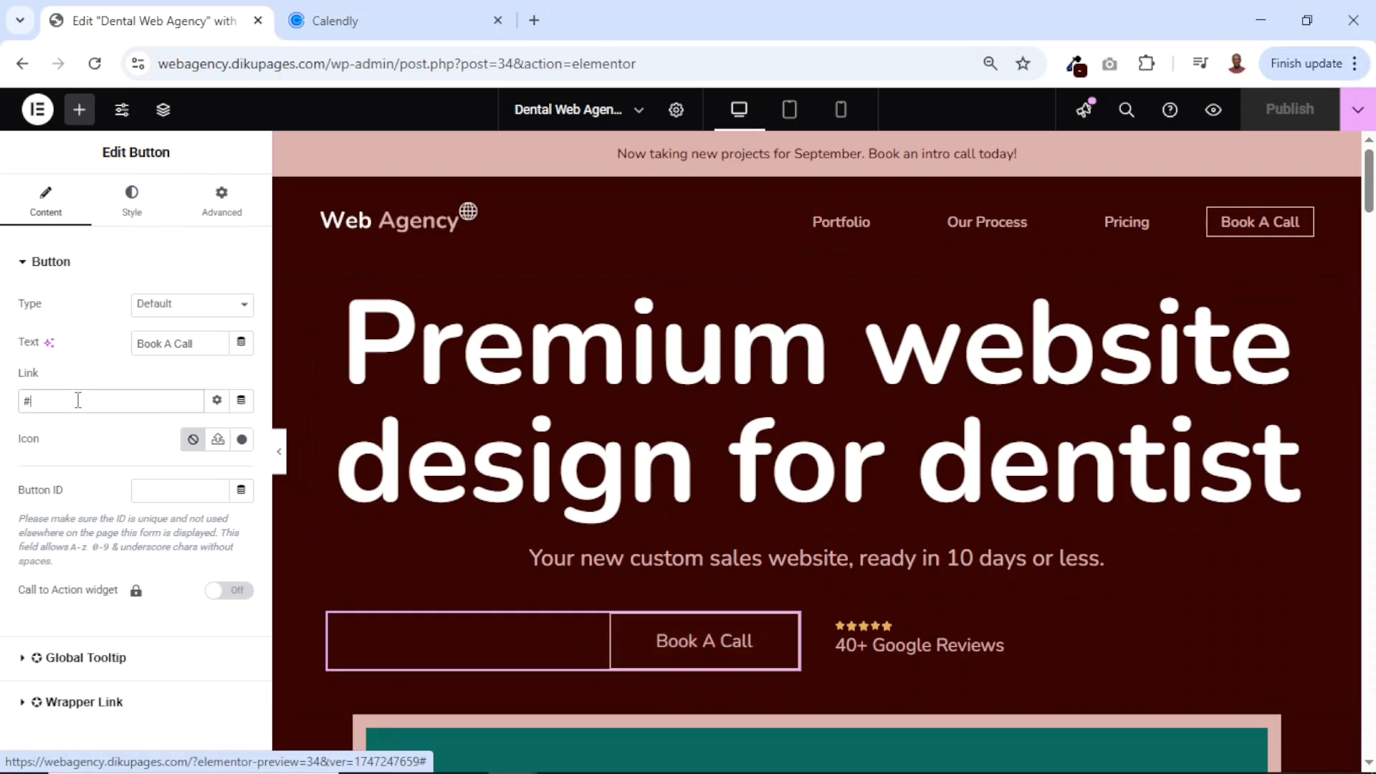
pyautogui.press('BackSpace')
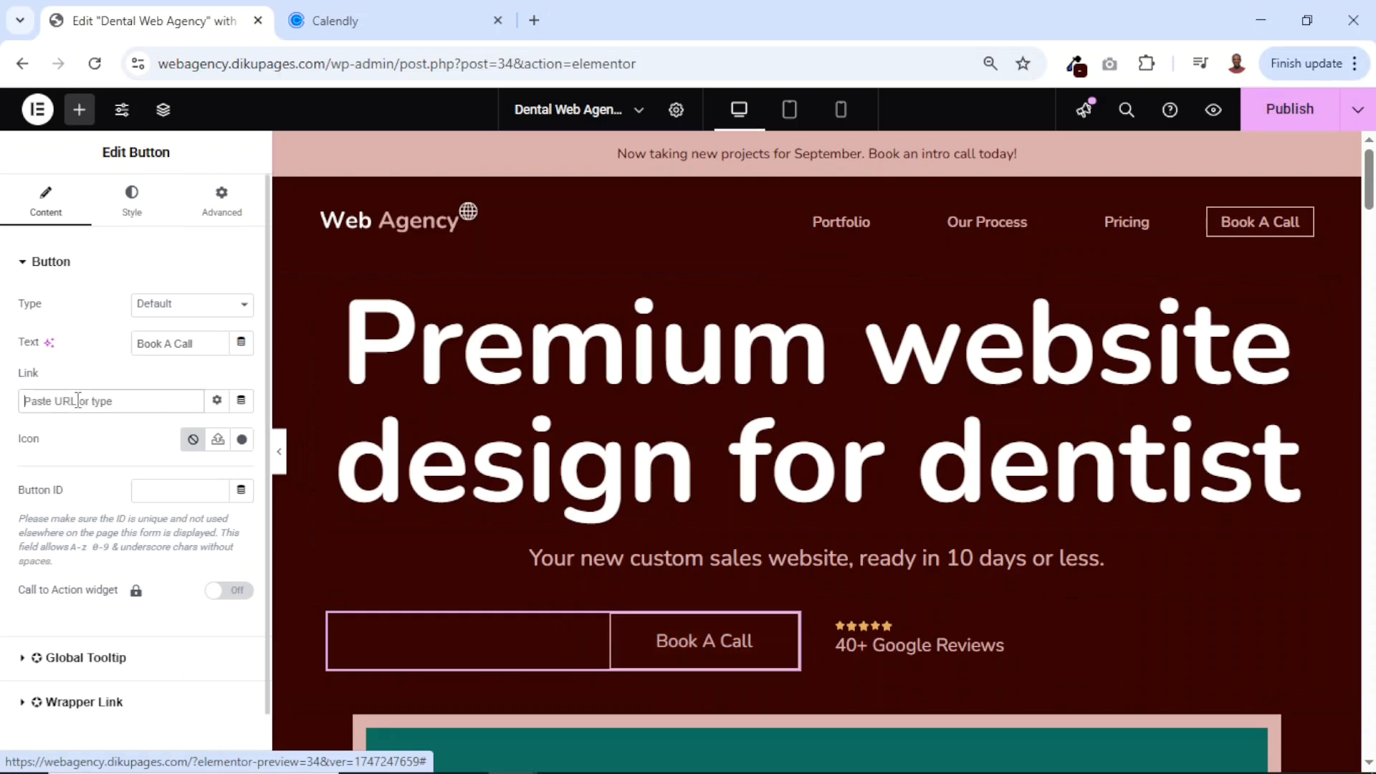
pyautogui.hotkey('ctrl', 'v')
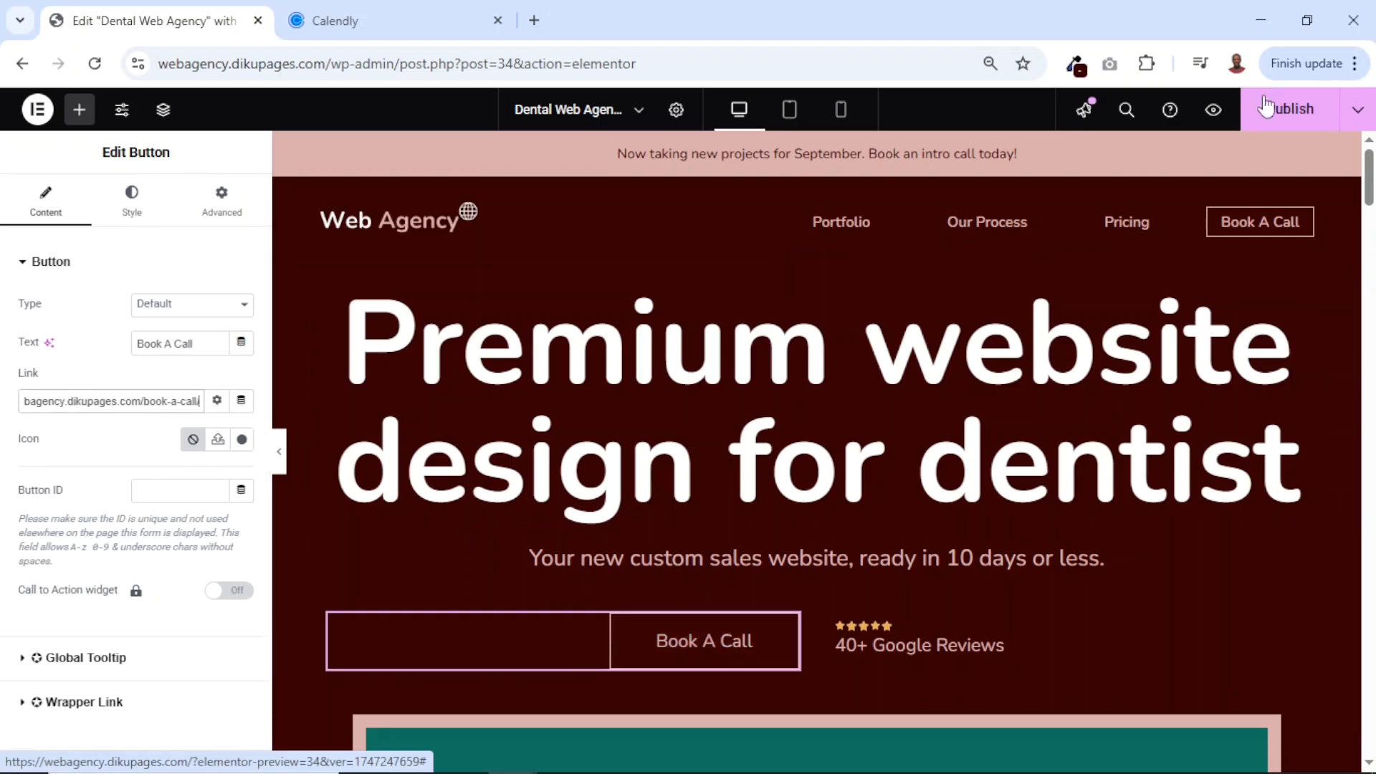
pyautogui.click(1283, 113)
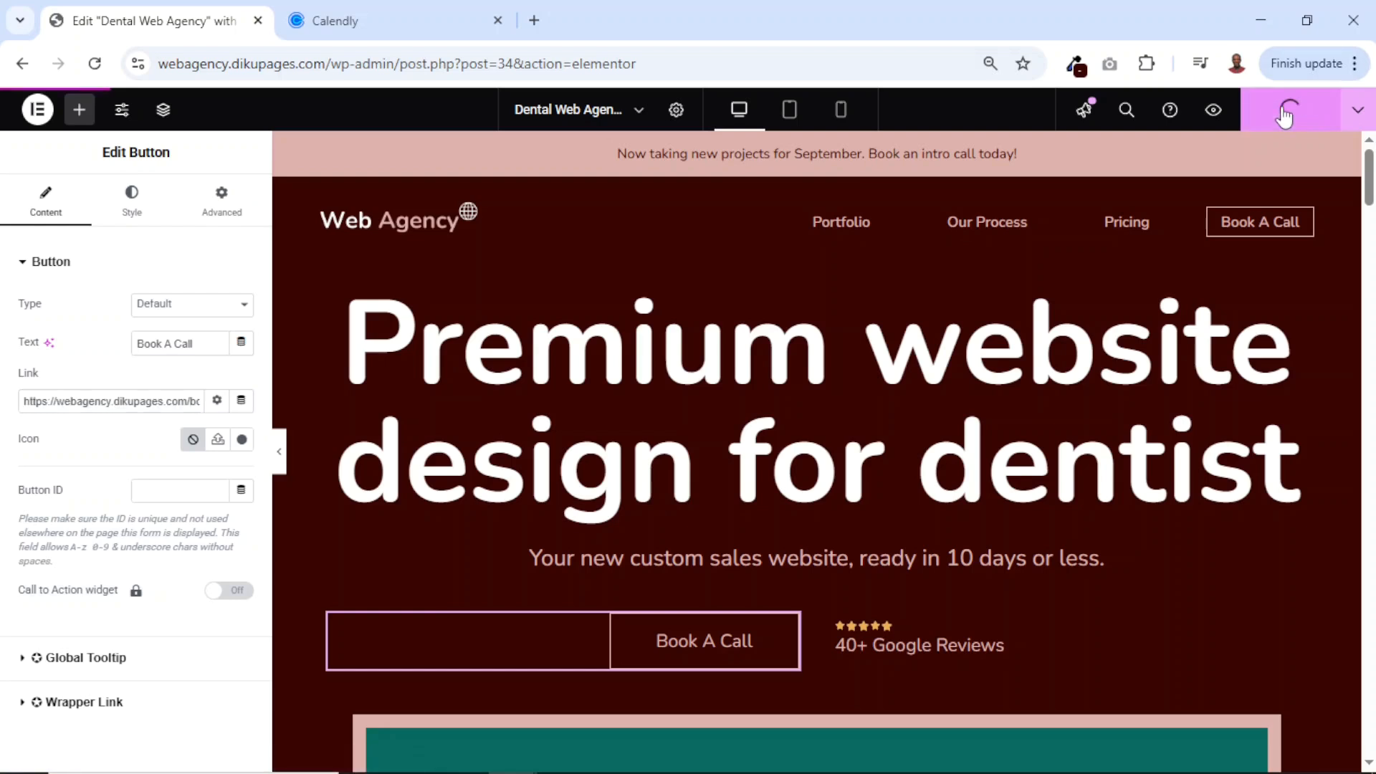
pyautogui.click(1213, 109)
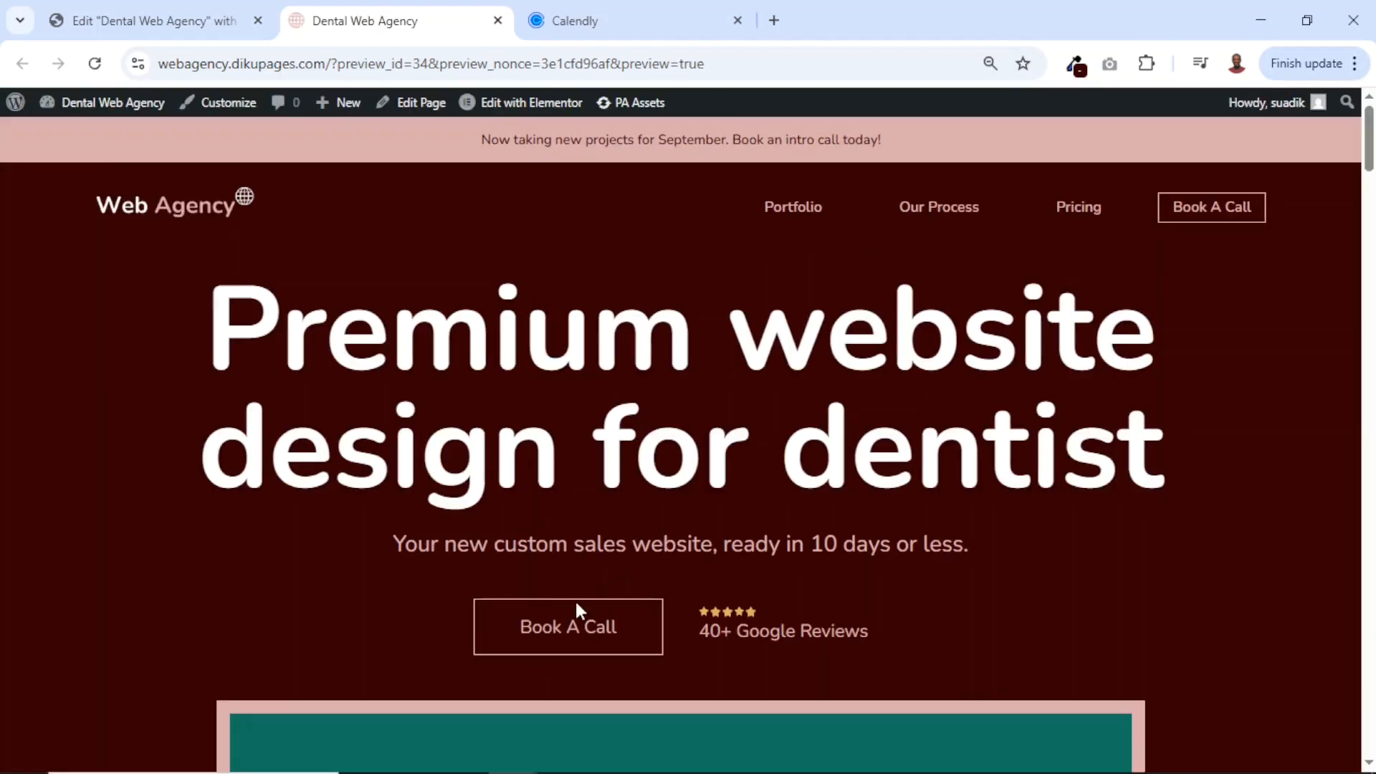
# - Follow the hero button to the live Book A Call page, close the editor and Calendly tabs, and scroll to the scheduler
pyautogui.click(544, 630)
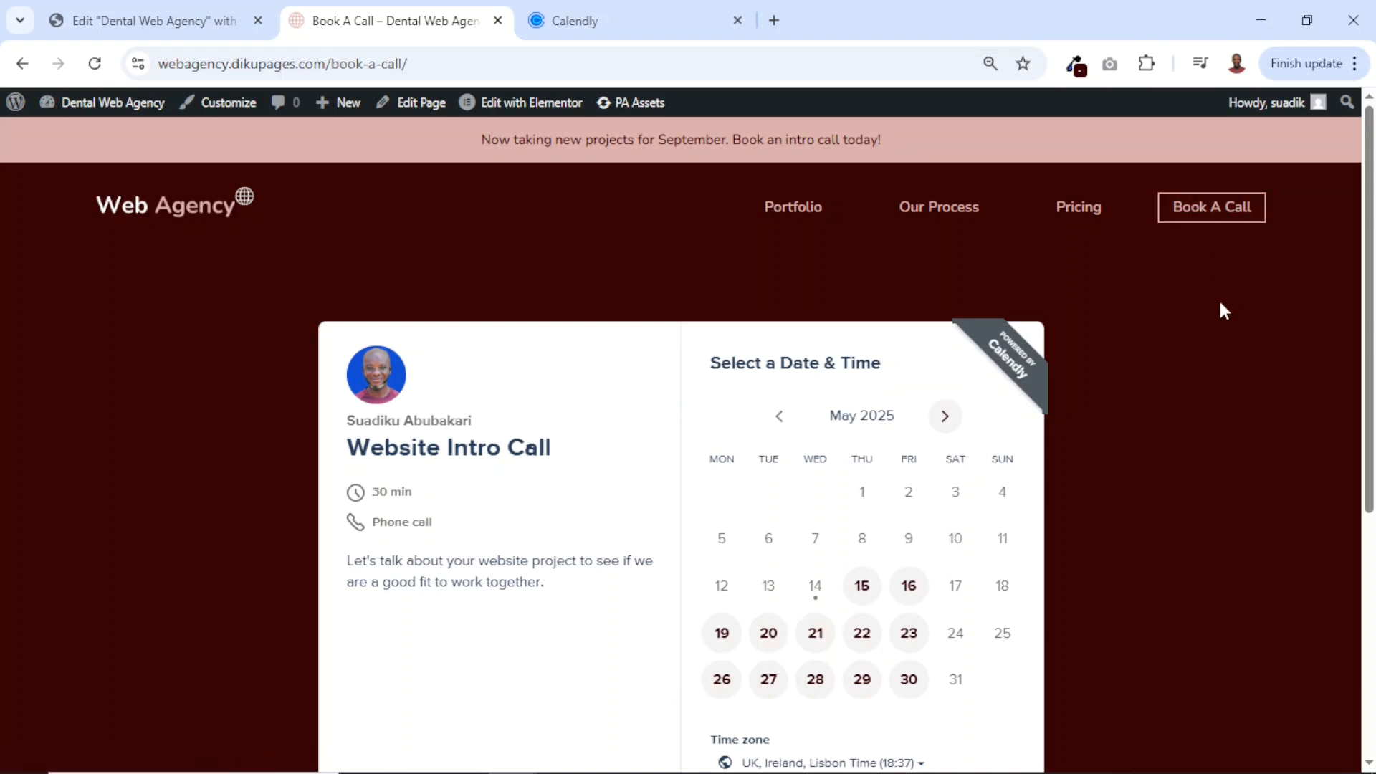
pyautogui.click(258, 20)
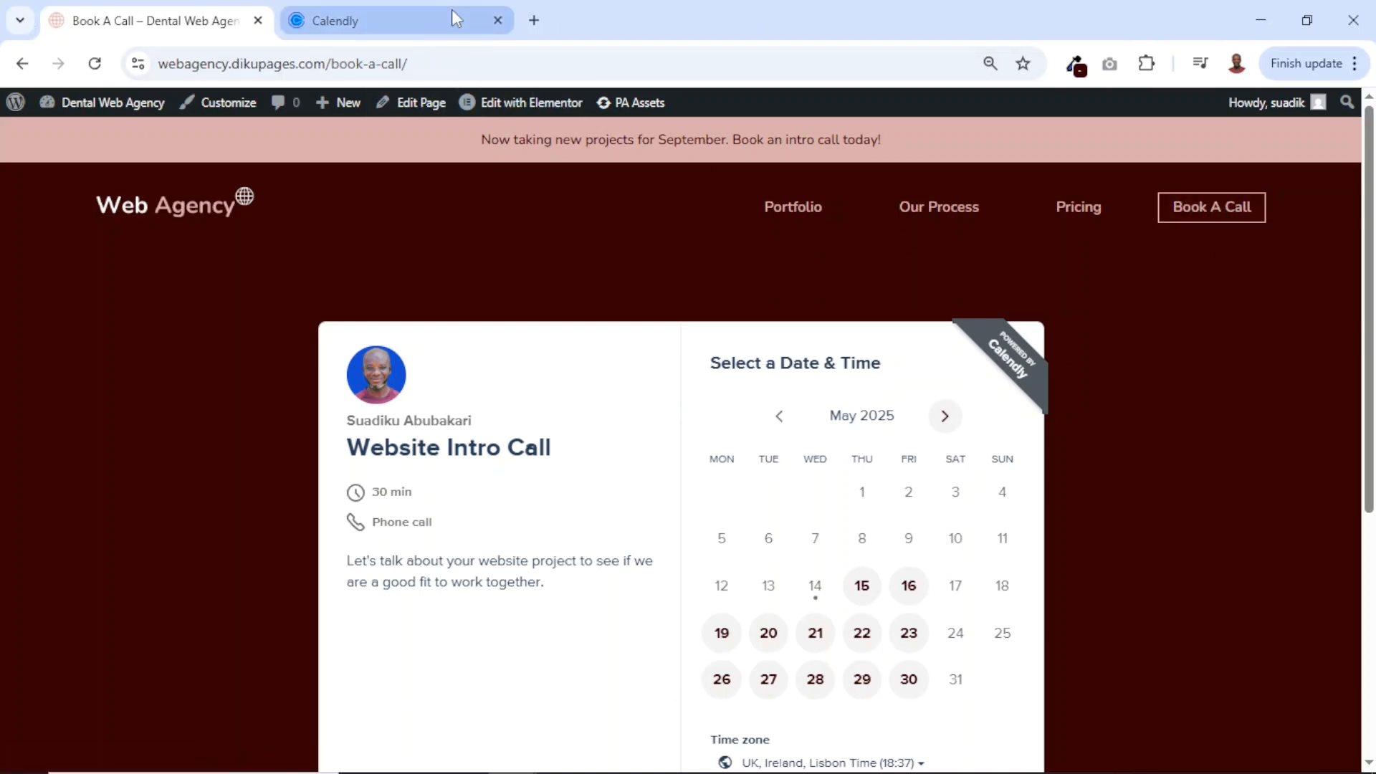
pyautogui.click(499, 21)
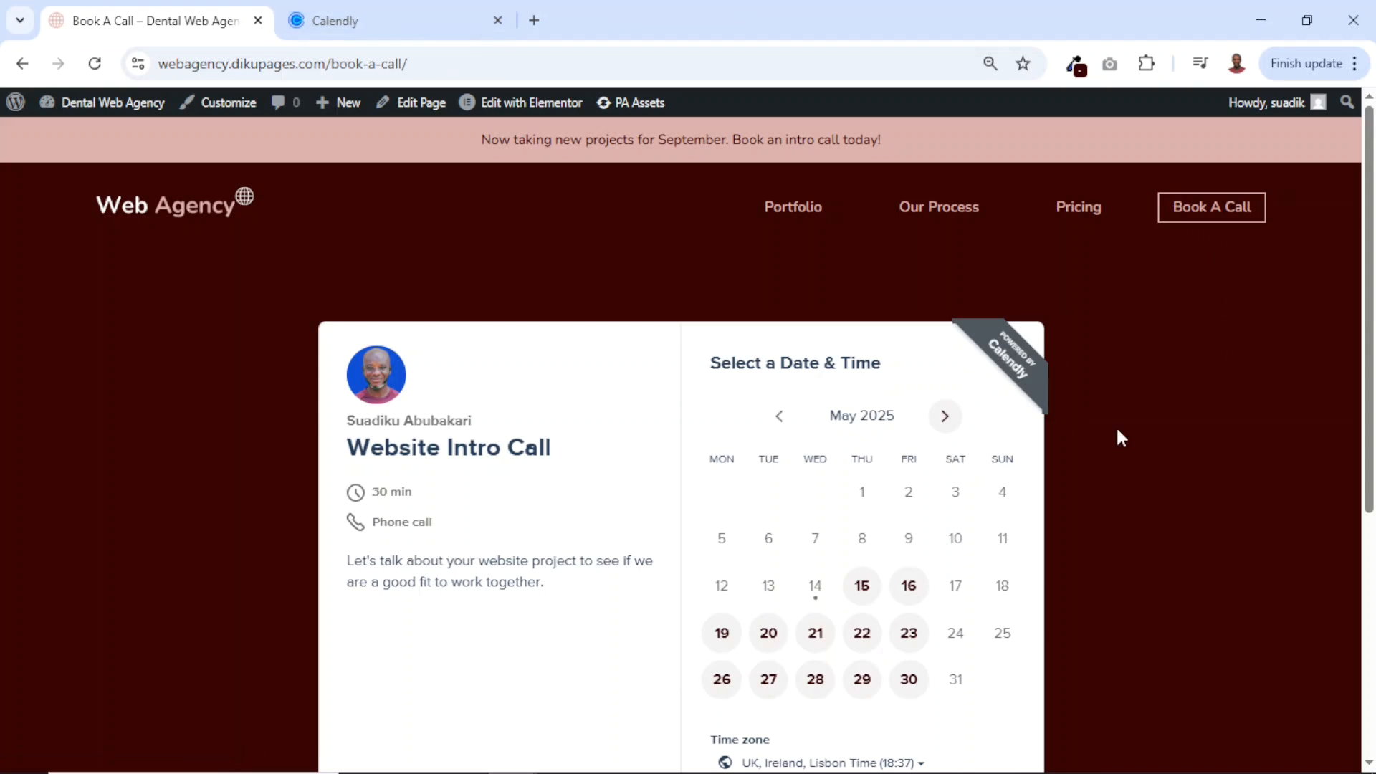
pyautogui.scroll(-5, 1118, 492)
pyautogui.scroll(5, 1118, 492)
pyautogui.scroll(-1, 1122, 495)
pyautogui.scroll(-1, 1122, 494)
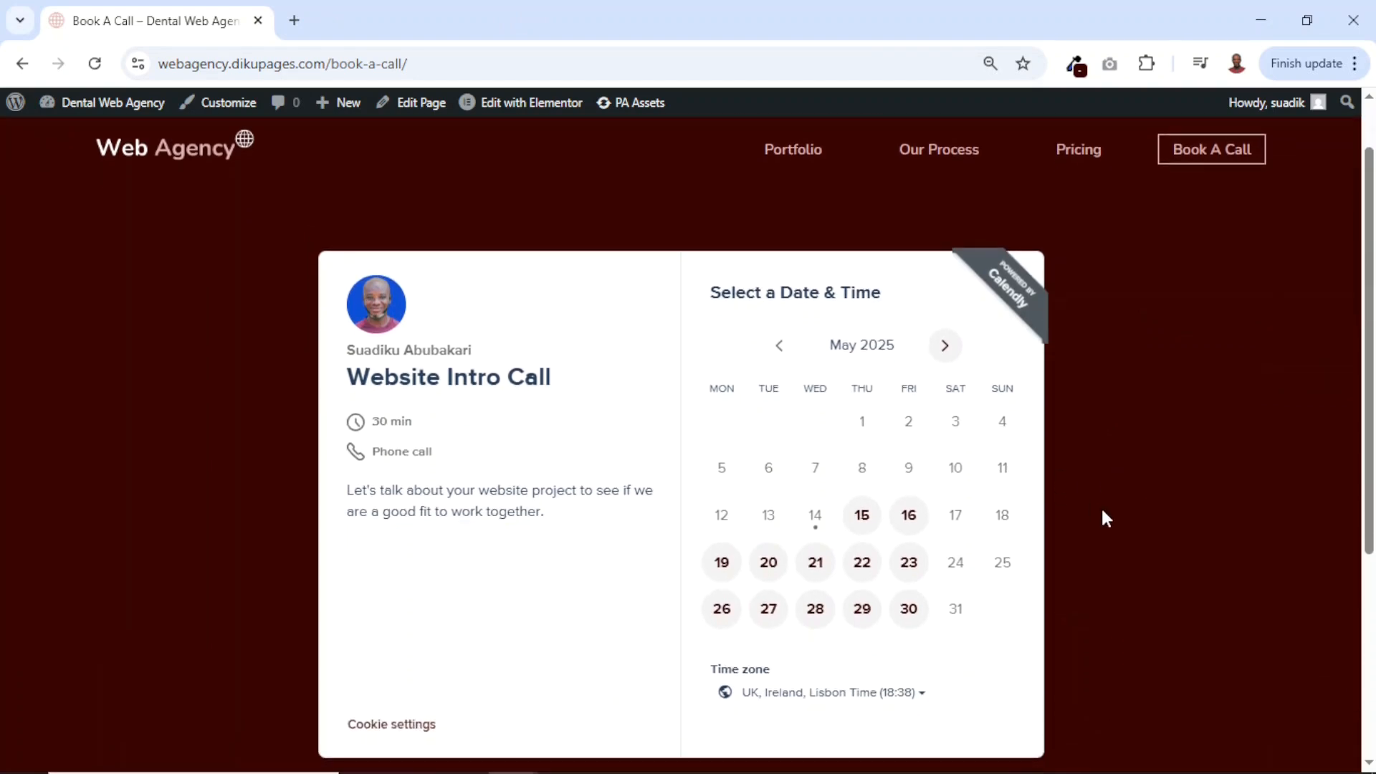
# - Choose Monday, May 19 at 11:30 in the booking calendar and continue
pyautogui.click(722, 565)
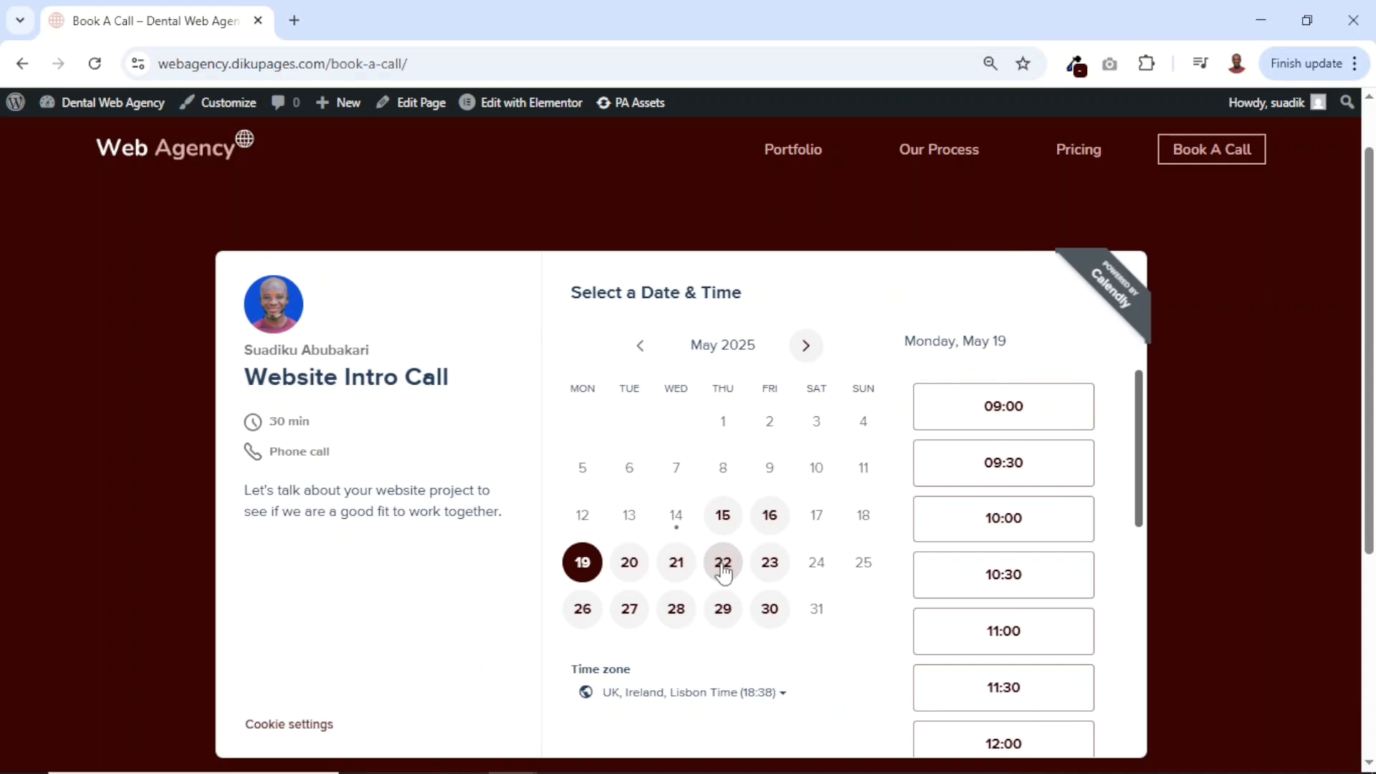
pyautogui.scroll(-2, 1049, 661)
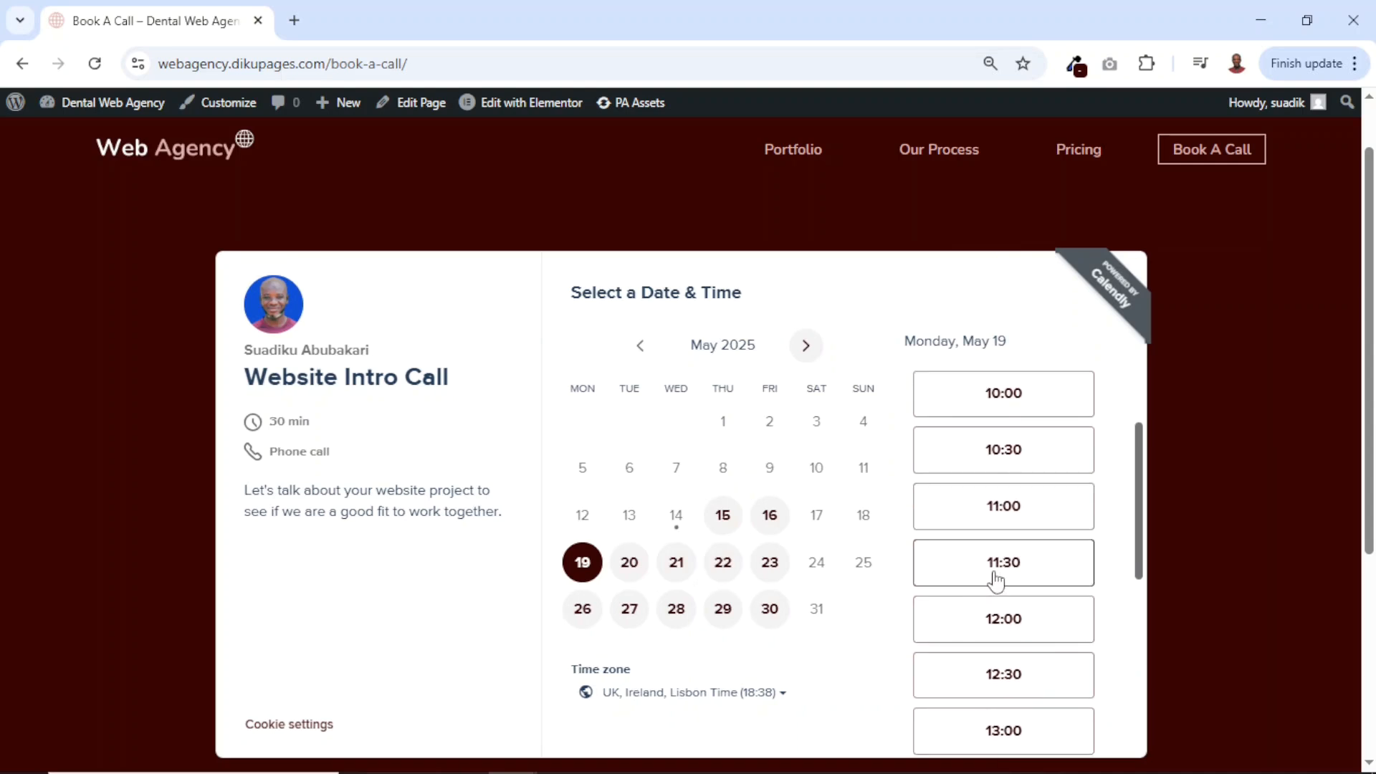
pyautogui.click(996, 574)
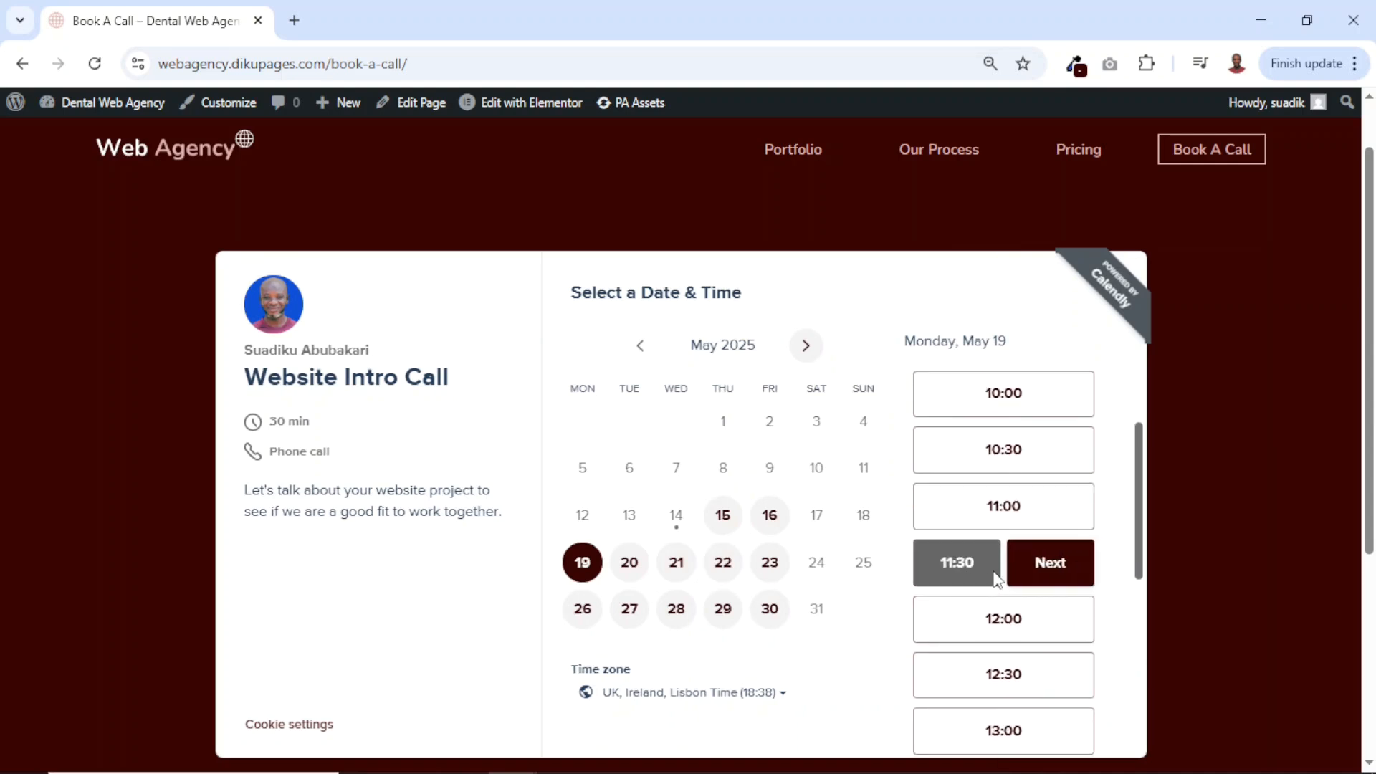
pyautogui.click(1050, 563)
# - Fill in the invitee's name, e-mail, phone and the note 'I want to book a call.', then schedule
pyautogui.click(679, 352)
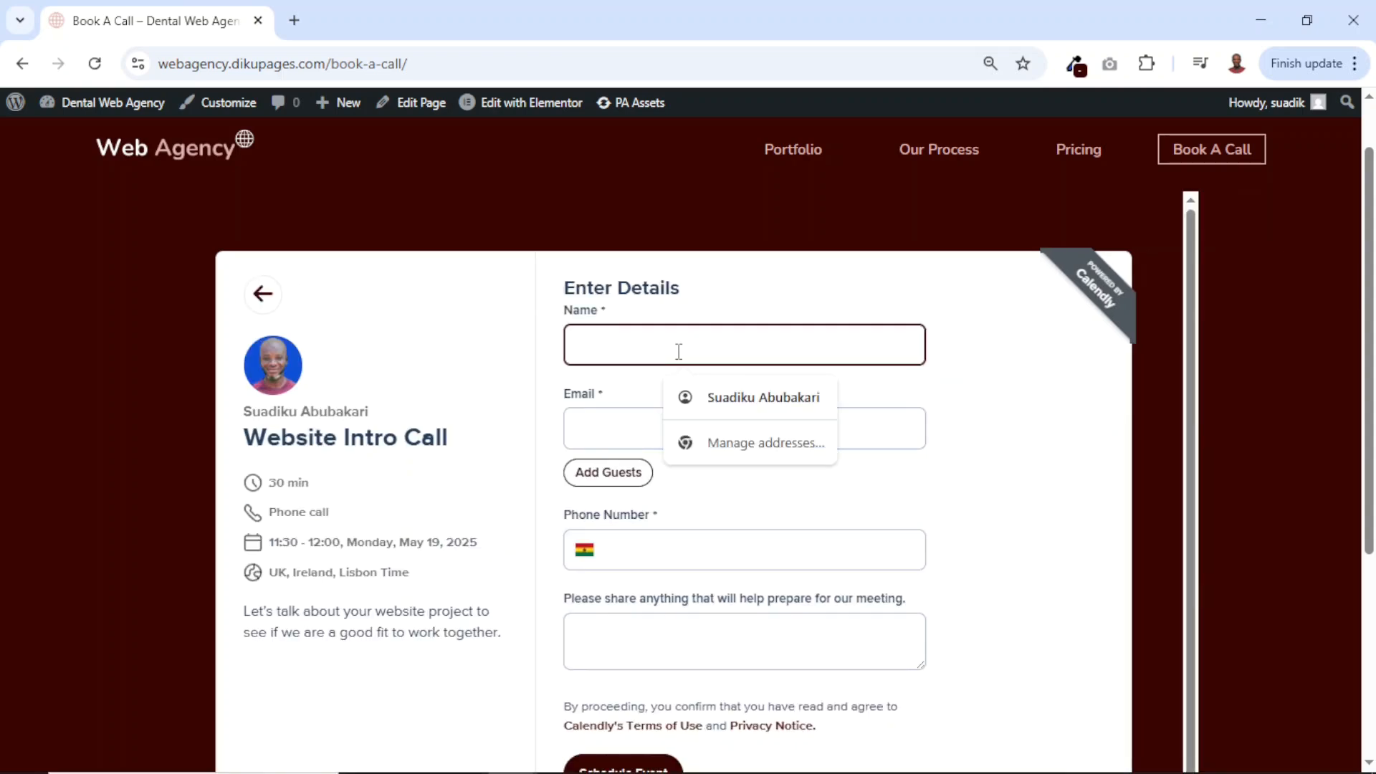
pyautogui.write('We')
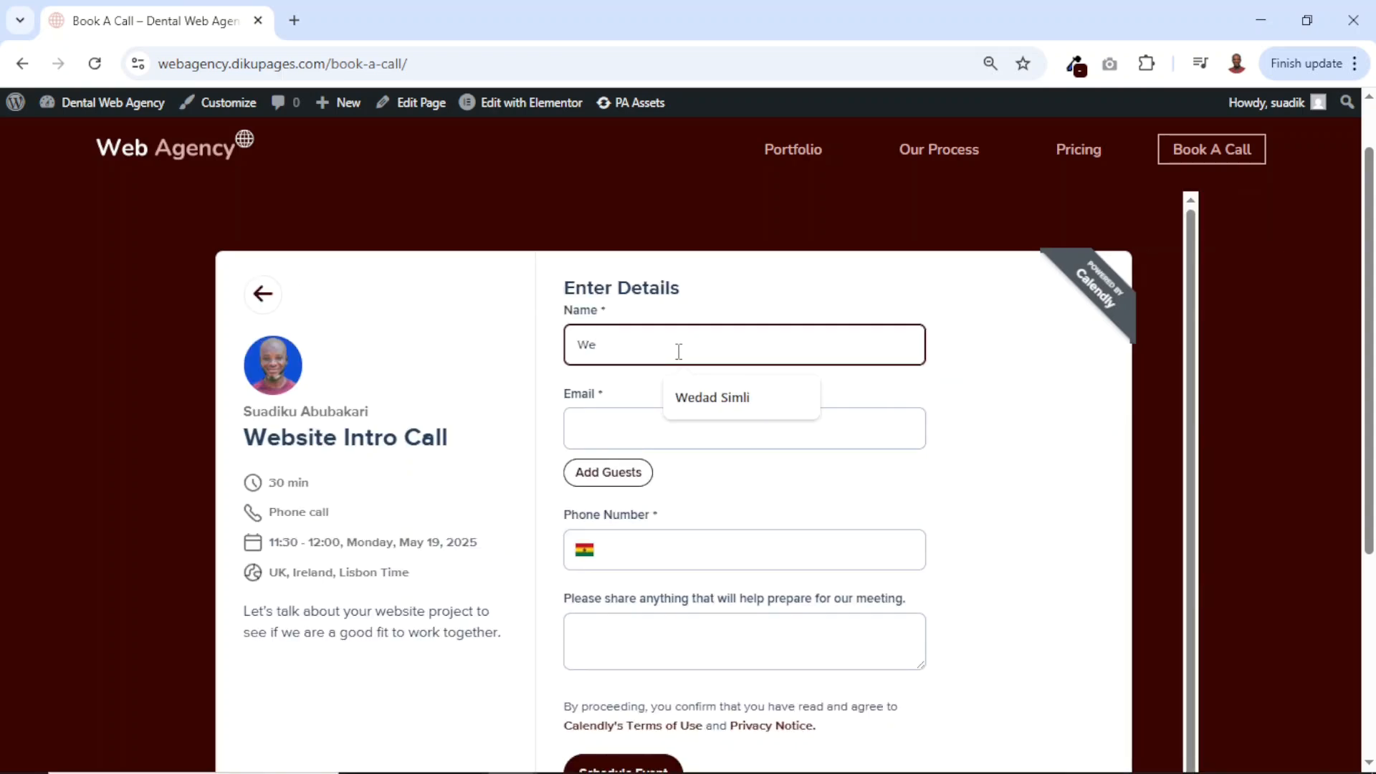
pyautogui.click(724, 397)
pyautogui.click(681, 423)
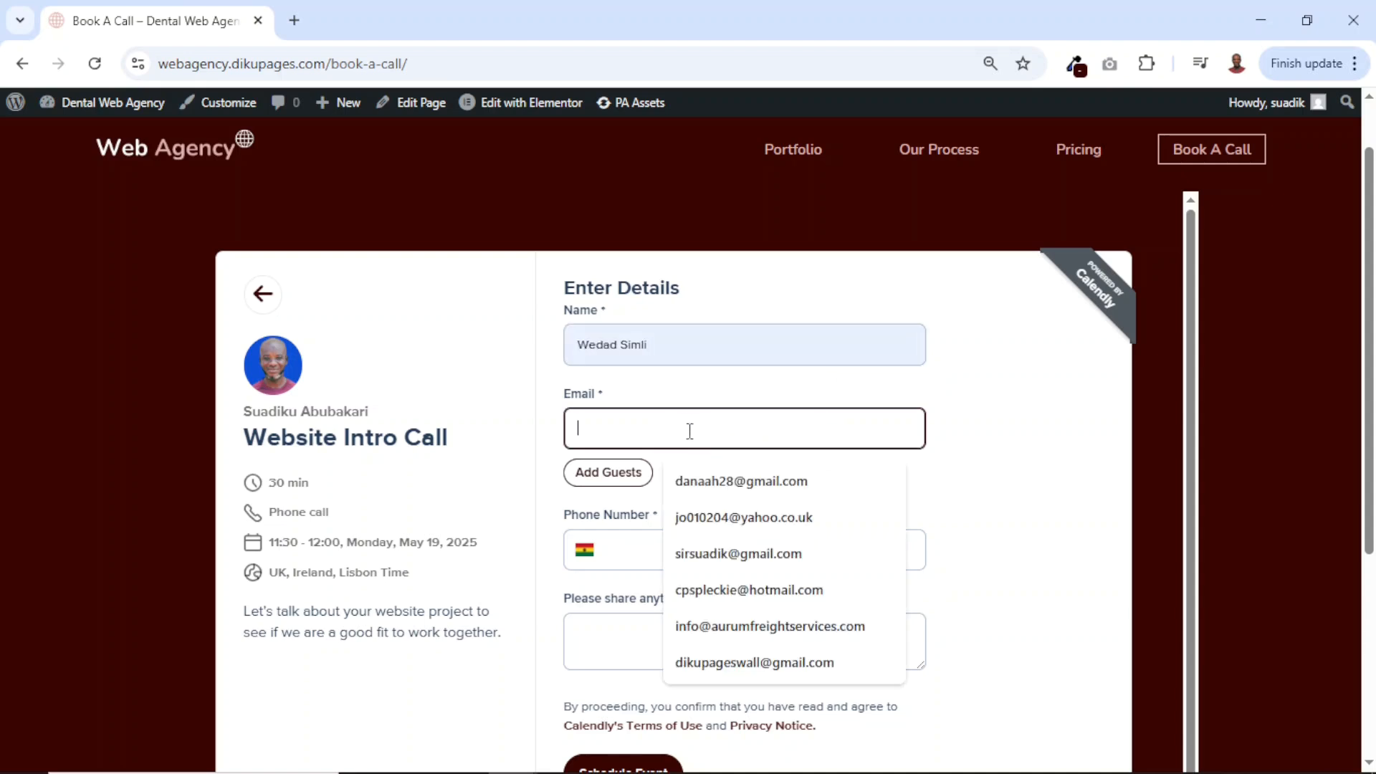
pyautogui.click(731, 481)
pyautogui.click(654, 553)
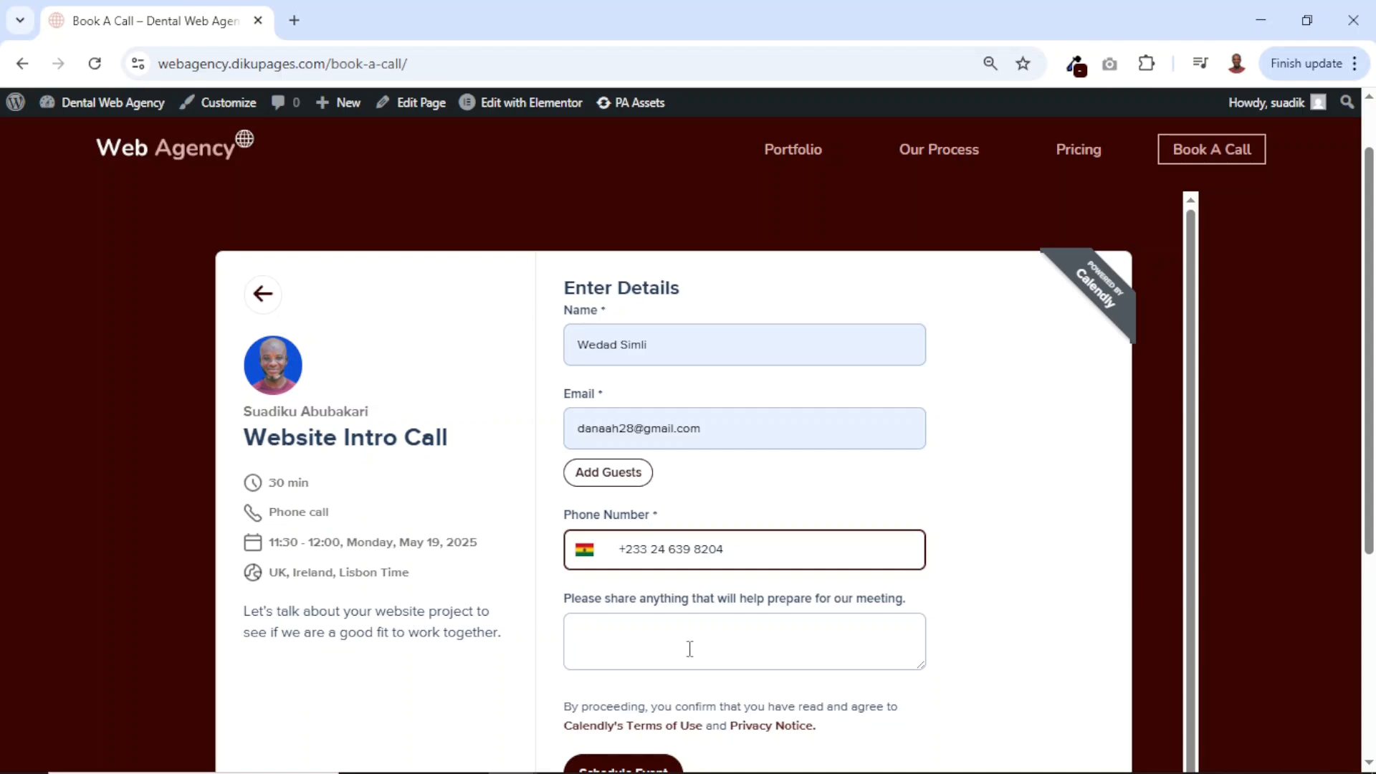
pyautogui.click(689, 649)
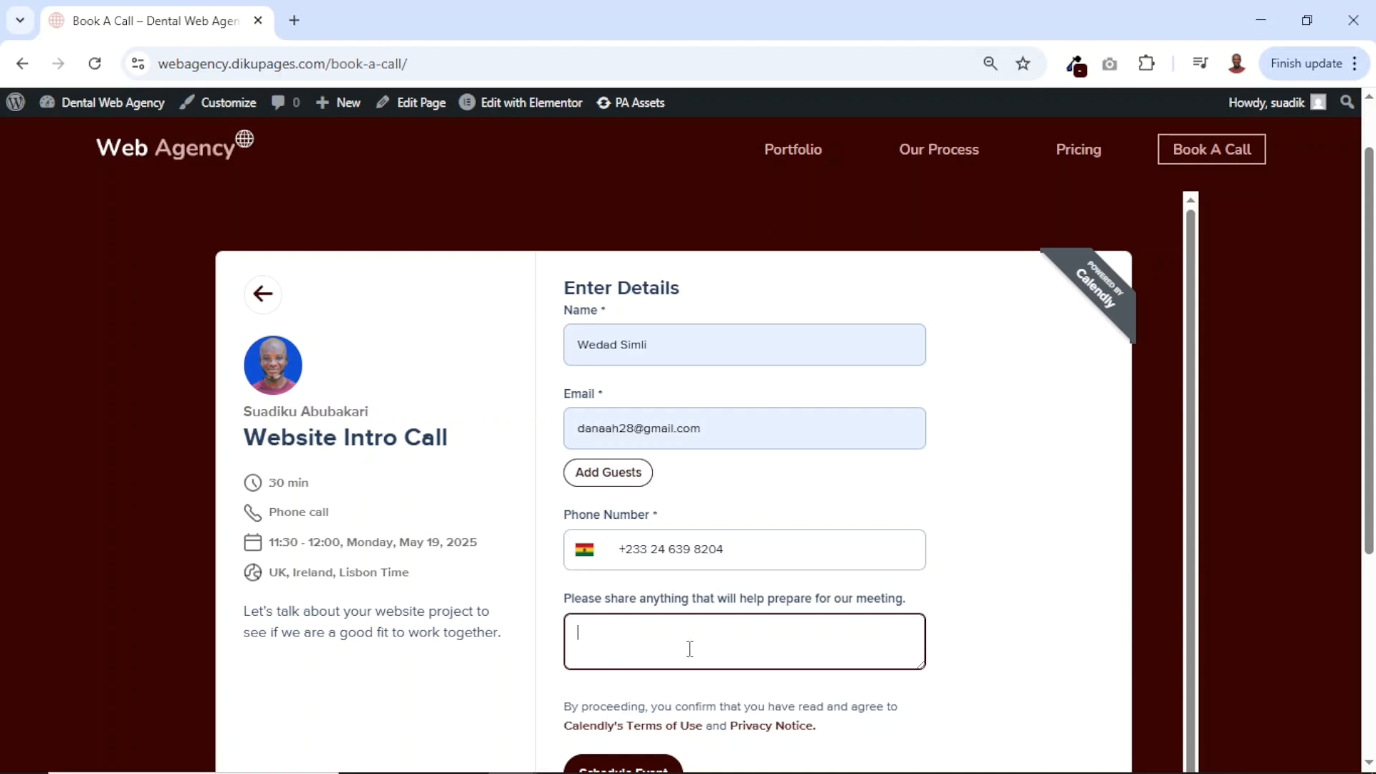
pyautogui.scroll(-1, 690, 649)
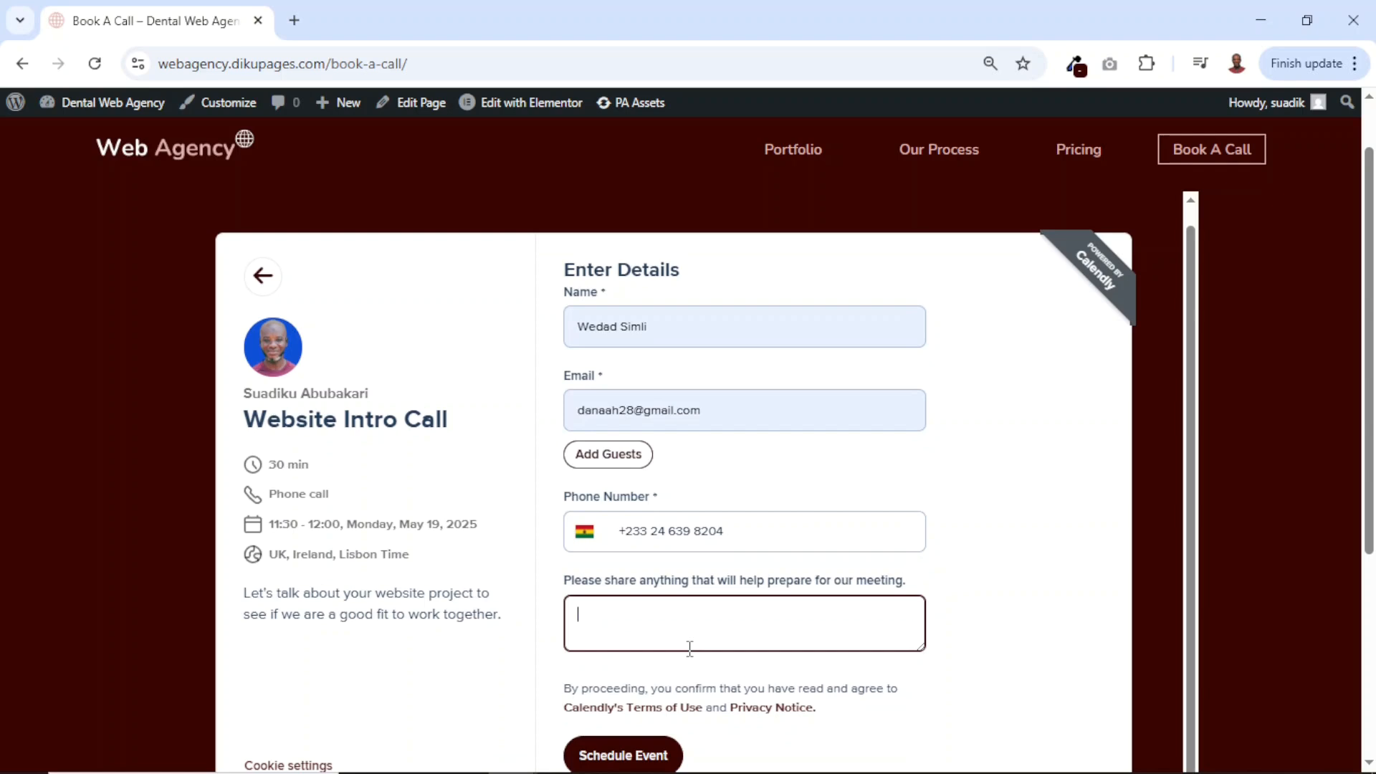
pyautogui.write('I want to book a call.')
pyautogui.click(620, 762)
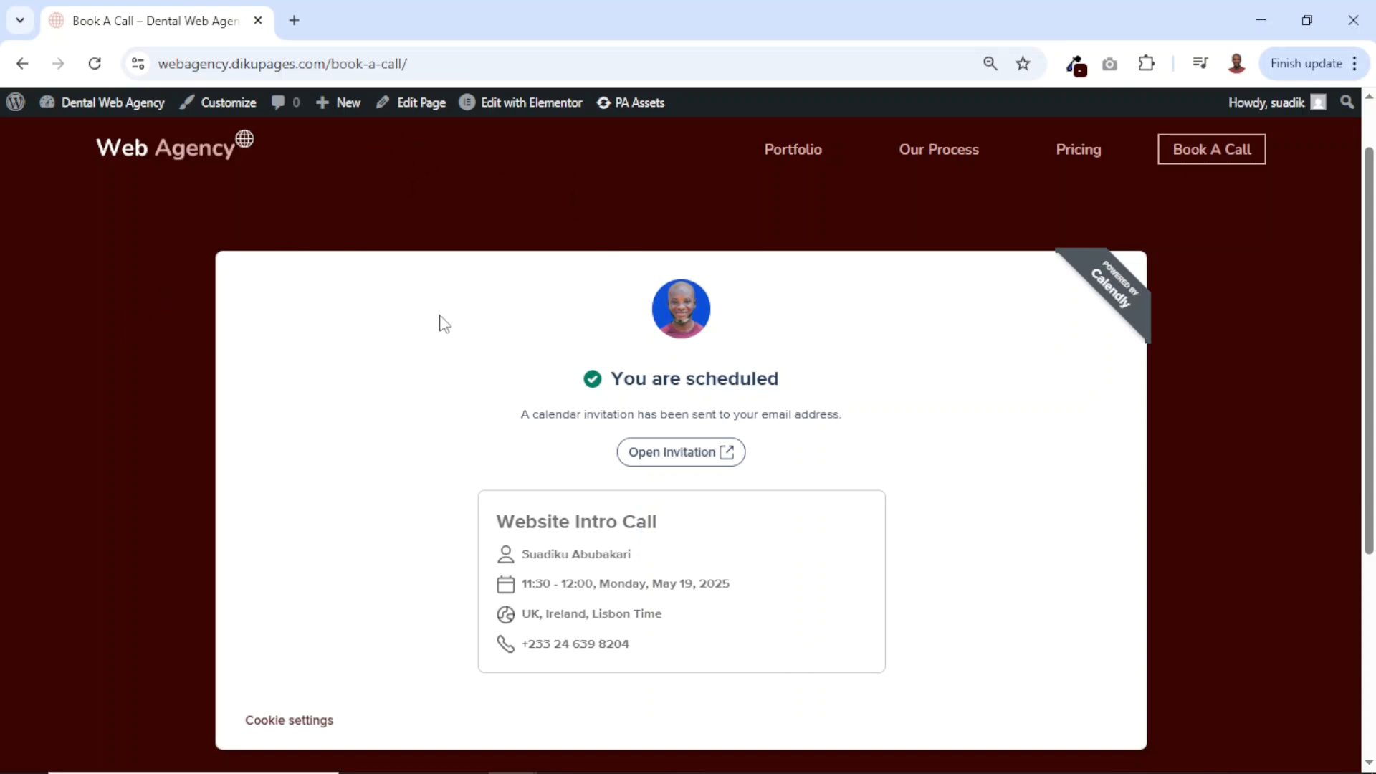
pyautogui.click(295, 21)
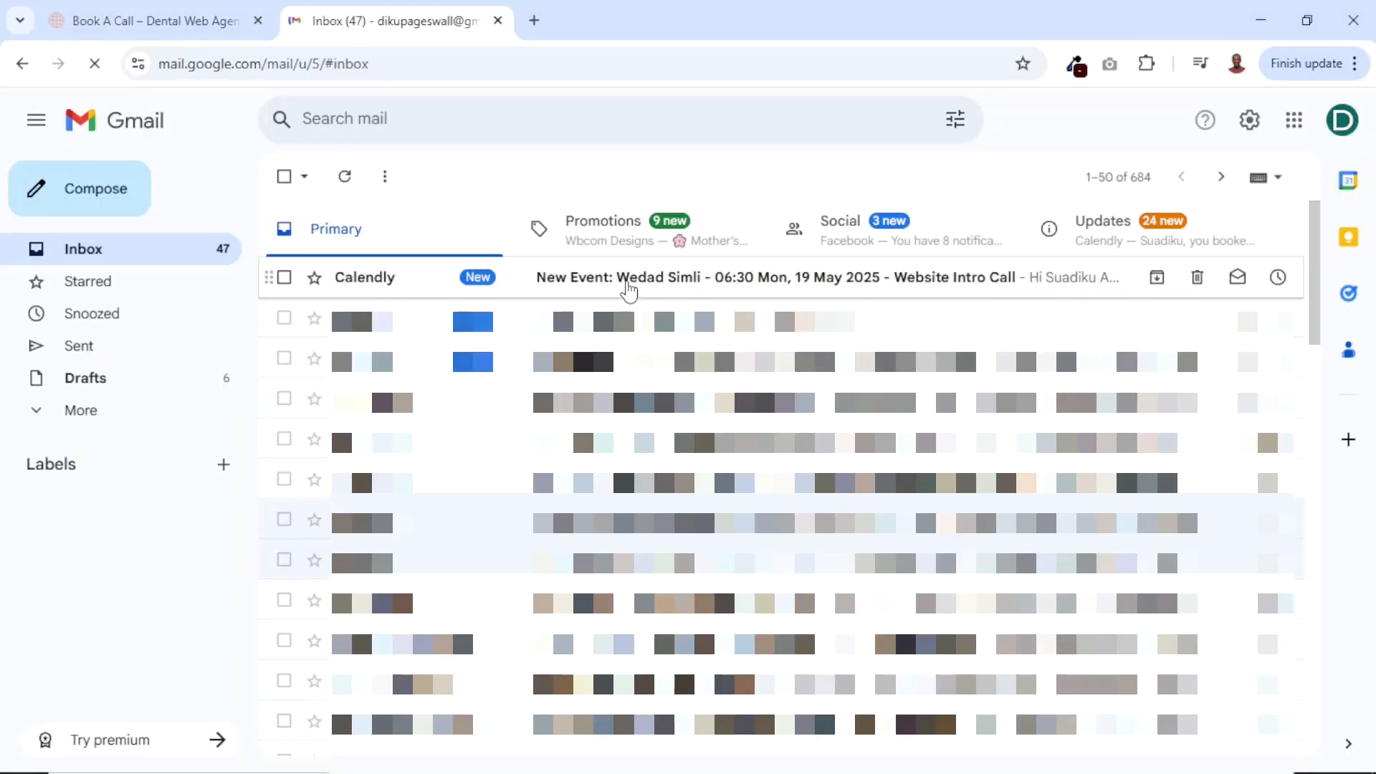
# - Read through the Calendly New Event email's invitee, description and location details, then close Gmail
pyautogui.click(629, 290)
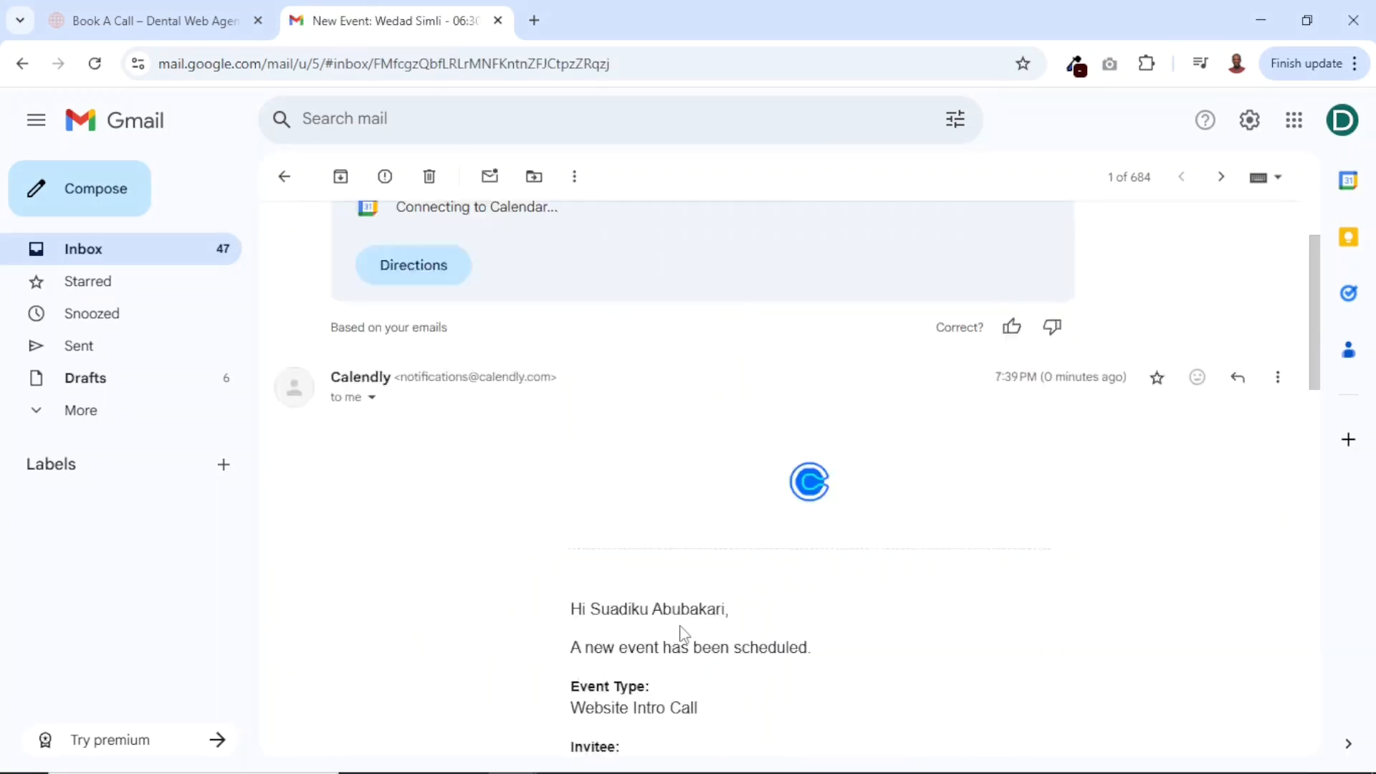
pyautogui.scroll(-7, 683, 635)
pyautogui.scroll(4, 683, 635)
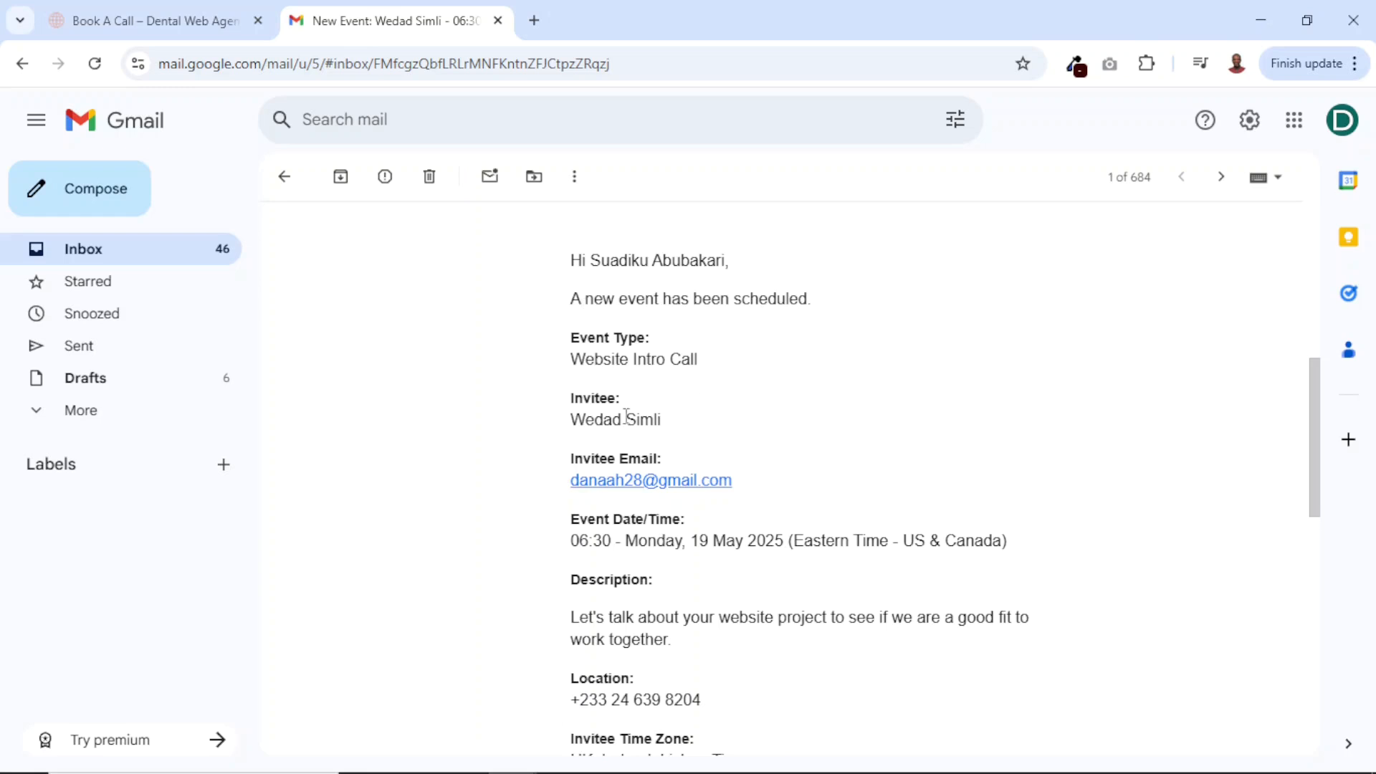
pyautogui.moveTo(569, 421); pyautogui.dragTo(692, 424)
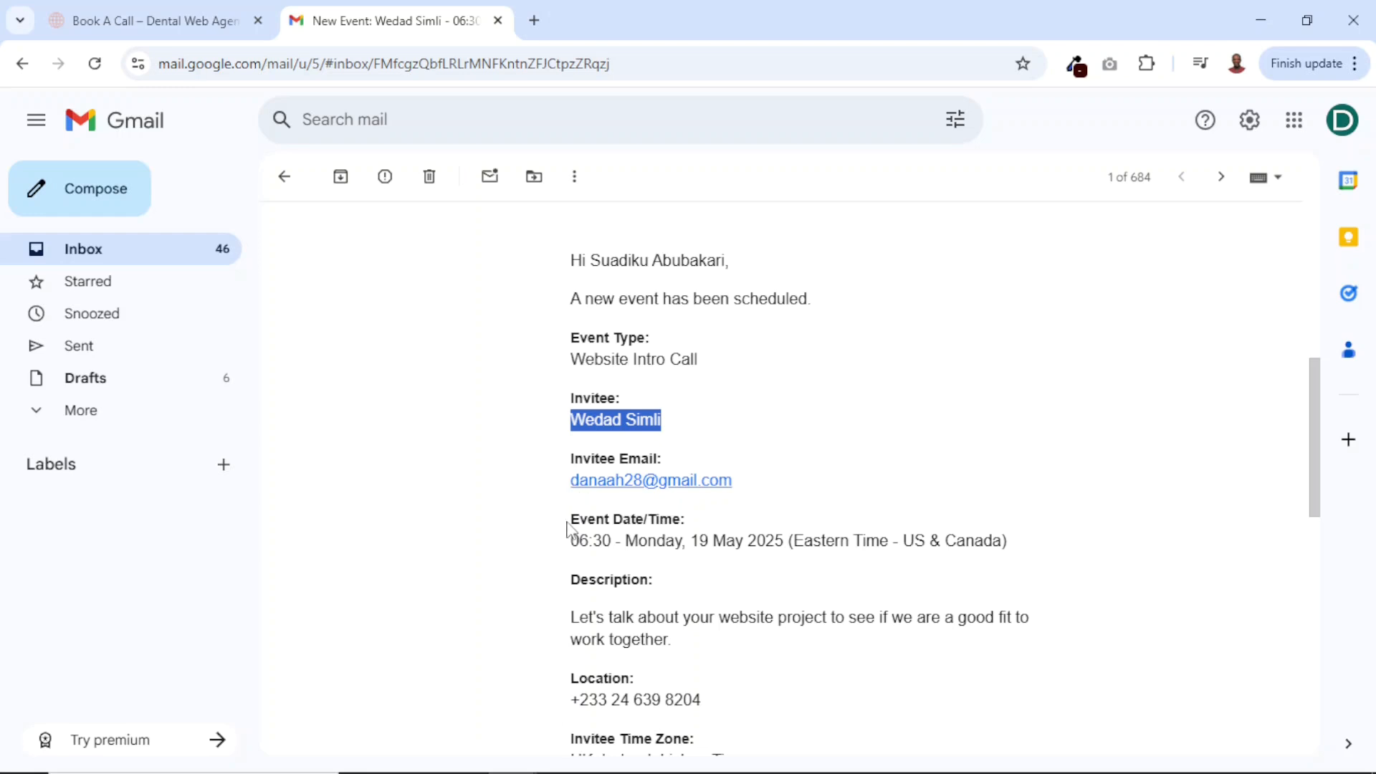
pyautogui.click(774, 569)
pyautogui.scroll(-2, 776, 570)
pyautogui.scroll(-4, 776, 570)
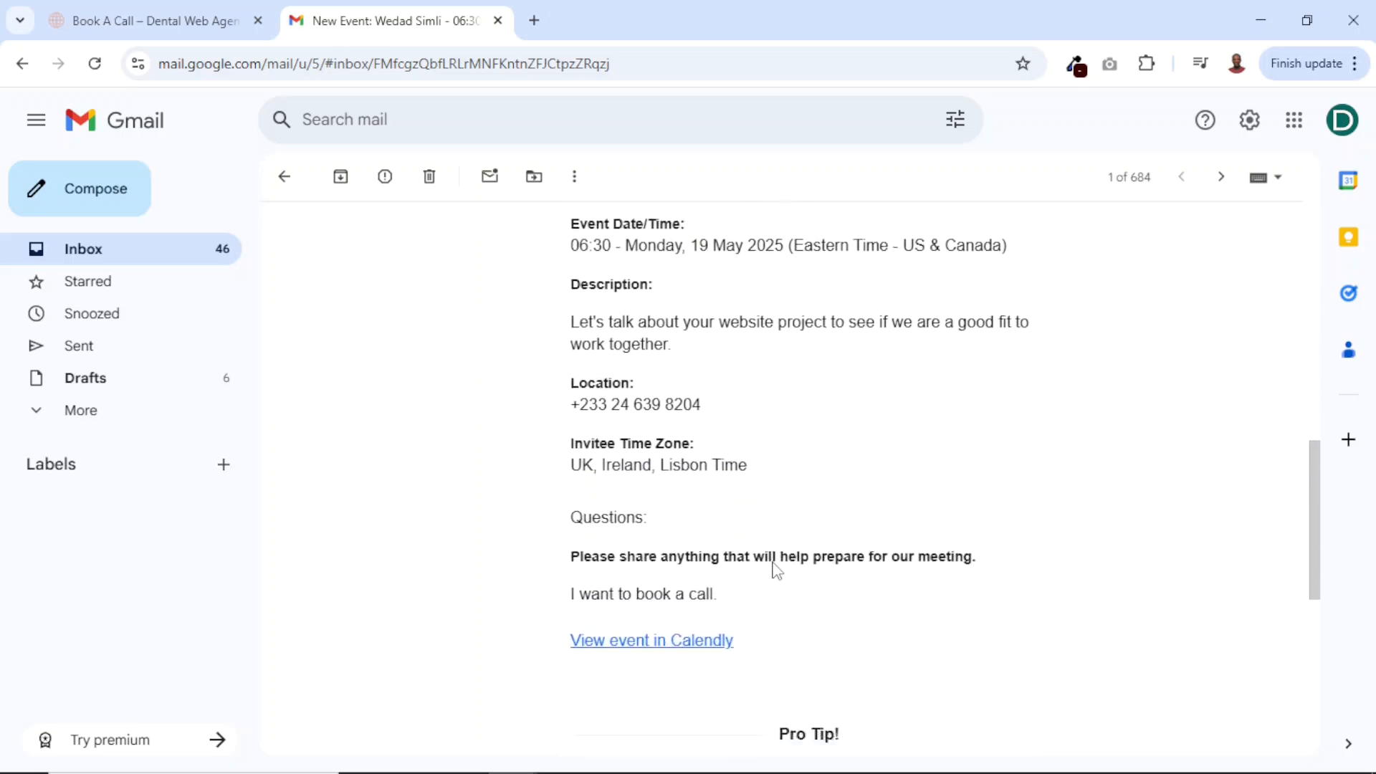
pyautogui.moveTo(569, 287); pyautogui.dragTo(742, 291)
pyautogui.scroll(-5, 833, 423)
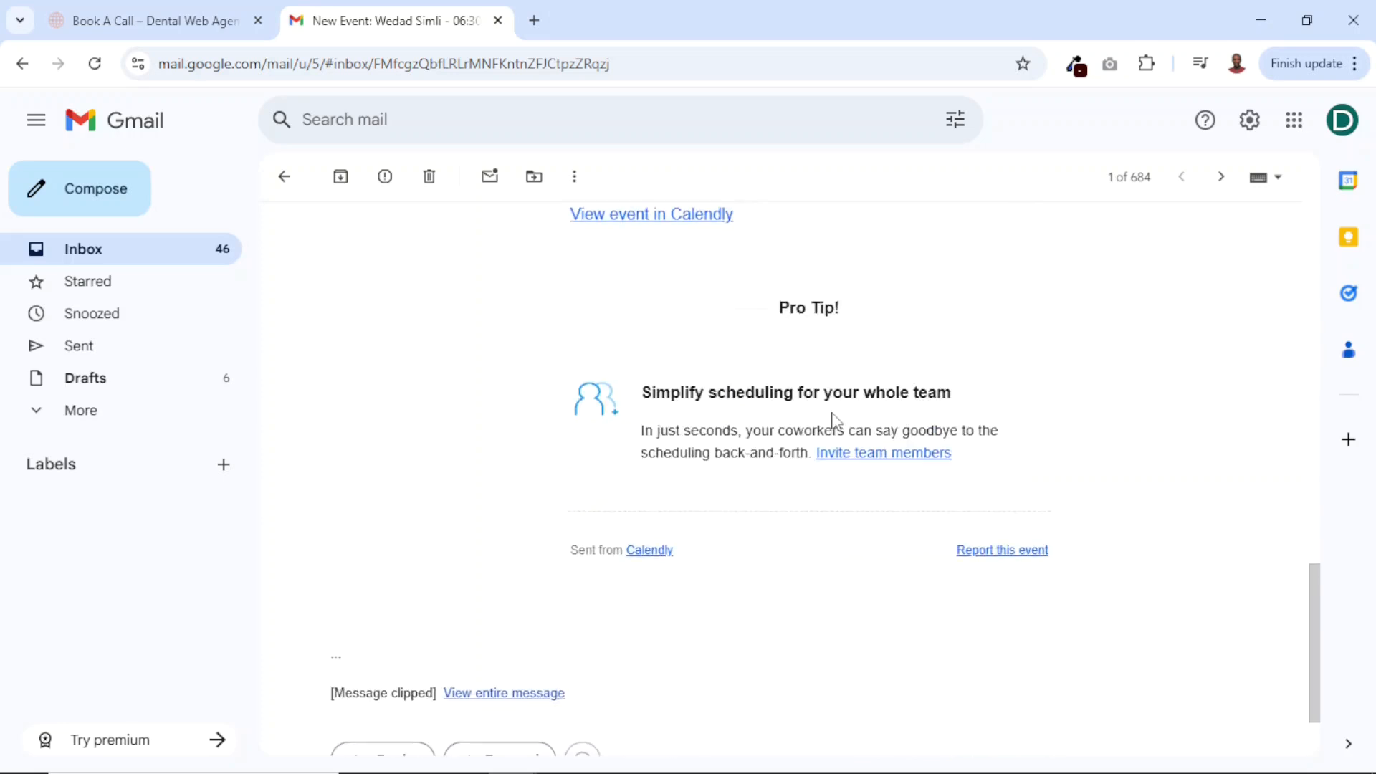
pyautogui.scroll(15, 833, 426)
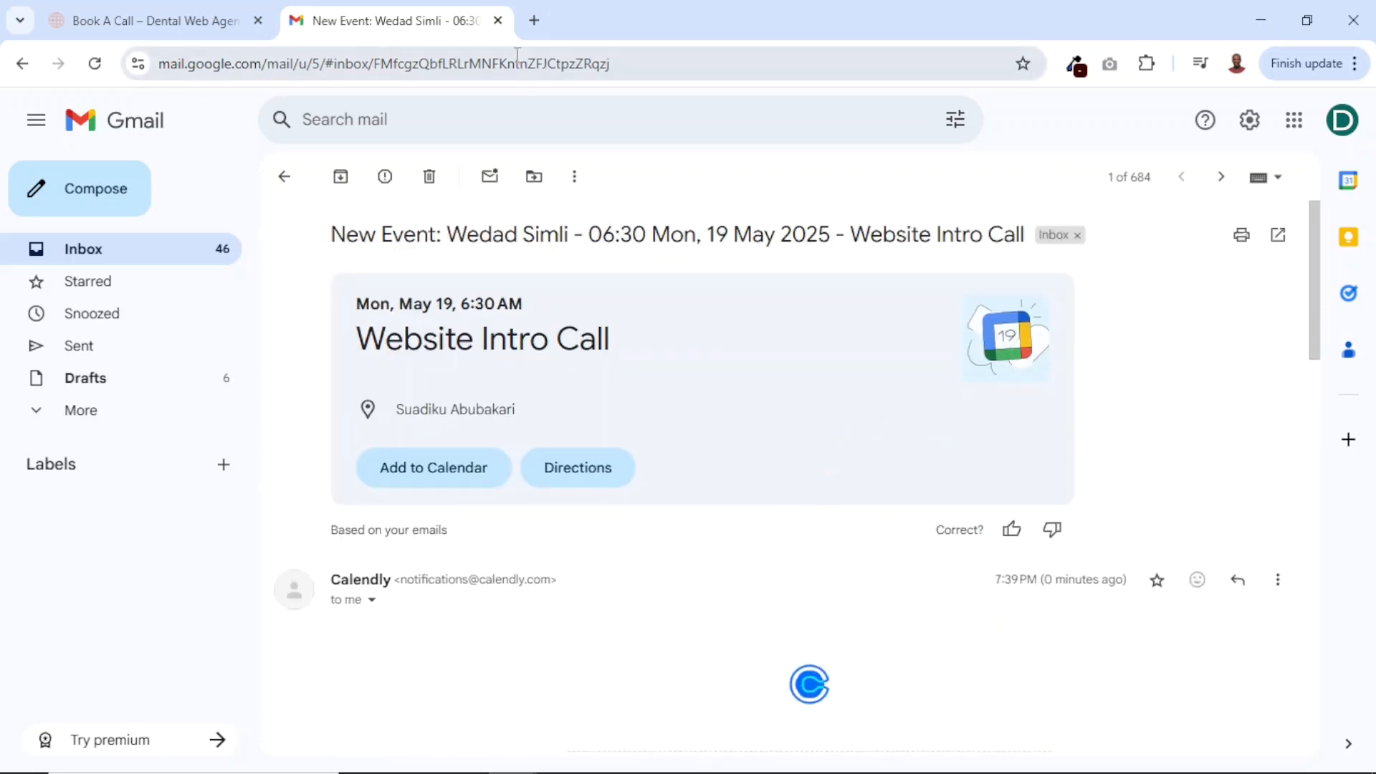
pyautogui.click(498, 21)
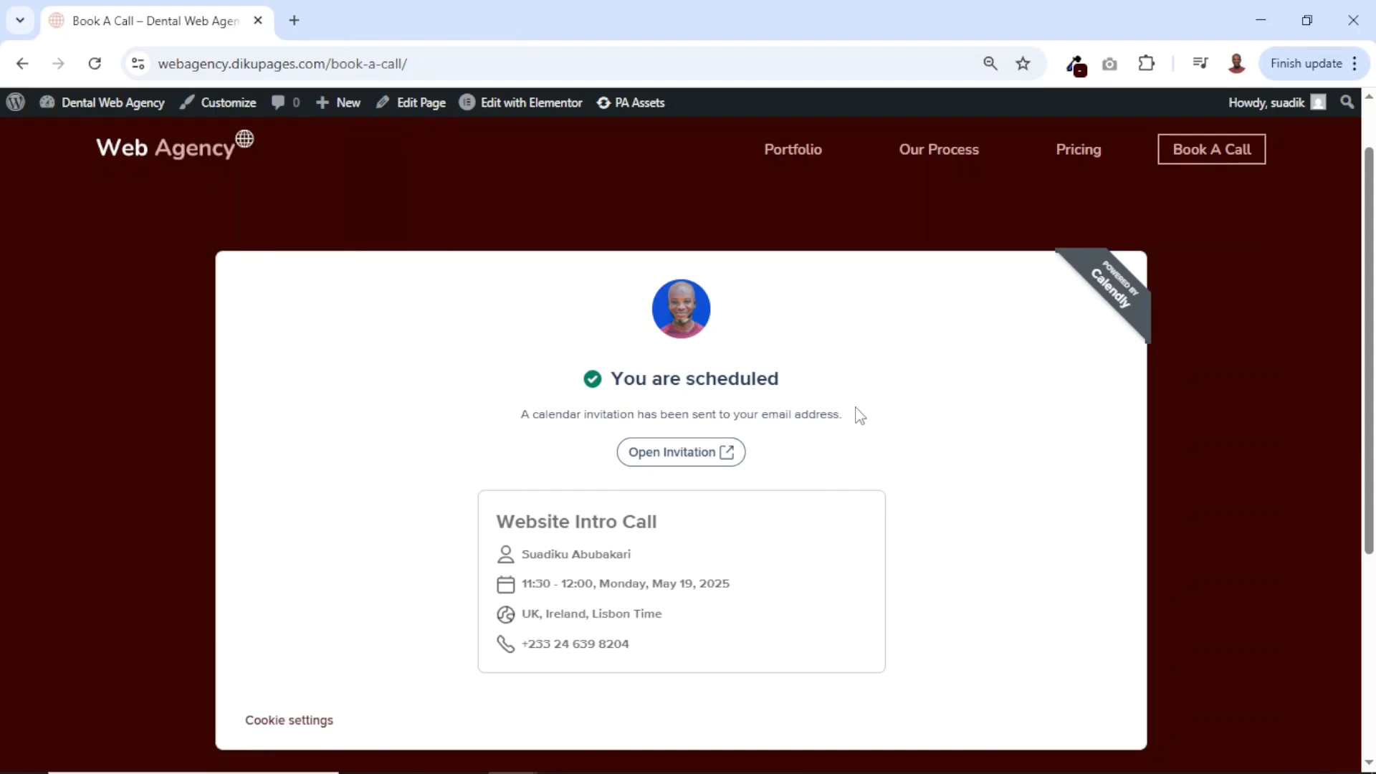
# - Go back to the Dental Web Agency homepage via the Web Agency logo
pyautogui.click(184, 155)
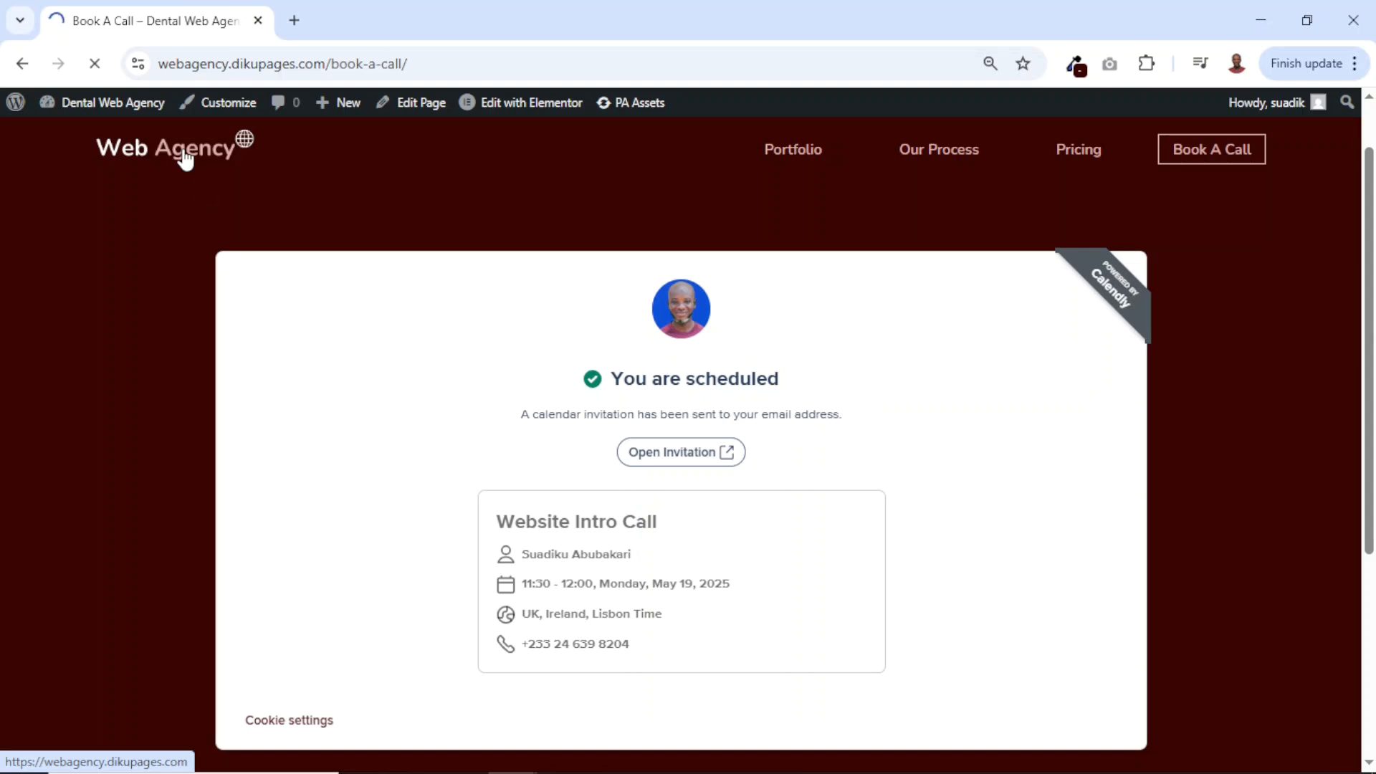